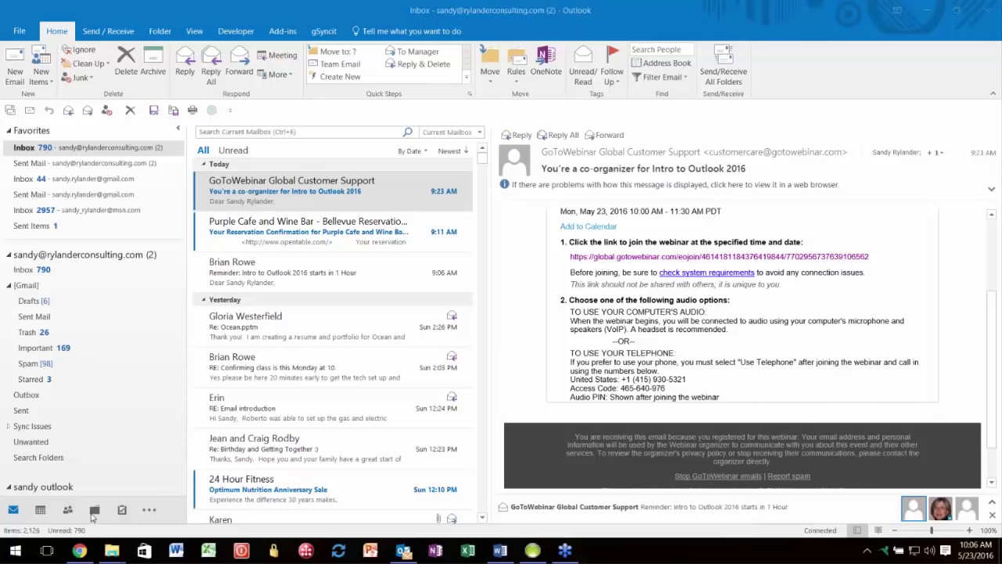
Step: Review the Navigation Options for the order and number of visible navigation items without changing anything
mouse_move(69, 513)
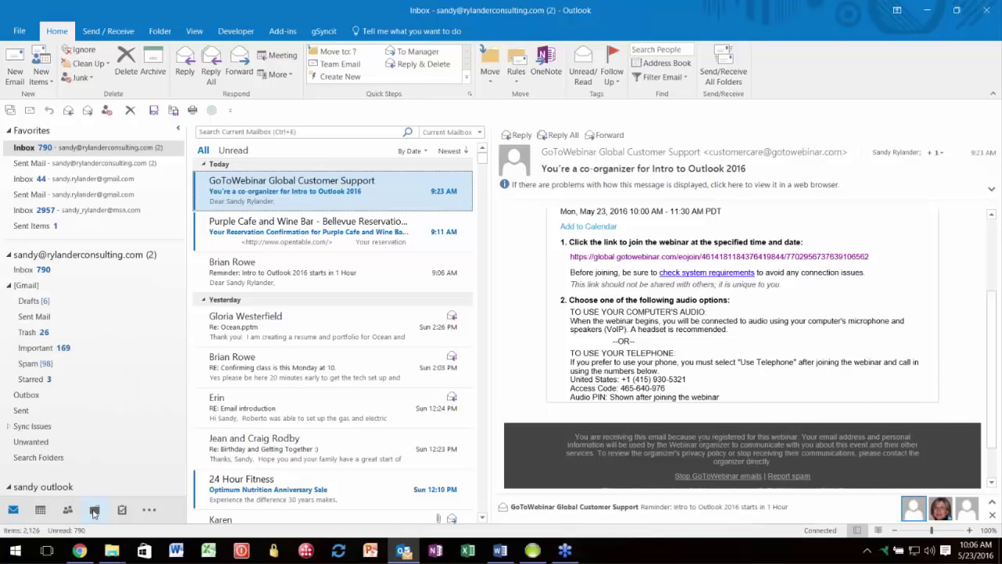
mouse_move(120, 515)
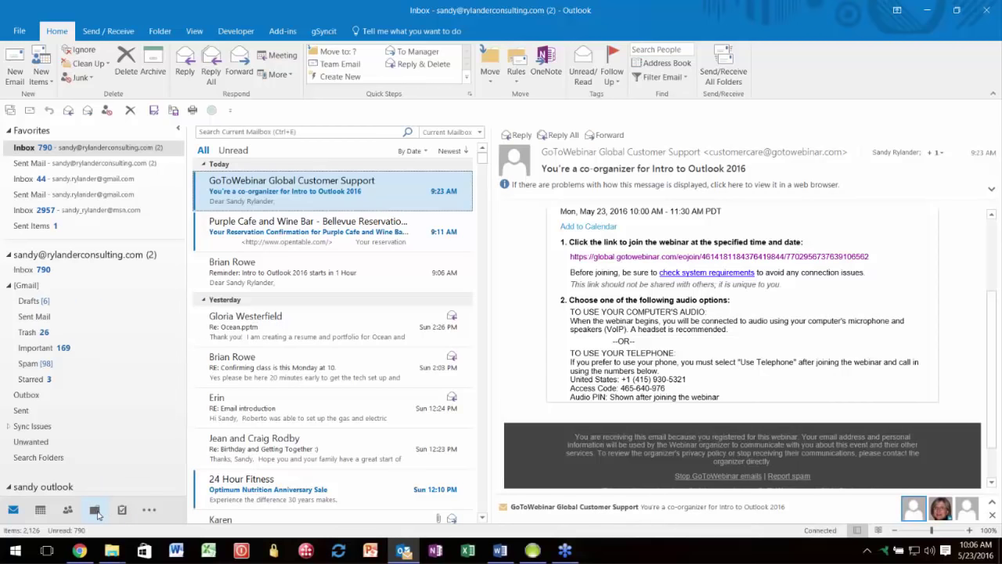
left_click(147, 510)
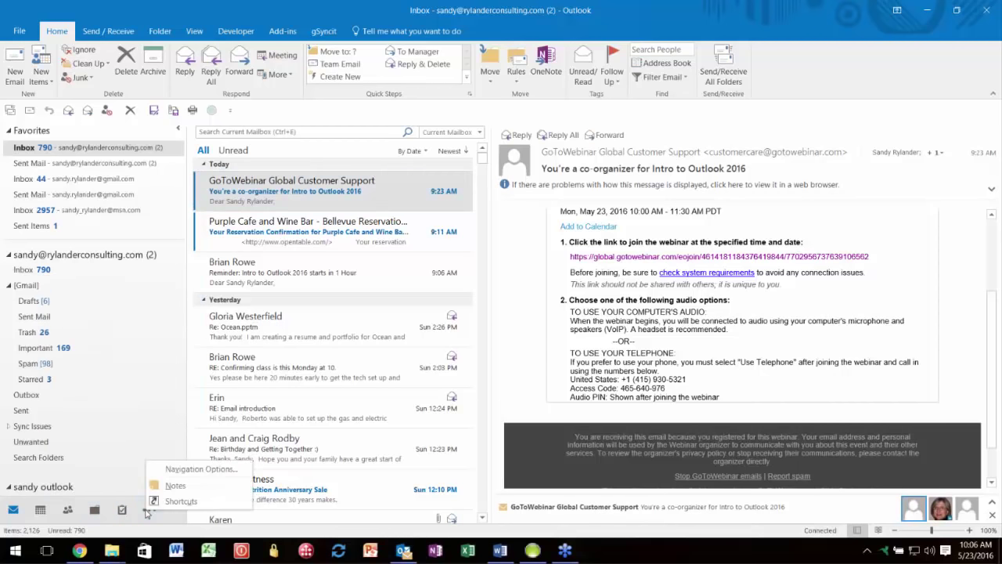
left_click(175, 472)
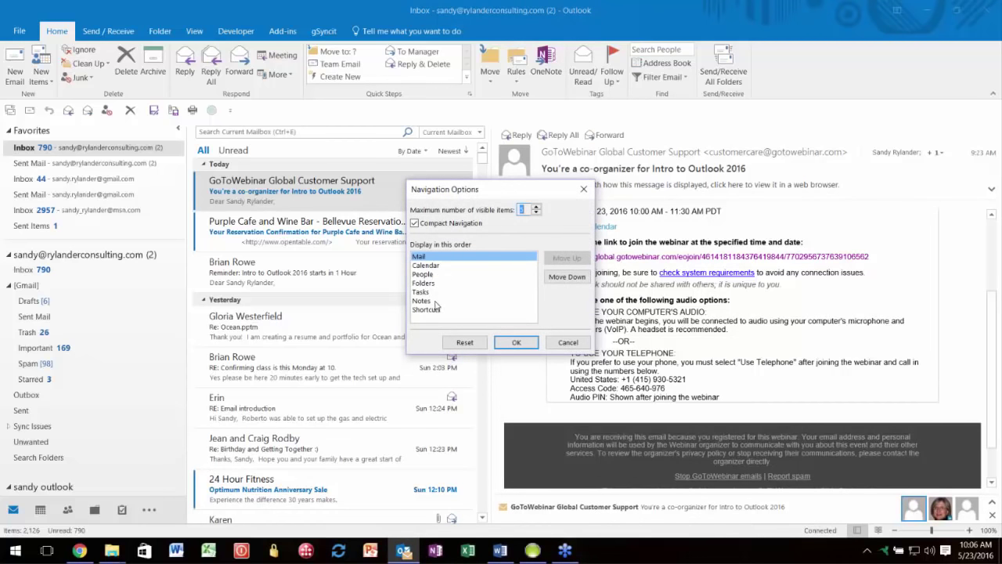
left_click(567, 342)
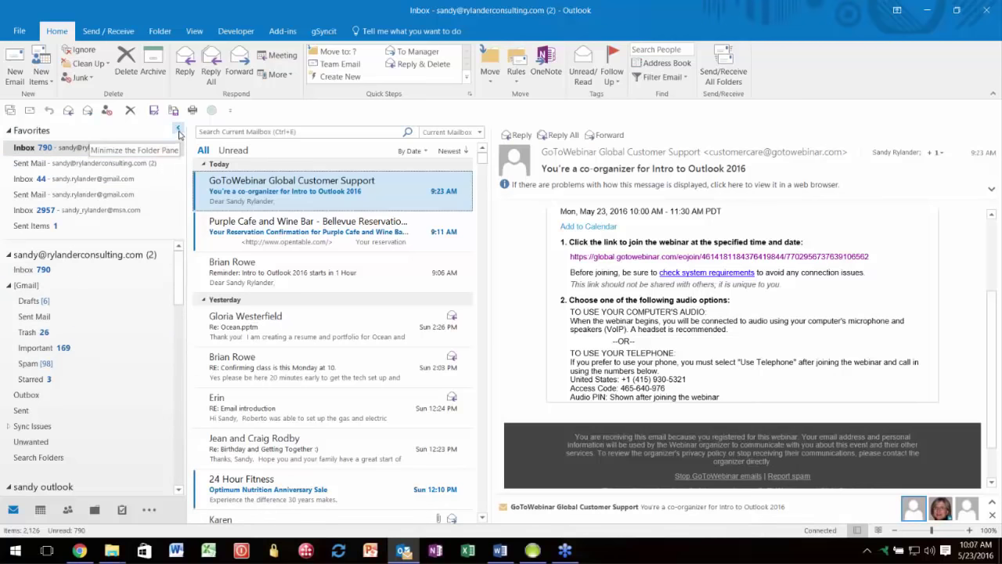
Step: Minimize the Folder Pane and switch to Sent Mail and back to the Inbox while it is collapsed
left_click(180, 134)
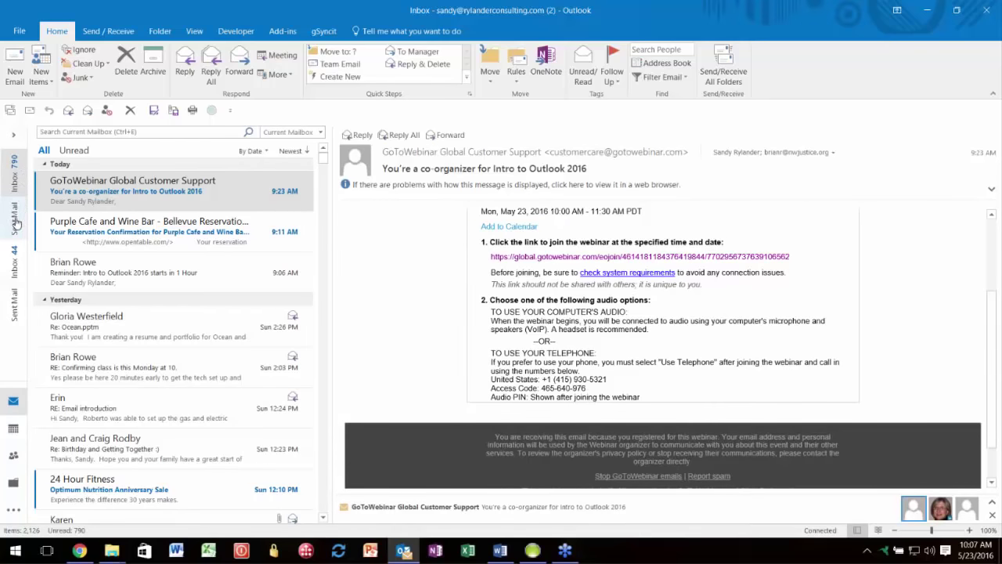
left_click(15, 224)
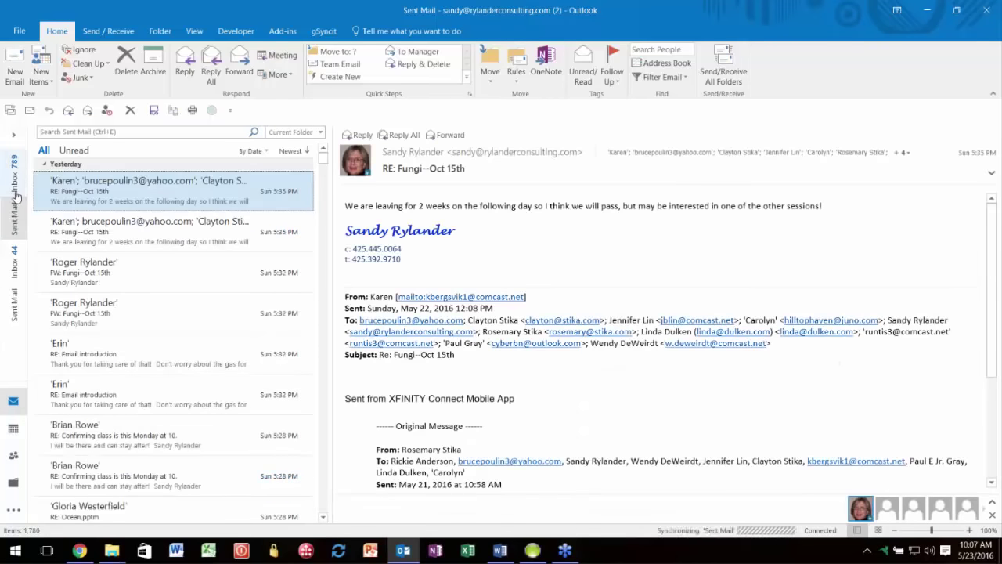
left_click(15, 195)
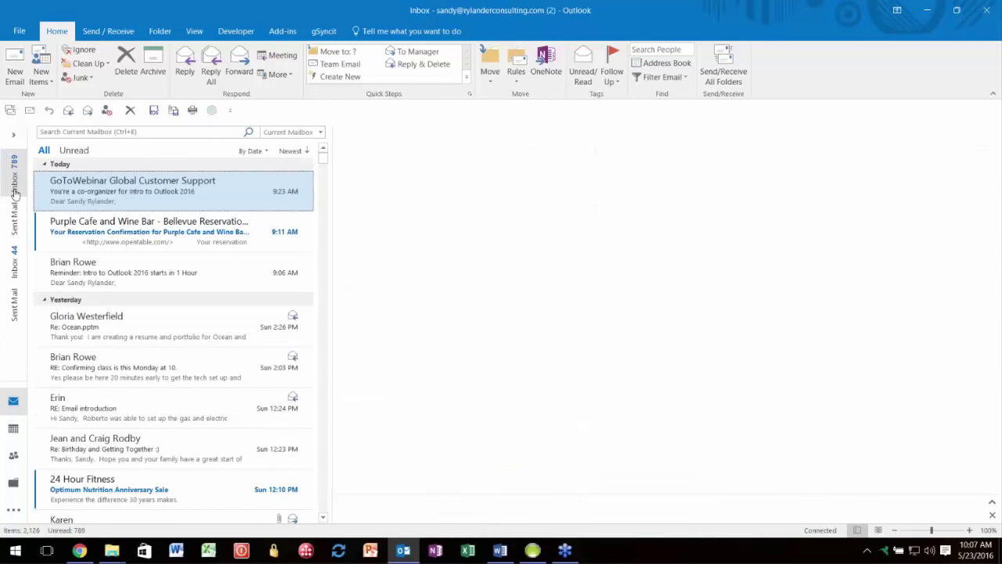
Step: Expand the Folder Pane, pin it open and make it slightly narrower
left_click(14, 137)
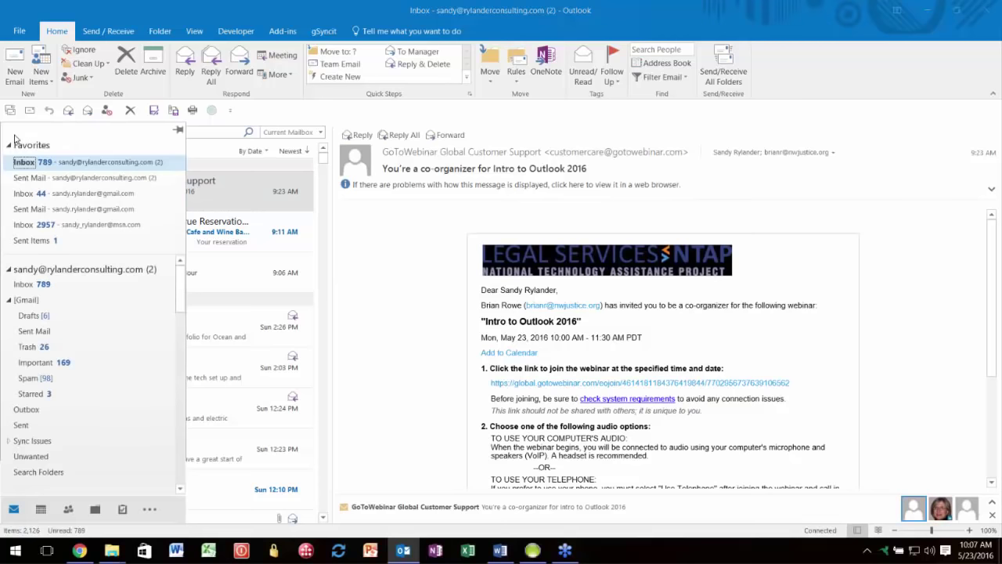
left_click(179, 133)
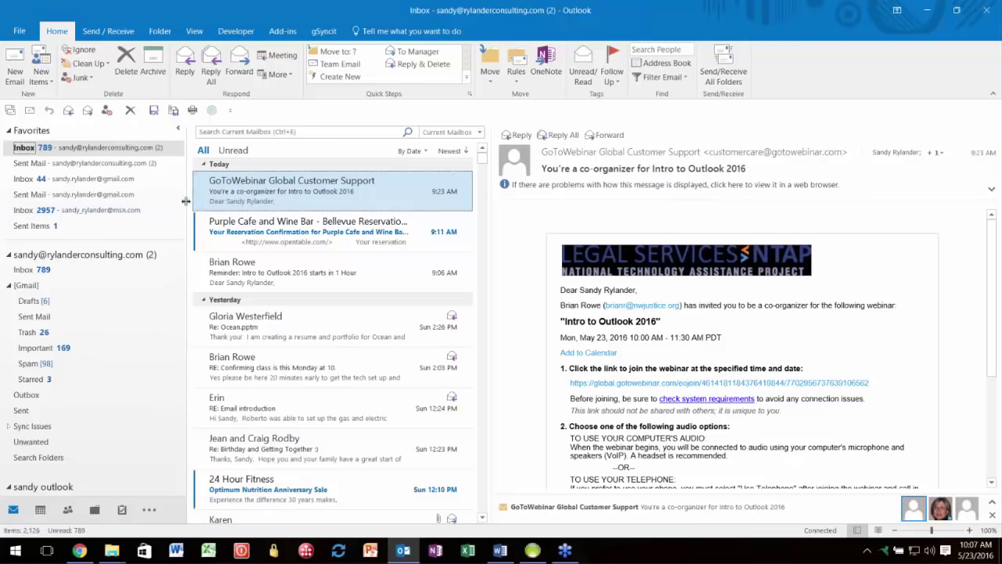
left_click_drag(186, 201, 167, 202)
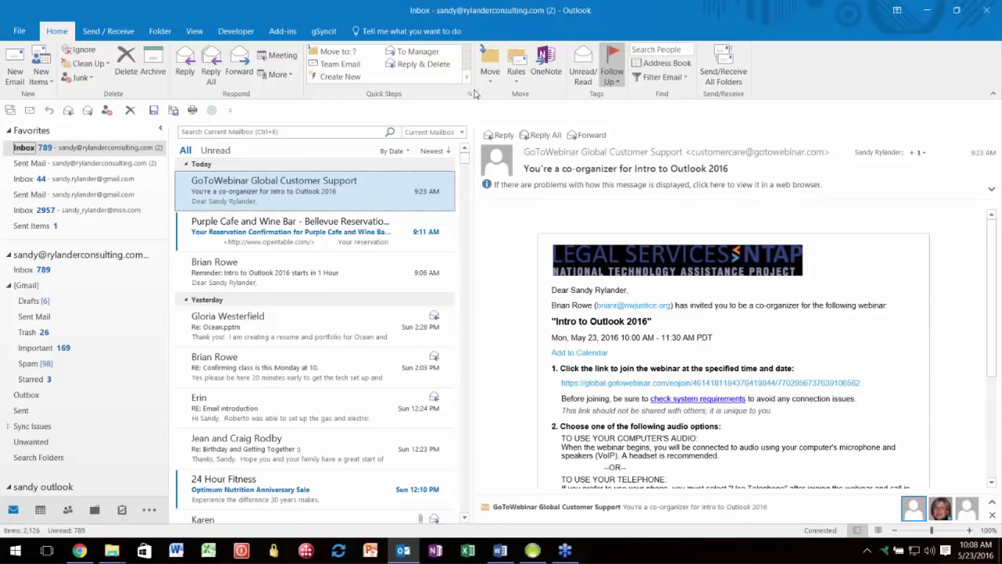
Step: Look at the available Office Theme choices in the general Outlook options and leave without changing them
left_click(20, 32)
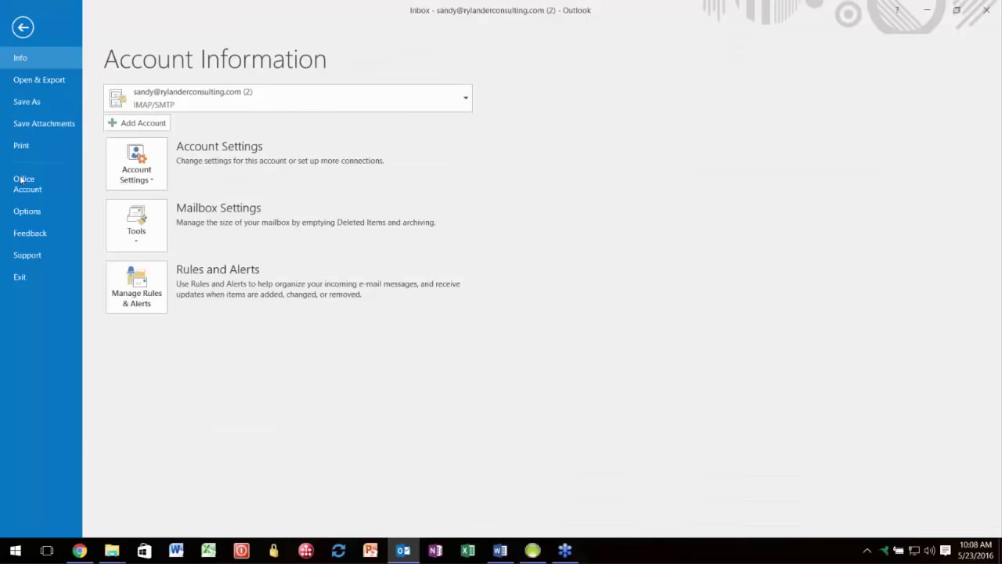
left_click(26, 213)
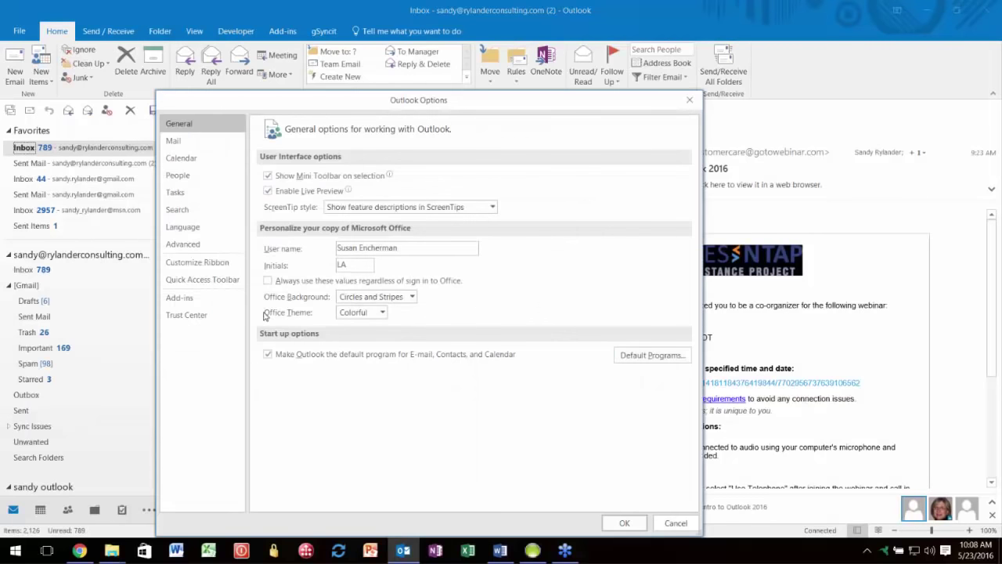
left_click(383, 313)
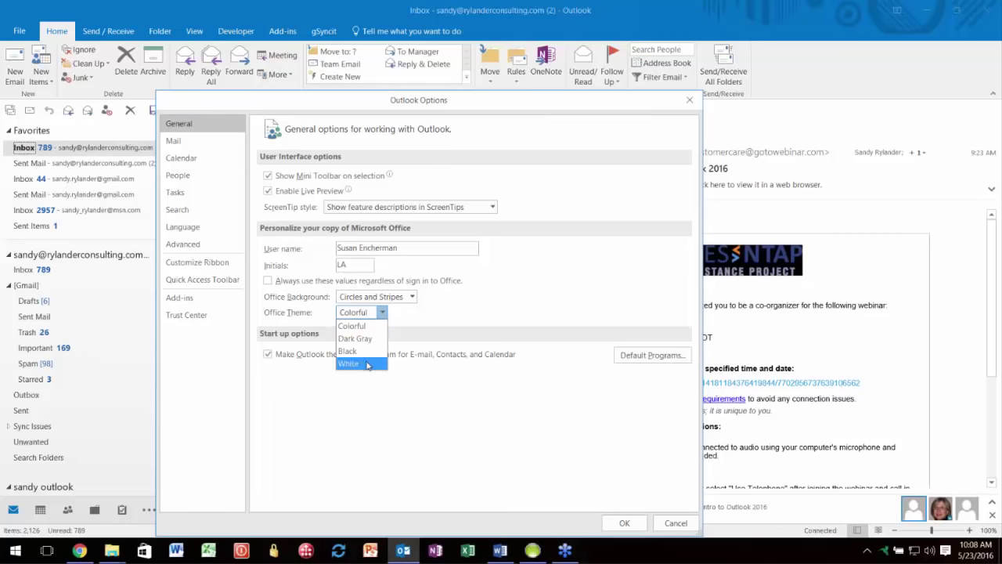
left_click(433, 315)
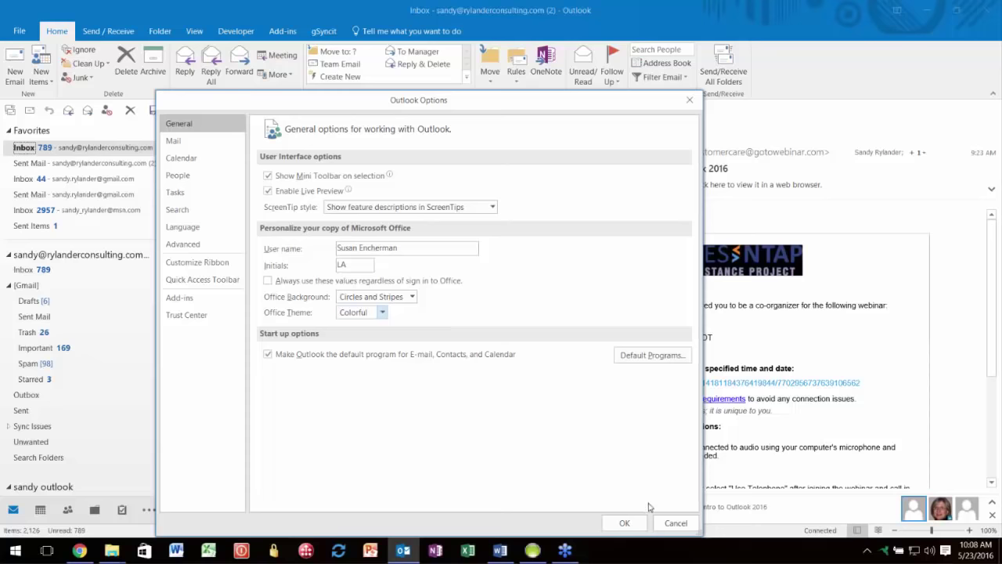
left_click(676, 523)
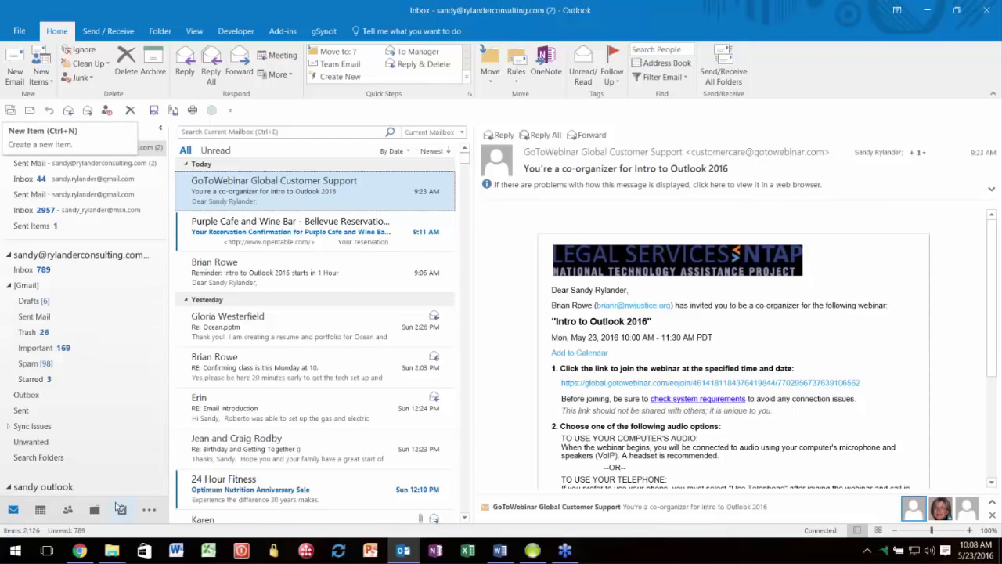
mouse_move(66, 513)
mouse_move(117, 514)
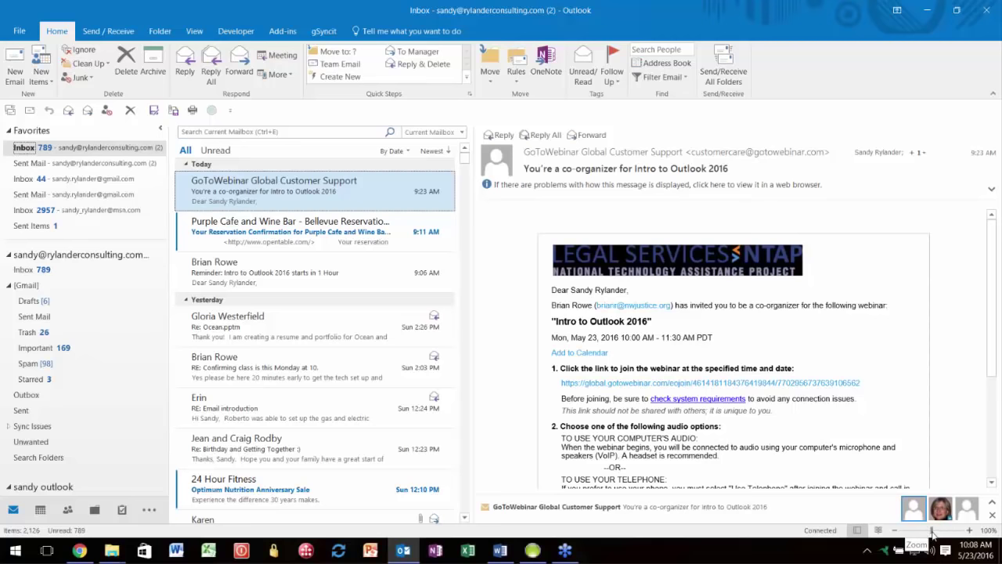
mouse_move(932, 533)
left_mouse_down()
mouse_move(942, 533)
mouse_move(931, 533)
left_mouse_up()
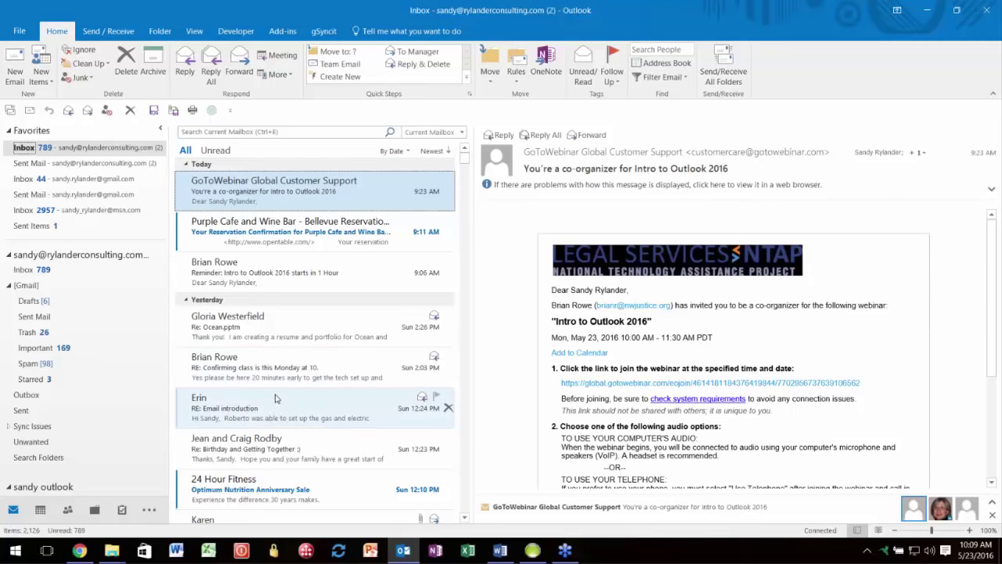
Step: Filter the Inbox to unread messages only and switch back to showing all messages
left_click(220, 150)
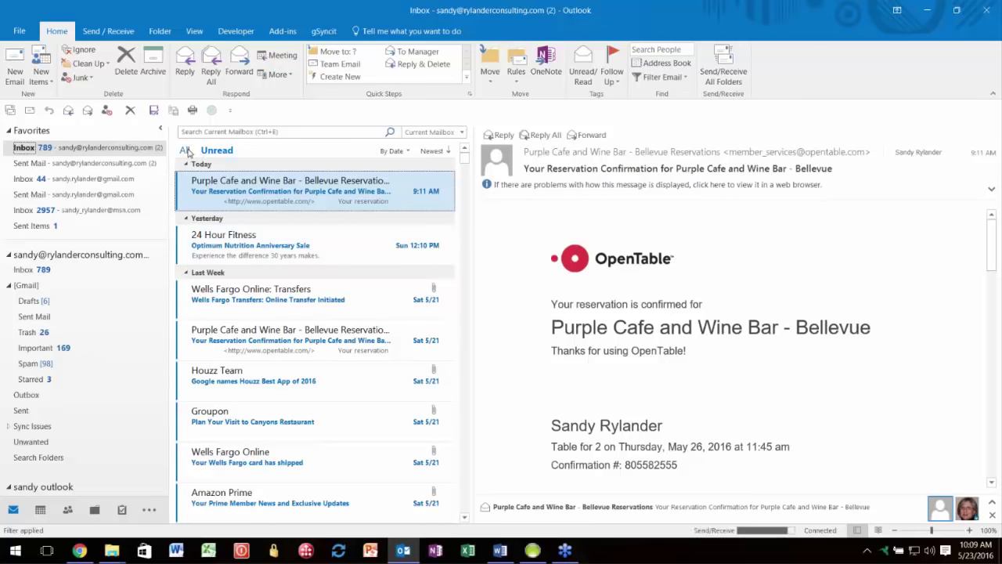
left_click(186, 151)
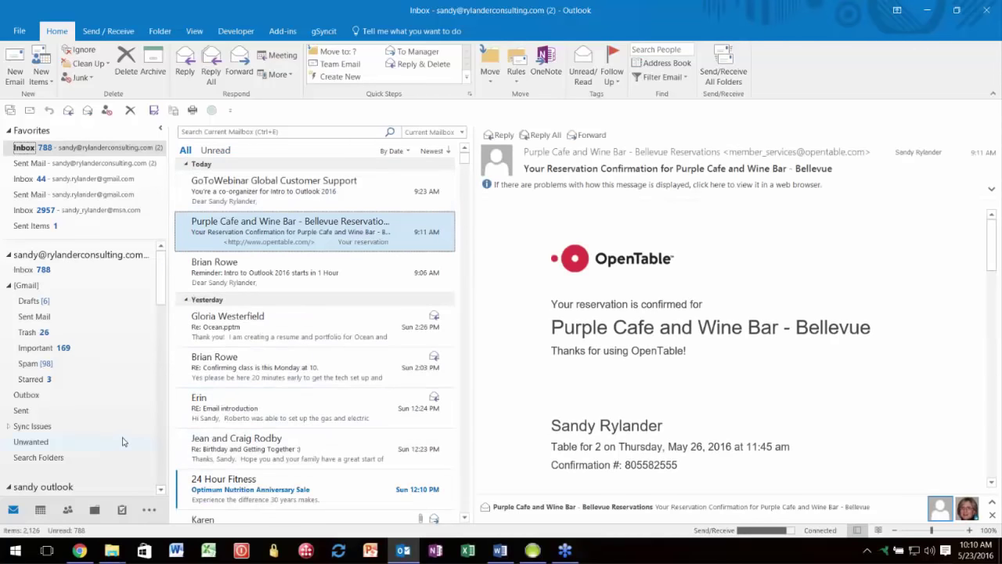
scroll(130, 438, "down", 1)
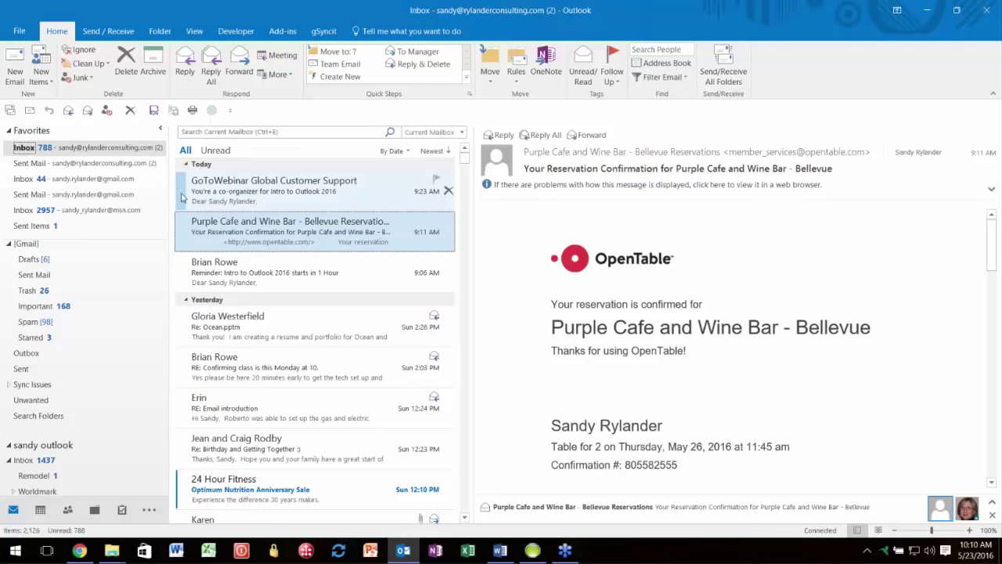
Step: Toggle the GoToWebinar message in the Inbox between unread and read several times, leaving it marked as read
left_click(181, 197)
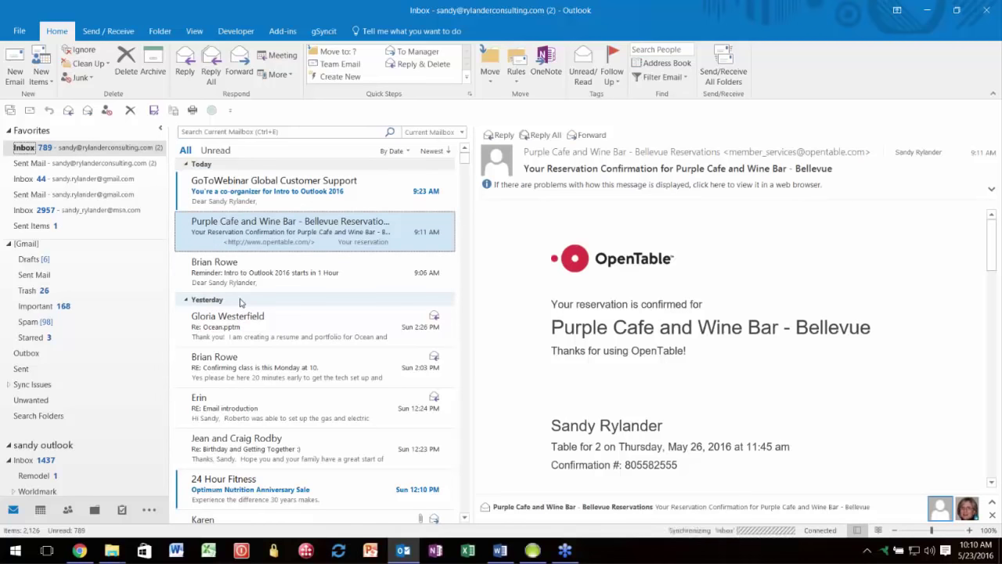
left_click(177, 201)
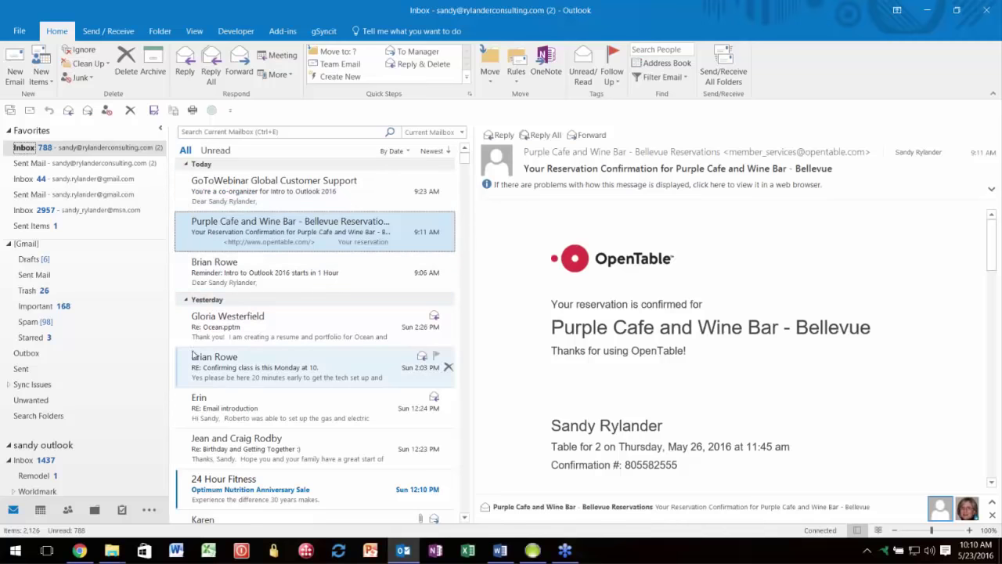
left_click(179, 199)
left_click(178, 200)
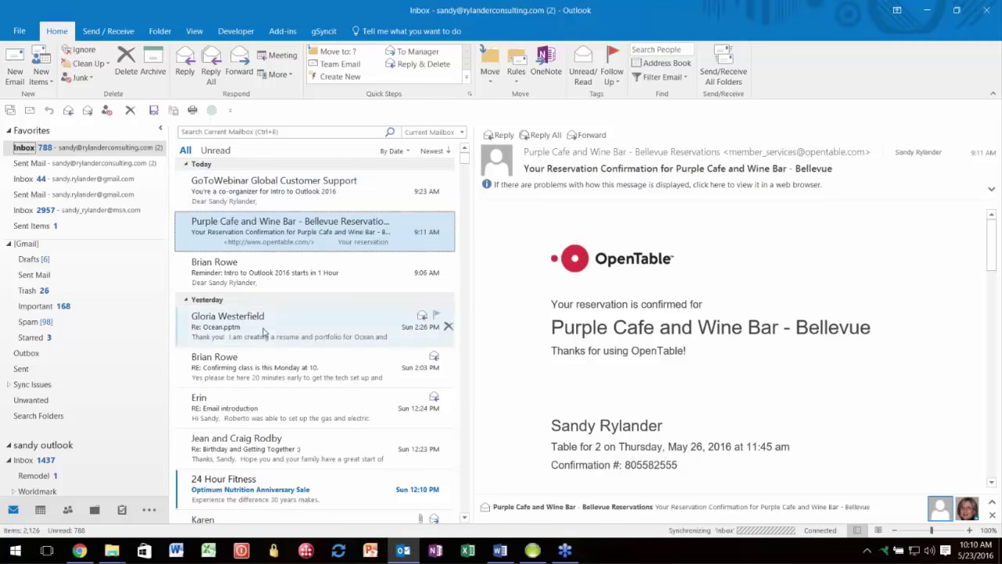
left_click(183, 204)
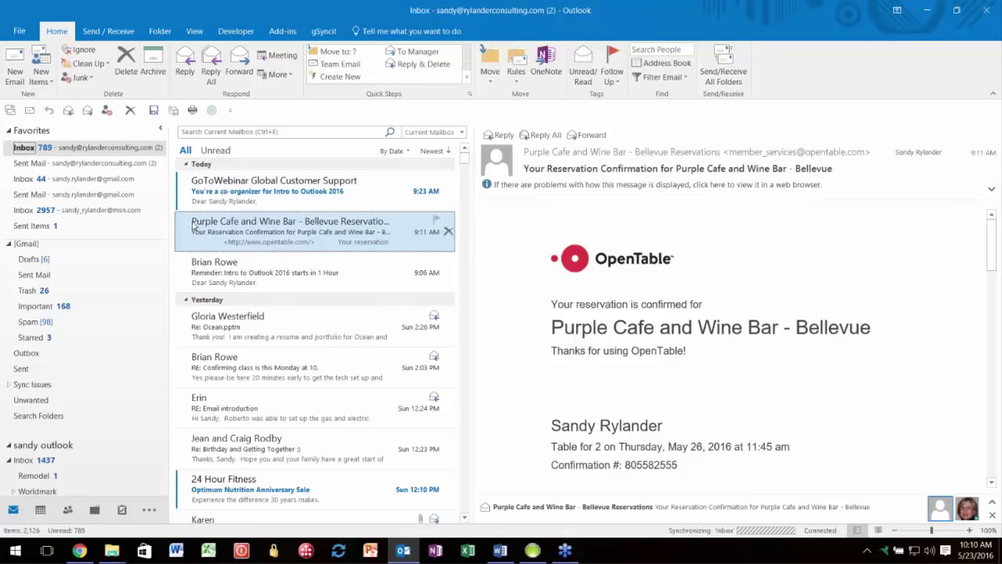
left_click(183, 202)
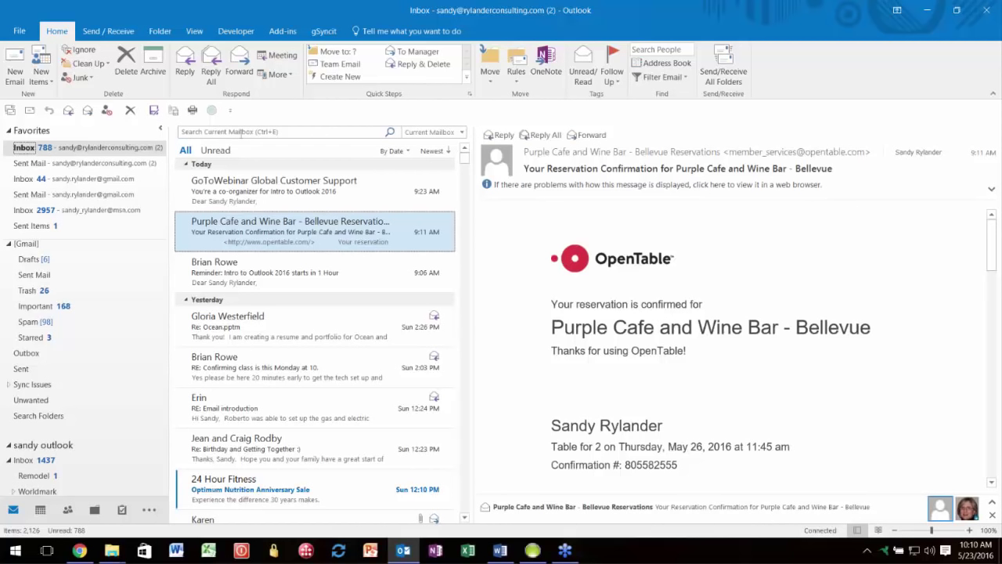
Step: Search the current mailbox for messages containing a correspondent's first name
left_click(241, 132)
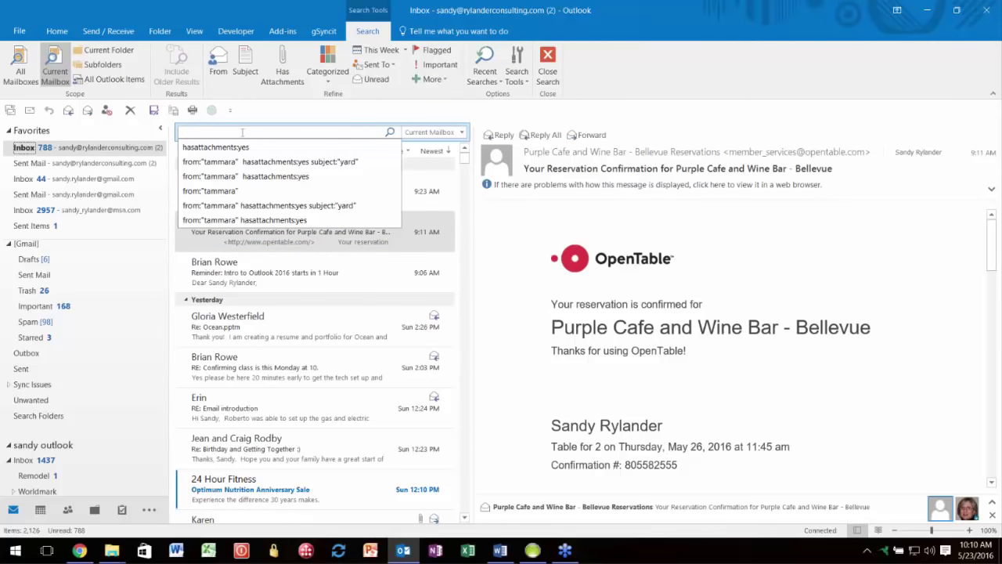
type("tamm")
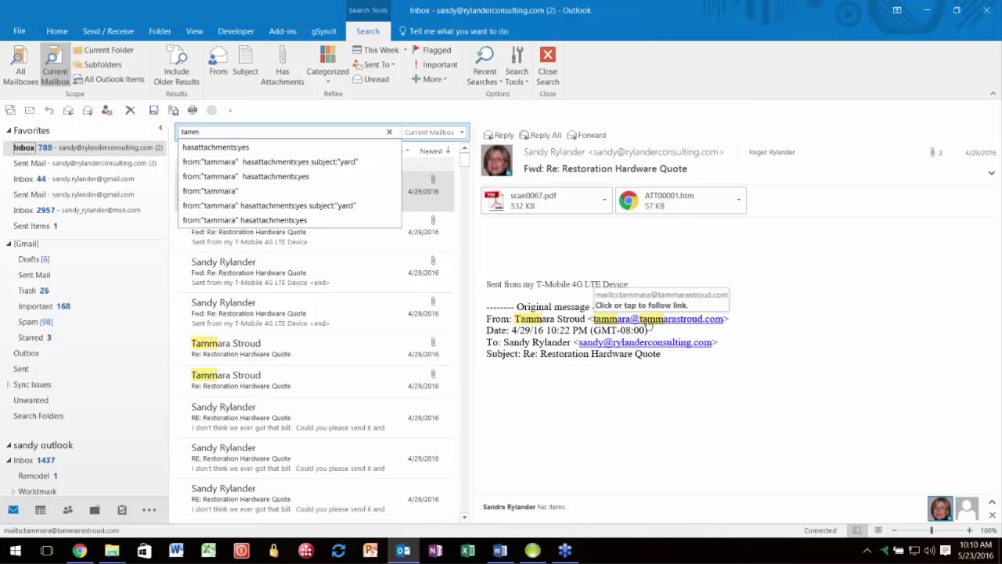
left_click(224, 135)
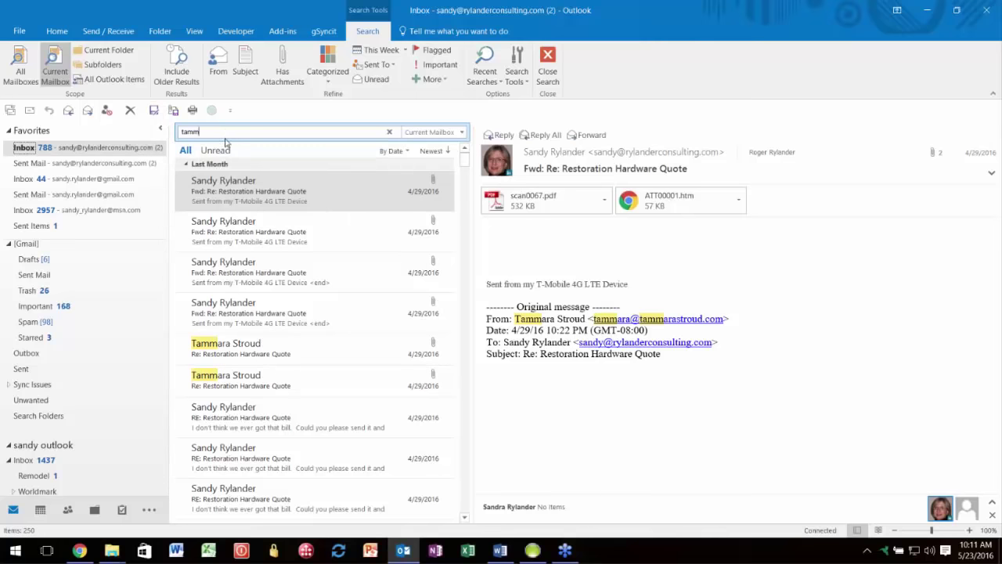
type("ara")
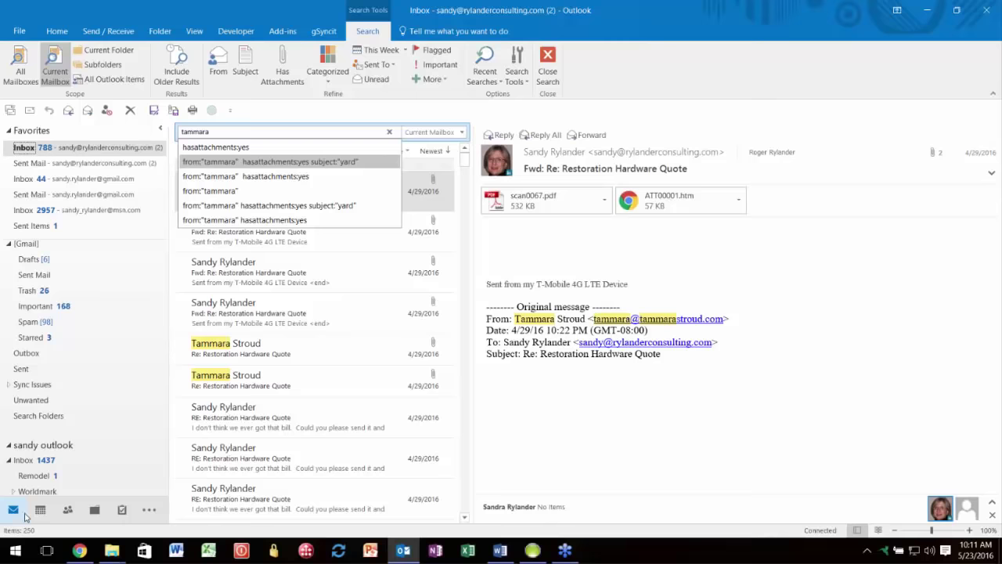
Step: Peek at the calendar from the mail view and look through the upcoming appointments
mouse_move(33, 517)
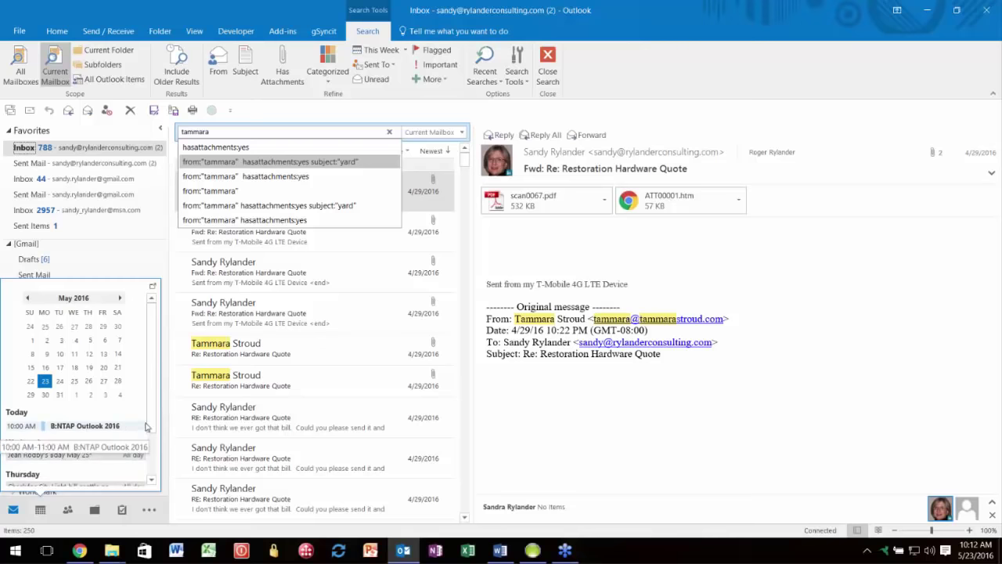
left_click(154, 452)
mouse_move(154, 452)
left_mouse_down()
mouse_move(155, 477)
mouse_move(151, 417)
mouse_move(153, 439)
left_mouse_up()
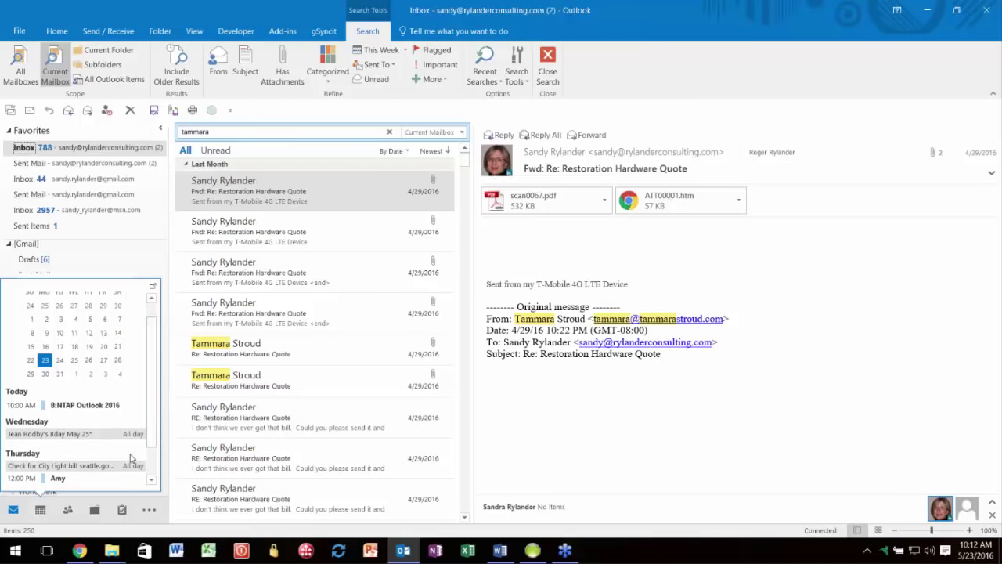
Step: Peek at the favorite people and expand the listed contact's card to show its full details
mouse_move(68, 511)
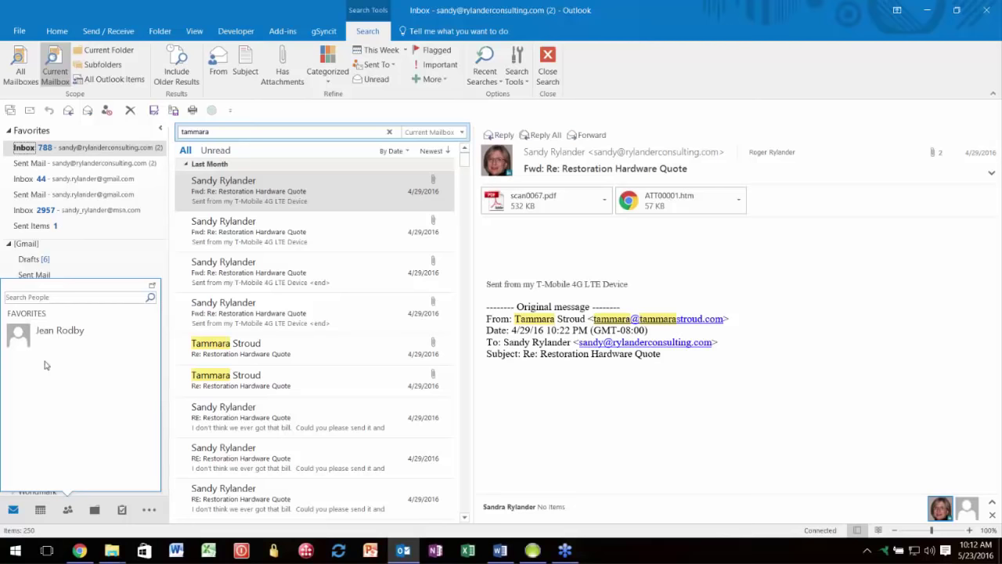
mouse_move(46, 343)
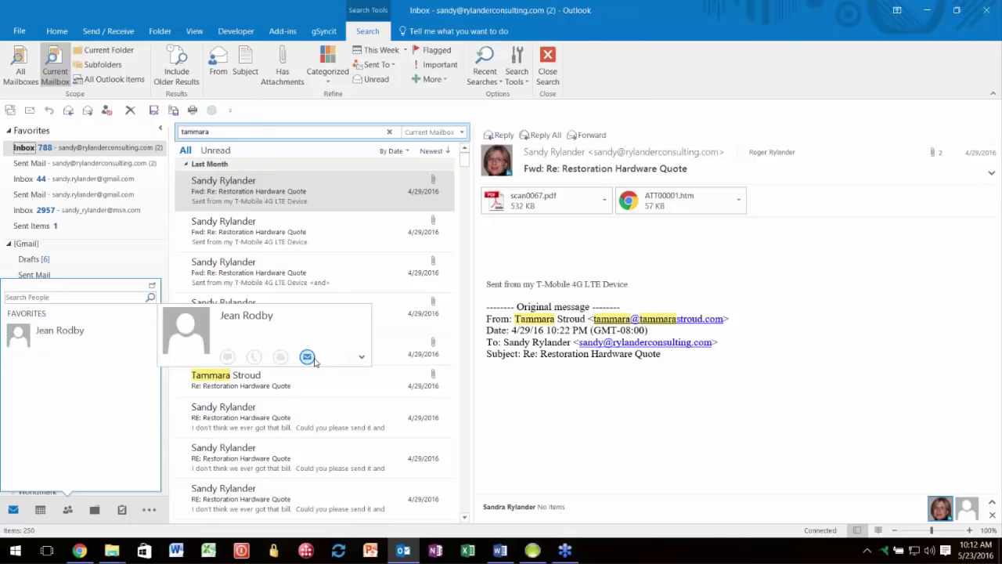
left_click(361, 358)
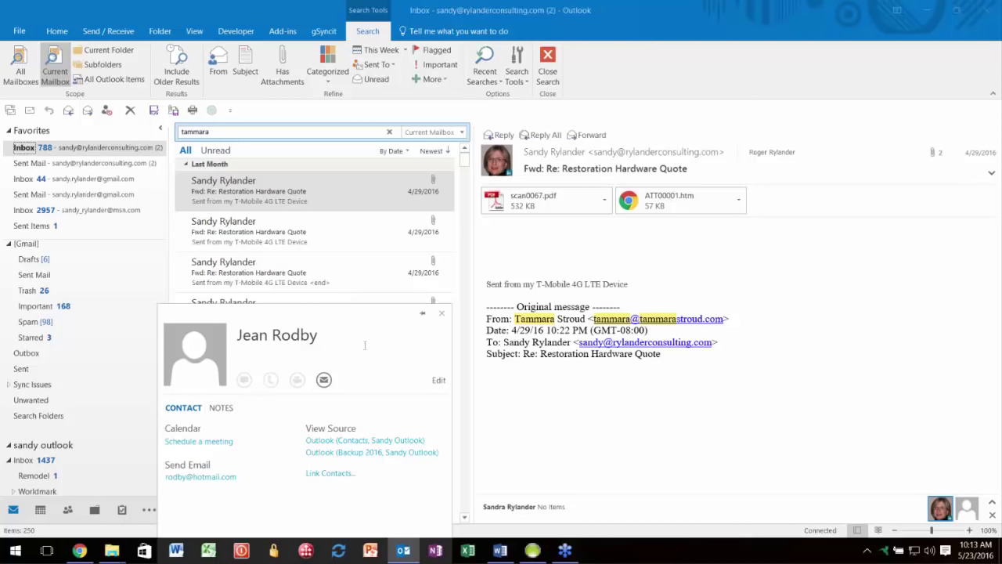
Step: Close the contact card and peek at the May 2016 calendar to look over its upcoming appointments
left_click(441, 315)
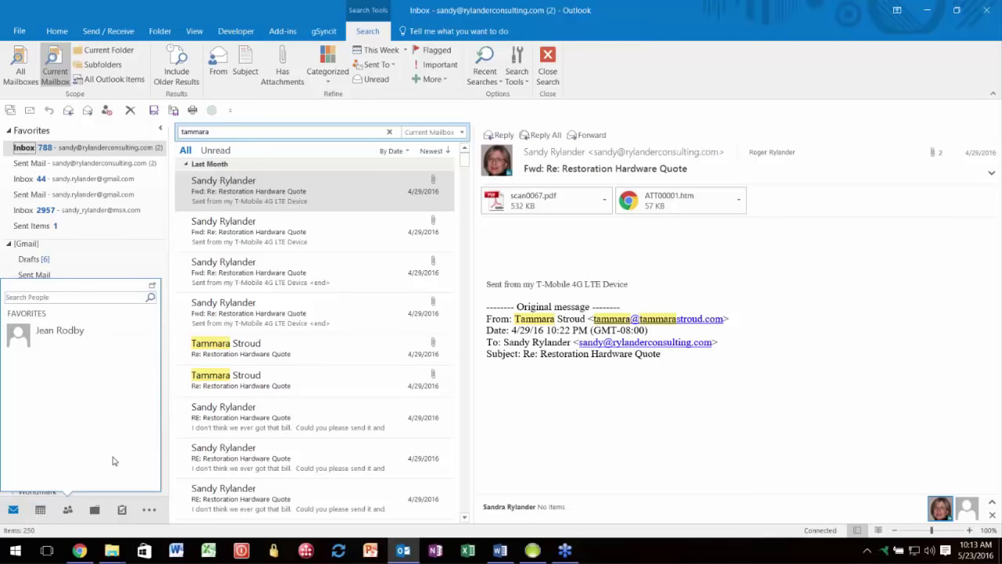
scroll(150, 433, "down", 2)
scroll(150, 433, "up", 2)
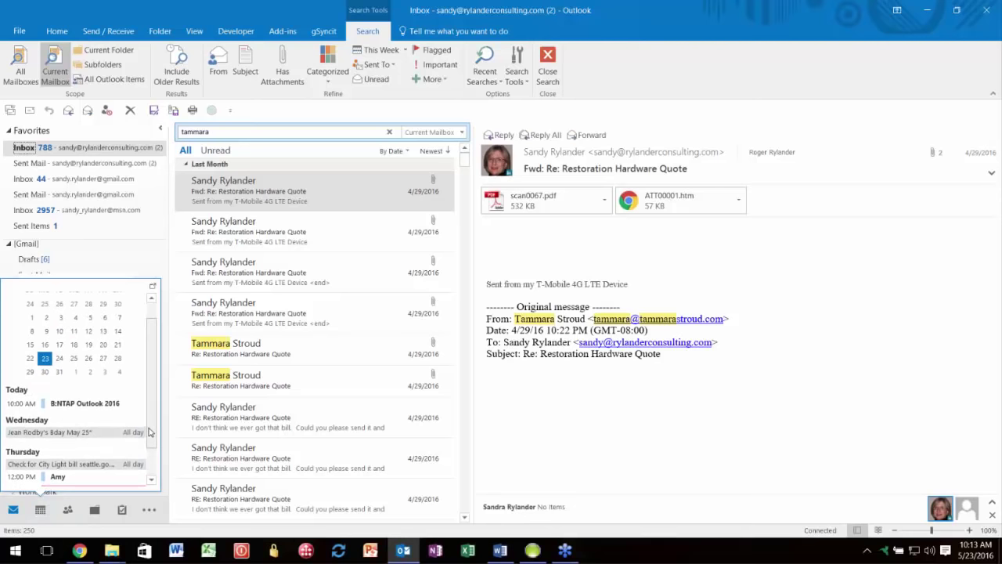
scroll(153, 394, "up", 1)
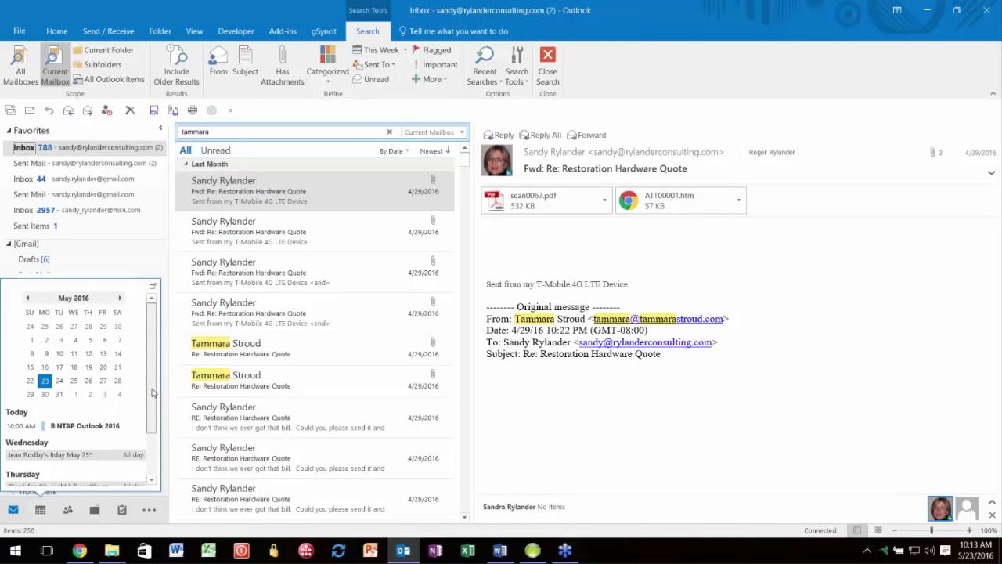
Step: Show June 15, 2016 in the calendar peek and look through the appointments on that and the following days
left_click(119, 299)
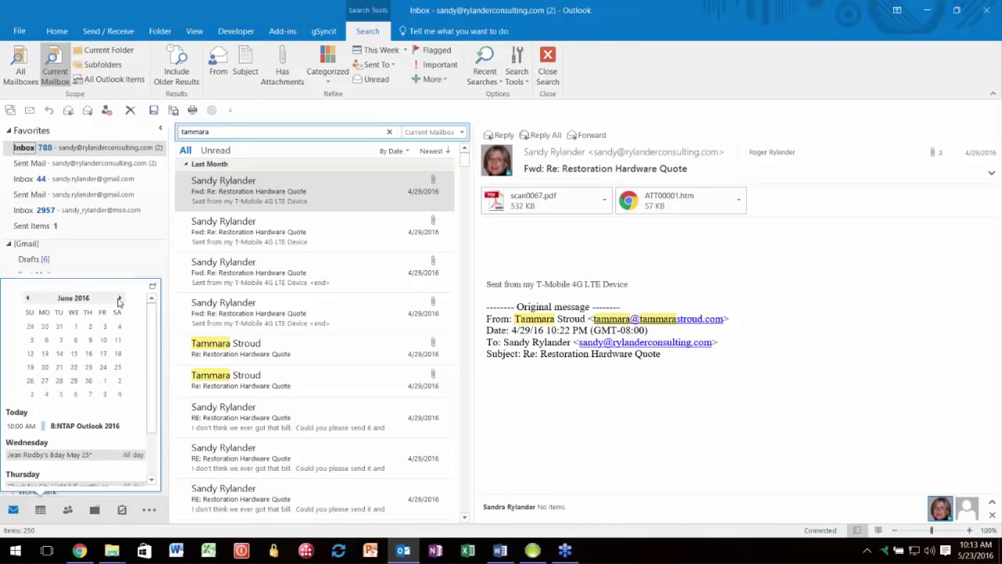
left_click(75, 354)
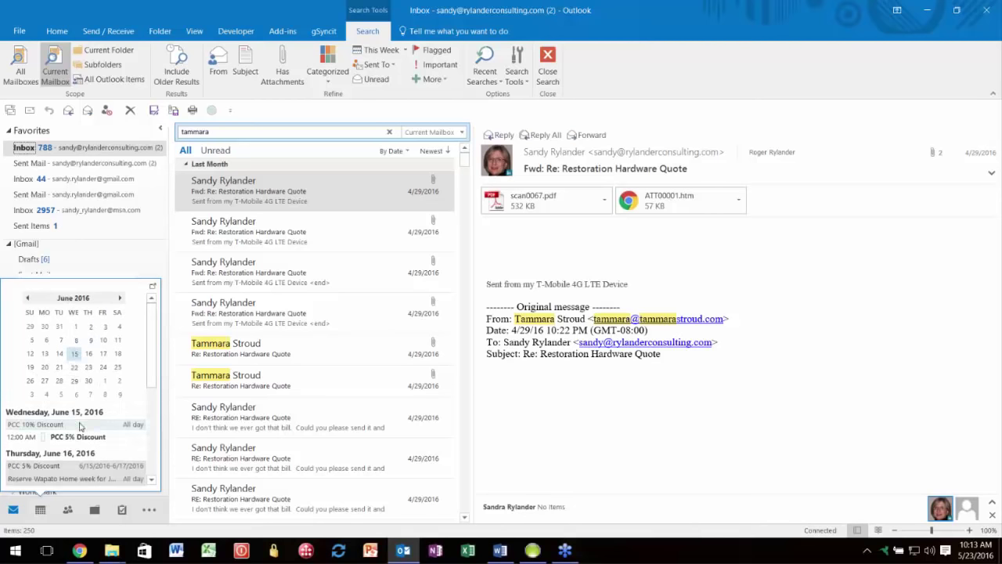
scroll(79, 430, "down", 2)
scroll(80, 433, "down", 3)
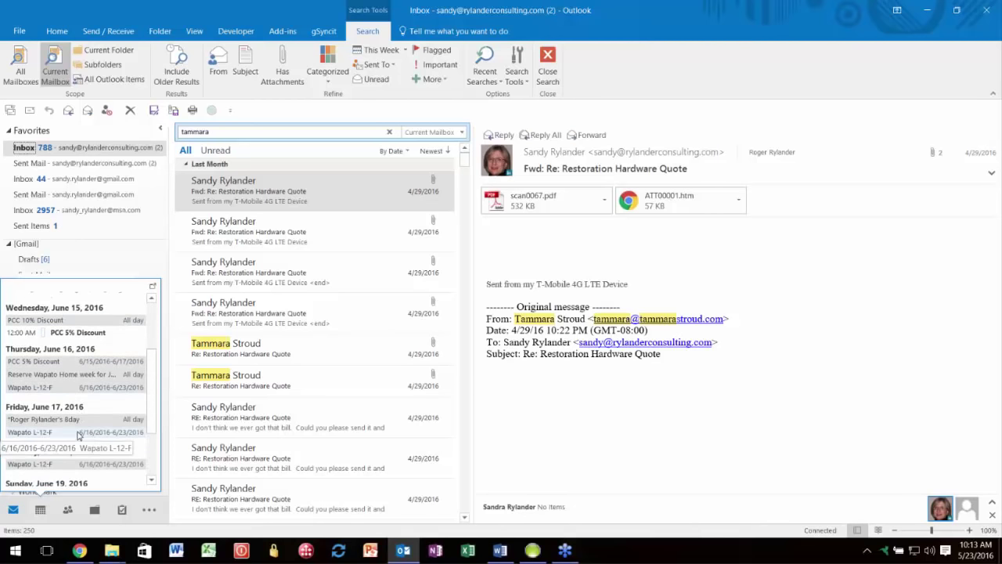
scroll(78, 435, "down", 2)
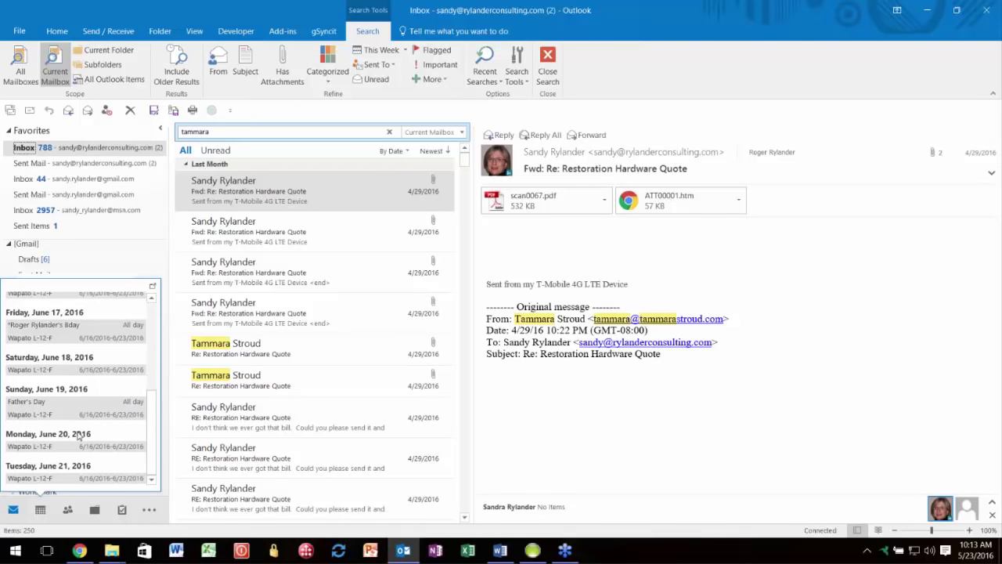
scroll(78, 436, "up", 4)
scroll(78, 436, "up", 3)
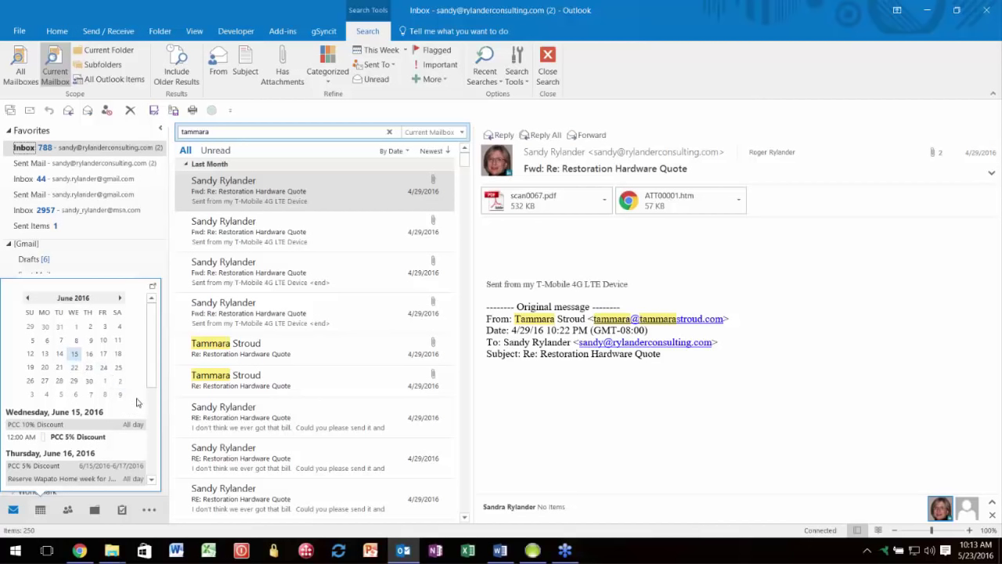
Step: Dock the calendar peek beside the open message and show the appointments starting from May 11, 2016
left_click(153, 287)
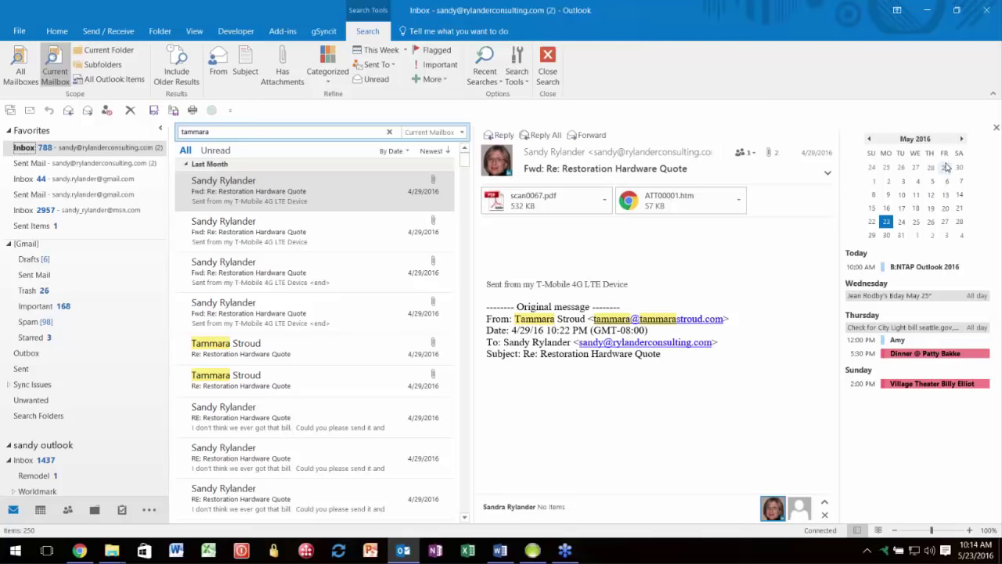
left_click(918, 195)
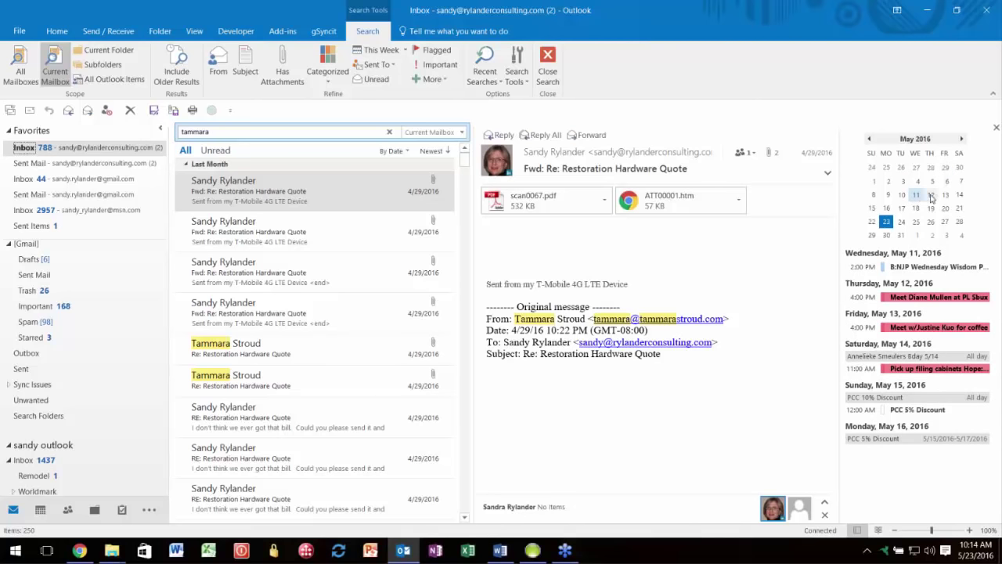
Step: Widen the docked calendar pane and narrow it again, then remove it from the mail view
left_click_drag(799, 210, 780, 209)
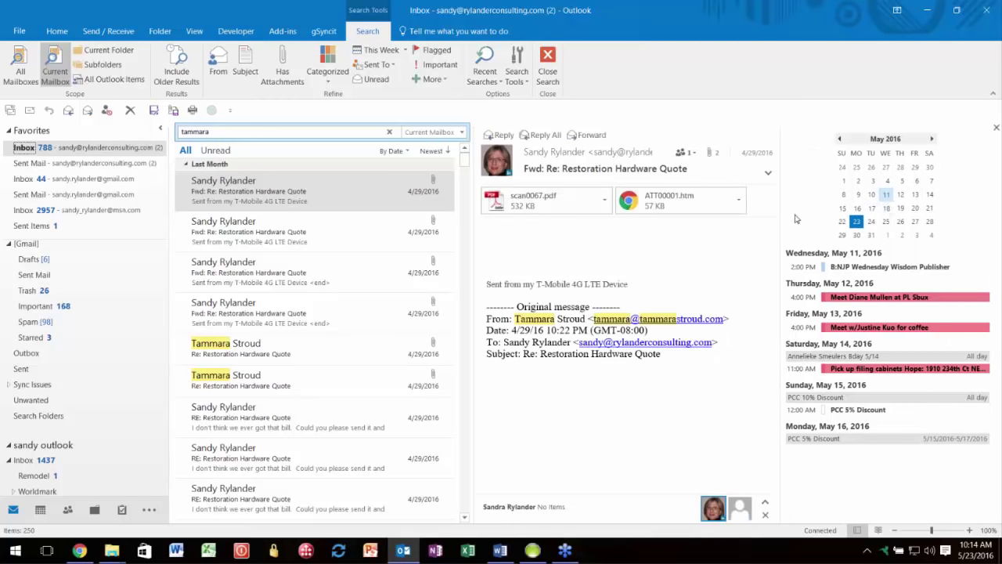
left_click_drag(783, 216, 839, 217)
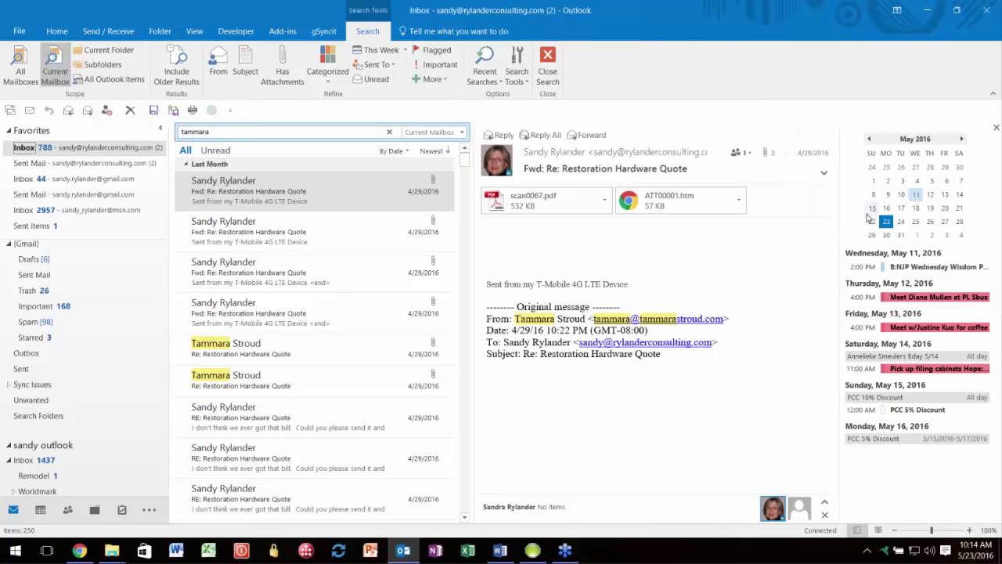
left_click(996, 127)
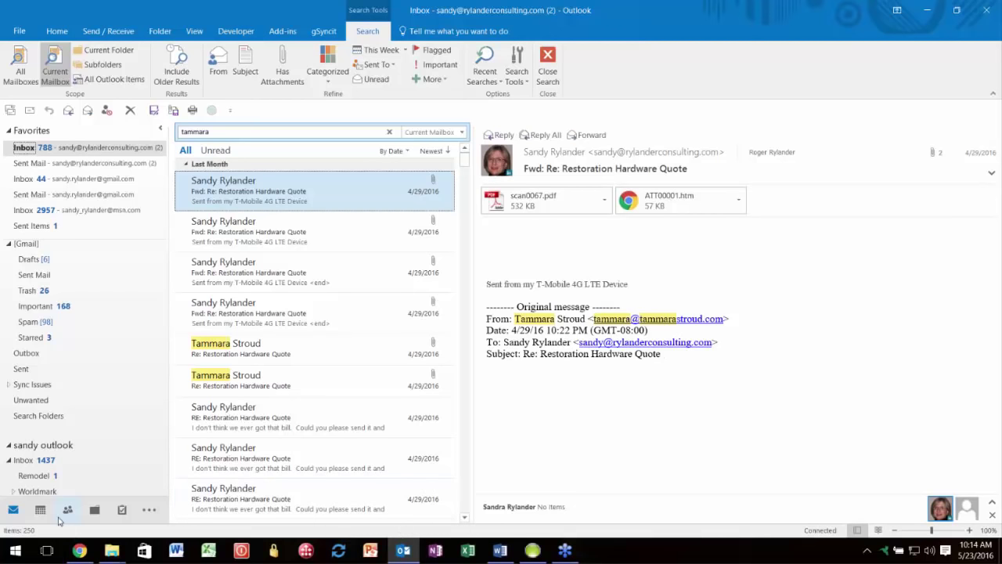
Step: Dock the tasks peek in the mail view, reverse its due-date order back and forth, and close it again
mouse_move(43, 514)
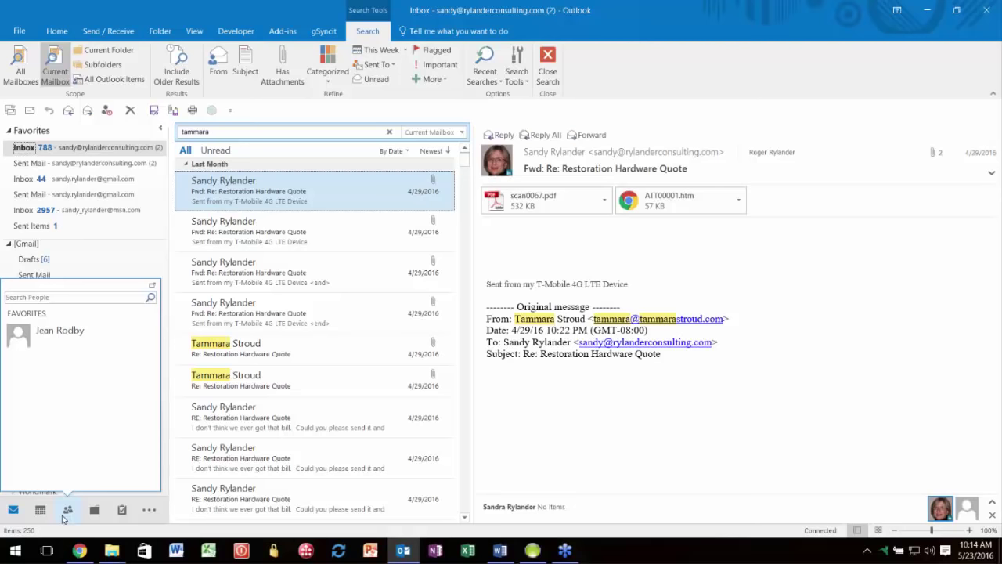
mouse_move(121, 512)
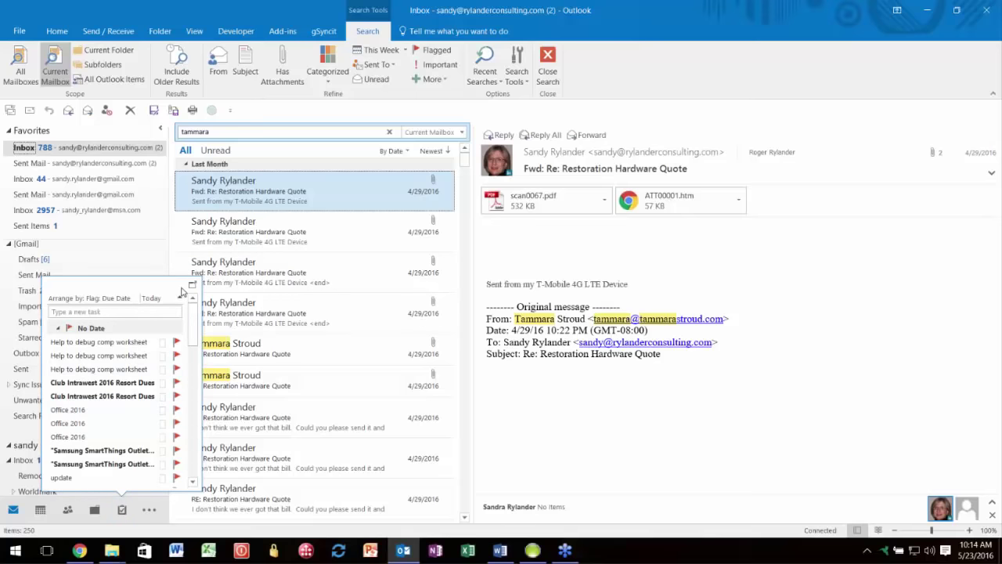
left_click(192, 286)
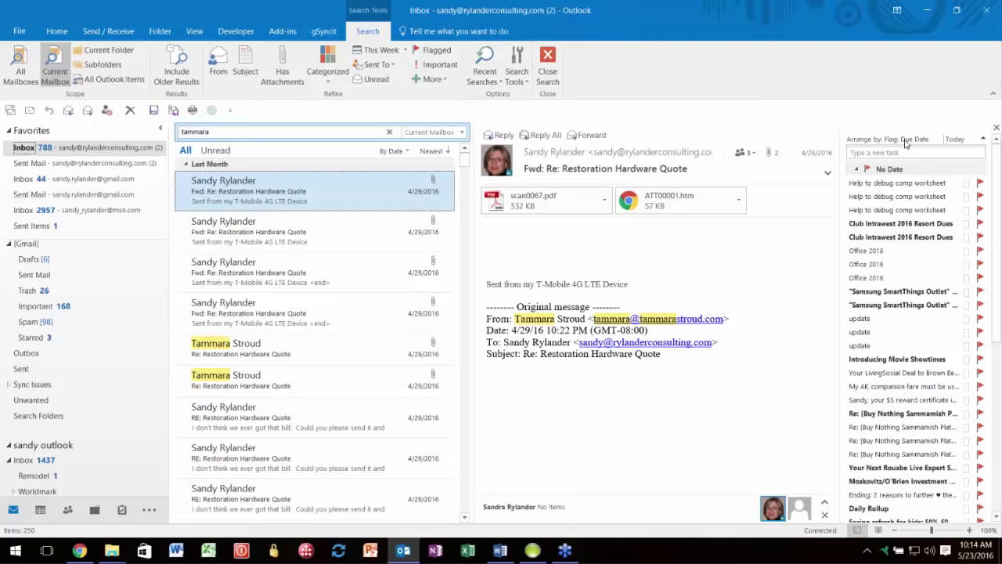
left_click(963, 141)
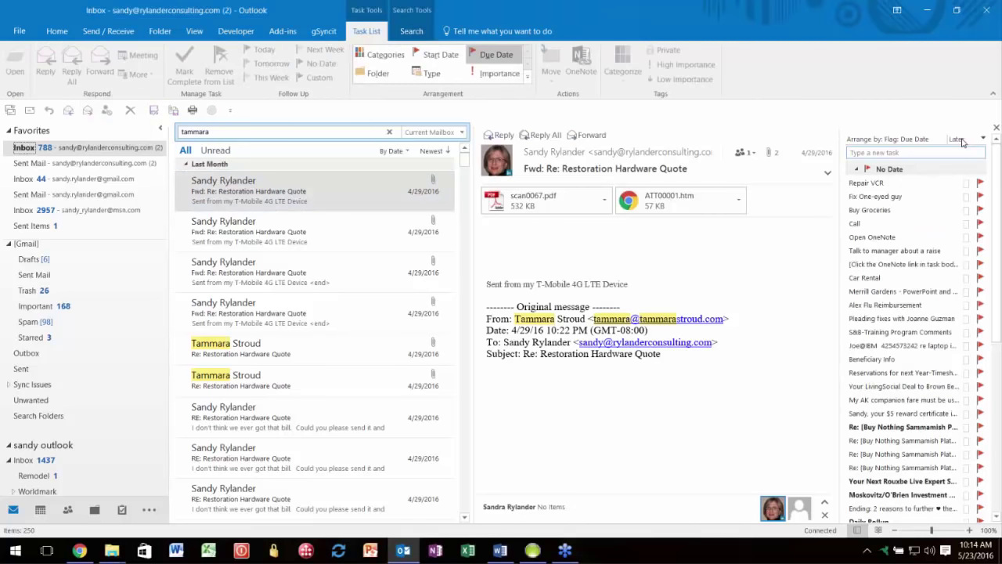
left_click(963, 141)
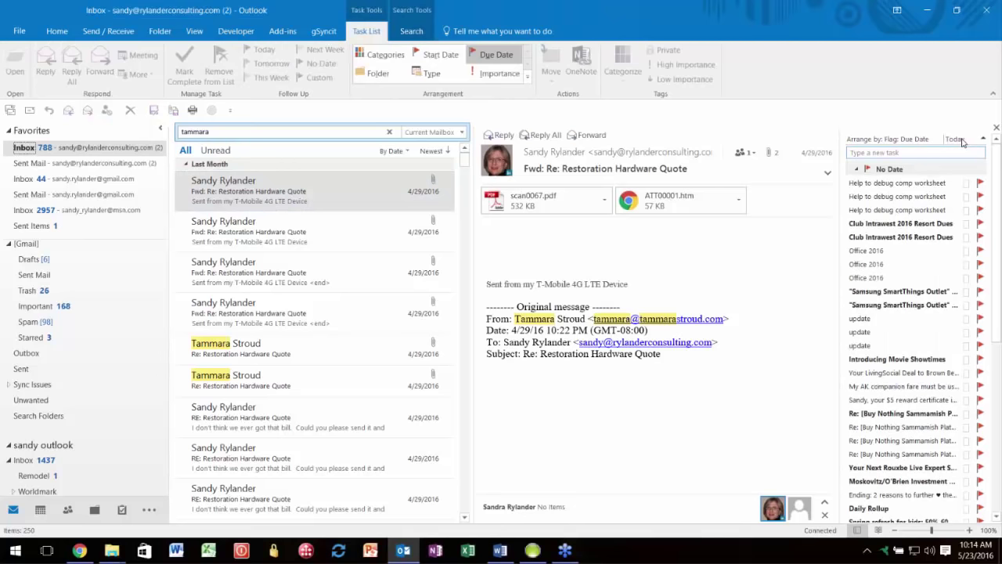
left_click(962, 141)
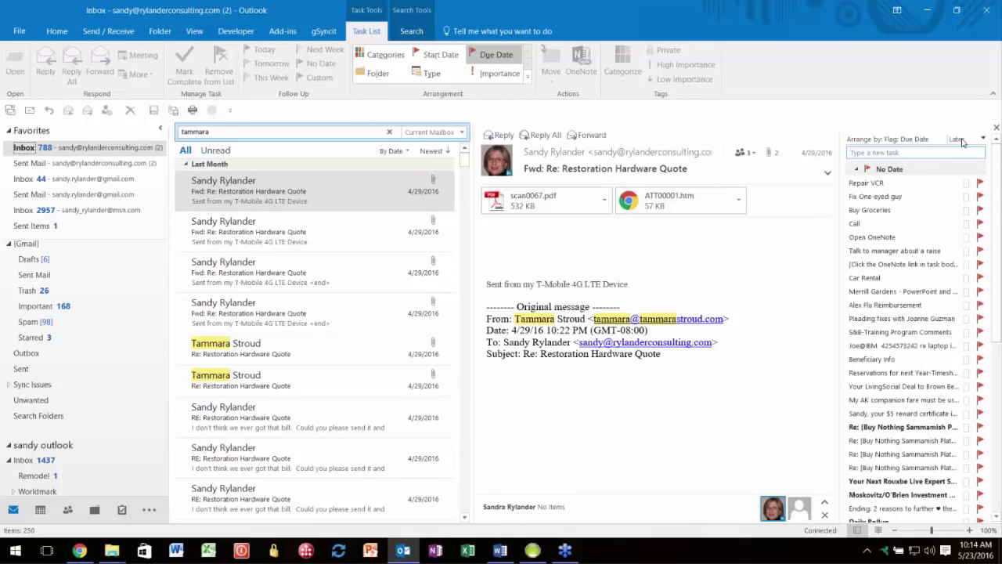
left_click(962, 141)
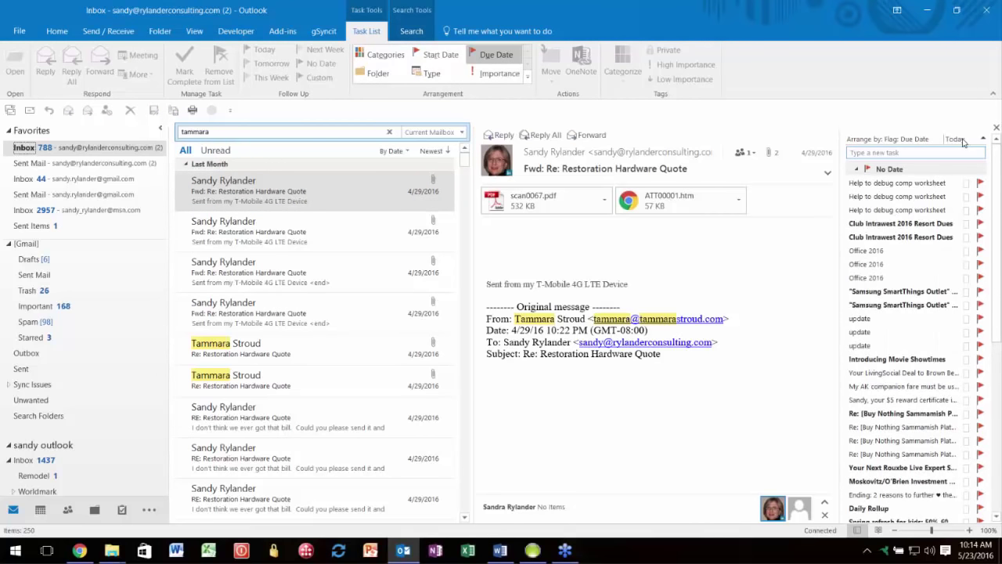
left_click(996, 127)
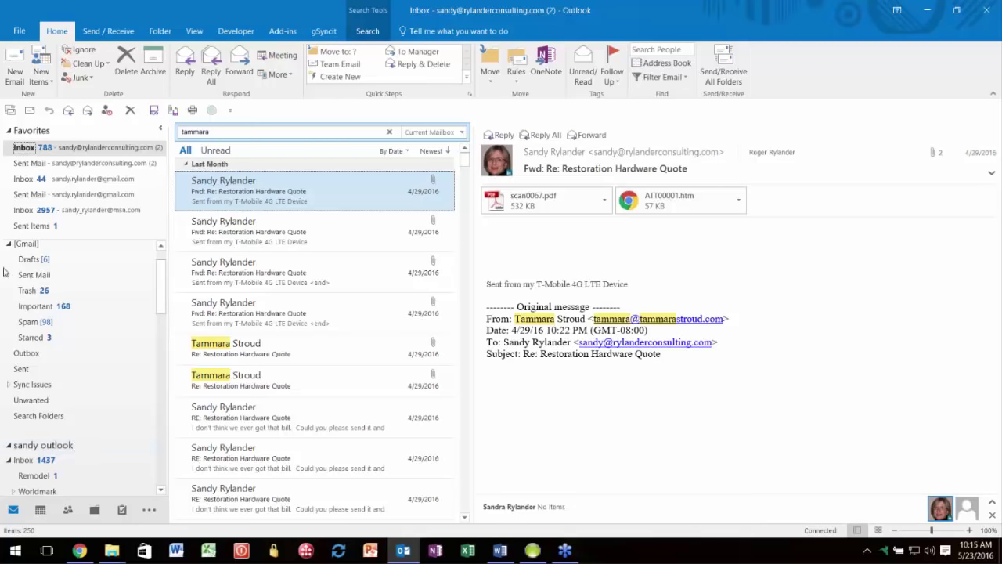
Step: View the Account Information page for the current mail account and return to the Inbox
left_click(18, 36)
left_click(19, 35)
left_click(19, 35)
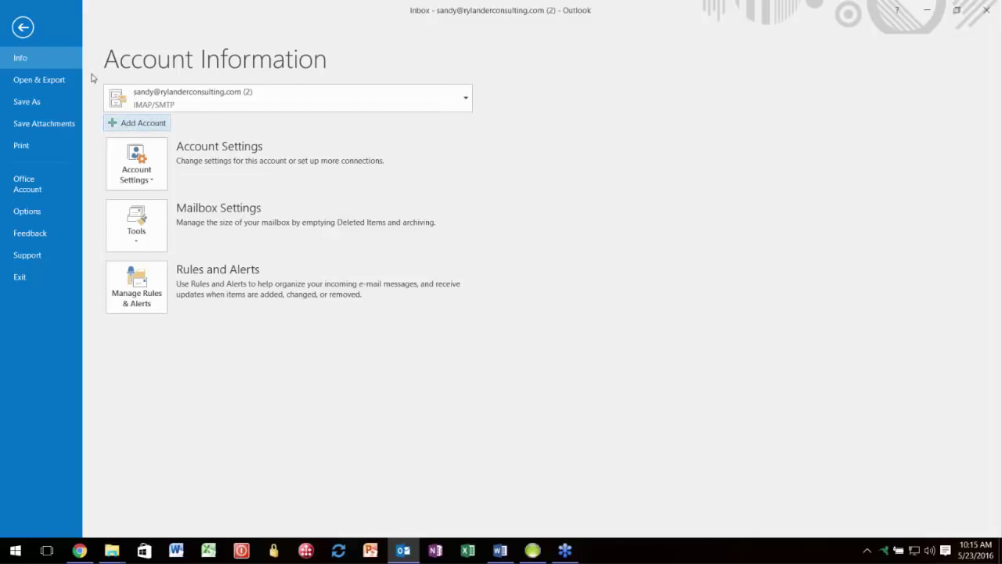
left_click(22, 28)
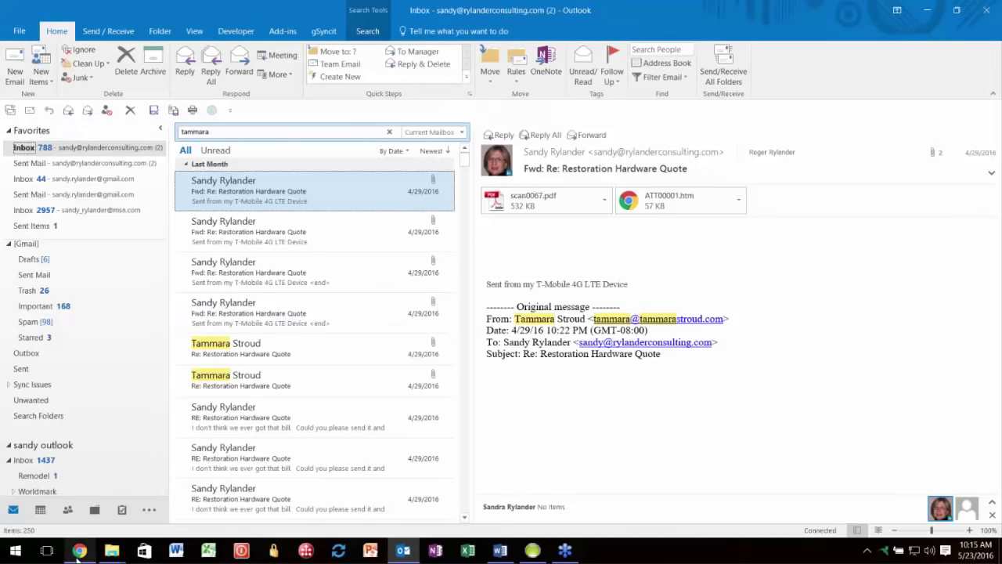
Step: Switch to Chrome, bring up the Technipages article on setting an Outlook 2016 out-of-office message, and clear its text selection
mouse_move(79, 551)
left_click(76, 513)
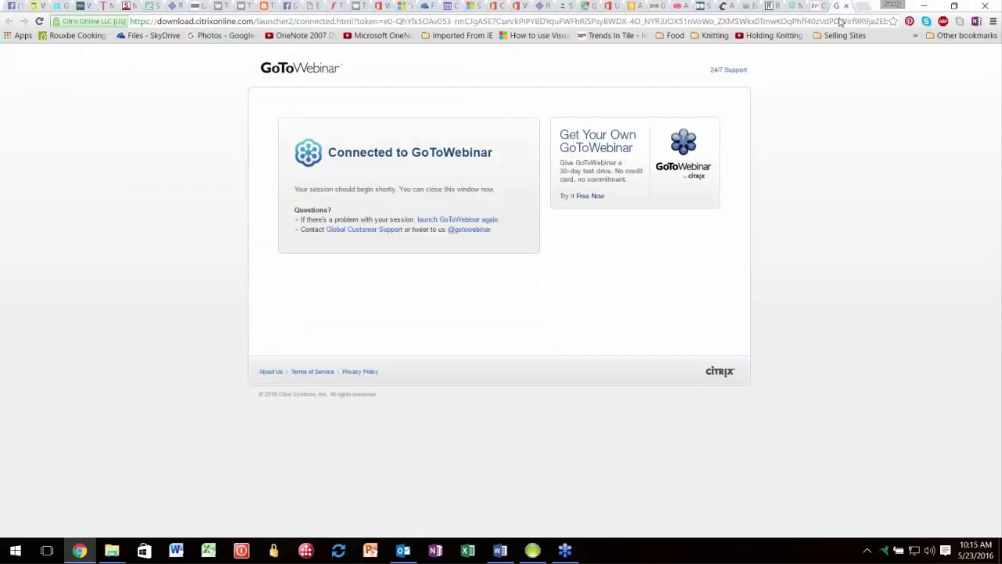
left_click(819, 10)
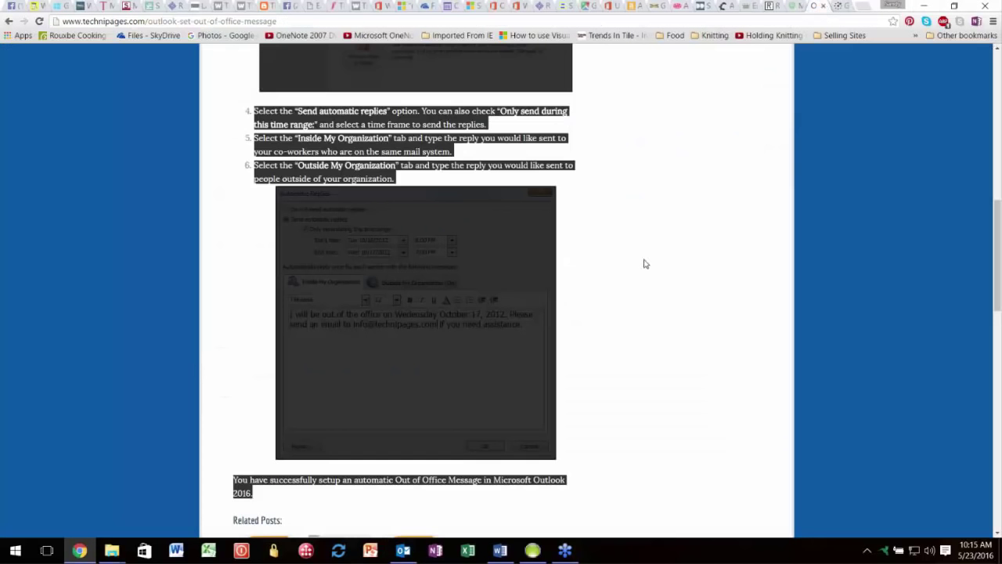
left_click(642, 157)
scroll(643, 155, "down", 1)
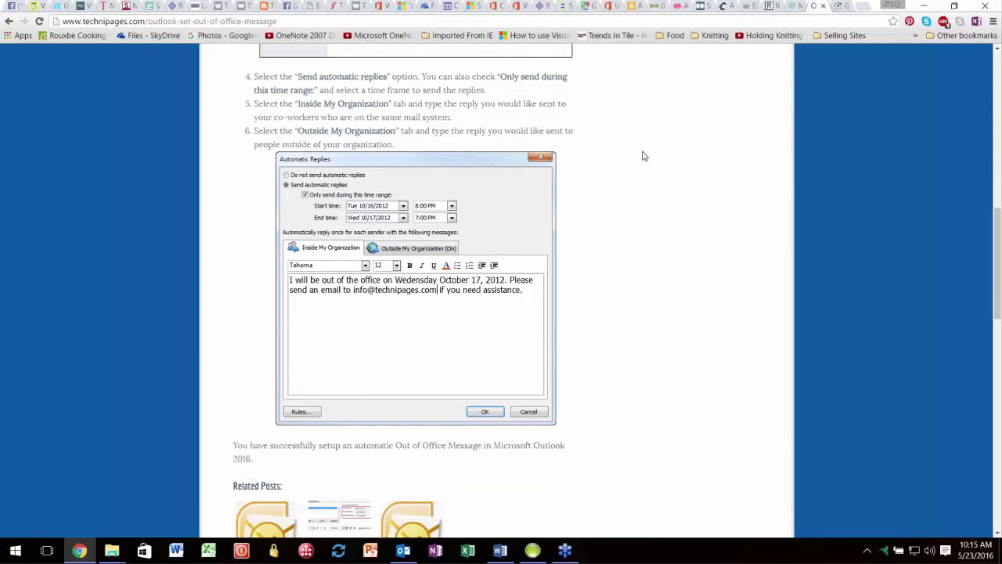
Step: Read through the article's Exchange requirement note and its instructions for configuring Automatic Replies
scroll(642, 157, "up", 7)
scroll(398, 159, "down", 1)
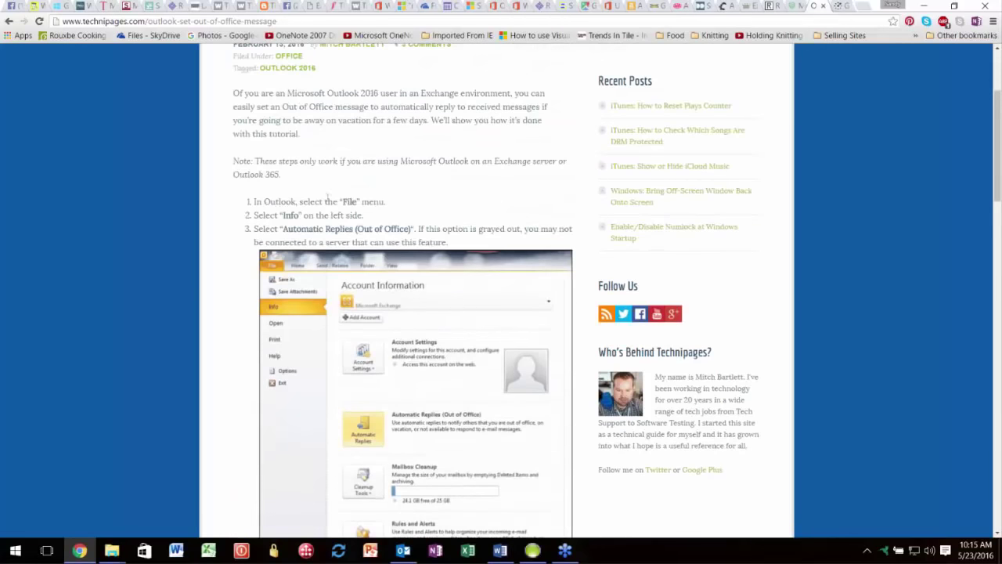
scroll(327, 197, "down", 2)
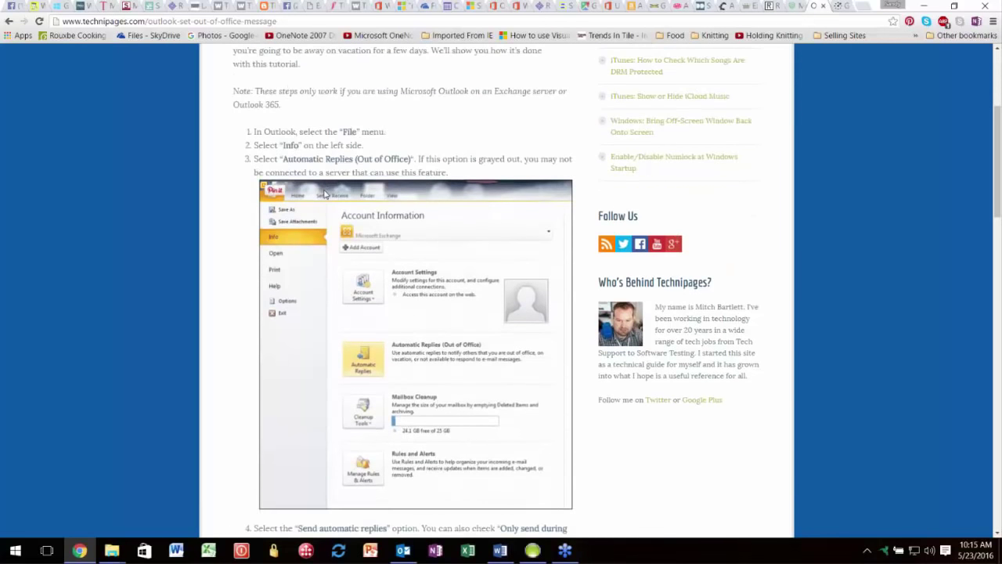
scroll(324, 193, "down", 1)
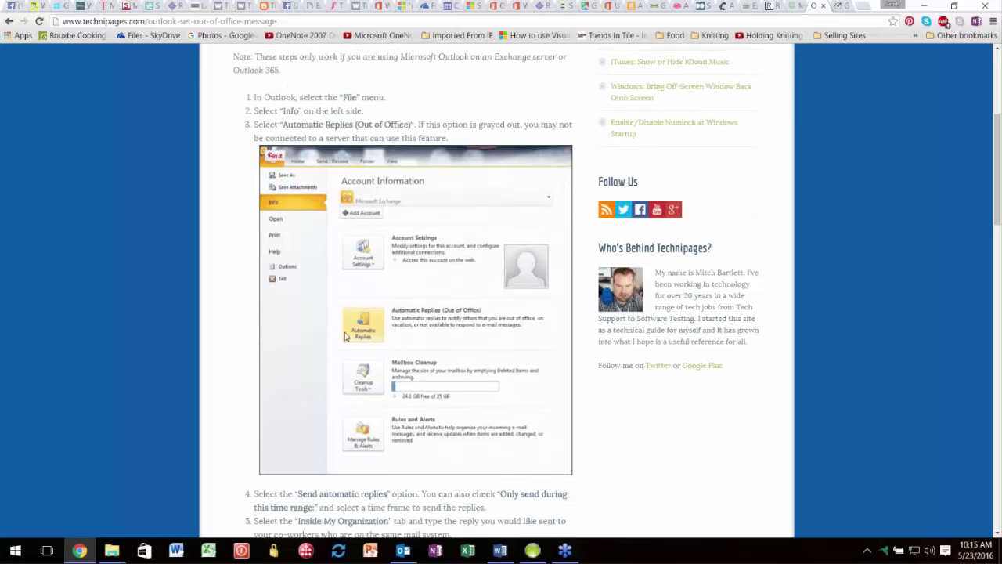
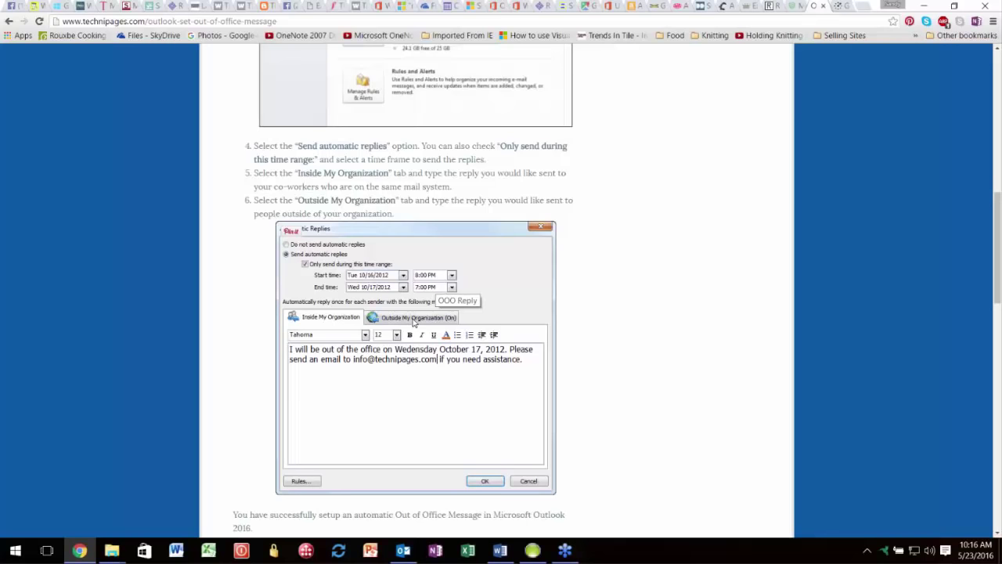
scroll(631, 336, "up", 5)
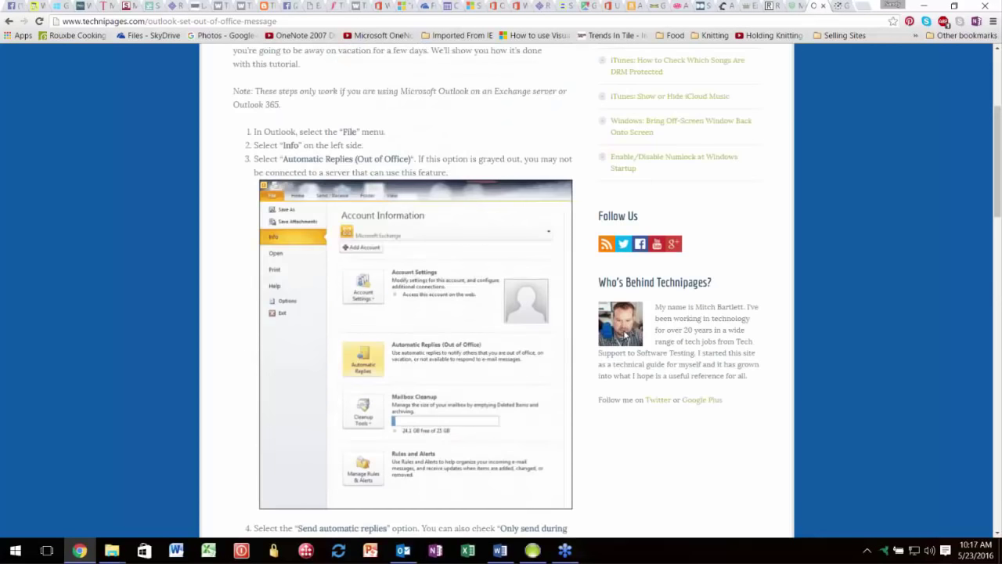
scroll(626, 335, "up", 1)
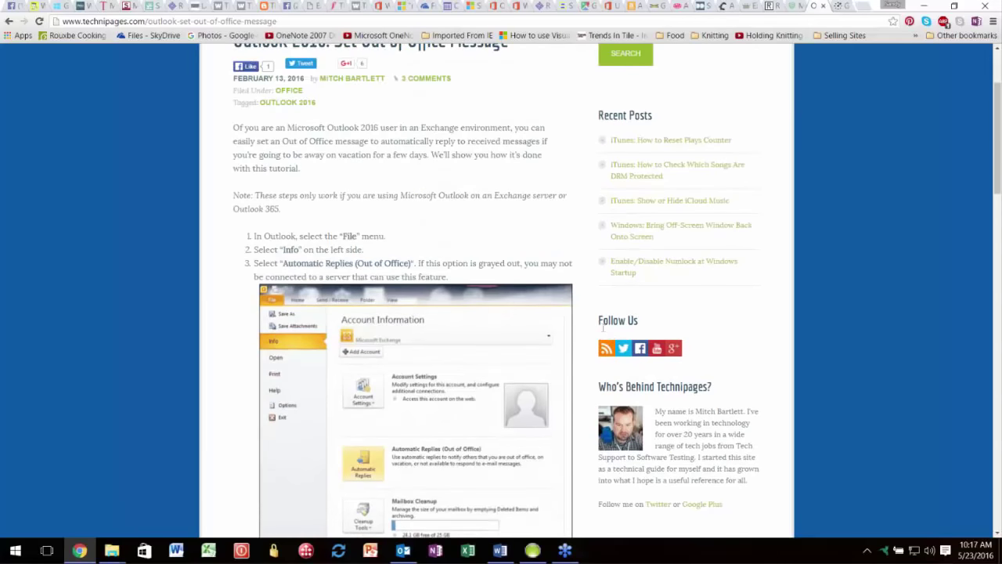
Step: Switch back to Outlook, turn the Reading Pane off for the Inbox, and restore it to the Right layout
key("alt+Tab")
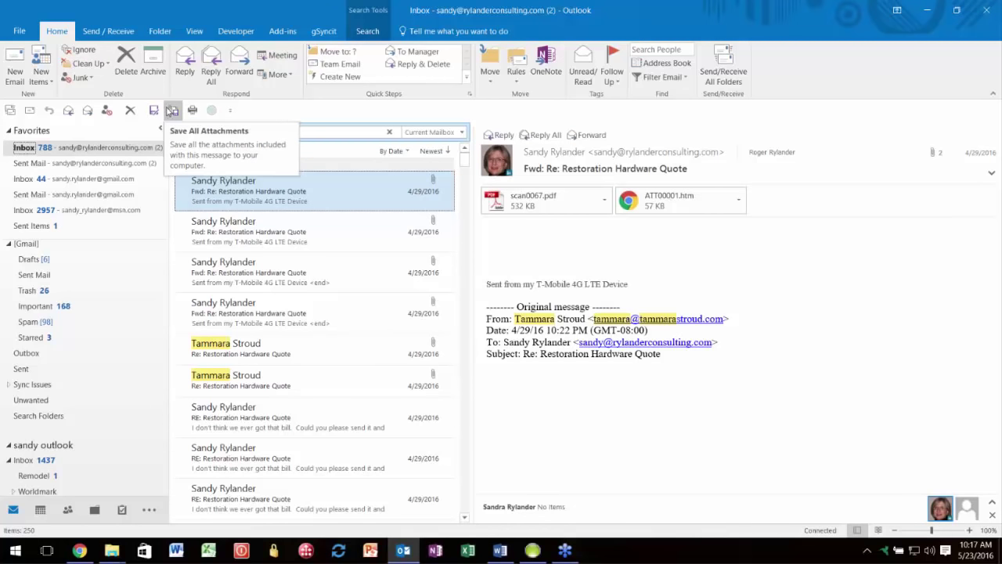
left_click(116, 34)
left_click(159, 31)
left_click(188, 33)
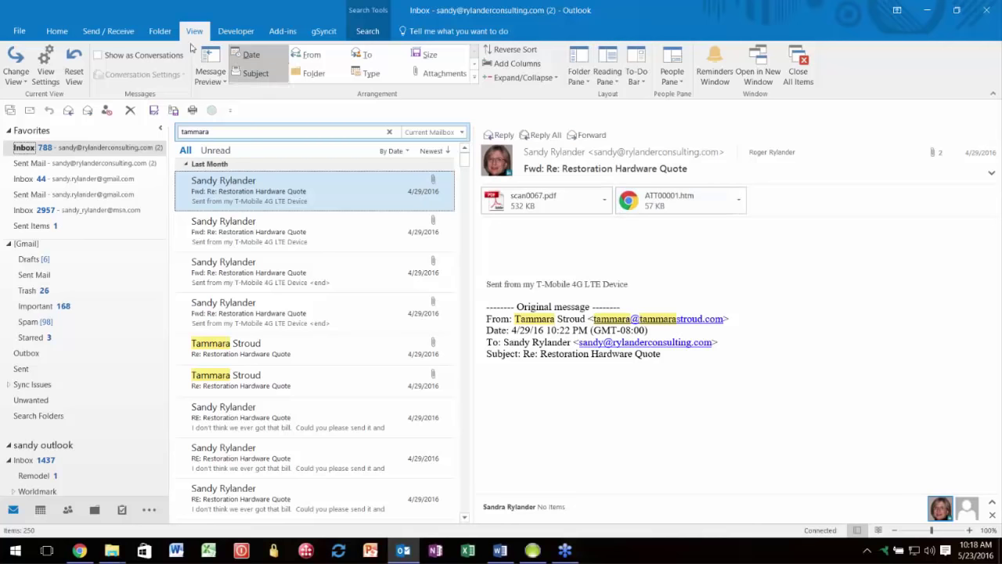
left_click(608, 78)
left_click(608, 78)
left_click(609, 80)
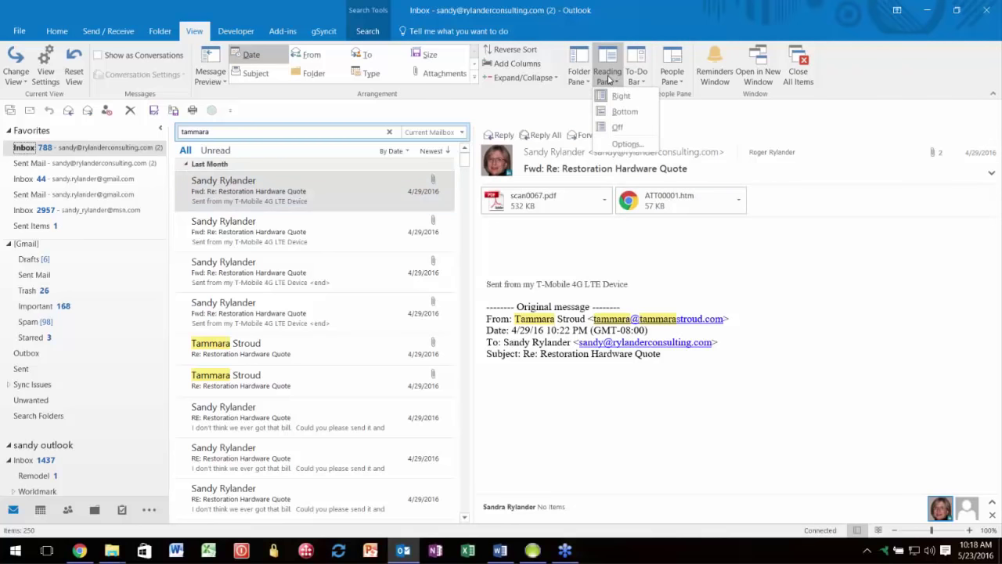
left_click(618, 128)
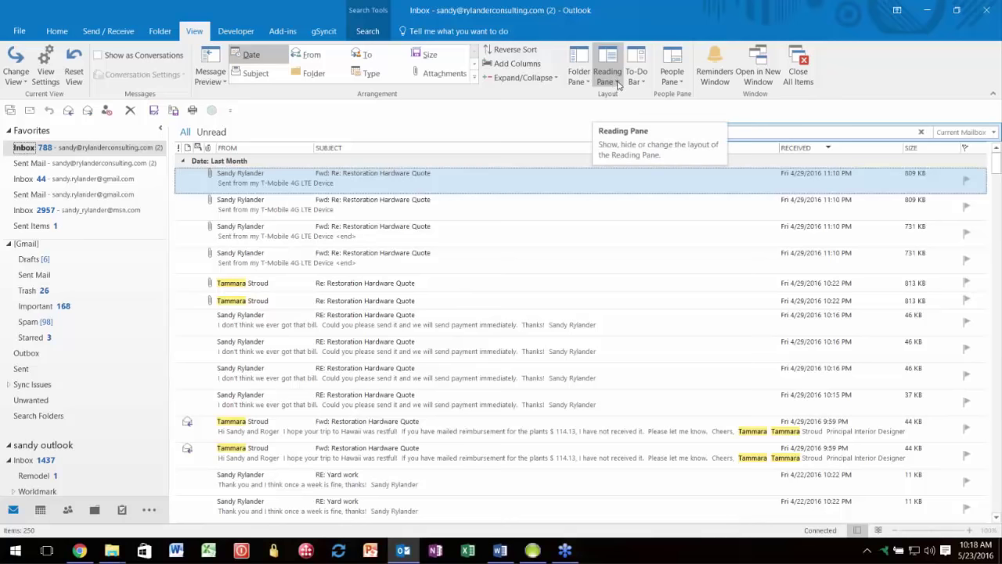
left_click(618, 84)
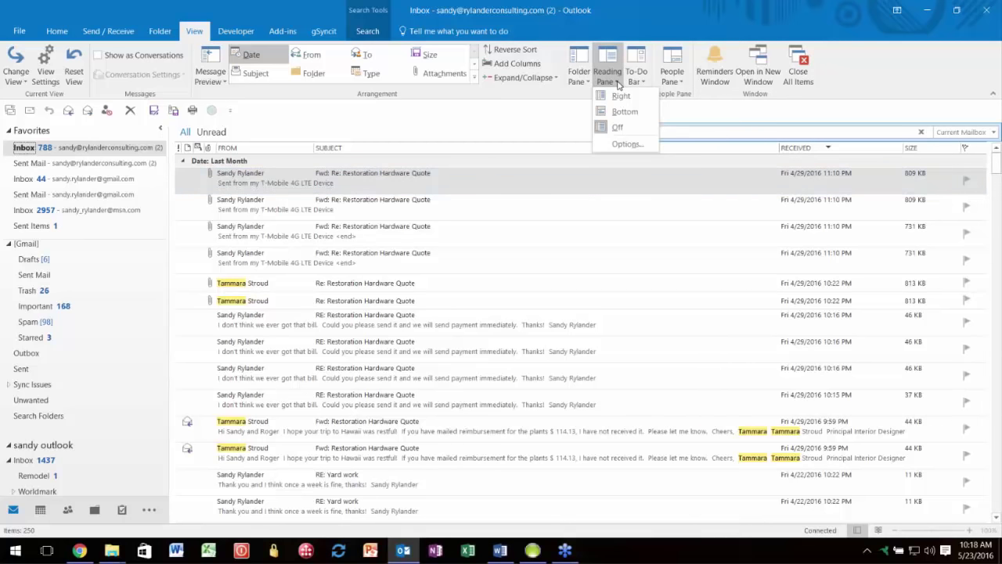
left_click(621, 96)
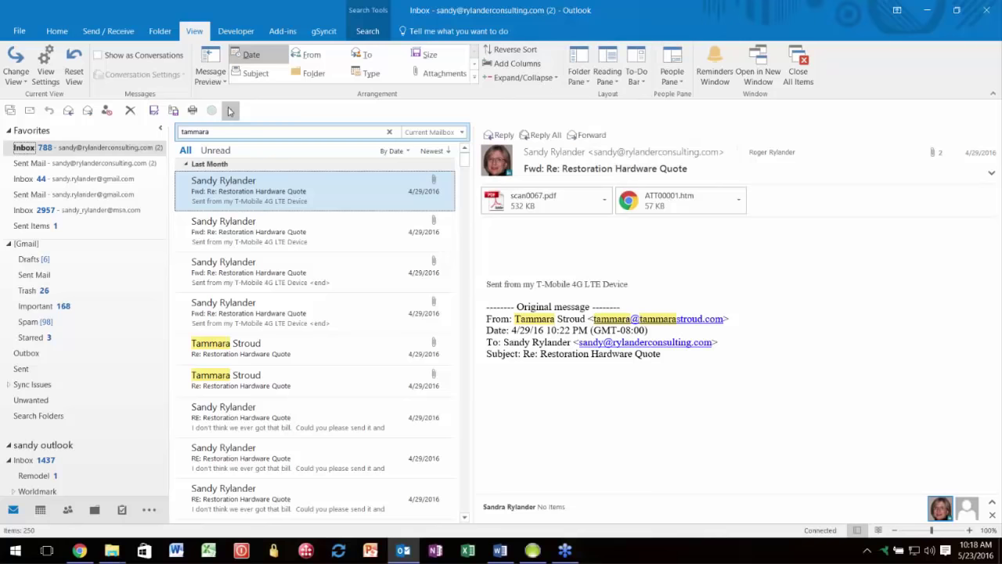
Step: Add the Reading Pane command to the Quick Access Toolbar, check its layout choices there, and remove it again
right_click(610, 59)
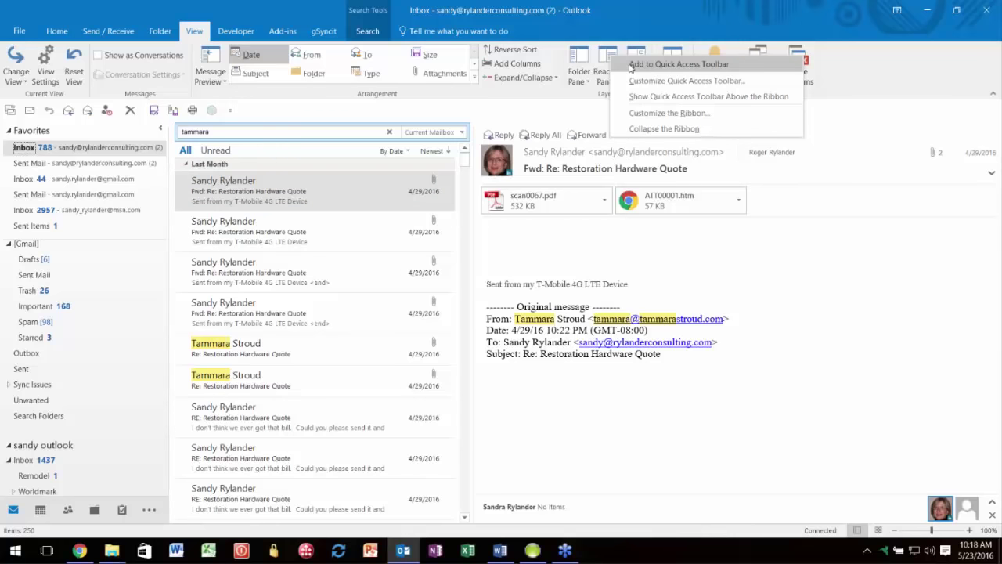
left_click(630, 68)
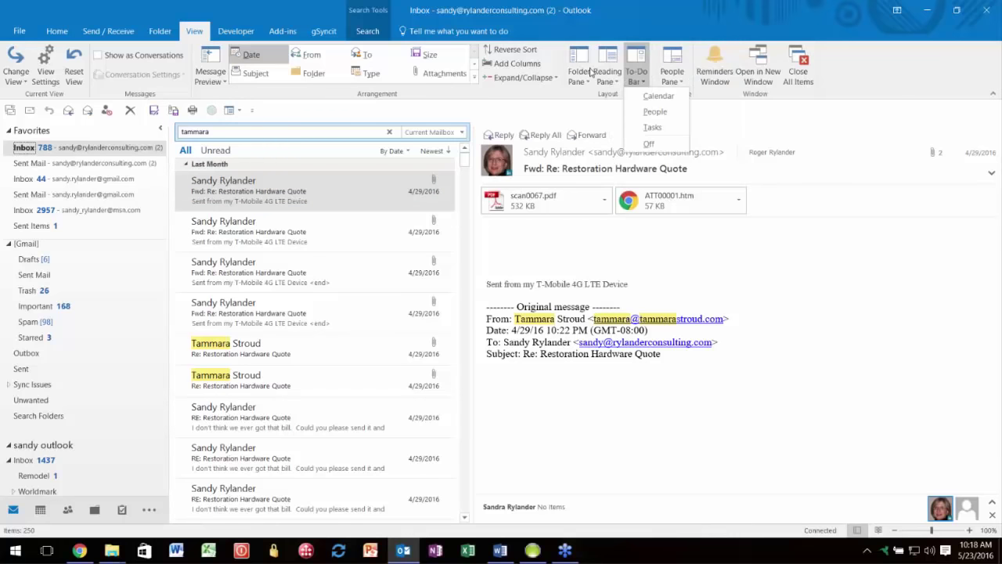
left_click(238, 111)
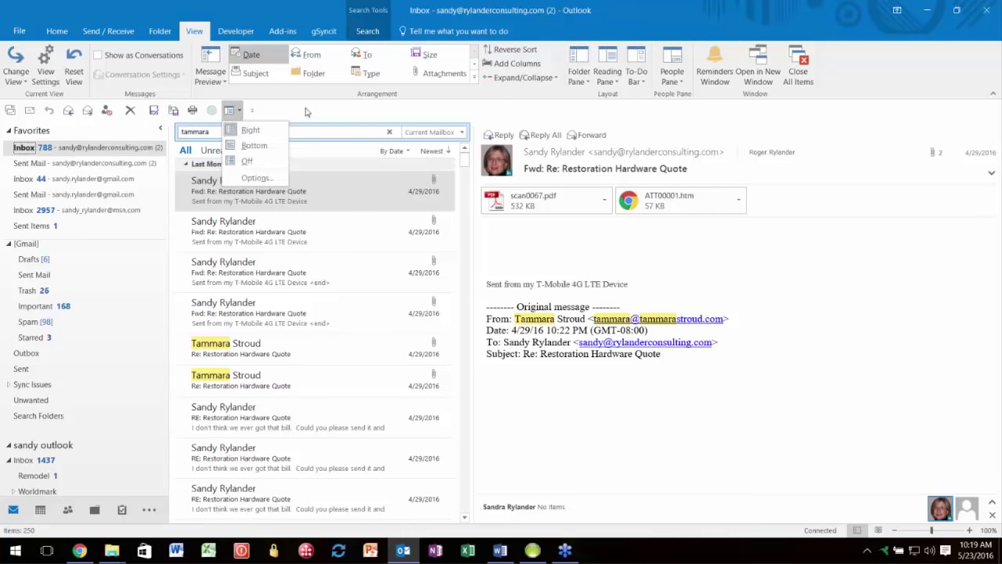
left_click(230, 112)
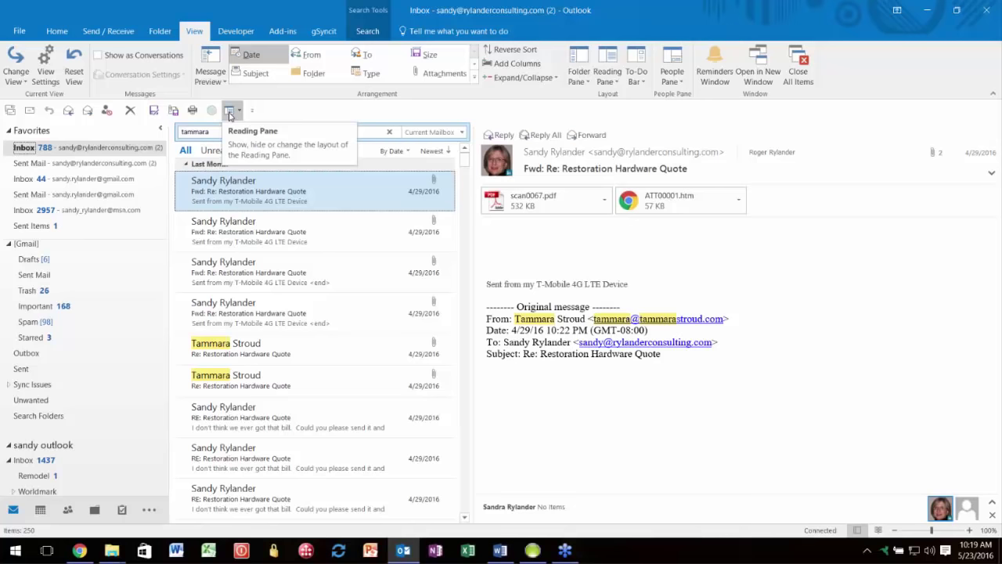
right_click(230, 114)
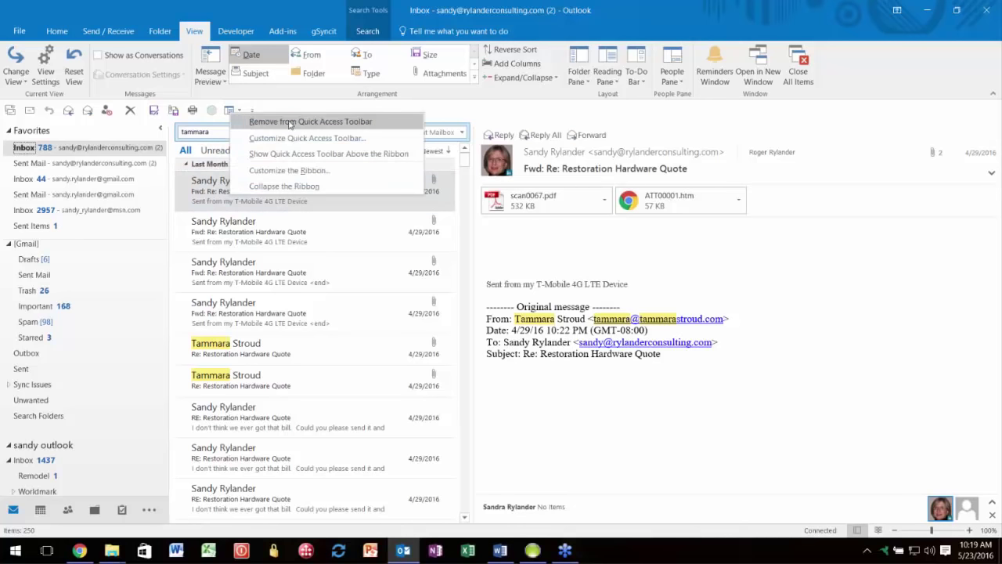
left_click(289, 124)
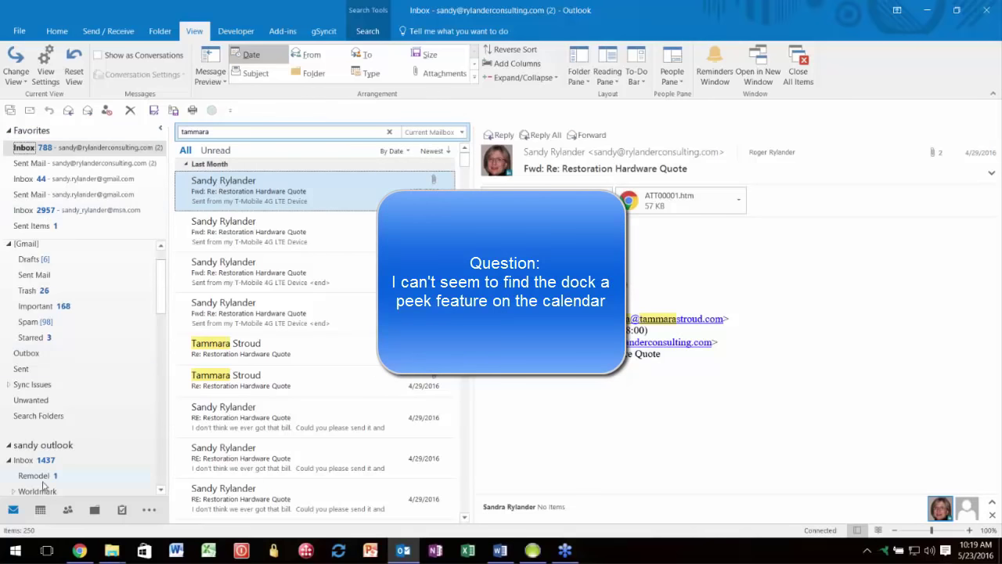
Step: View the Office Account page's product information and update options, and return to the Inbox
mouse_move(40, 509)
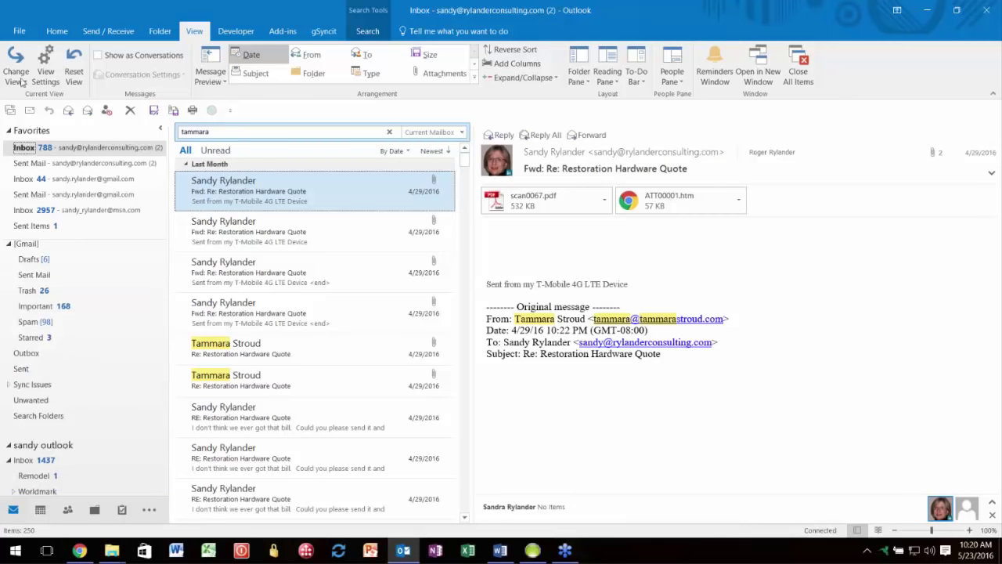
left_click(20, 31)
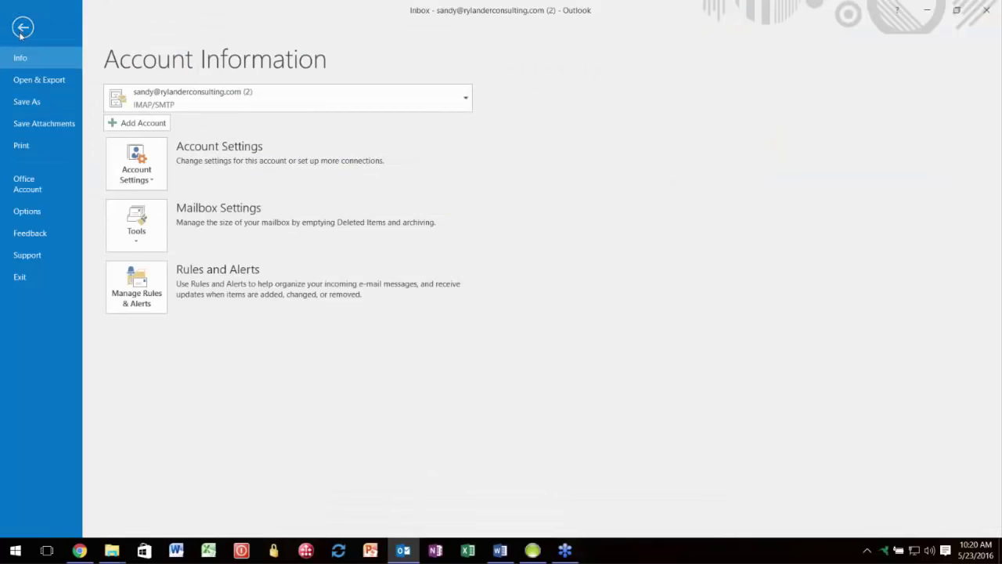
left_click(27, 189)
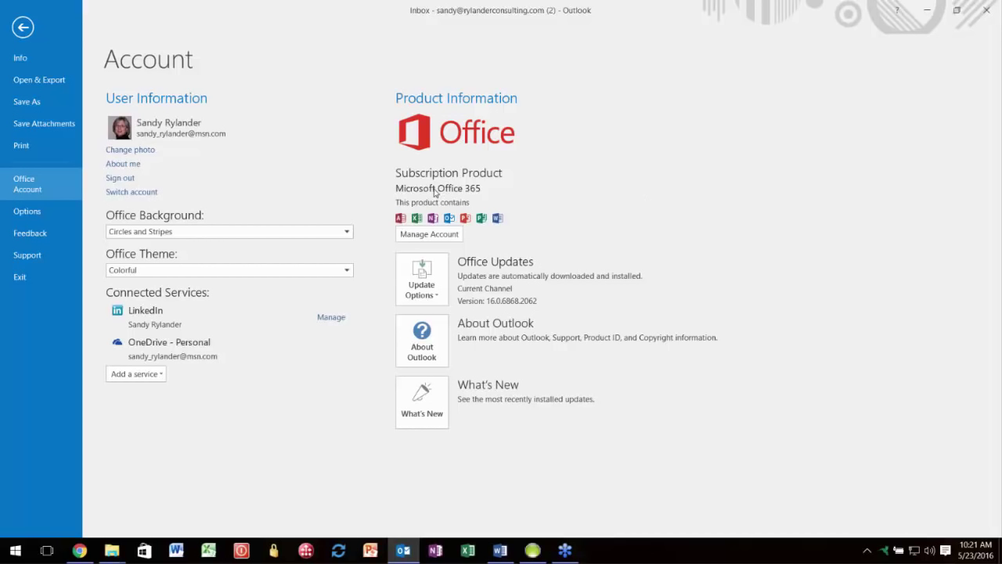
left_click(435, 295)
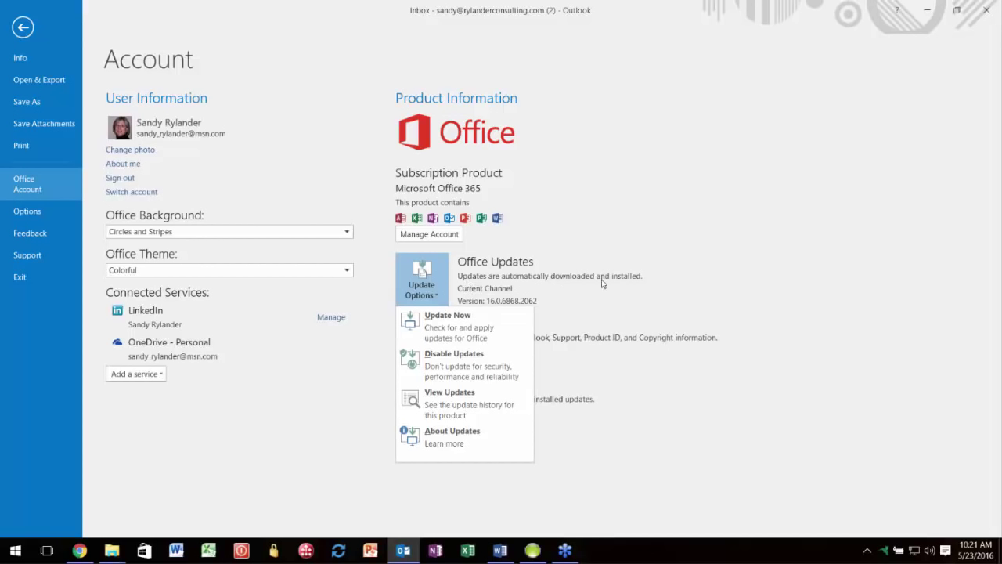
left_click(615, 228)
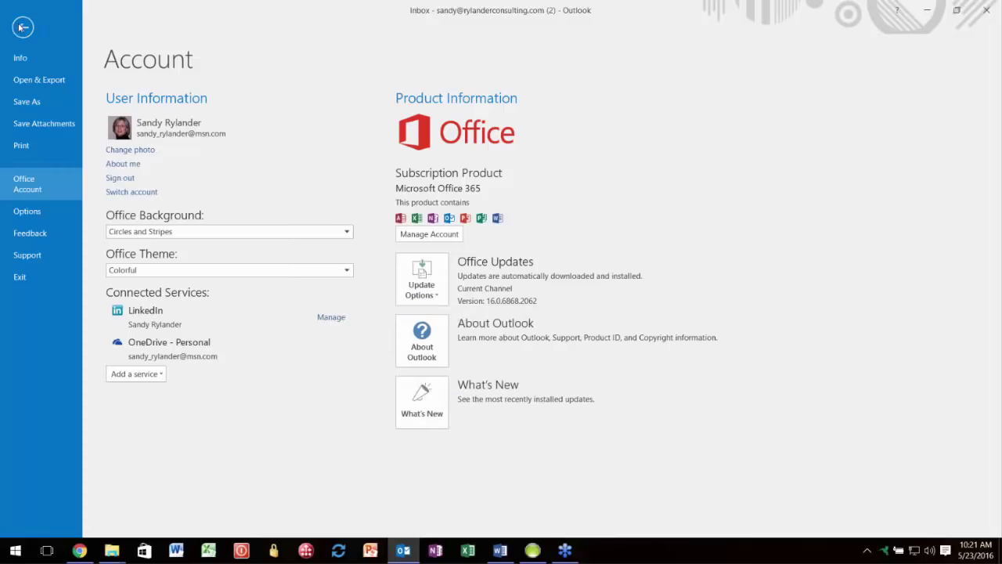
left_click(22, 28)
mouse_move(44, 517)
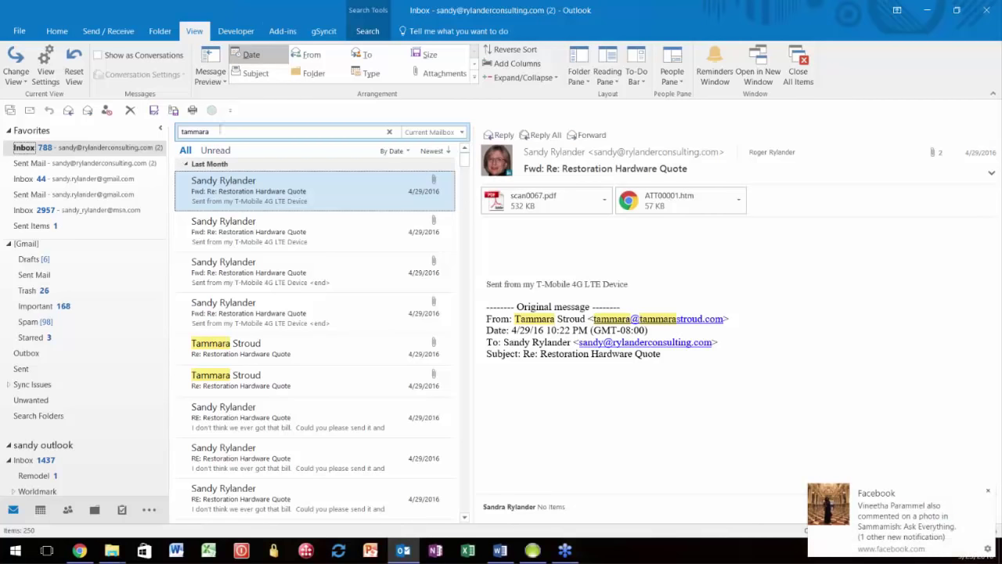
Step: Clear the current mailbox search and rerun the plain first-name search from the recent searches
left_click(222, 133)
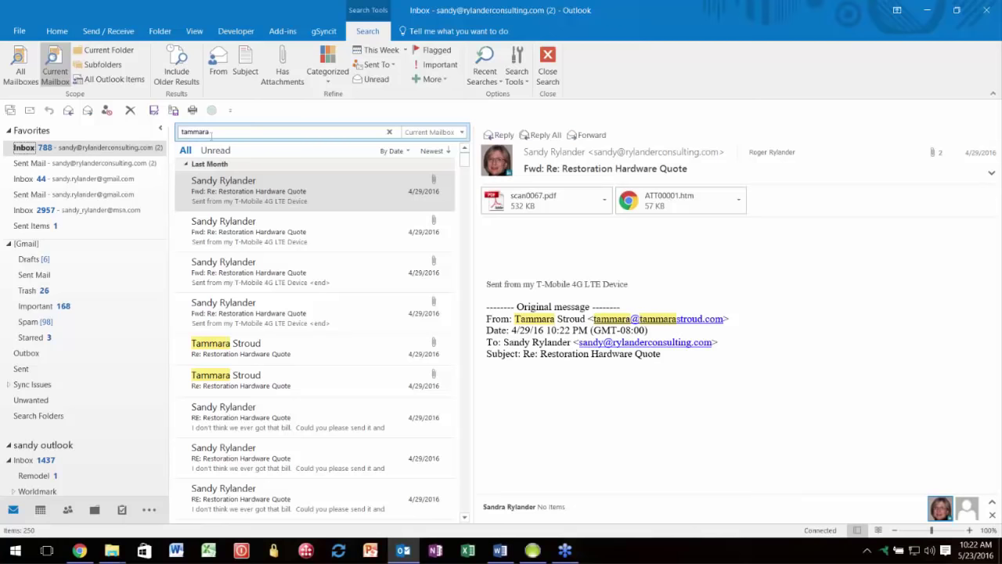
left_click(390, 132)
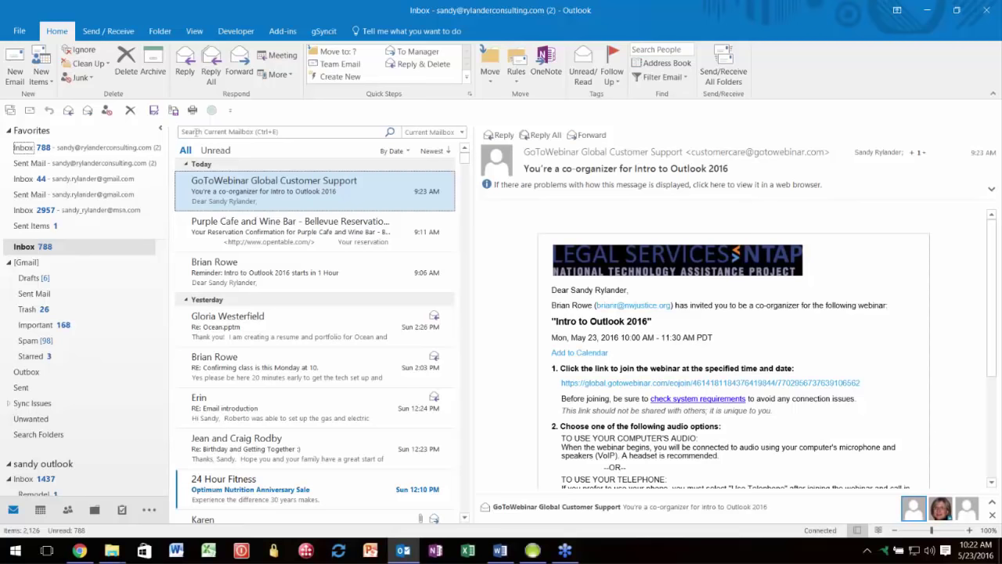
left_click(195, 133)
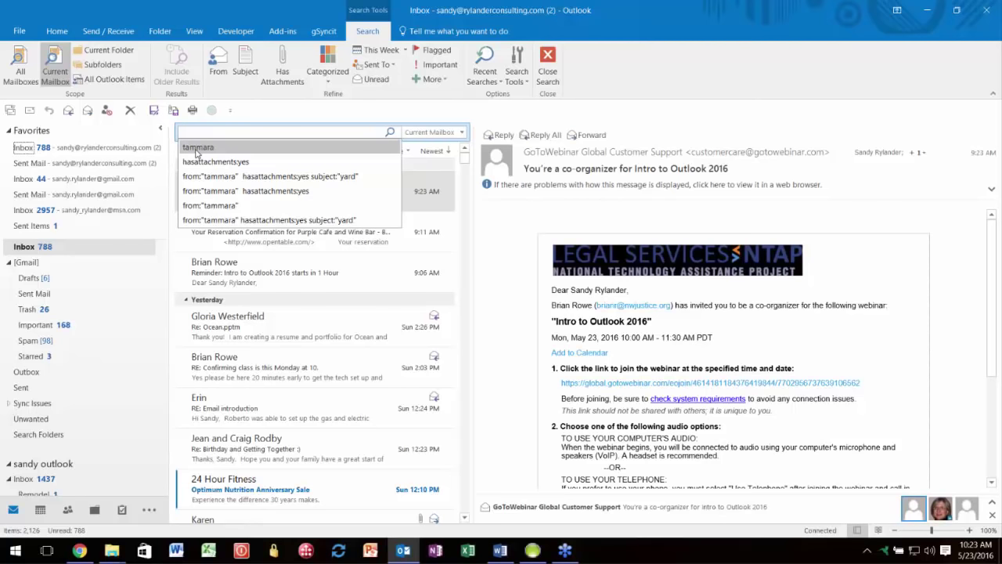
left_click(198, 148)
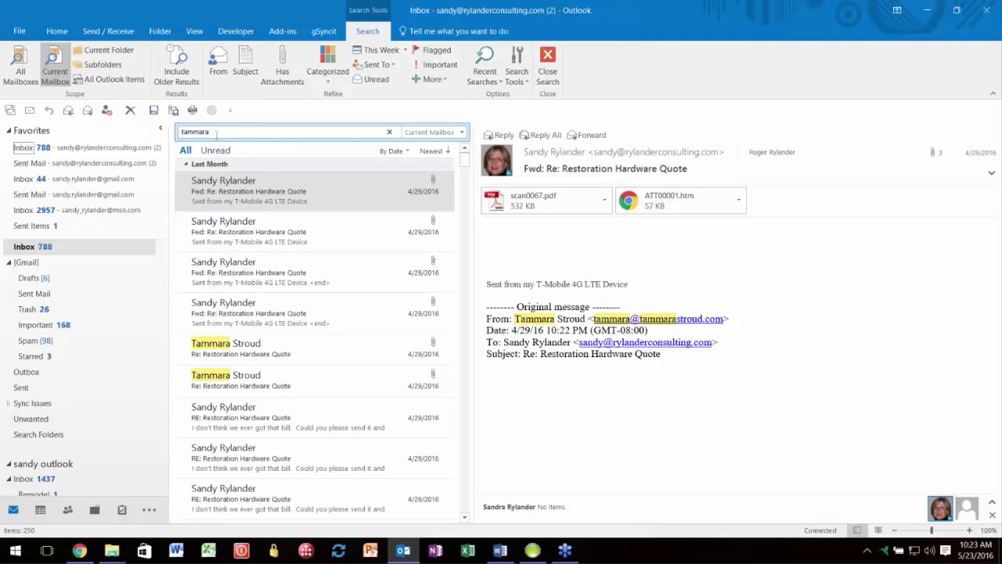
Step: Restrict the first-name search to the From field and limit it to messages with attachments
left_click_drag(211, 132, 183, 131)
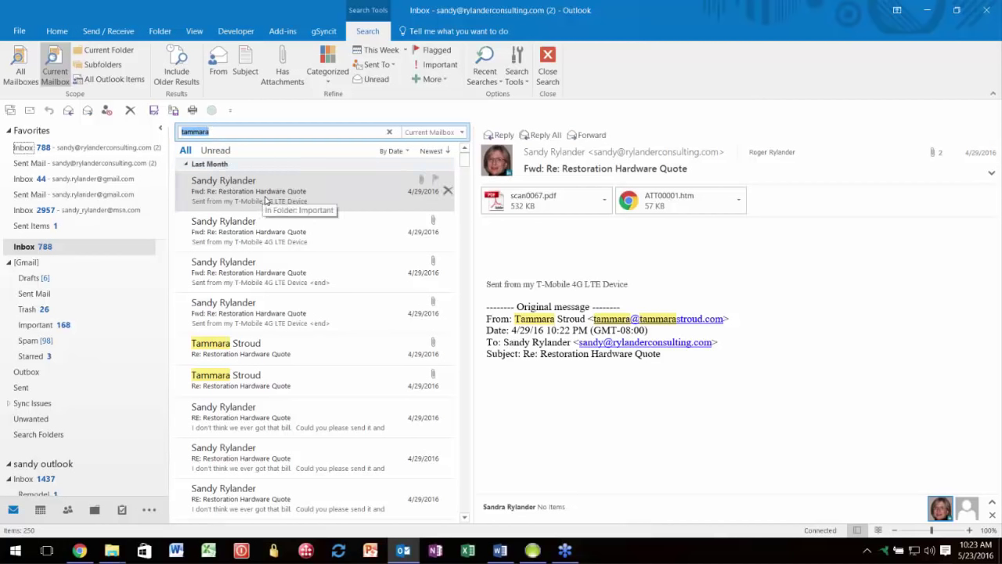
left_click(219, 61)
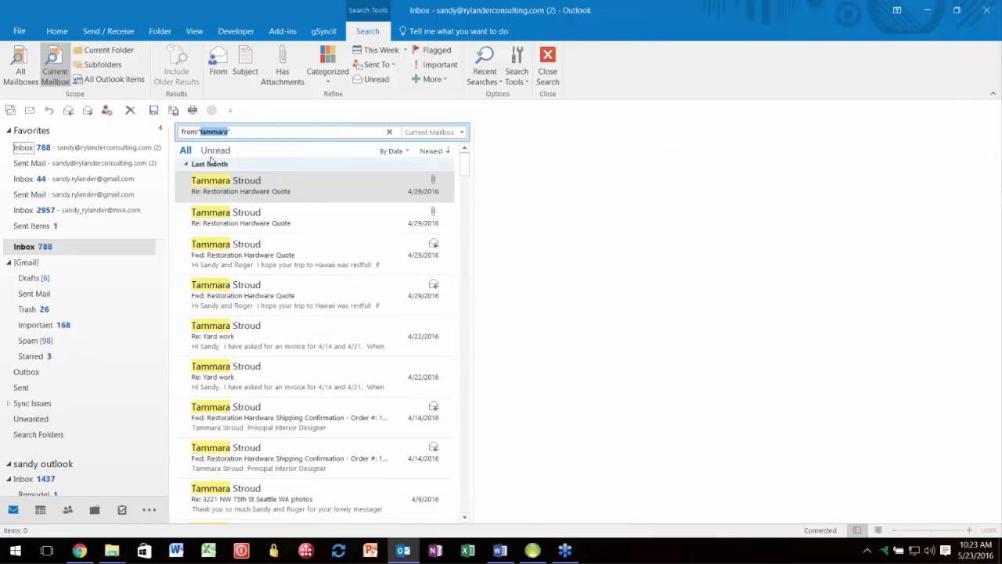
mouse_move(38, 519)
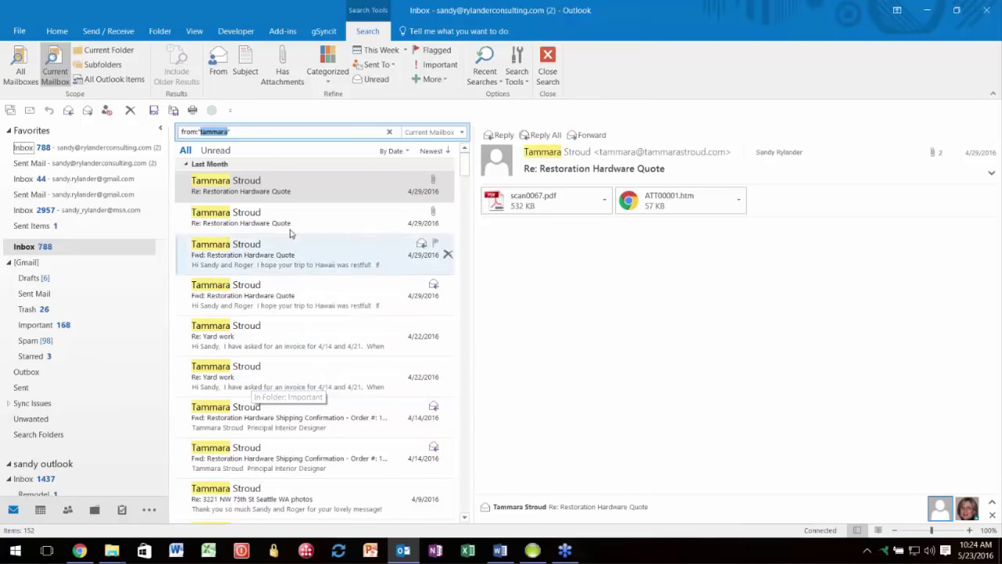
left_click(283, 72)
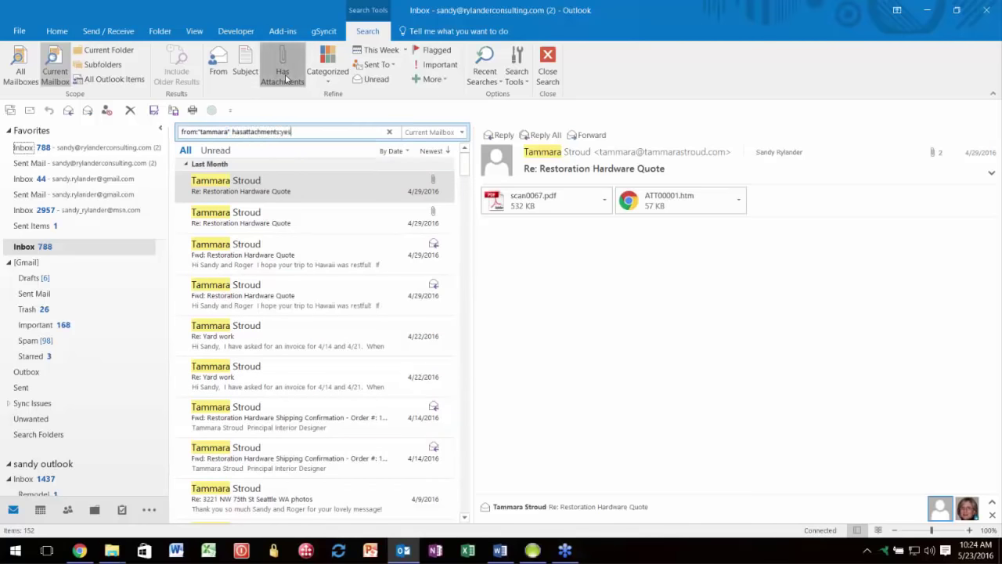
left_click(283, 72)
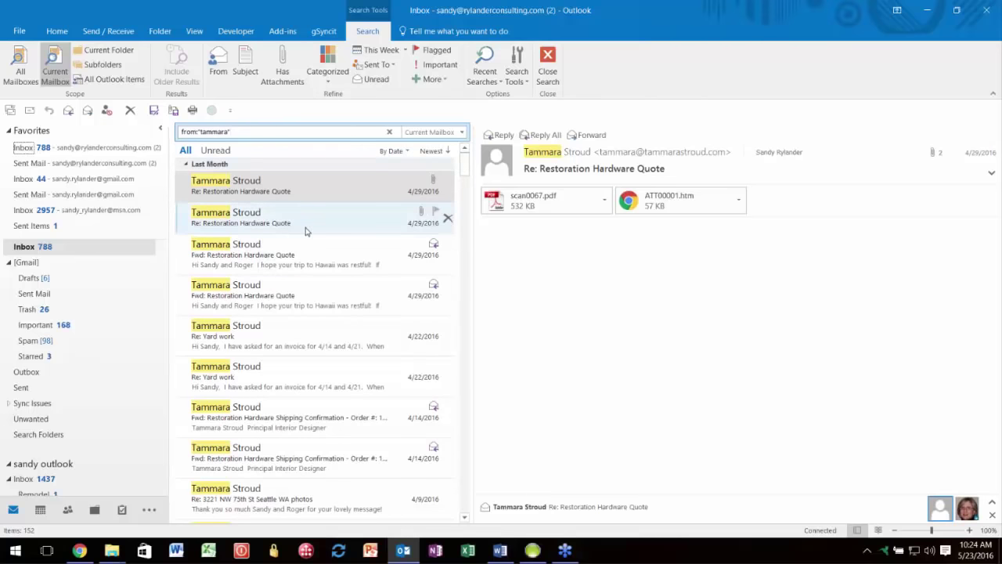
left_click(296, 69)
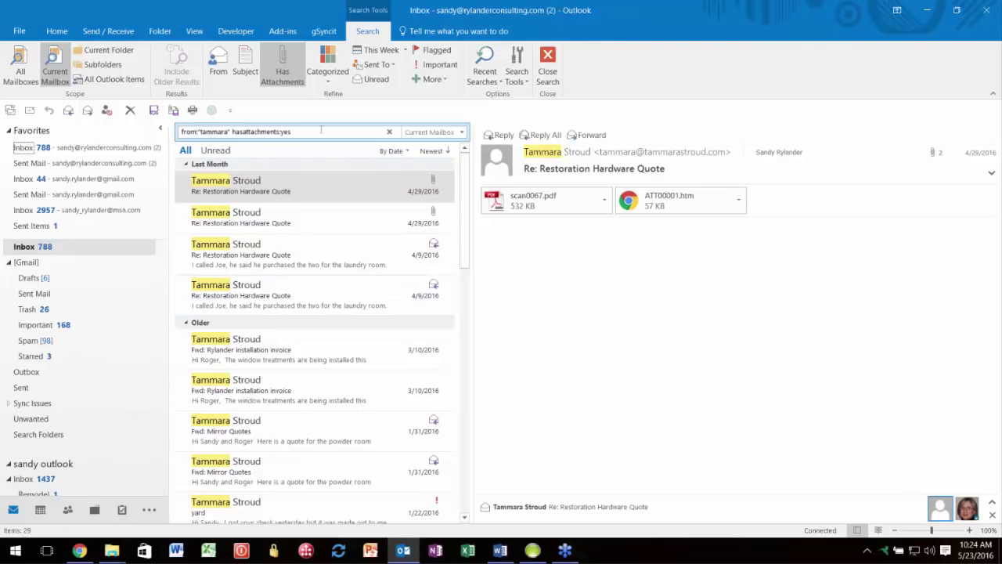
Step: Narrow the search to messages with "yard" in the subject and high importance
left_click(245, 65)
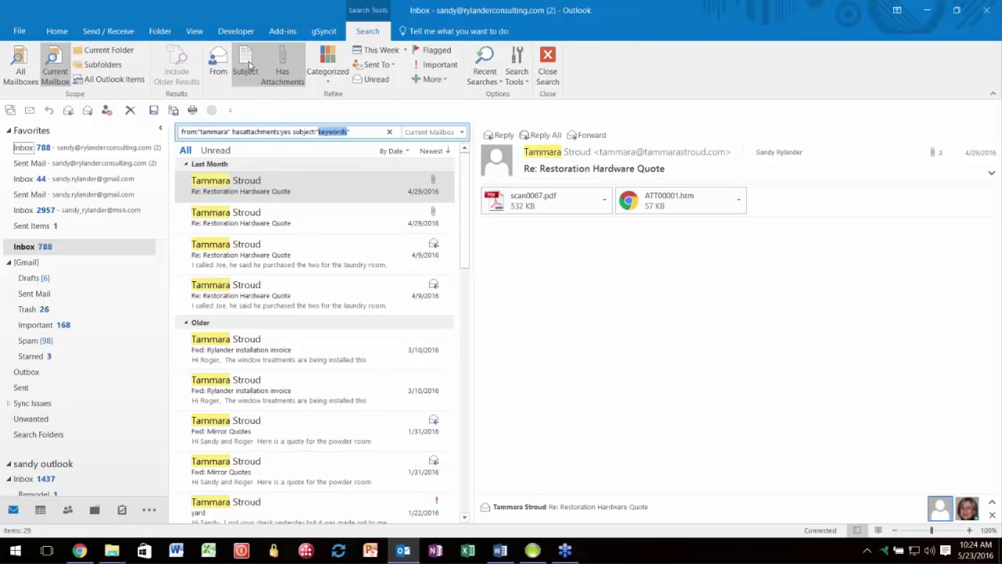
type("yard")
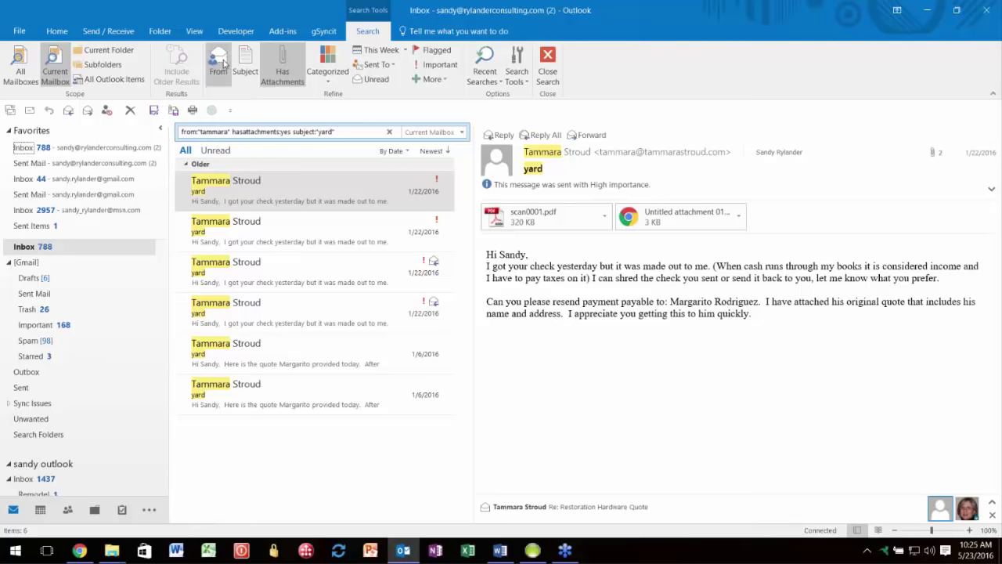
left_click(444, 66)
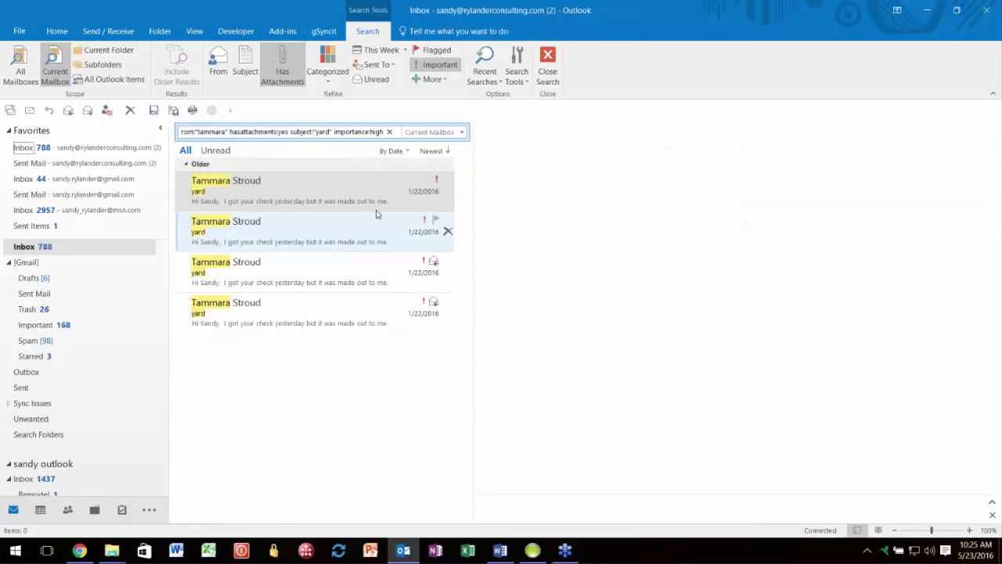
left_click(390, 305)
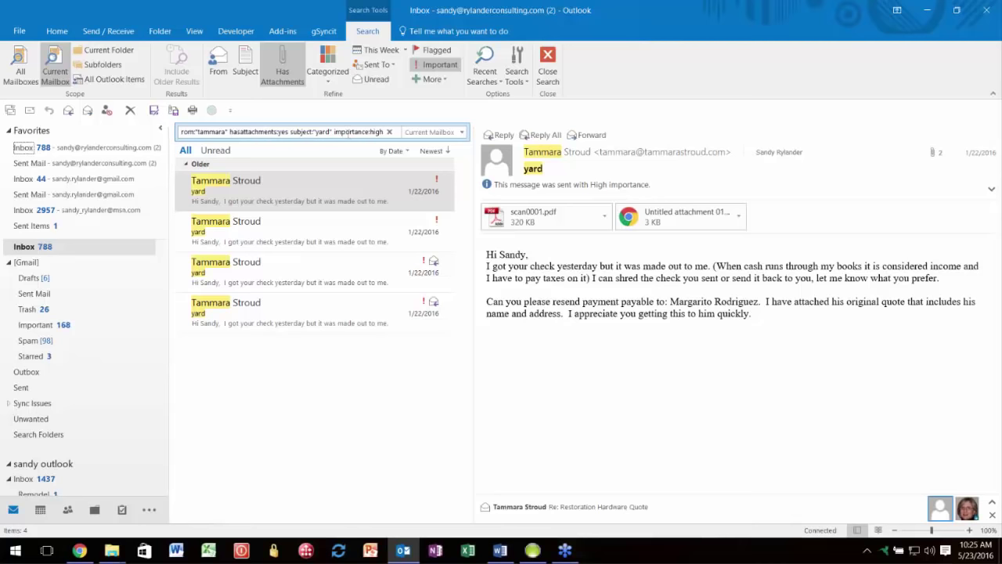
Step: Look through the additional search properties without adding one, and clear the search to return to the full Inbox
left_click(433, 80)
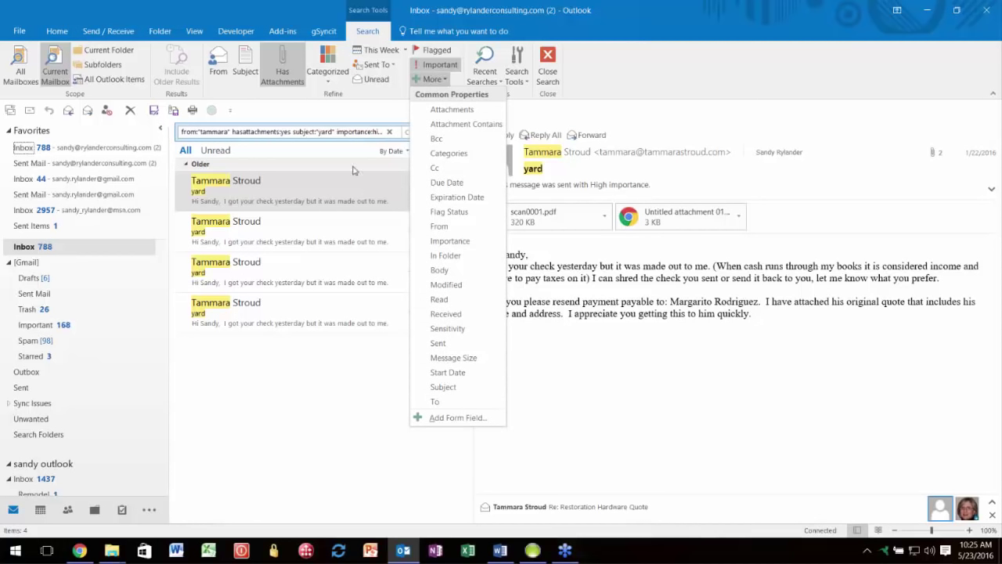
left_click(362, 115)
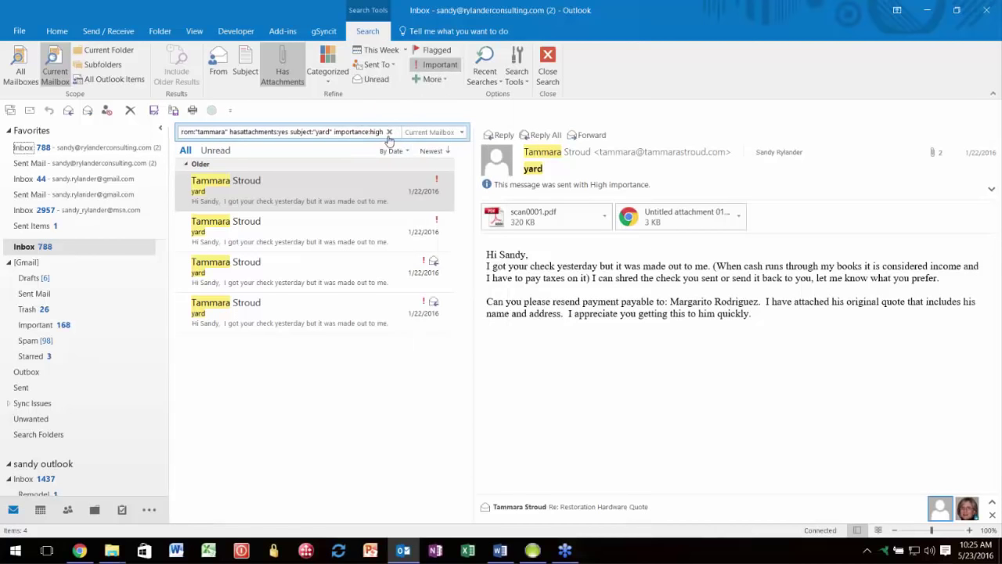
left_click(390, 133)
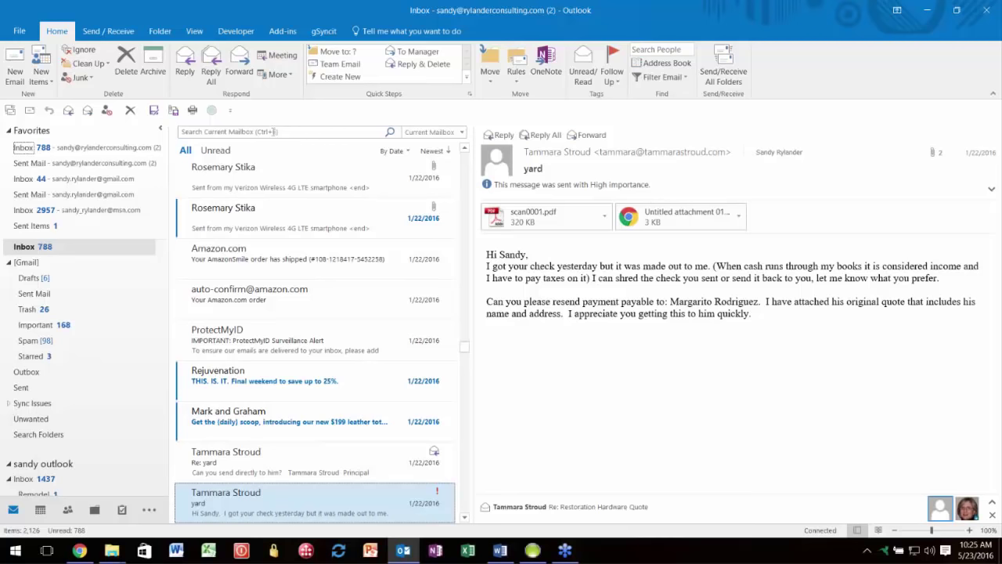
Step: Review the search scope options and the list of recent searches, and return to the Inbox message list without searching
left_click(269, 132)
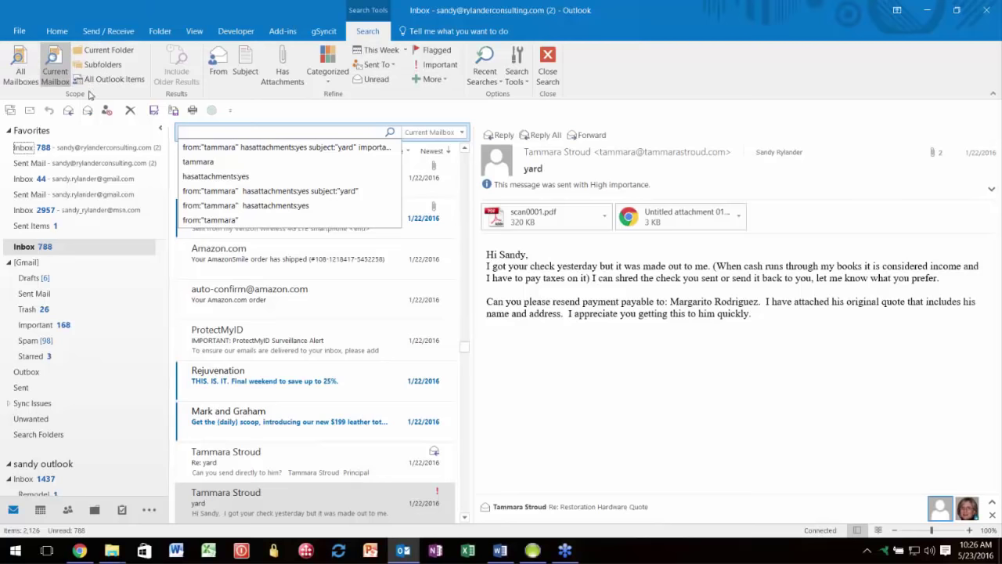
left_click(499, 86)
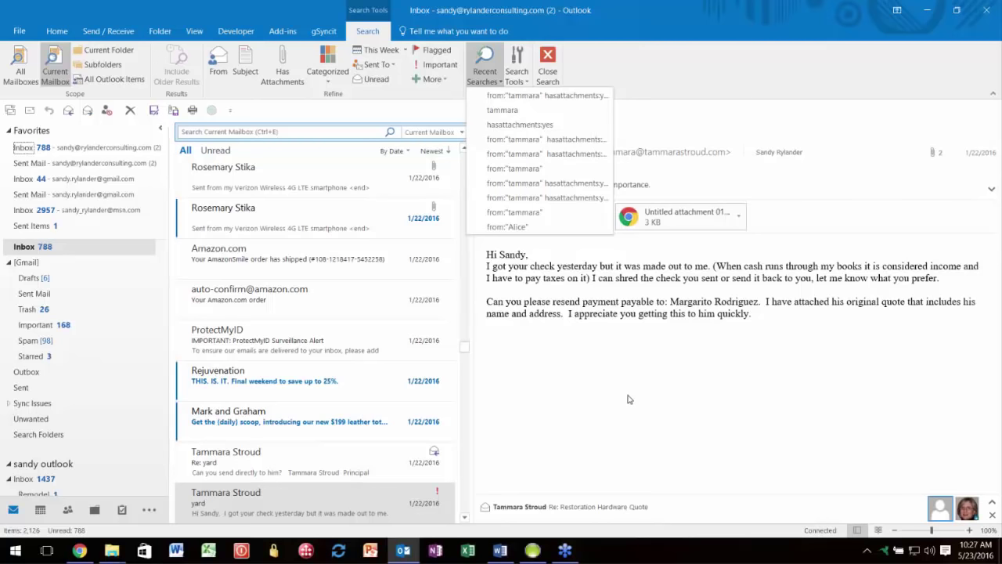
key("ctrl+e")
left_click(262, 131)
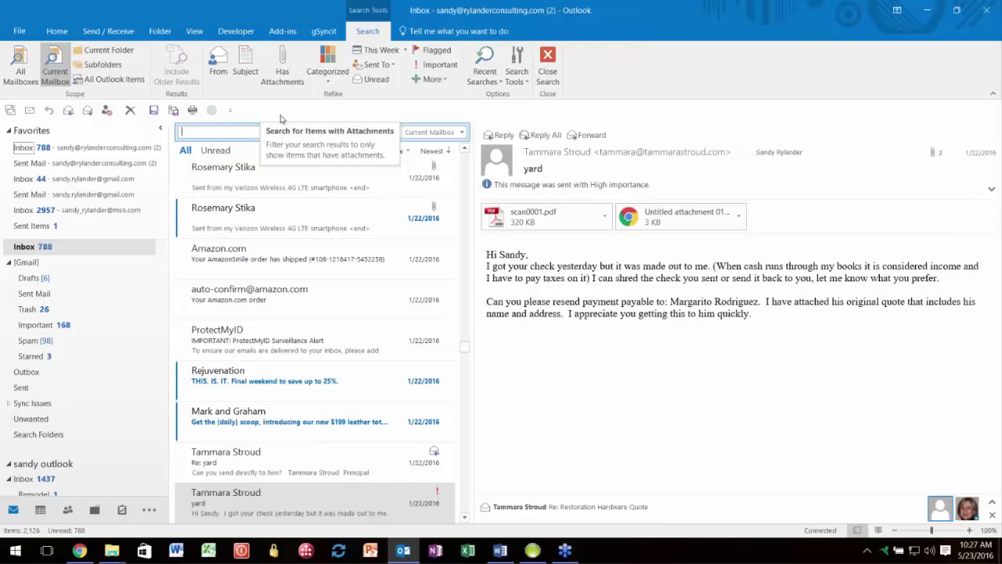
left_click(284, 192)
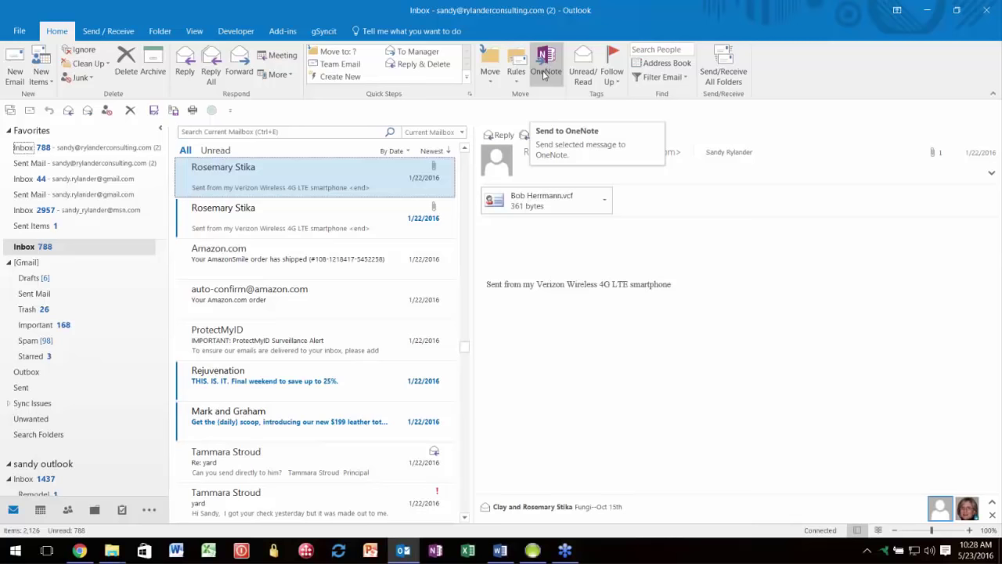
Step: Switch to OneNote and collapse the Travel and Restaurants notebooks in the notebook list
left_click(437, 552)
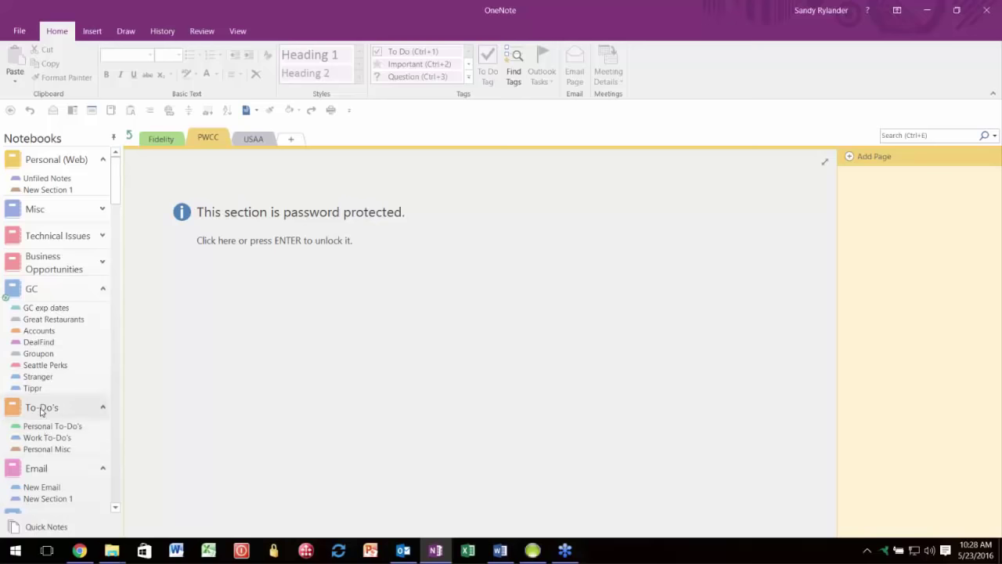
scroll(40, 413, "down", 3)
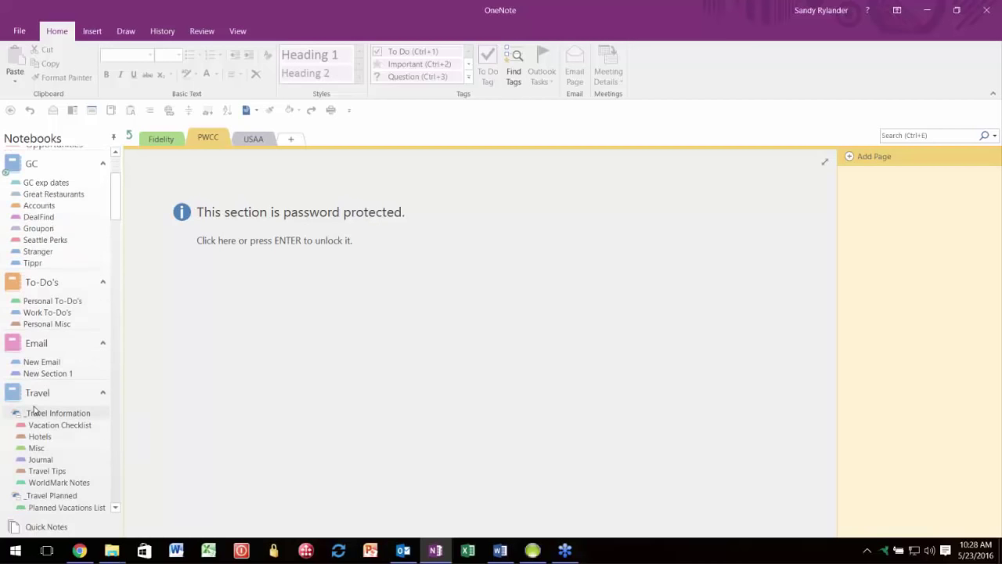
left_click(102, 392)
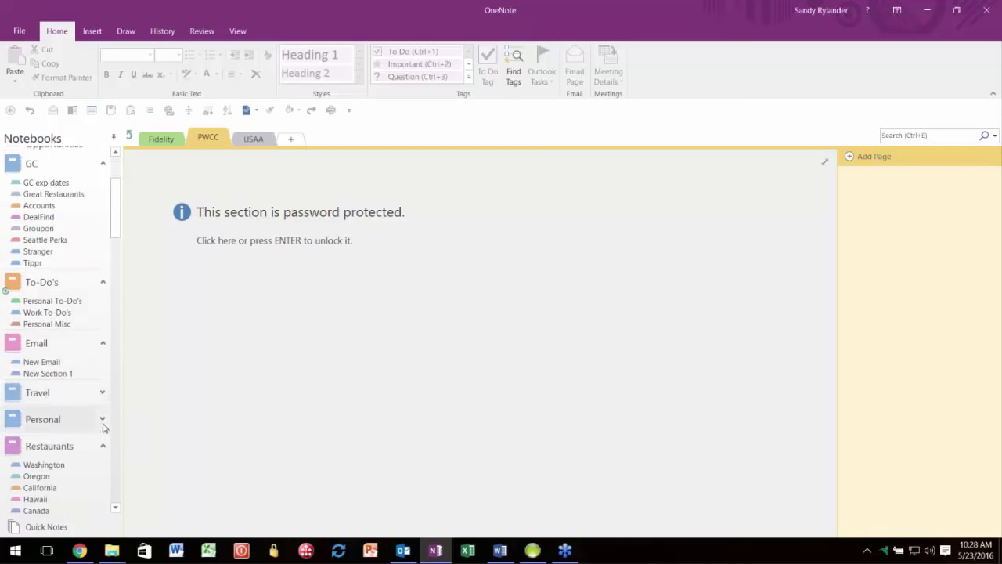
left_click(104, 447)
scroll(102, 444, "down", 3)
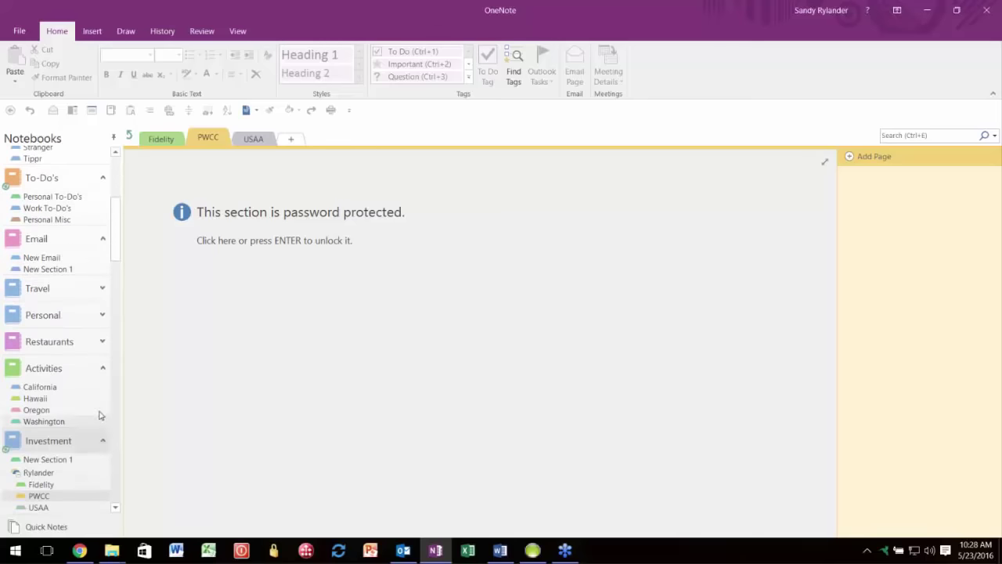
Step: Collapse the Activities, Investment and Recipes notebooks and return to the start of the notebook list
left_click(101, 377)
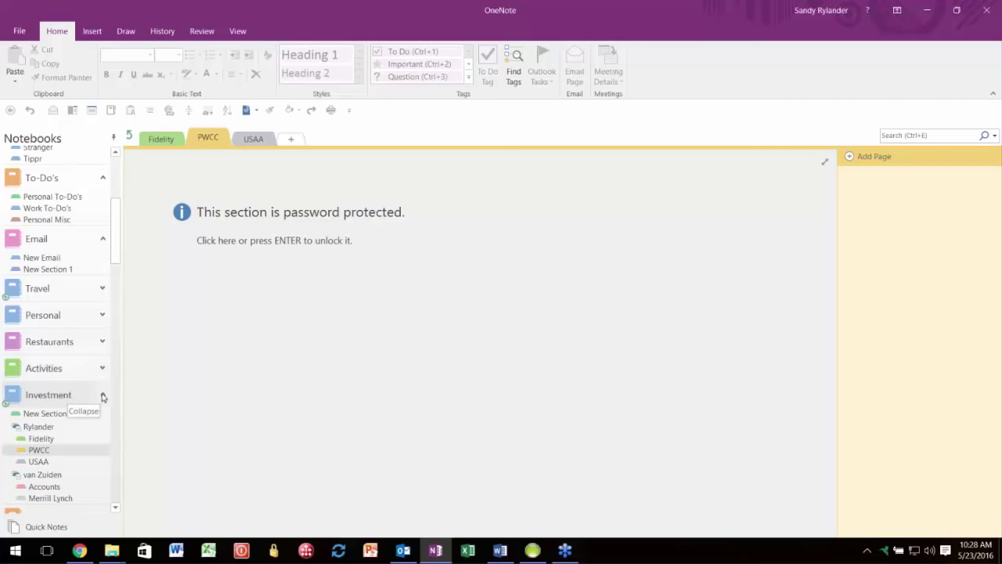
left_click(103, 397)
scroll(100, 400, "down", 2)
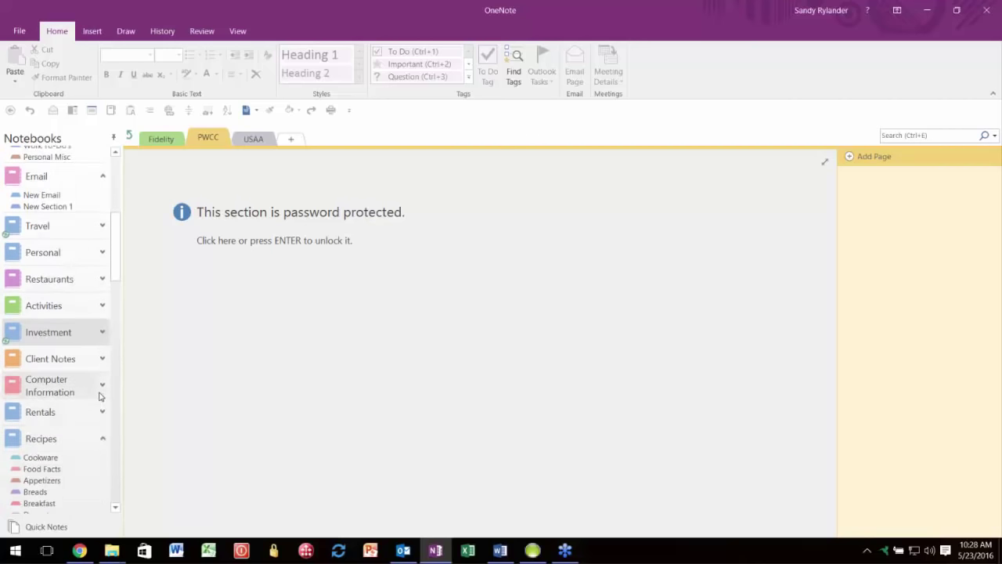
left_click(101, 377)
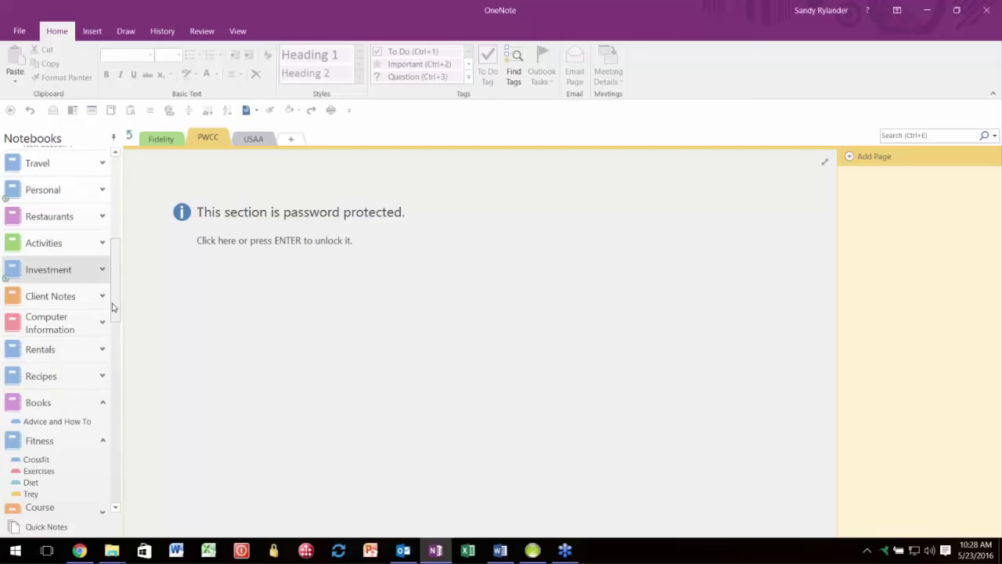
scroll(115, 294, "up", 1)
left_click_drag(115, 294, 120, 206)
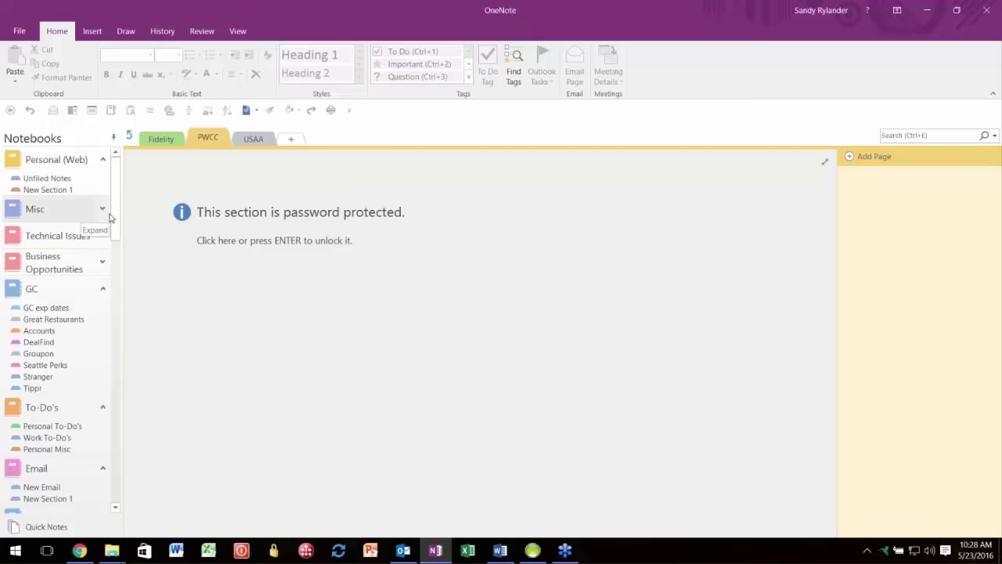
Step: Switch back to Outlook and search the current mailbox for "alaska"
mouse_move(72, 553)
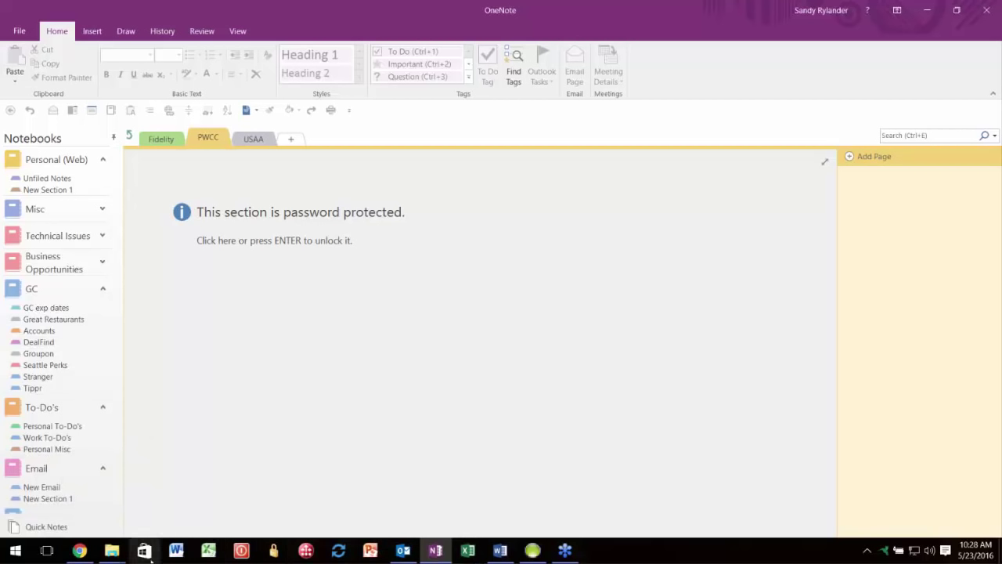
left_click(411, 554)
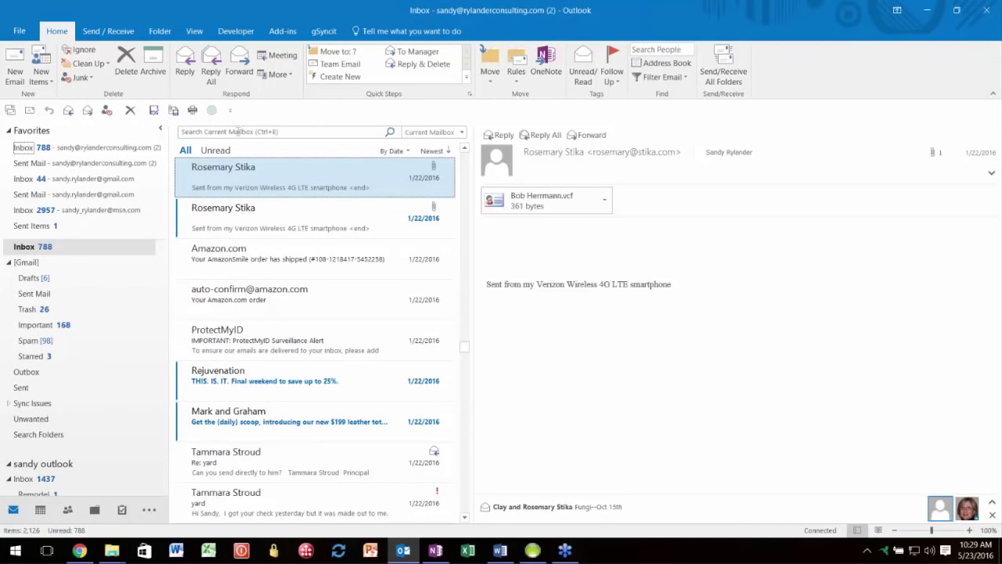
left_click(236, 132)
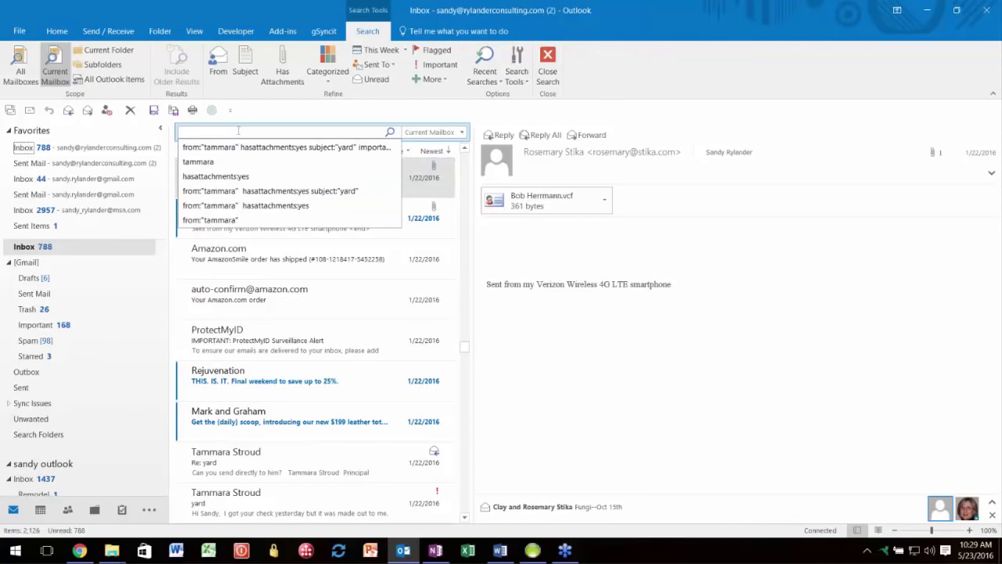
type("alaska")
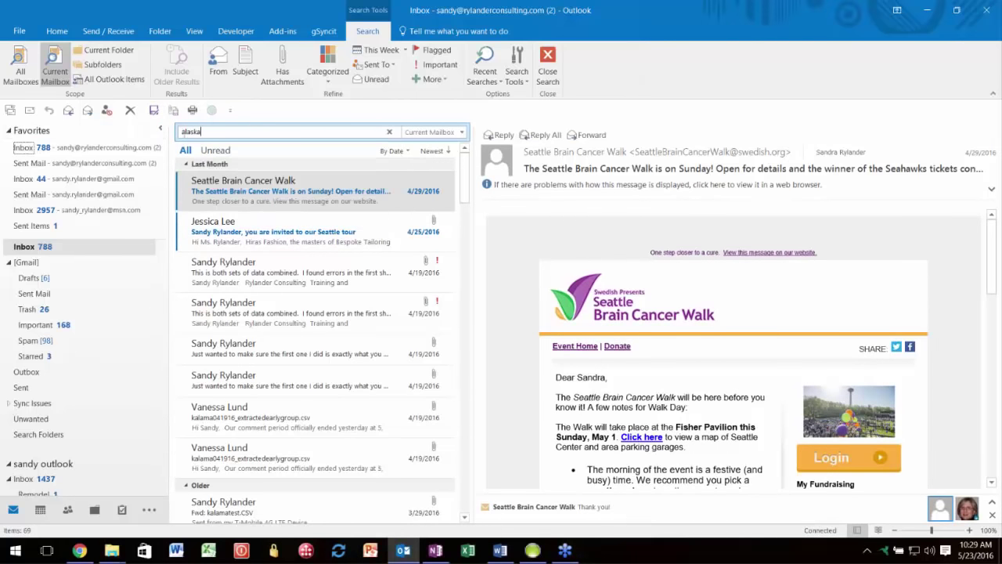
Step: Replace the search term with "AIRLINE" and look through the matching messages in the current mailbox
type("le")
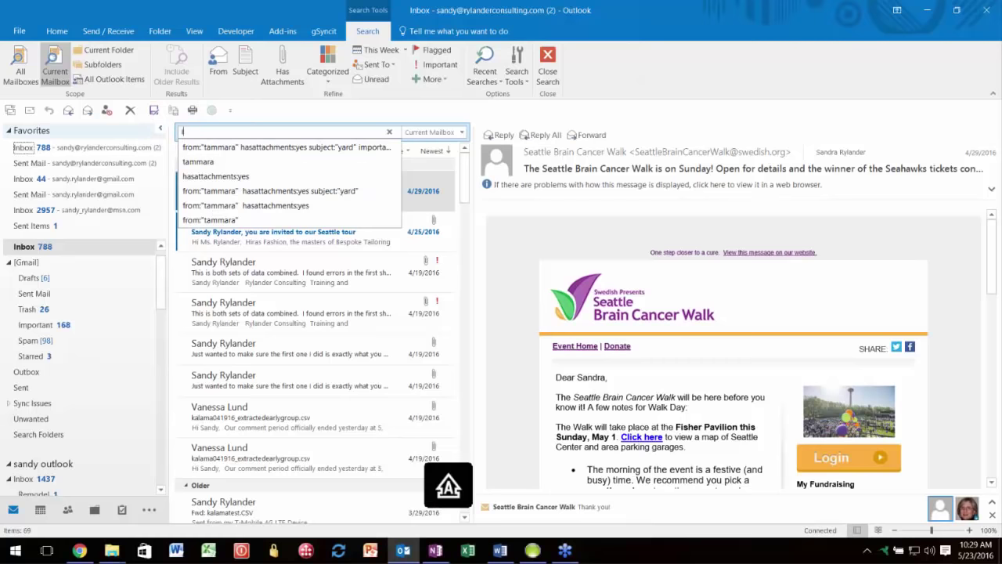
key("BackSpace")
type("AIRLI")
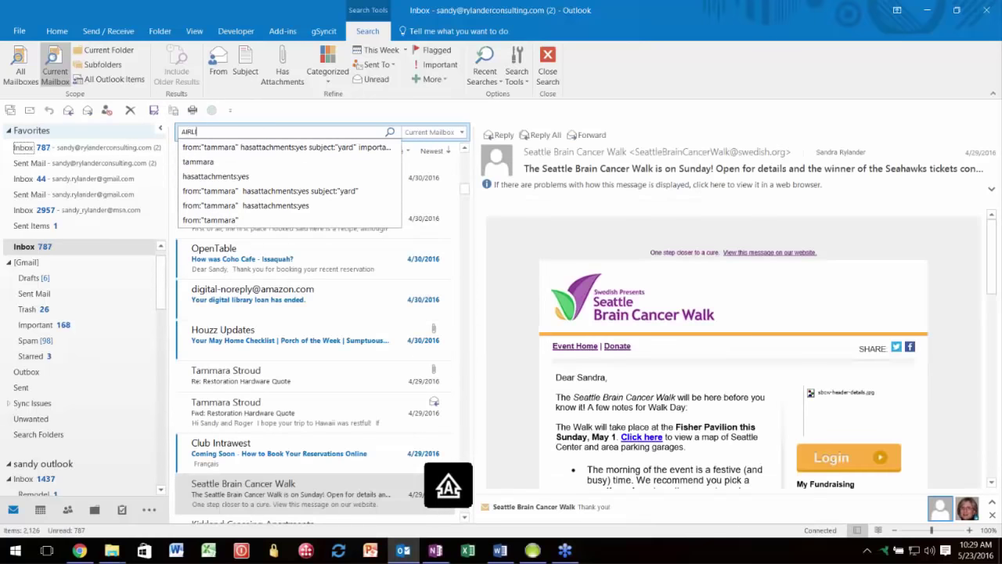
type("NE")
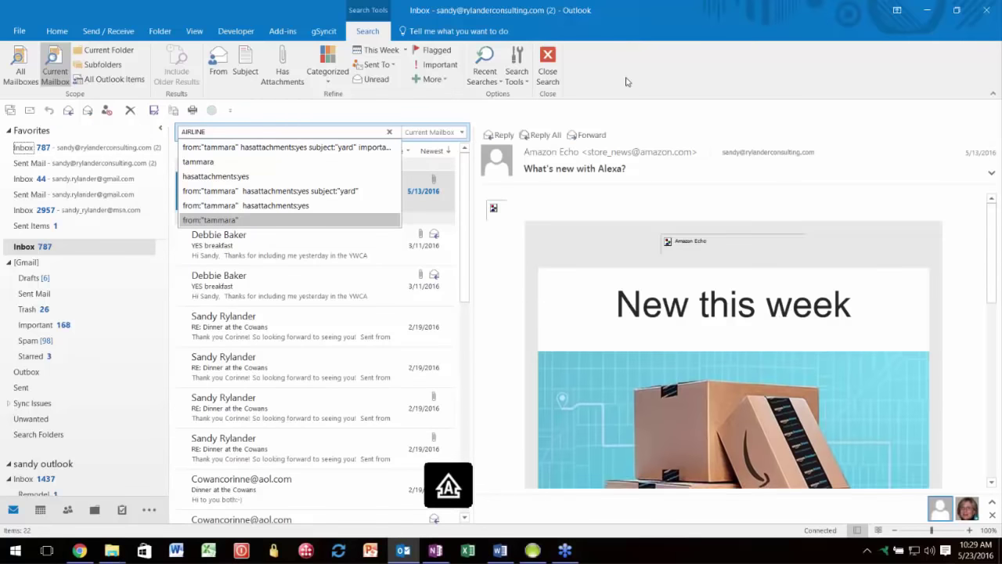
scroll(141, 298, "down", 2)
scroll(251, 312, "down", 1)
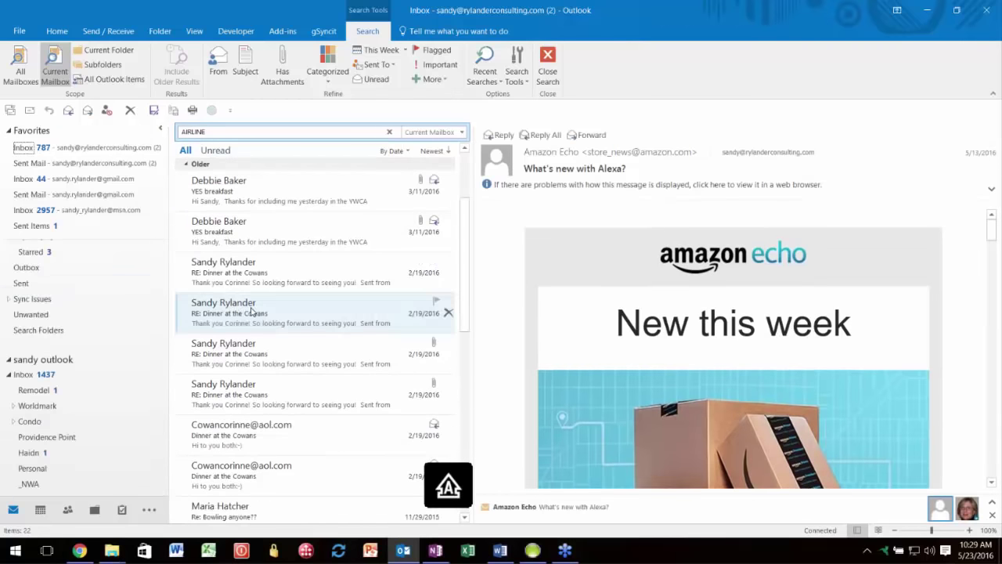
scroll(251, 312, "down", 4)
scroll(248, 234, "up", 1)
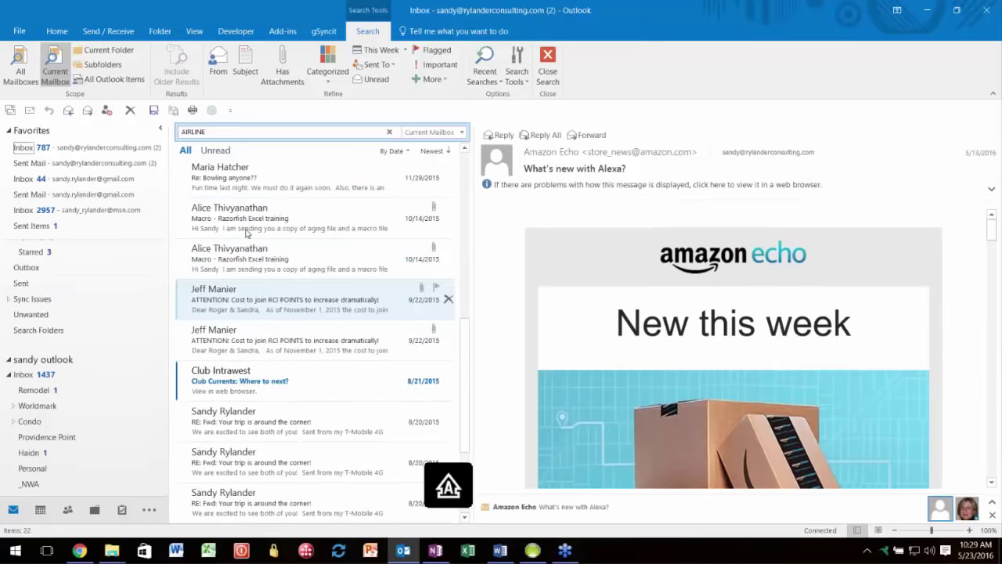
scroll(246, 232, "up", 6)
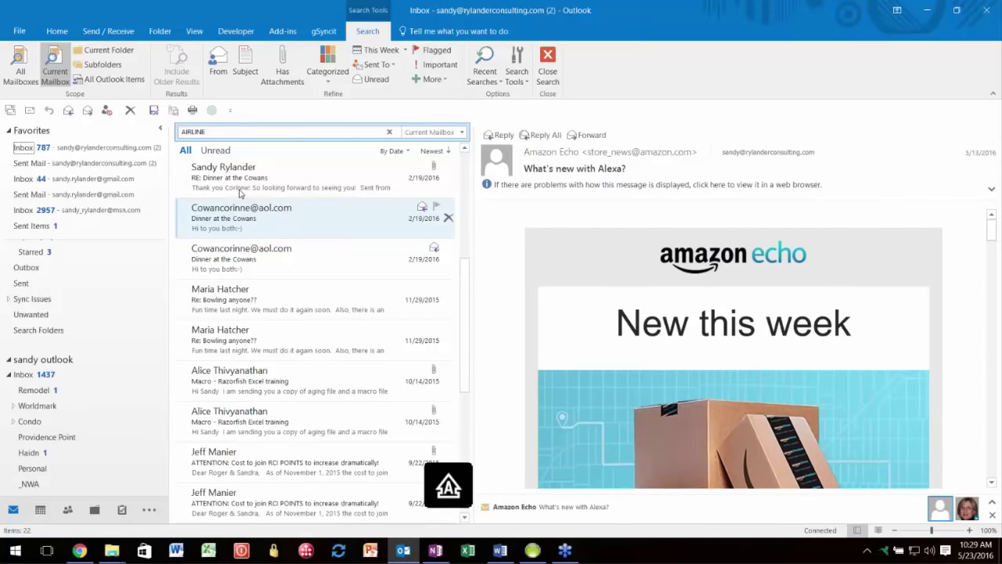
Step: Try to search the MSN account's Inbox for "AIRLINE"
left_click(70, 179)
left_click(102, 210)
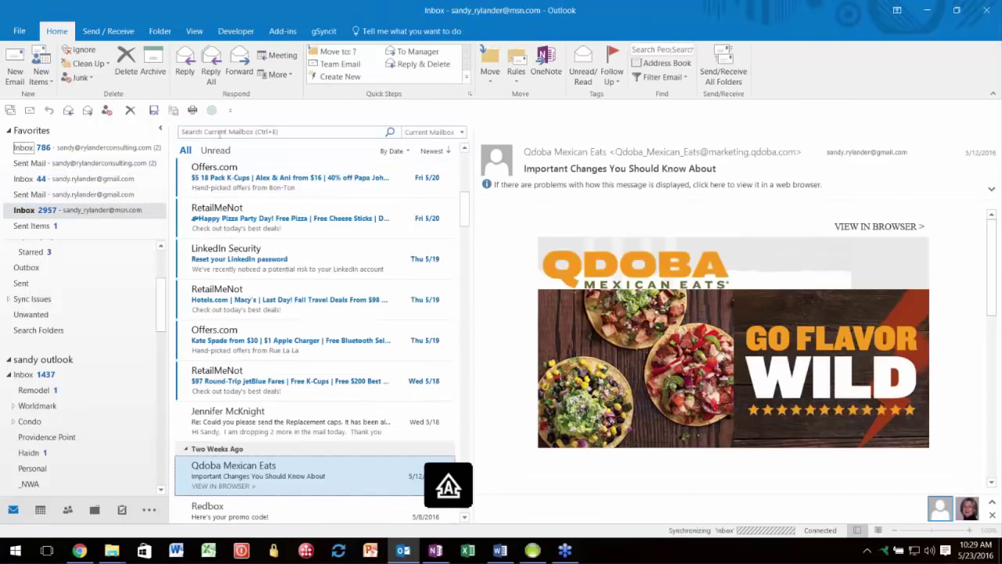
left_click(220, 132)
type("AI")
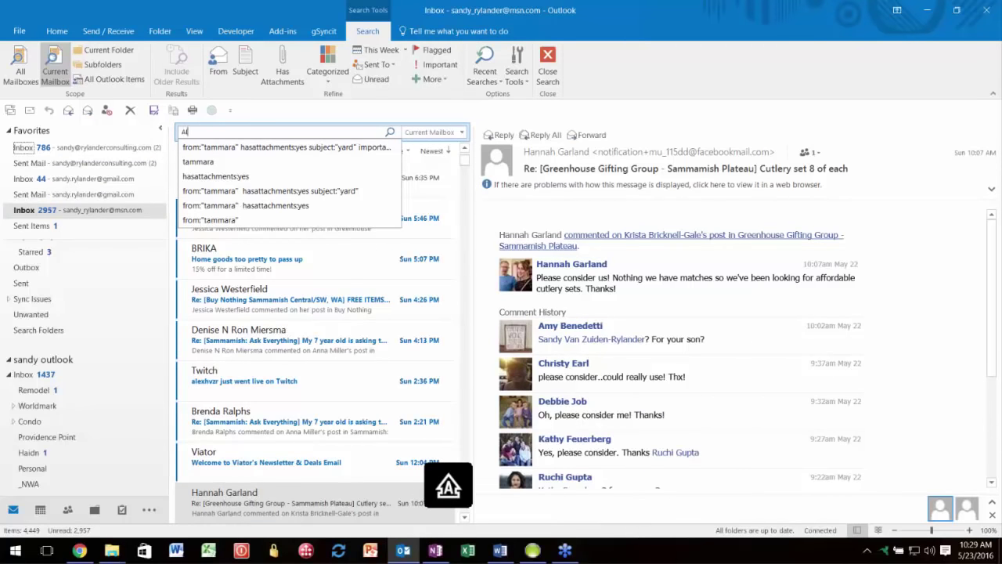
type("RLINE")
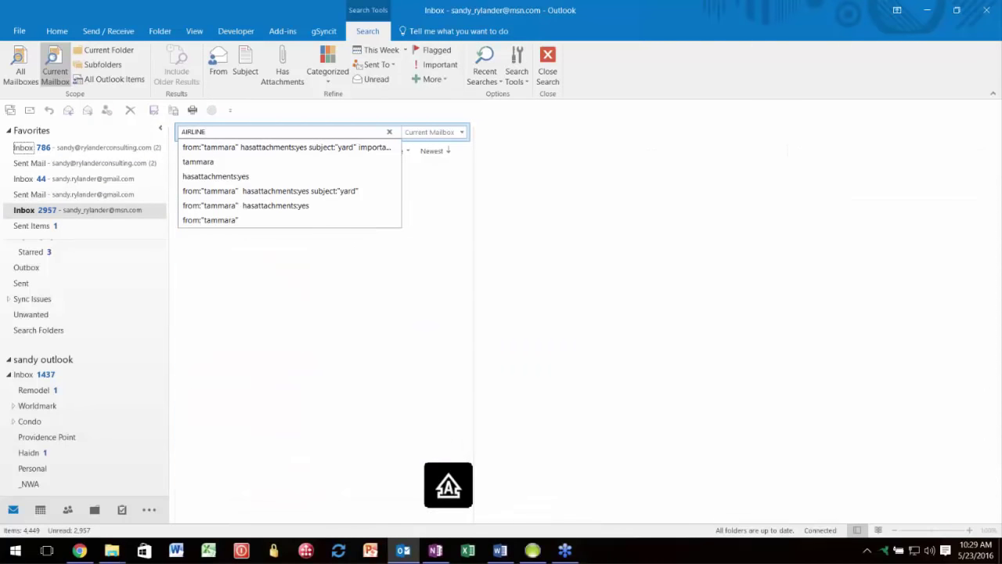
key("Up")
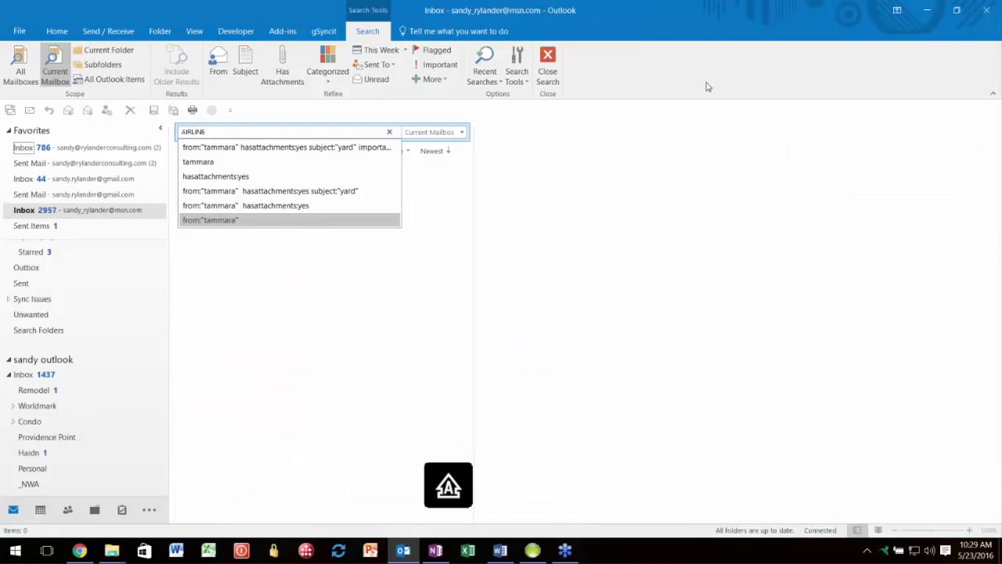
key("Return")
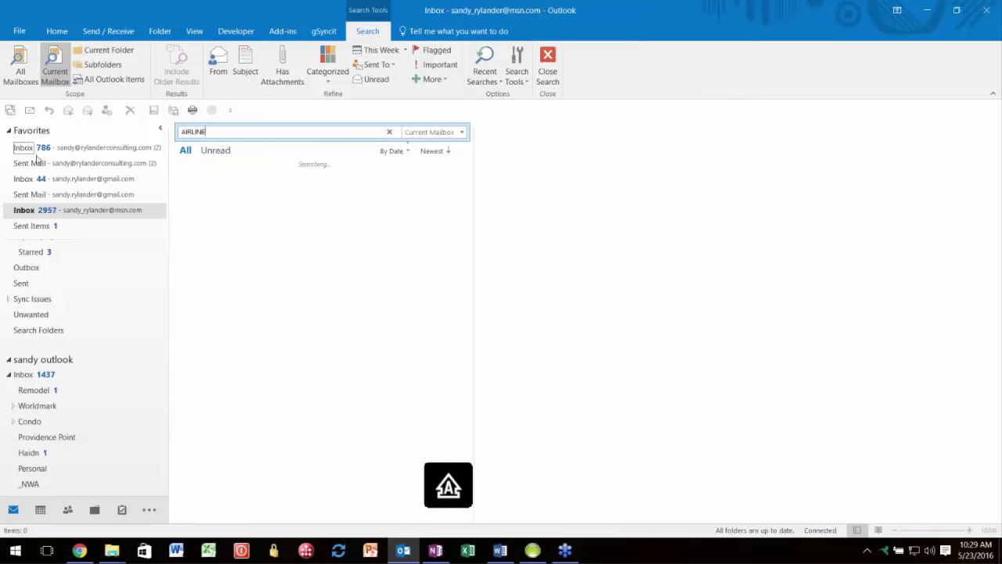
Step: Go back to the consulting account's Inbox, reopen the MSN Inbox and rerun the "AIRLINE" search
left_click(85, 149)
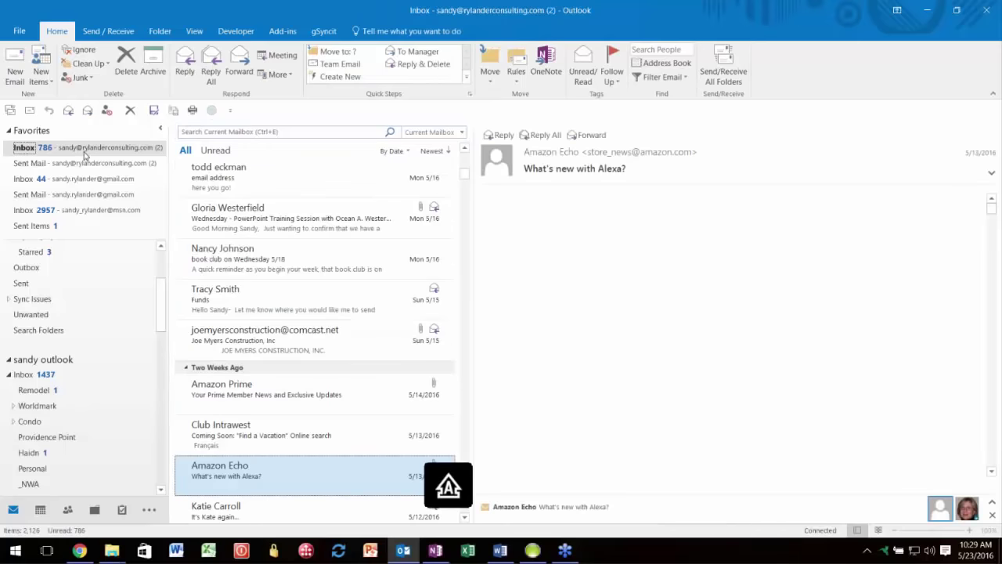
left_click(74, 211)
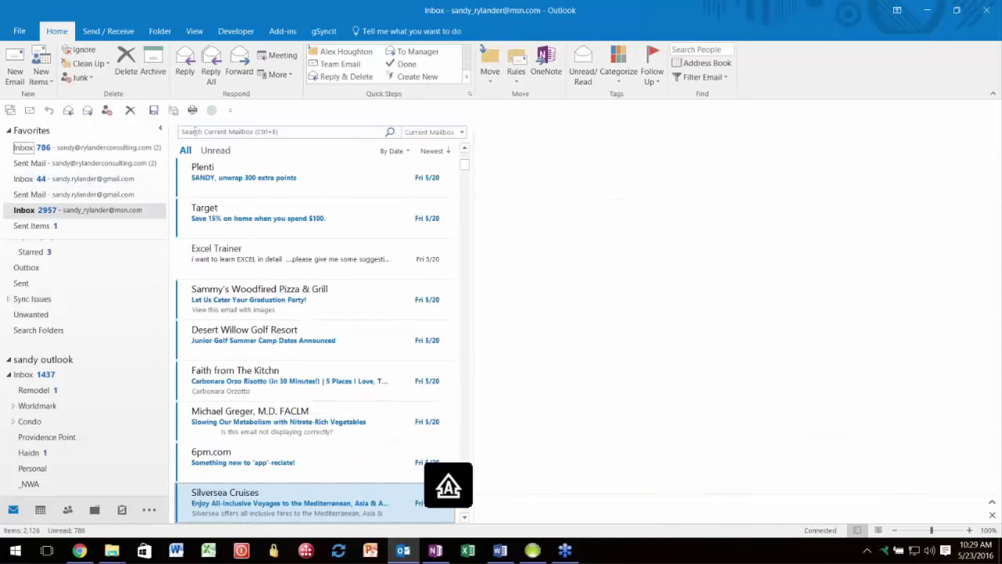
left_click(195, 132)
type("A")
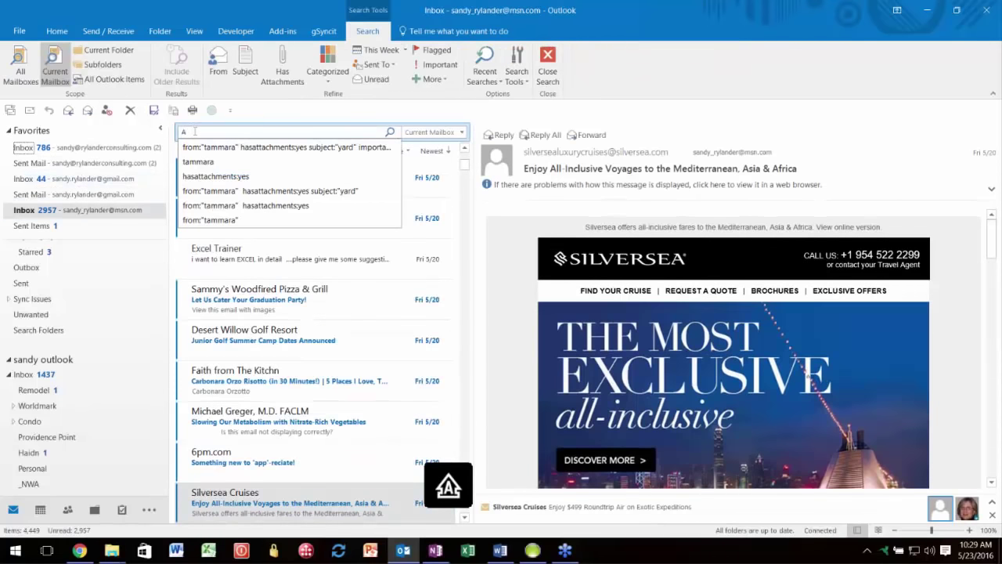
type("IRLINE")
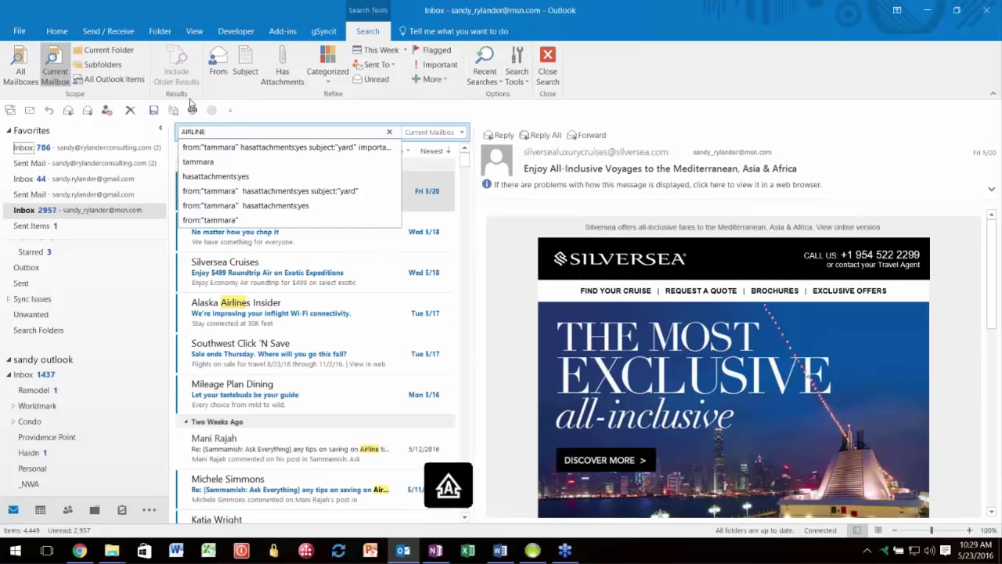
Step: Open the Alaska Airlines Insider message about inflight Wi-Fi in its own window, close it, and look through the older search results
left_click(239, 306)
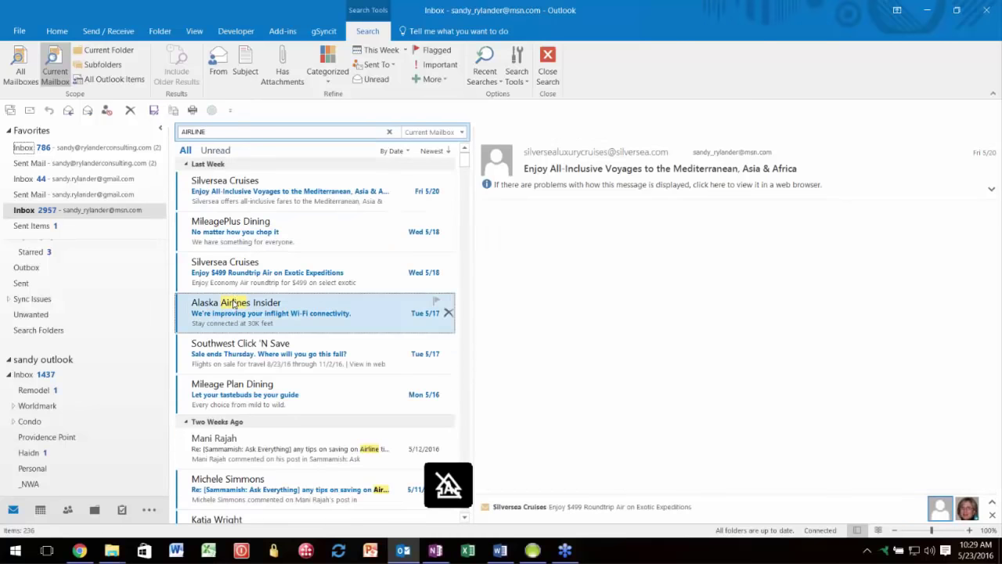
double_click(239, 305)
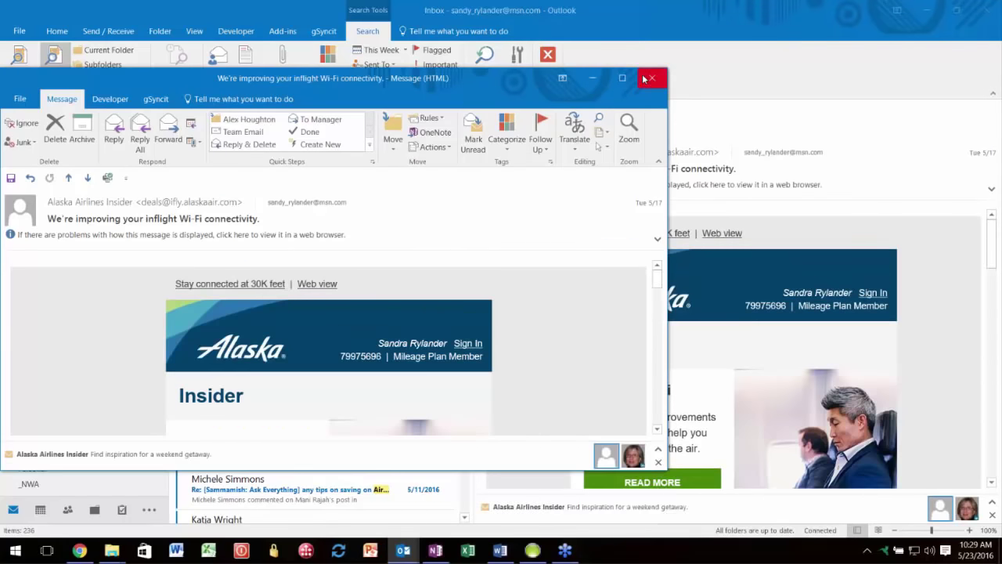
left_click(652, 77)
scroll(223, 373, "down", 5)
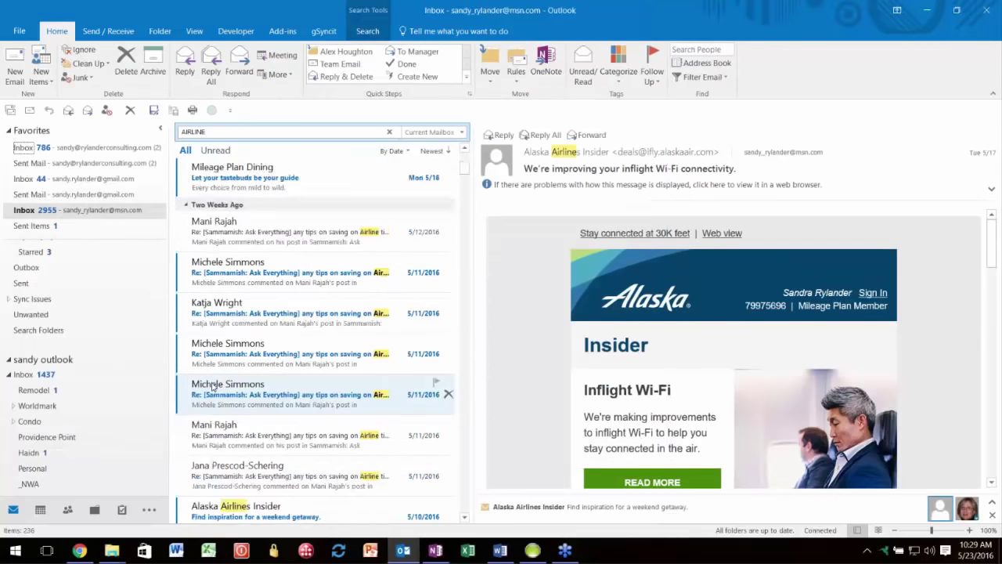
scroll(211, 386, "down", 7)
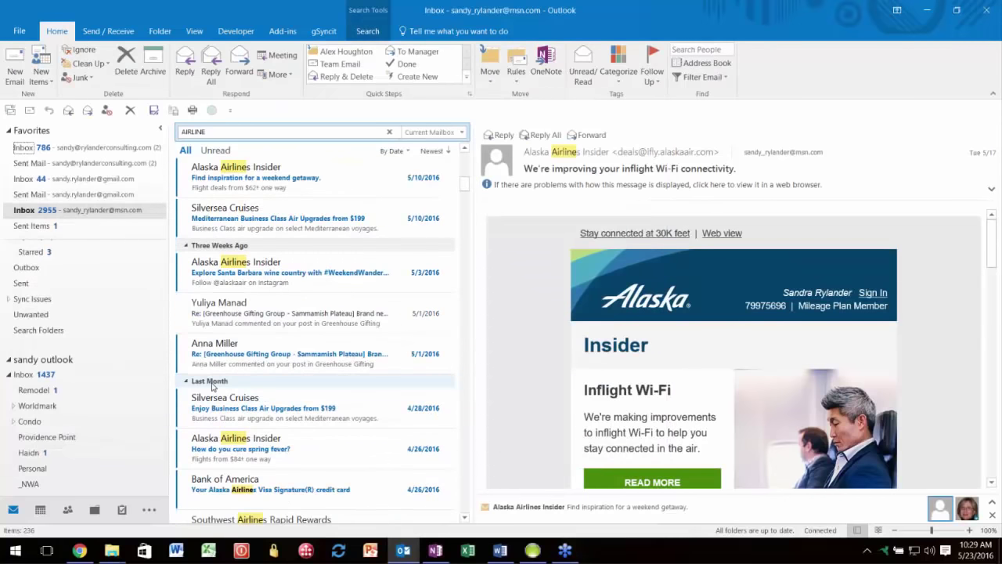
Step: Look through the older "AIRLINE" results and show the Alaska Airlines Insider message of 3/8/2016 about exclusive Mileage Plan deals
scroll(211, 386, "down", 3)
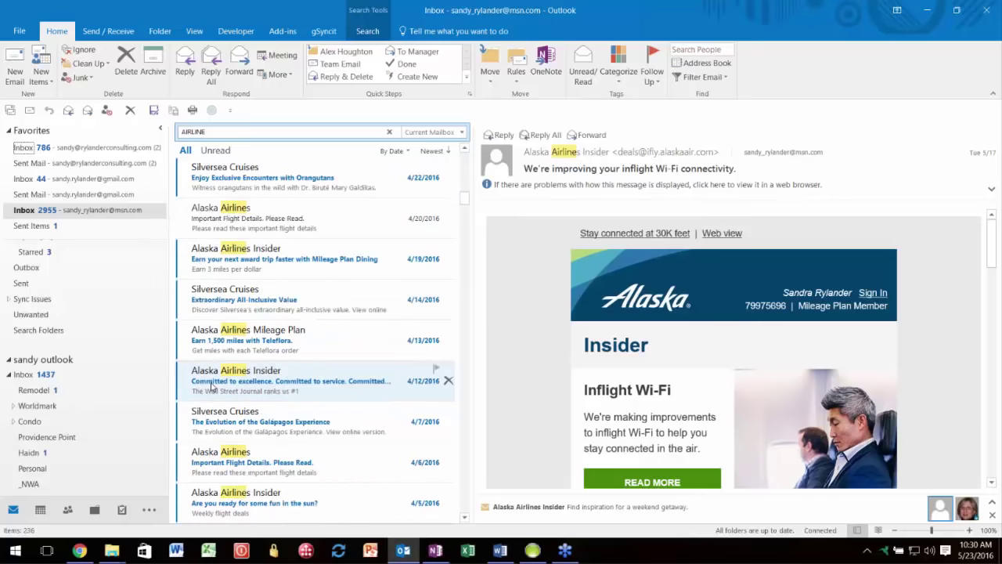
scroll(212, 385, "down", 5)
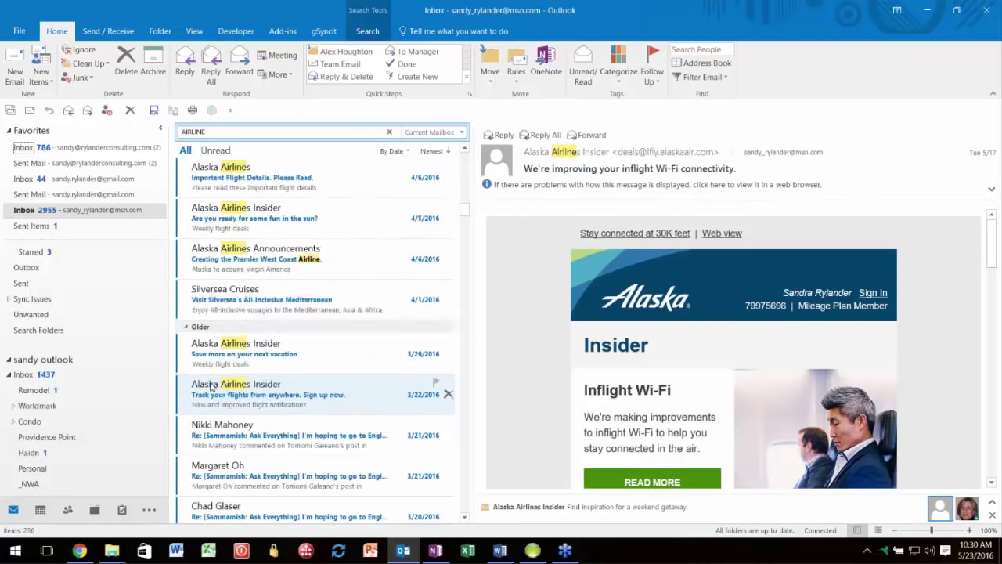
scroll(210, 387, "down", 4)
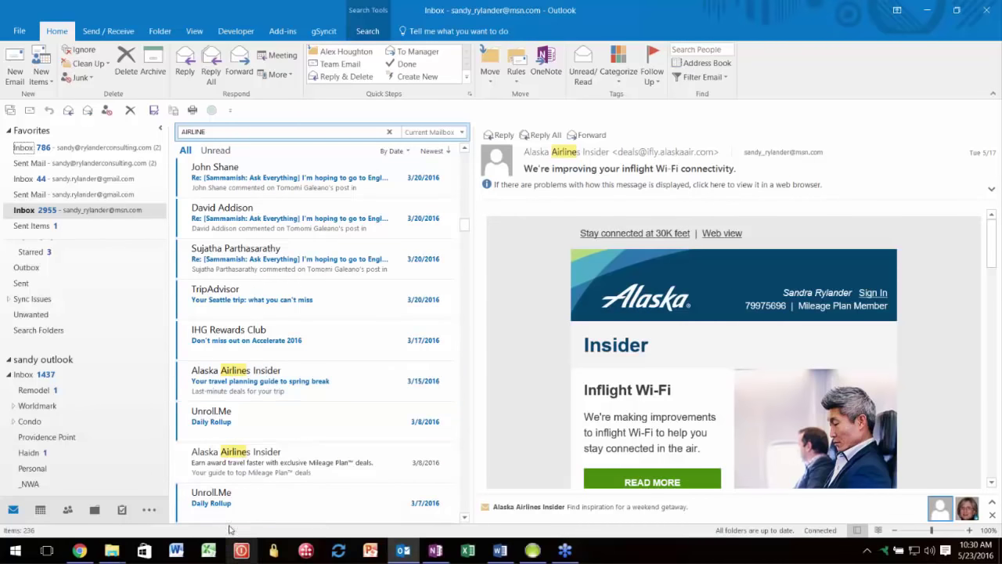
left_click(241, 470)
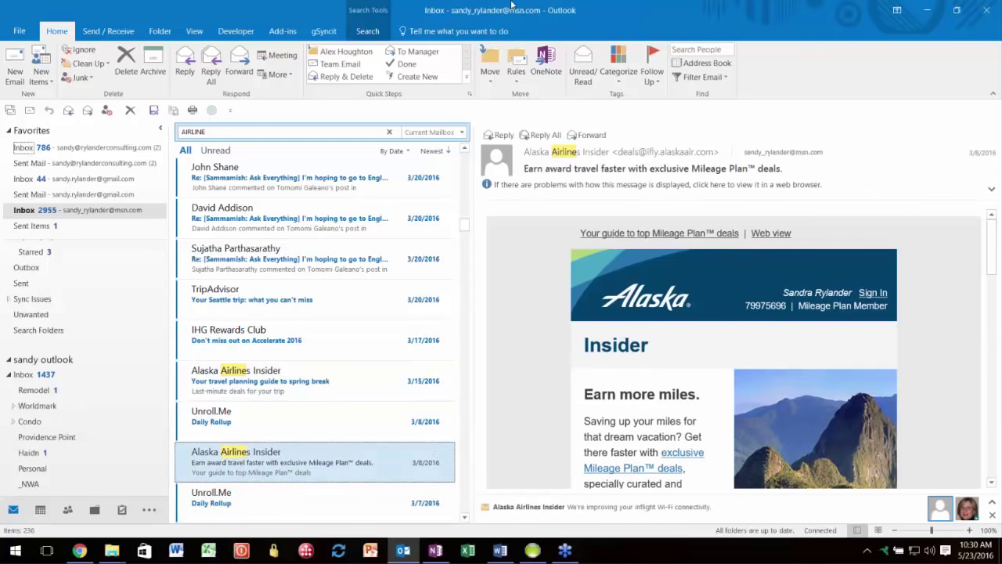
Step: Browse the OneNote locations for the message down to Travel, _Travel Planned, Hawaii 2016, Alaska Air, and cancel without sending it
left_click(546, 65)
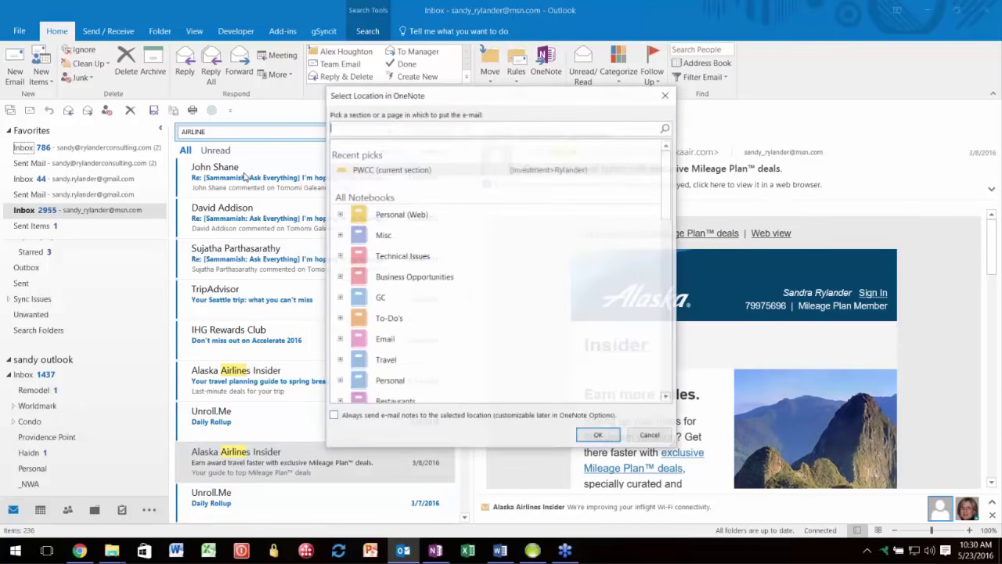
scroll(418, 291, "down", 2)
scroll(417, 291, "down", 1)
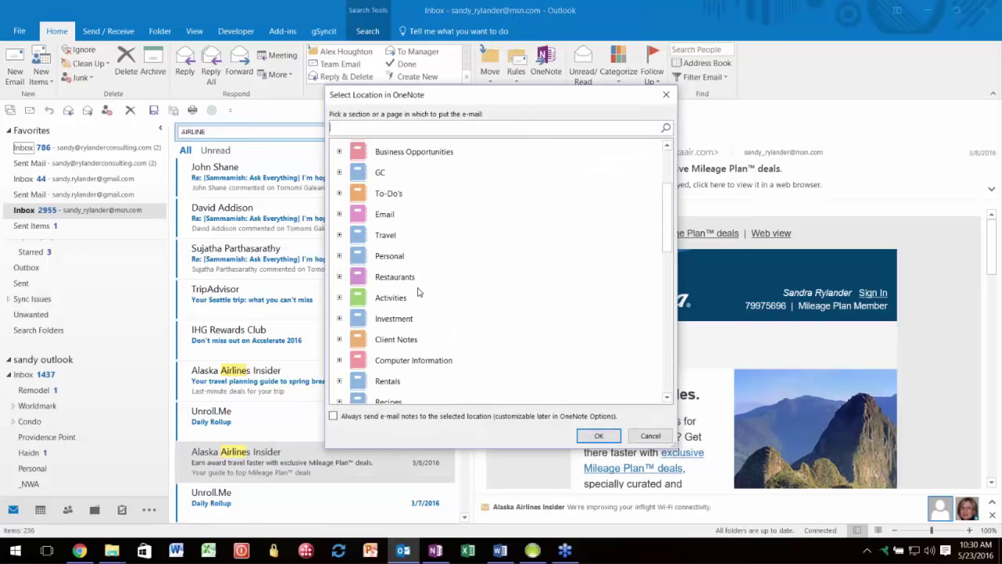
left_click(339, 235)
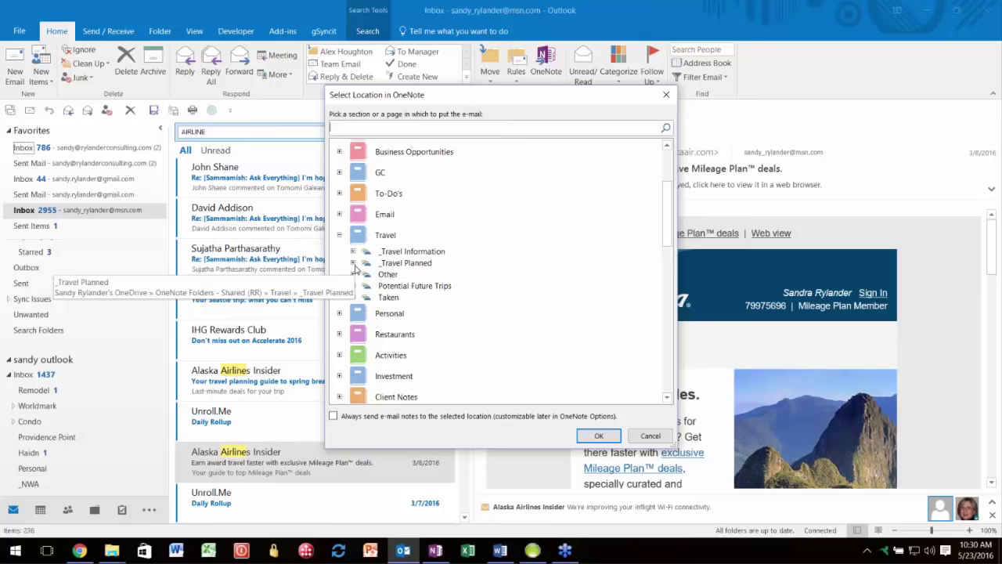
left_click(353, 263)
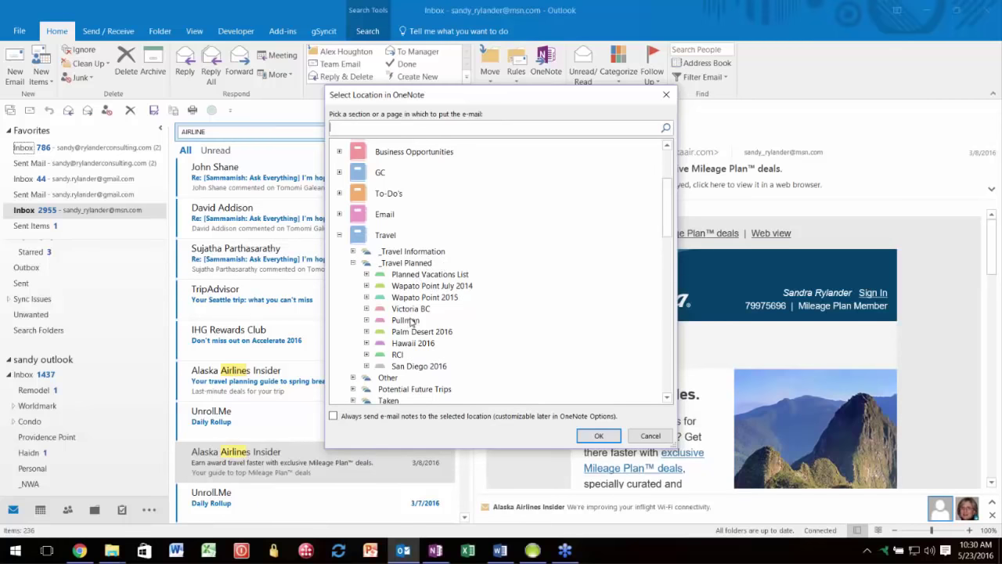
left_click(366, 343)
scroll(484, 342, "down", 1)
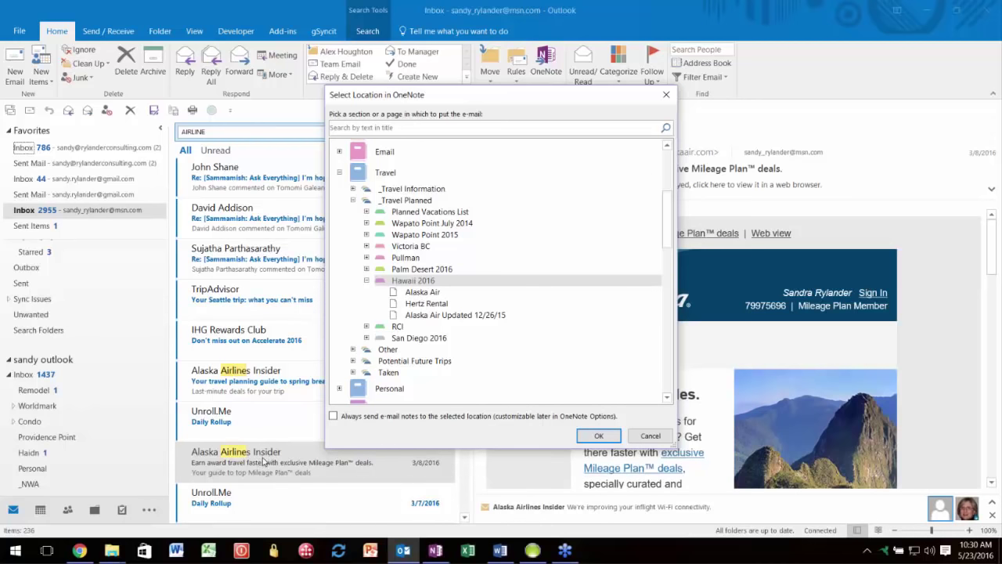
left_click(425, 292)
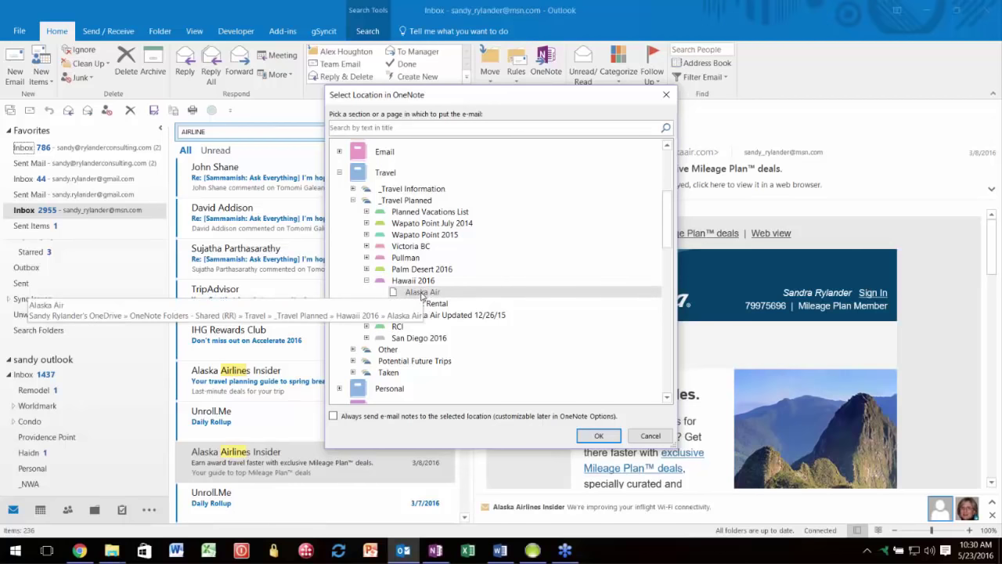
left_click(649, 436)
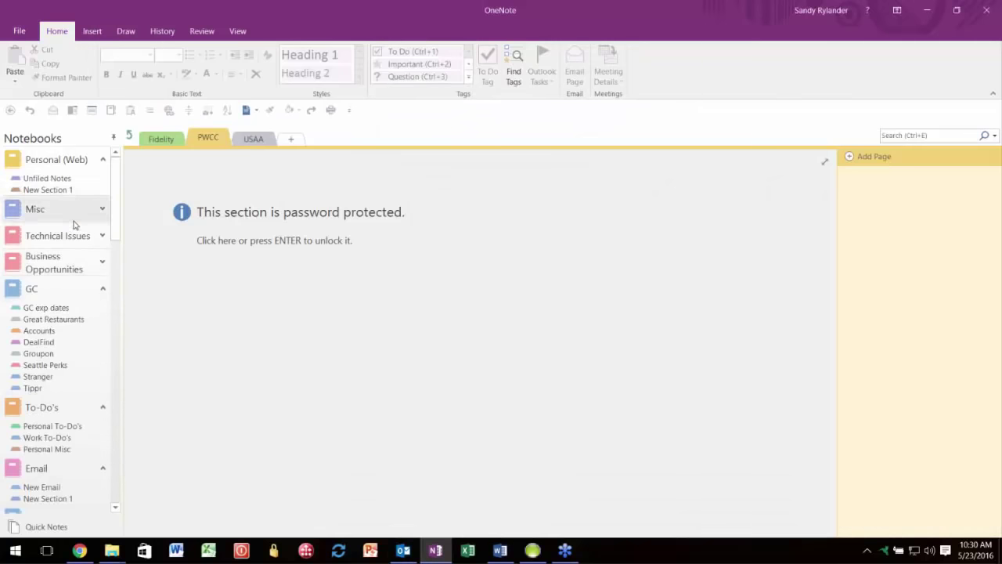
Step: Switch to OneNote and open the Hawaii 2016 section under _Travel Planned in the Travel notebook
scroll(72, 235, "down", 3)
left_click(102, 413)
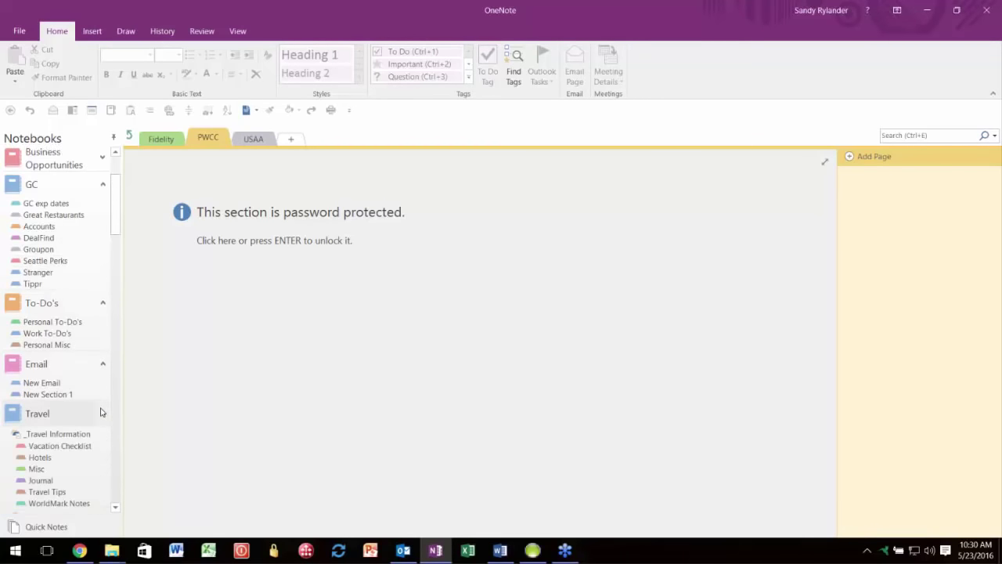
scroll(100, 413, "down", 4)
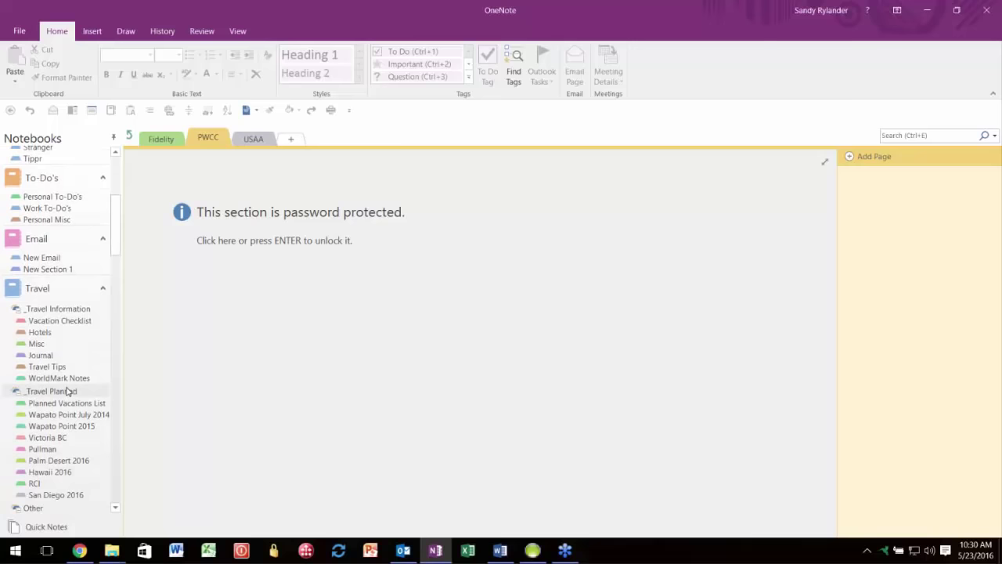
left_click(66, 472)
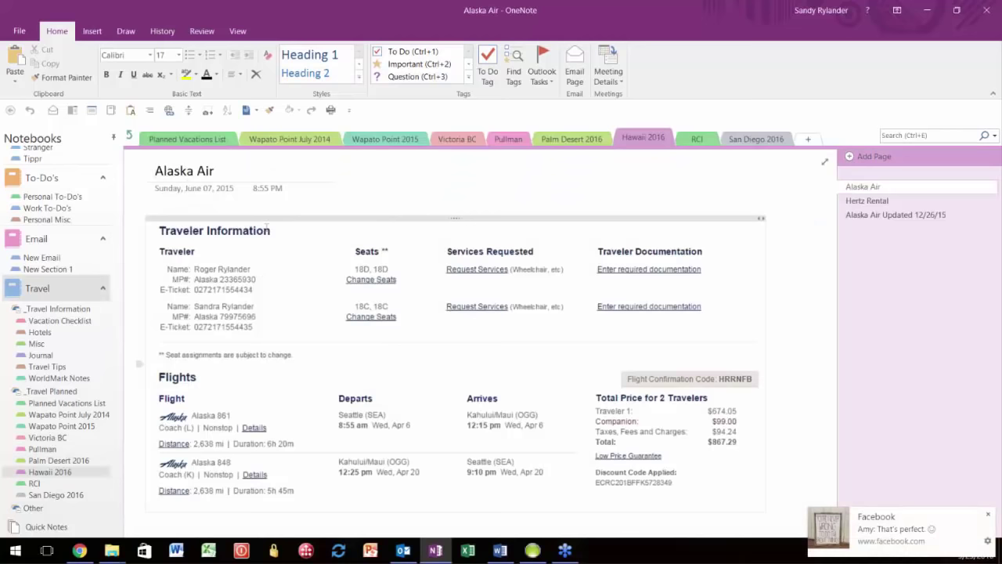
Step: View the Alaska Air, Hertz Rental and Alaska Air Updated 12/26/15 pages of the section
left_click(878, 188)
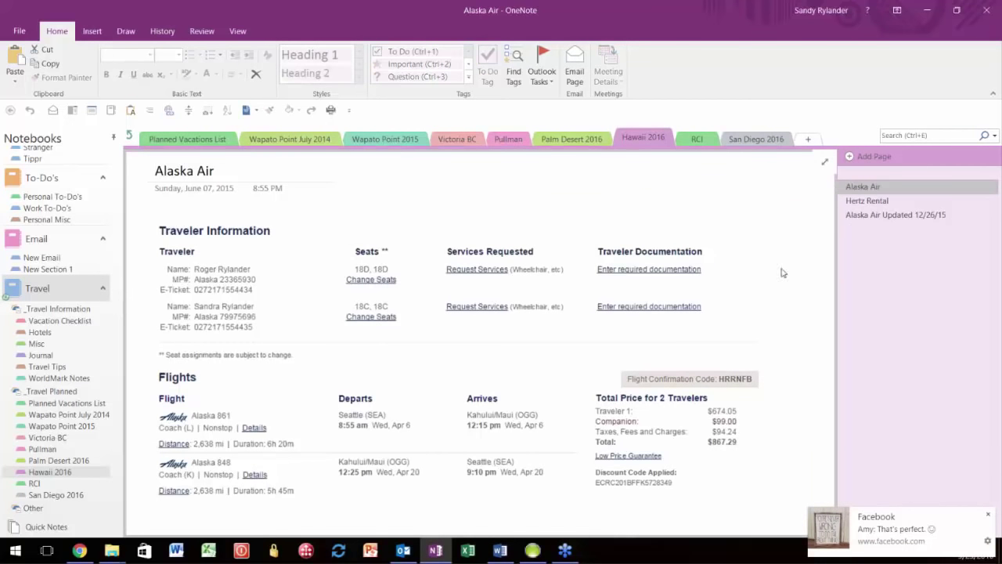
left_click(874, 202)
left_click(877, 214)
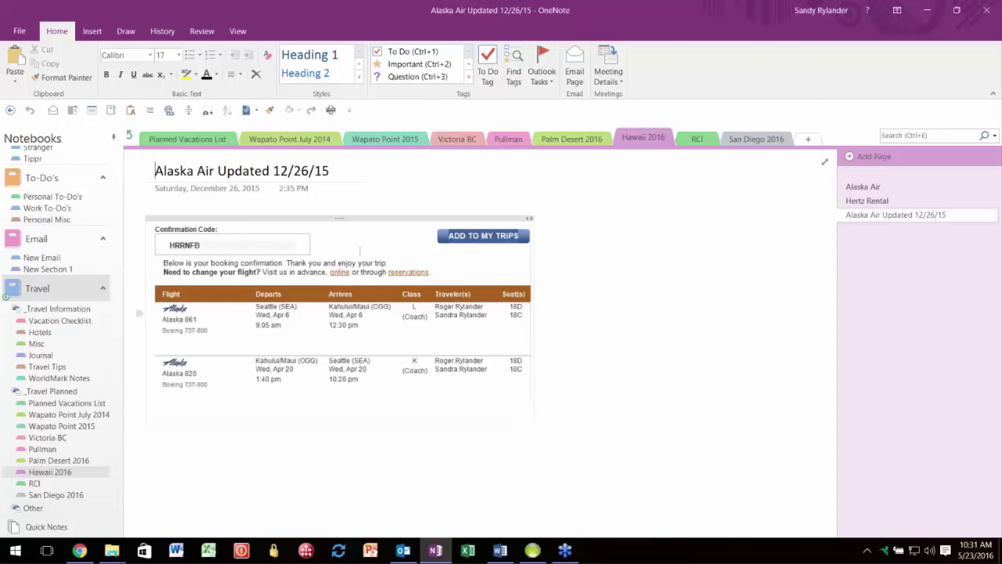
Step: Switch back to Outlook and show the PowerPoint training session message in the consulting account's Inbox
key("alt+Tab")
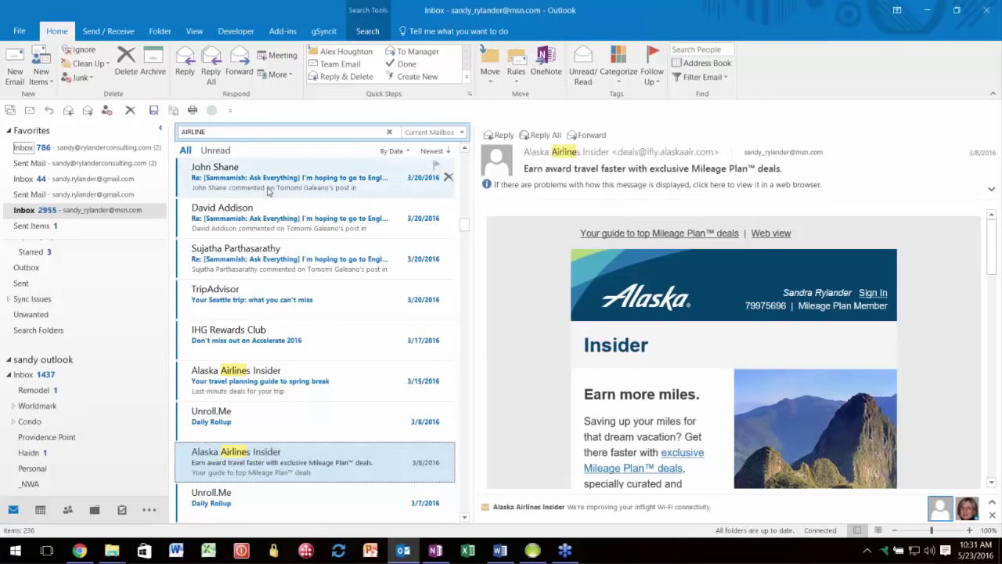
left_click(44, 148)
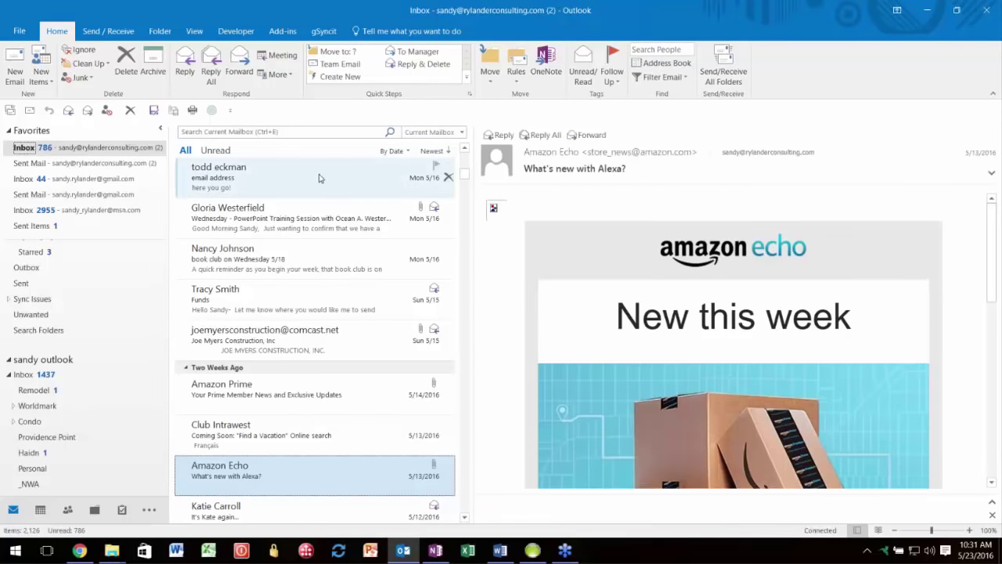
left_click(292, 229)
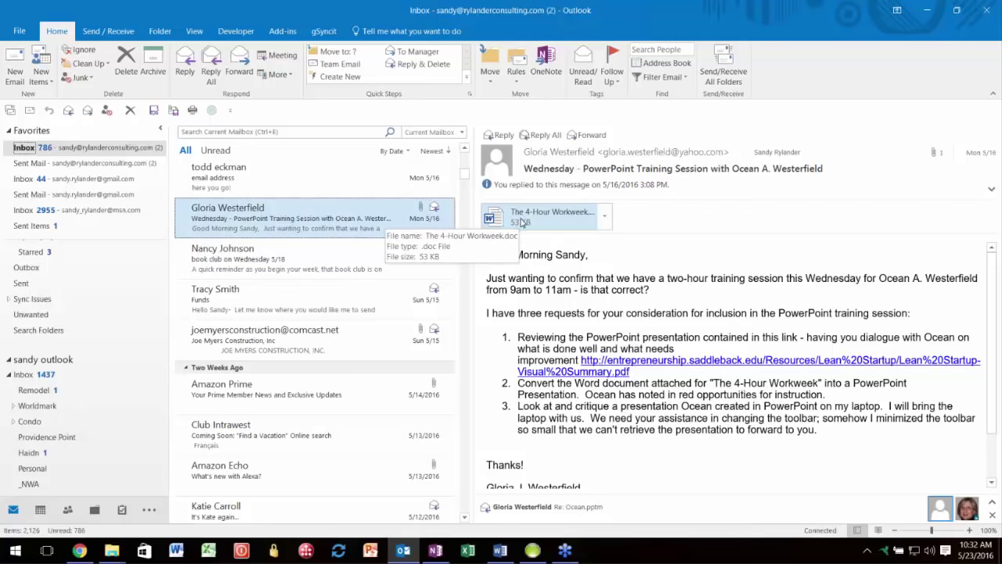
Step: Preview the attached document "The 4-Hour Workweek" in the Reading Pane and look through its first pages
left_click(537, 222)
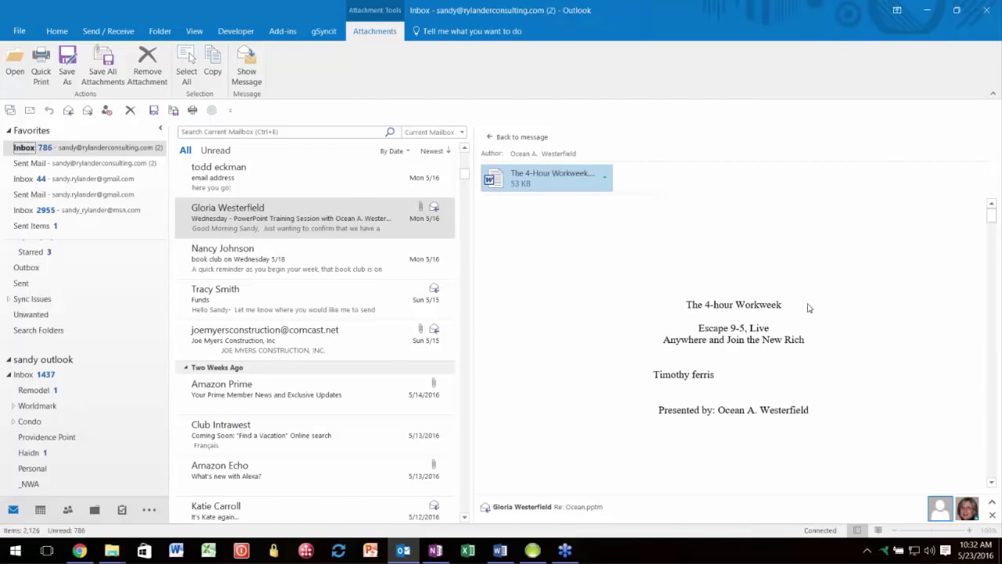
scroll(726, 310, "down", 3)
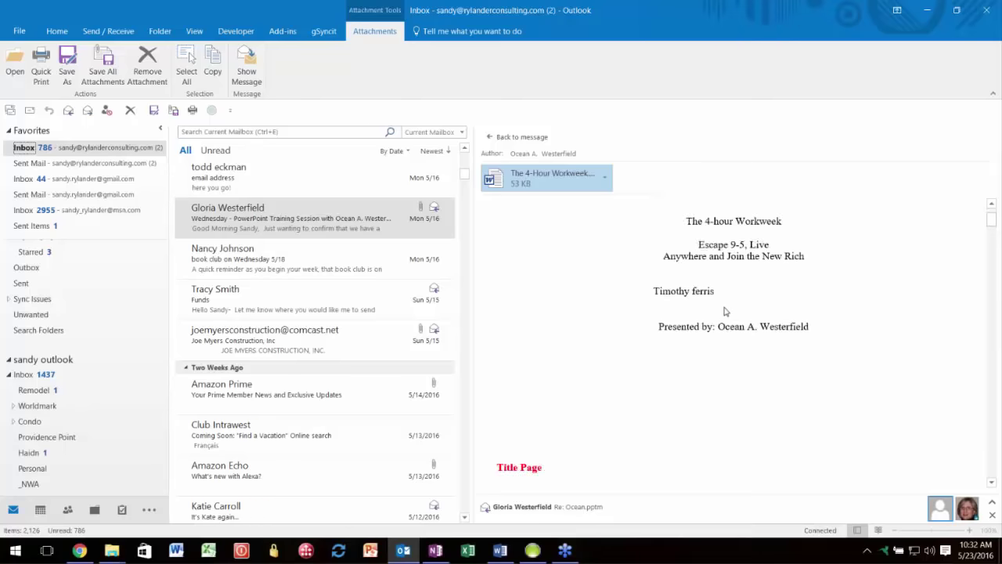
scroll(726, 312, "down", 3)
scroll(726, 311, "up", 5)
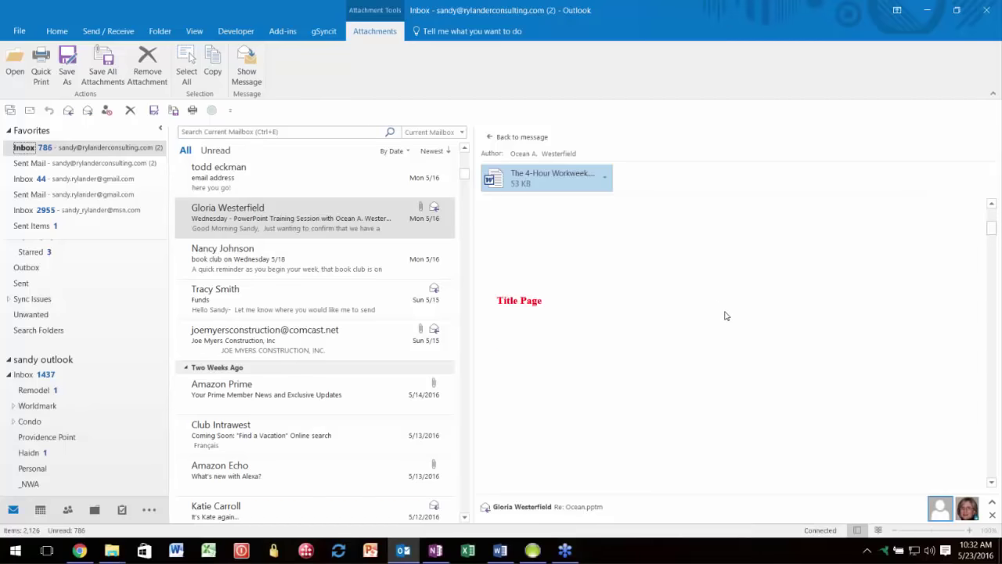
scroll(726, 313, "up", 2)
scroll(728, 312, "down", 1)
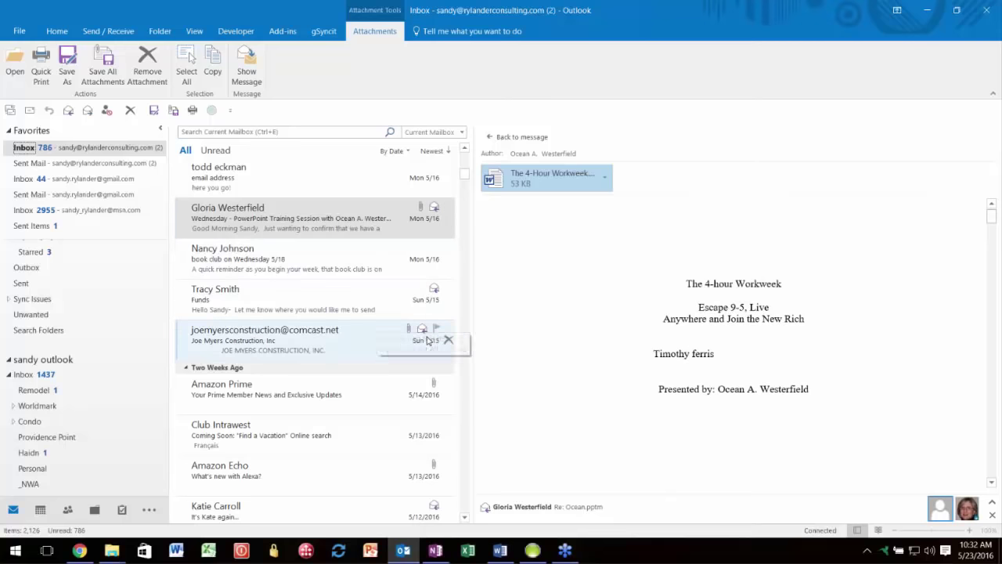
scroll(443, 356, "down", 2)
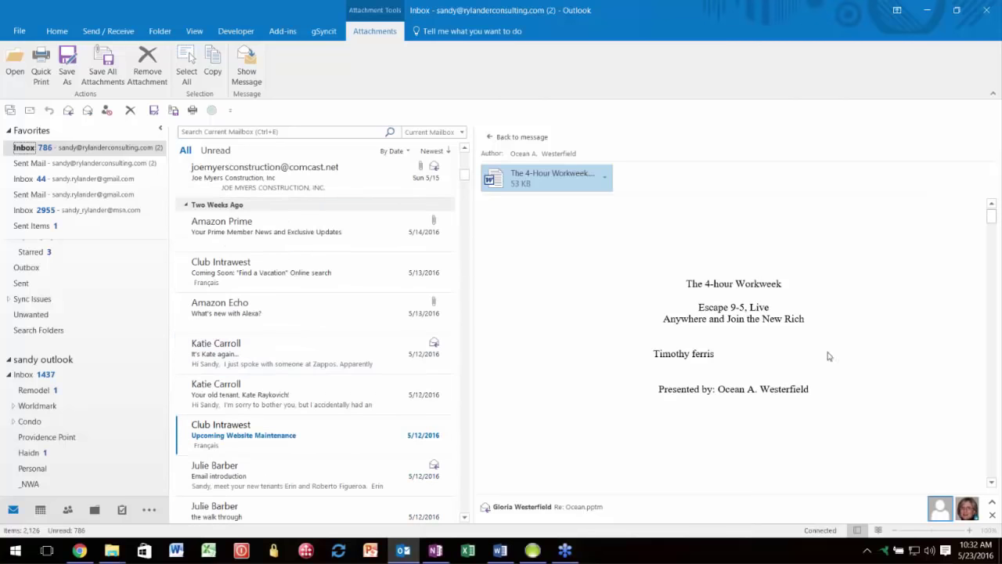
scroll(853, 330, "down", 2)
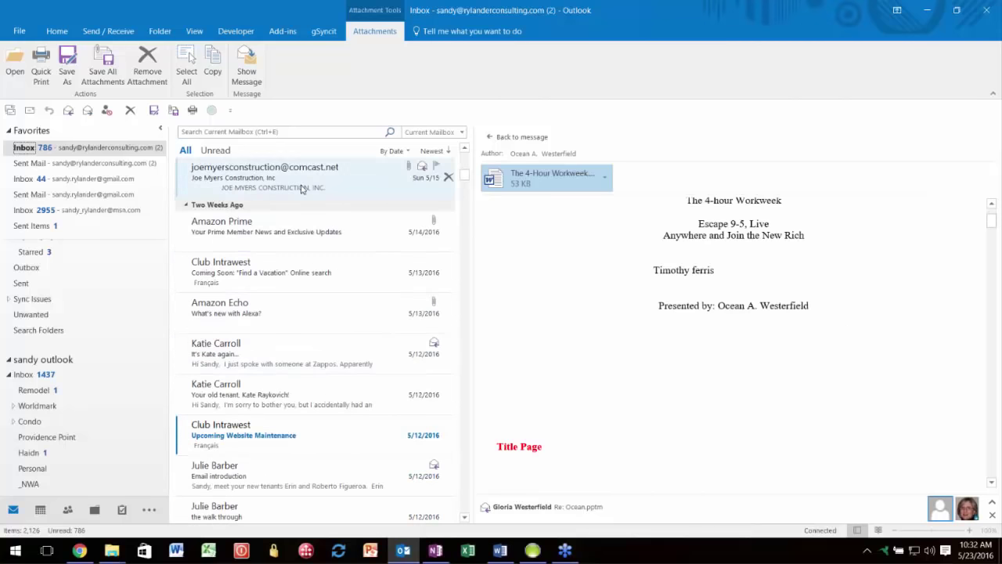
Step: Return to the newest messages and filter the mailbox to those that have attachments
left_click_drag(465, 178, 465, 155)
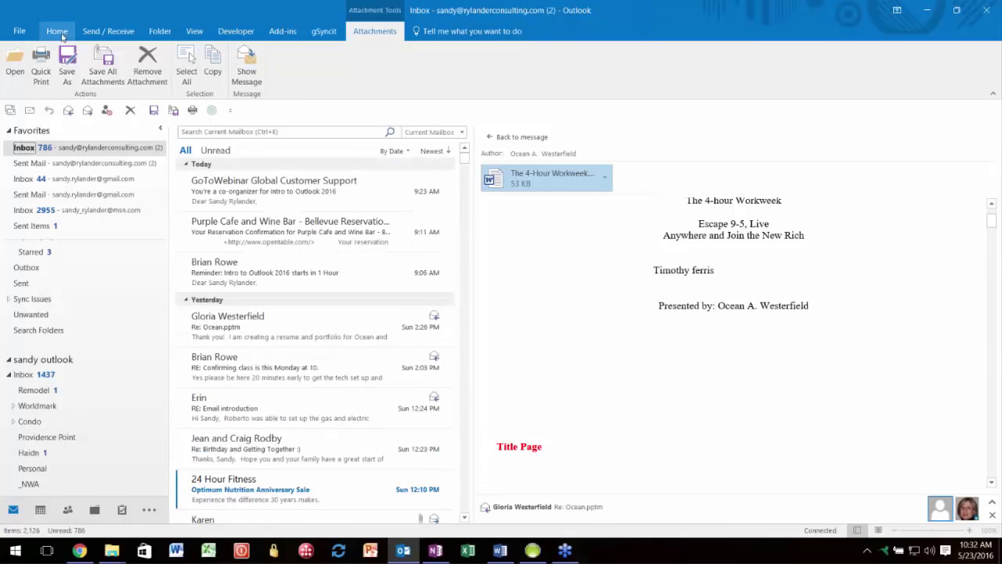
left_click(57, 32)
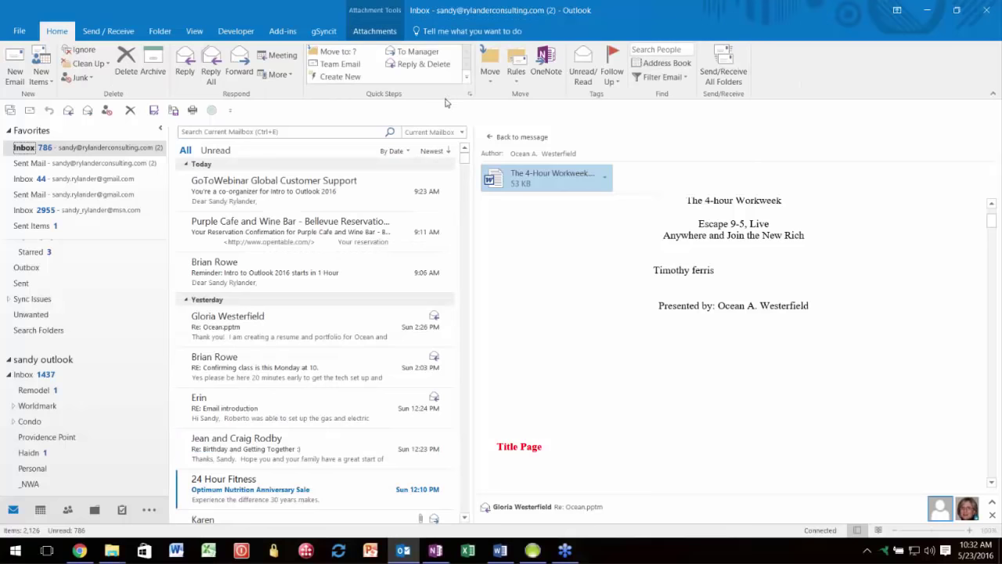
left_click(688, 78)
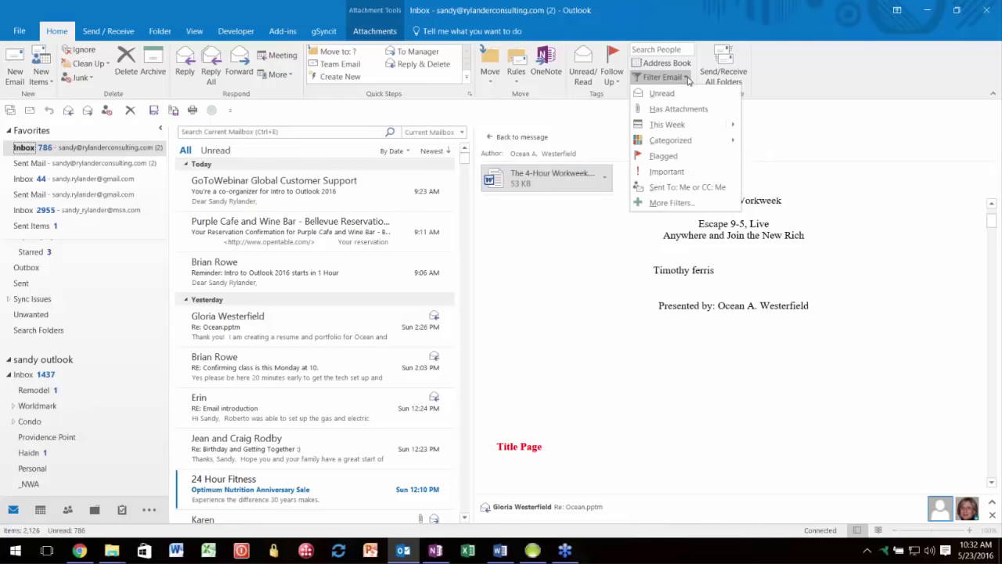
left_click(678, 109)
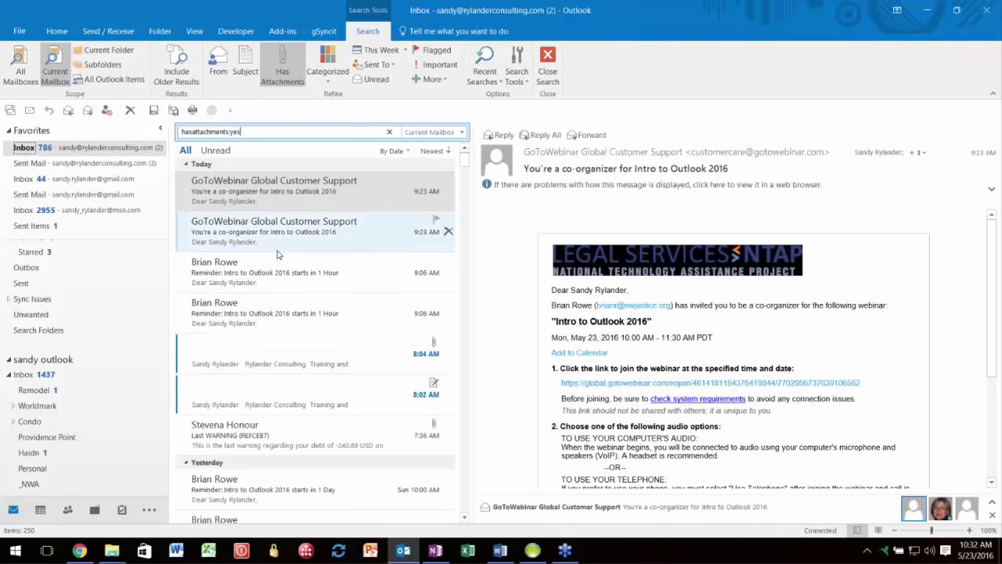
Step: Look through the filtered messages with attachments and return towards the newest ones
scroll(298, 326, "down", 1)
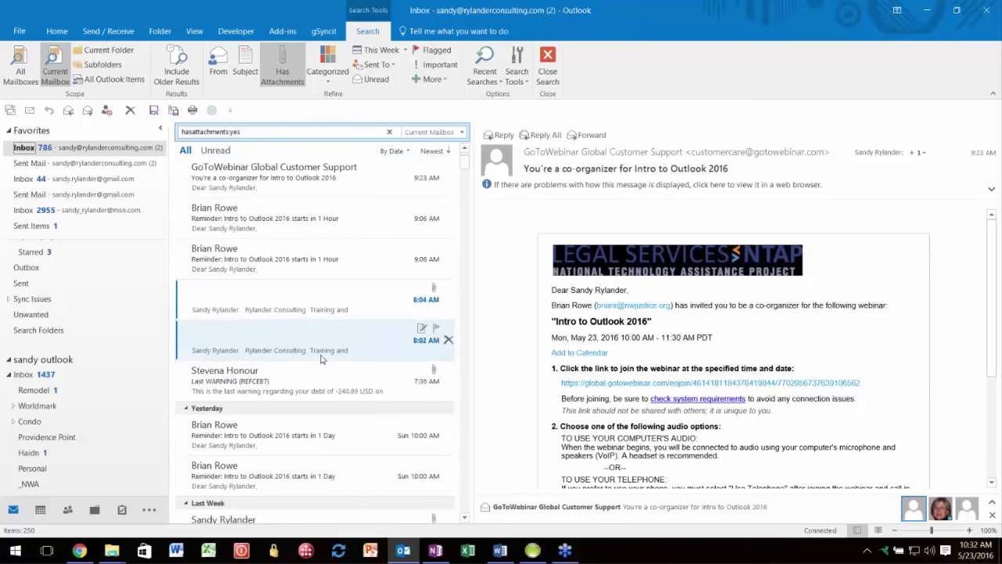
scroll(318, 421, "down", 3)
scroll(319, 421, "down", 2)
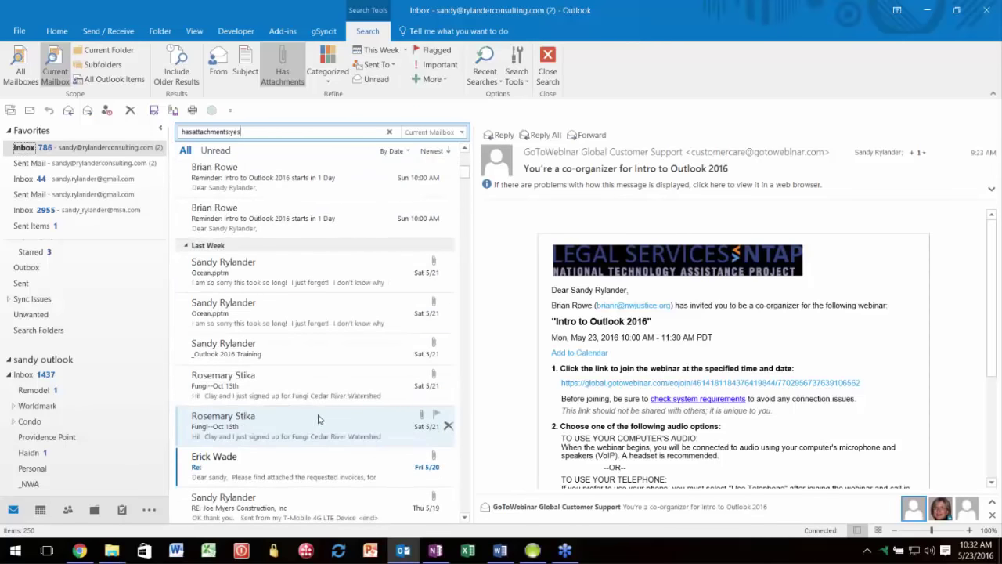
scroll(319, 417, "down", 3)
scroll(319, 417, "down", 3)
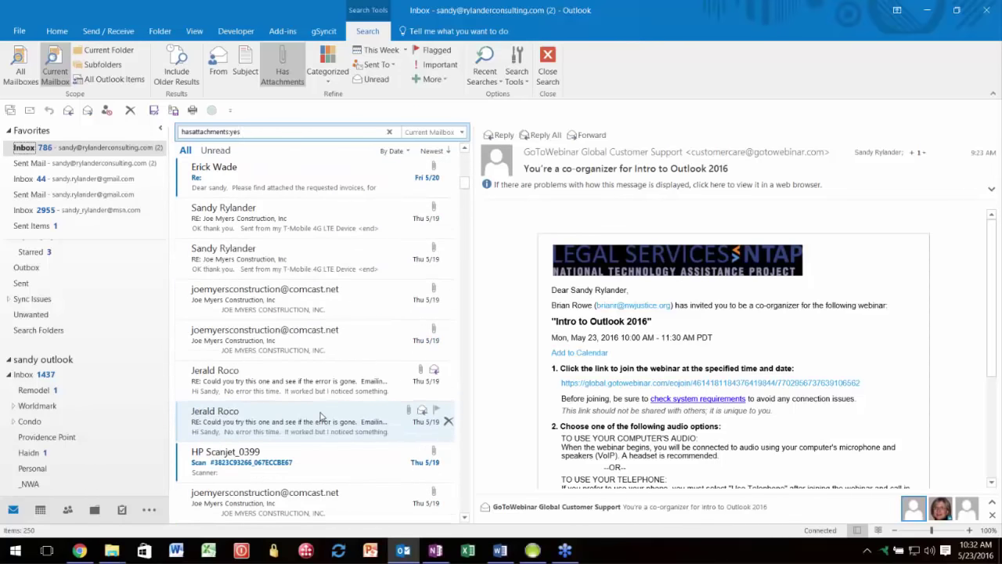
scroll(320, 416, "down", 3)
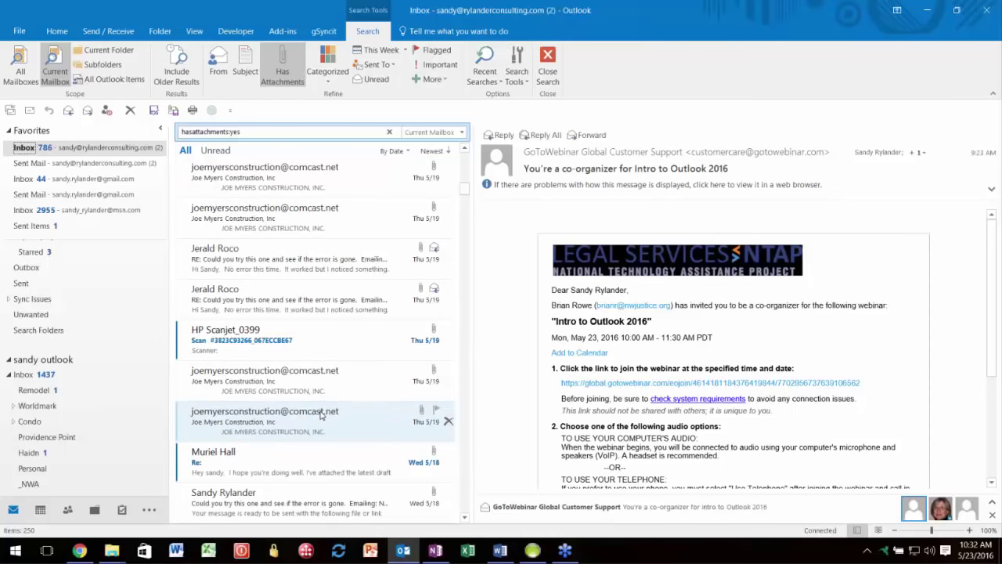
scroll(320, 416, "down", 3)
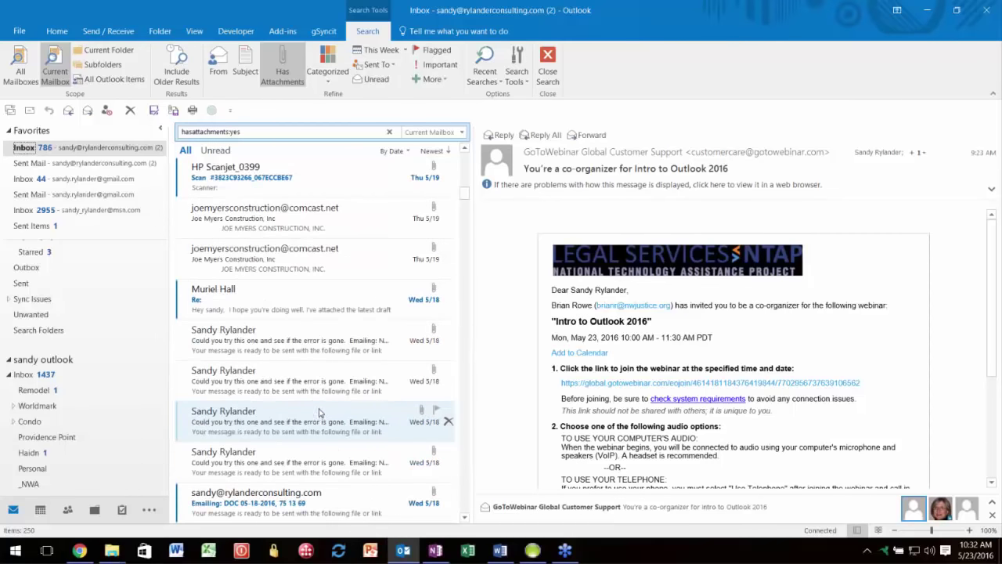
scroll(318, 413, "up", 5)
scroll(318, 411, "up", 10)
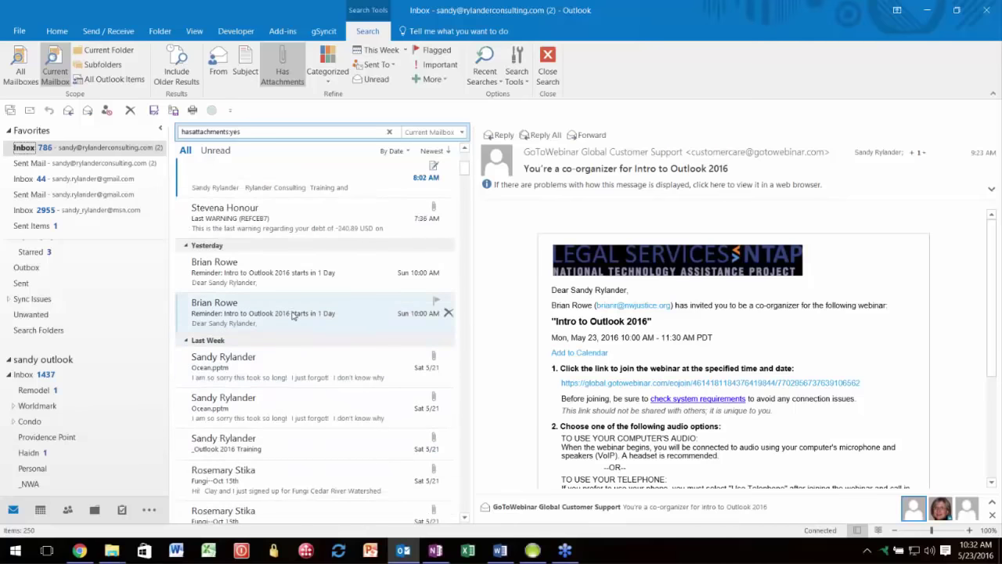
Step: Preview the Ocean.pptm presentation from the first message under Last Week and look through its slides
scroll(294, 317, "down", 2)
left_click(265, 292)
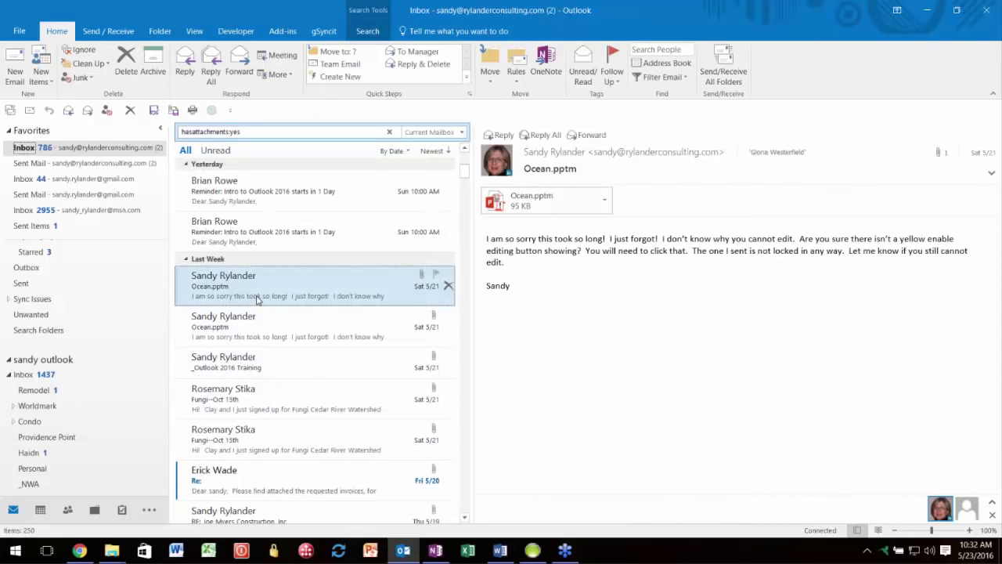
left_click(525, 205)
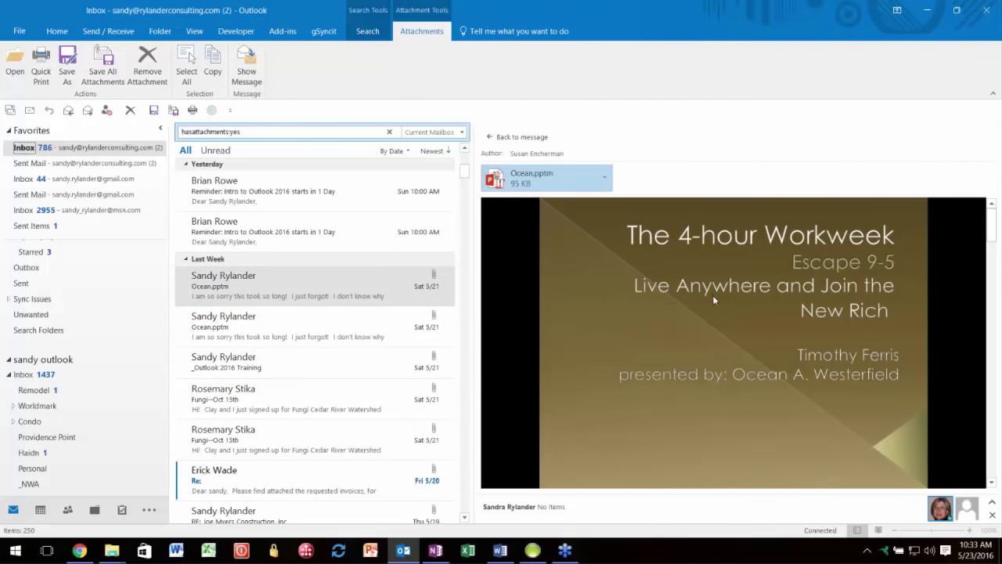
scroll(713, 298, "down", 3)
scroll(714, 305, "down", 4)
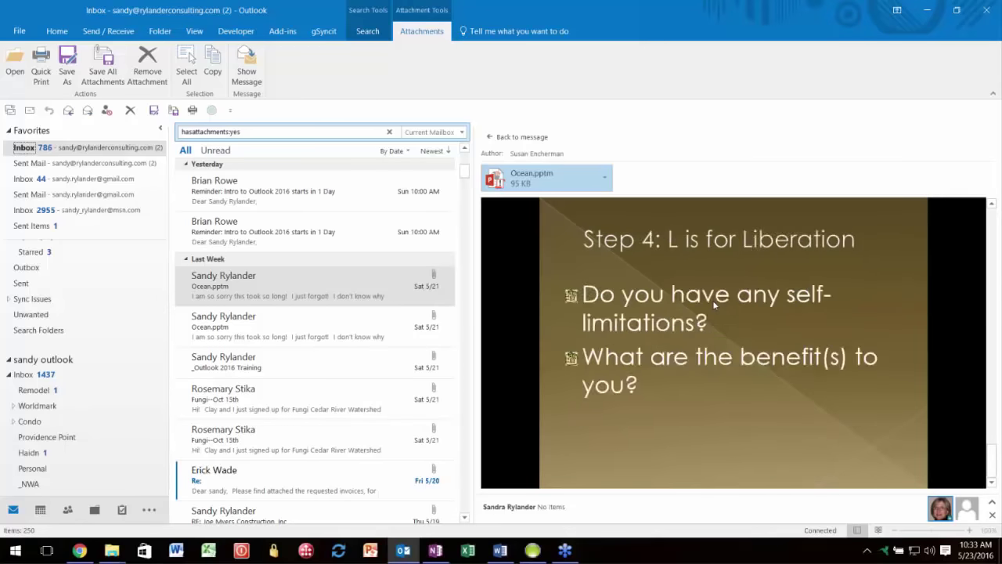
scroll(714, 305, "up", 6)
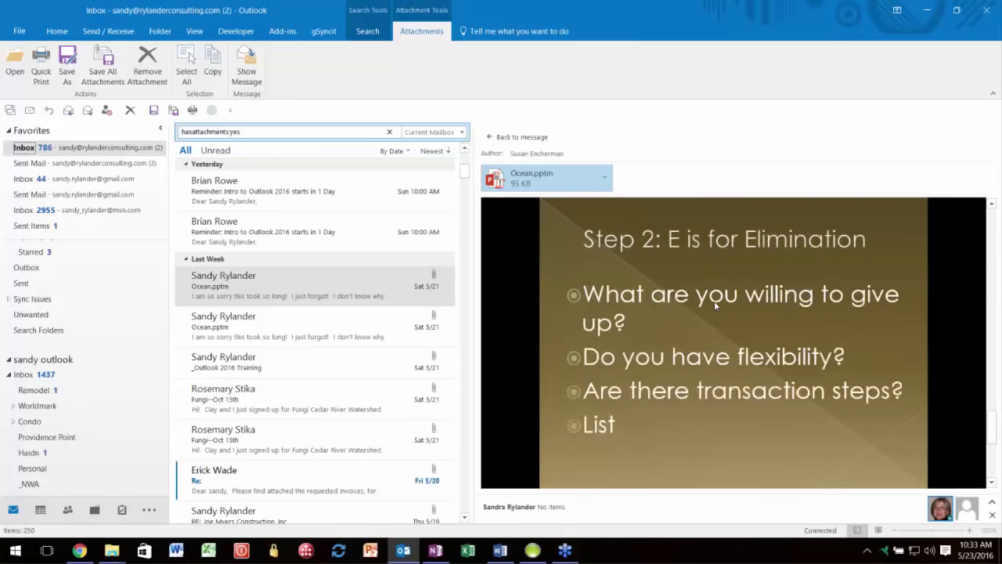
scroll(714, 304, "down", 4)
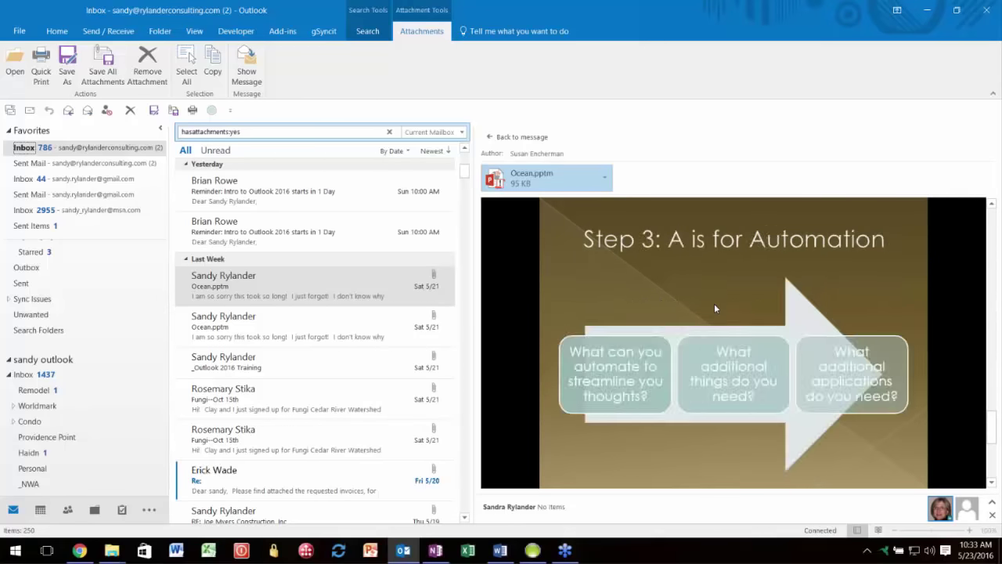
scroll(714, 304, "up", 1)
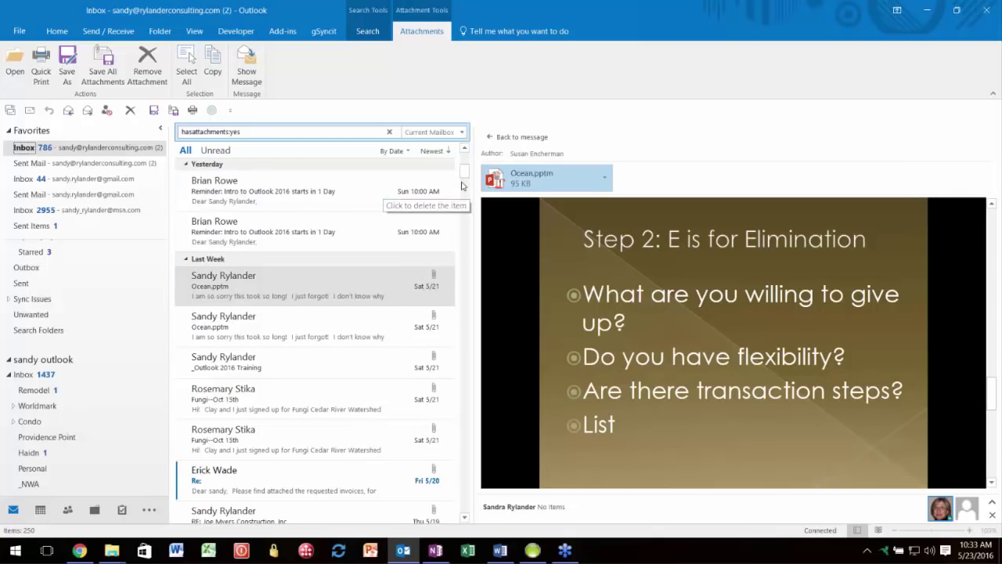
Step: Return from the preview to the message and view the actions available for the Ocean.pptm attachment
left_click(517, 137)
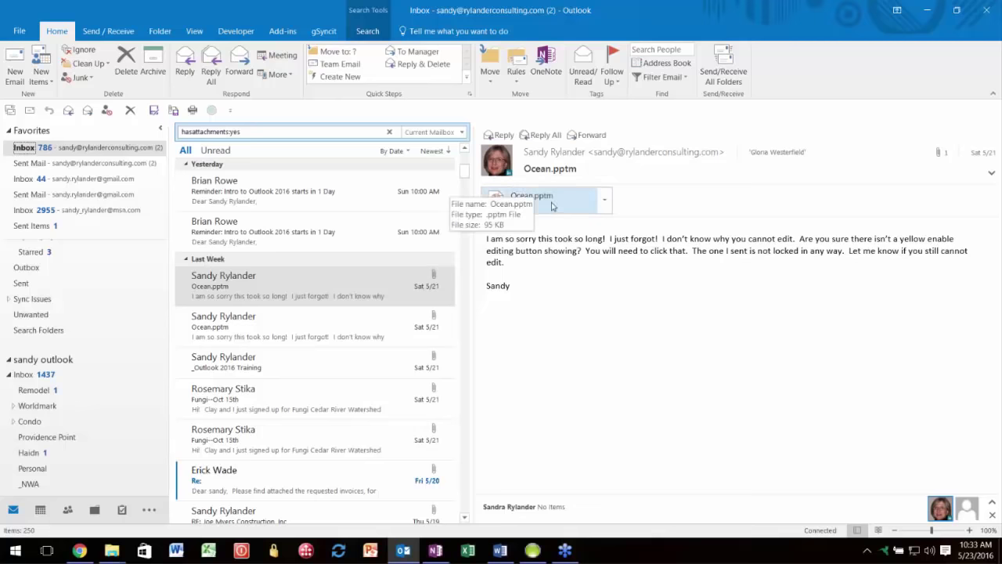
left_click(605, 202)
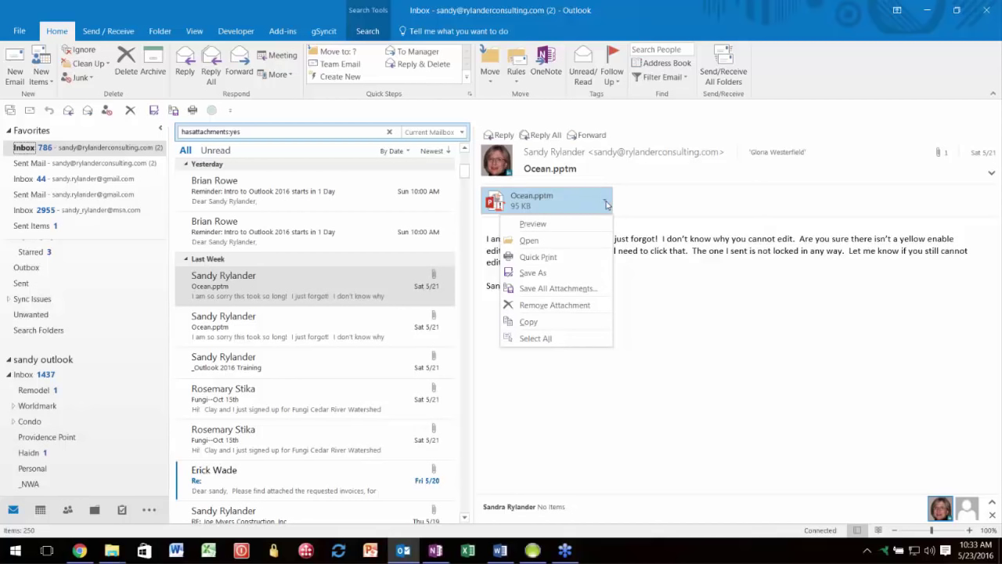
left_click(686, 374)
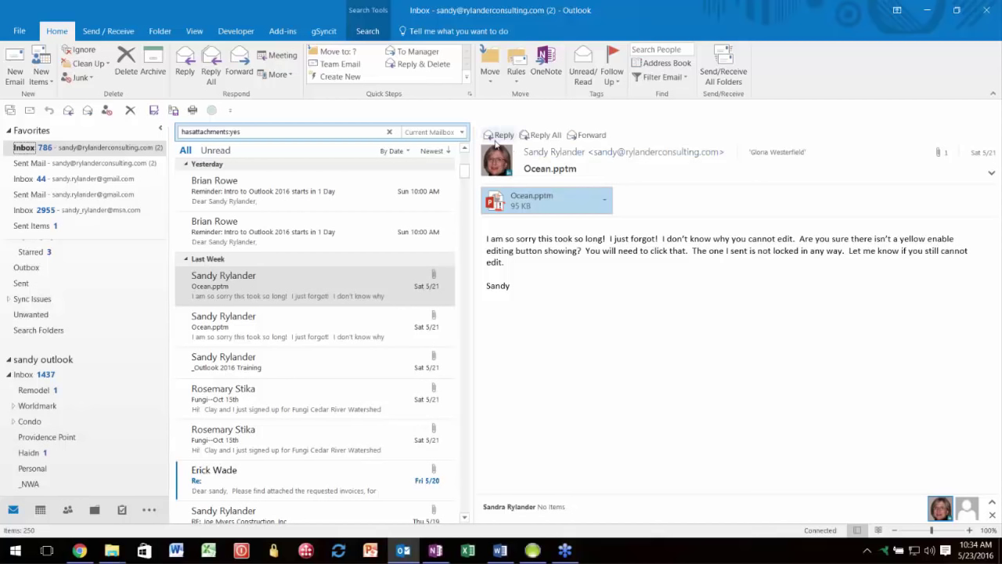
Step: Draft an inline reply to the Ocean.pptm message with the text "lskjflkdsajflkds", view another message, and return to the draft
left_click(544, 136)
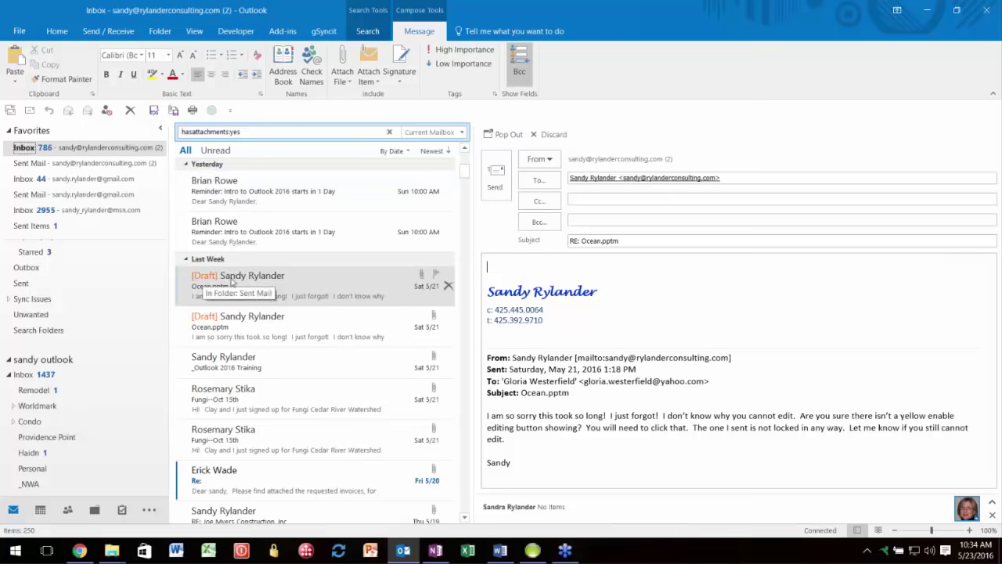
type("lskjflkdsajflkds")
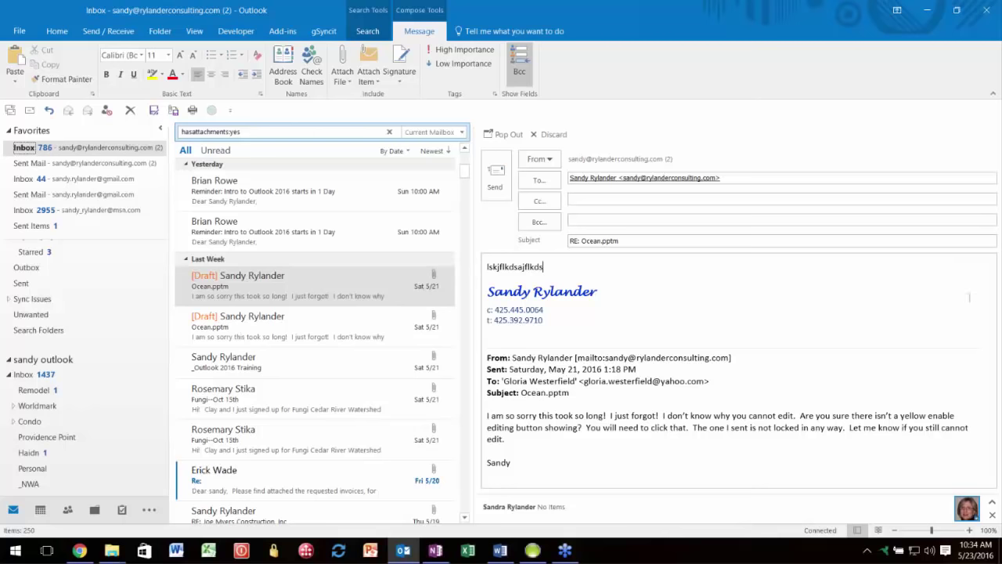
left_click(311, 233)
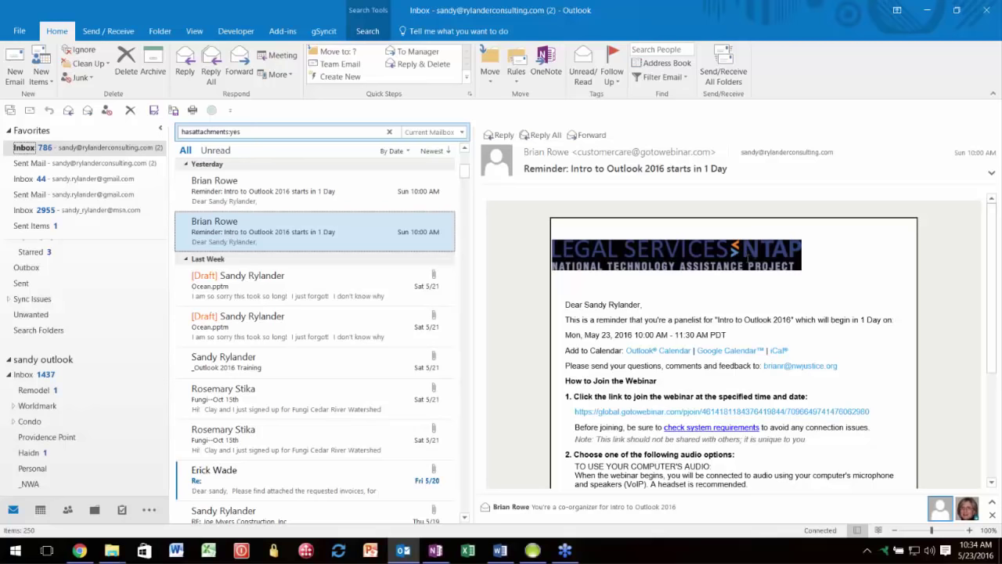
left_click(246, 287)
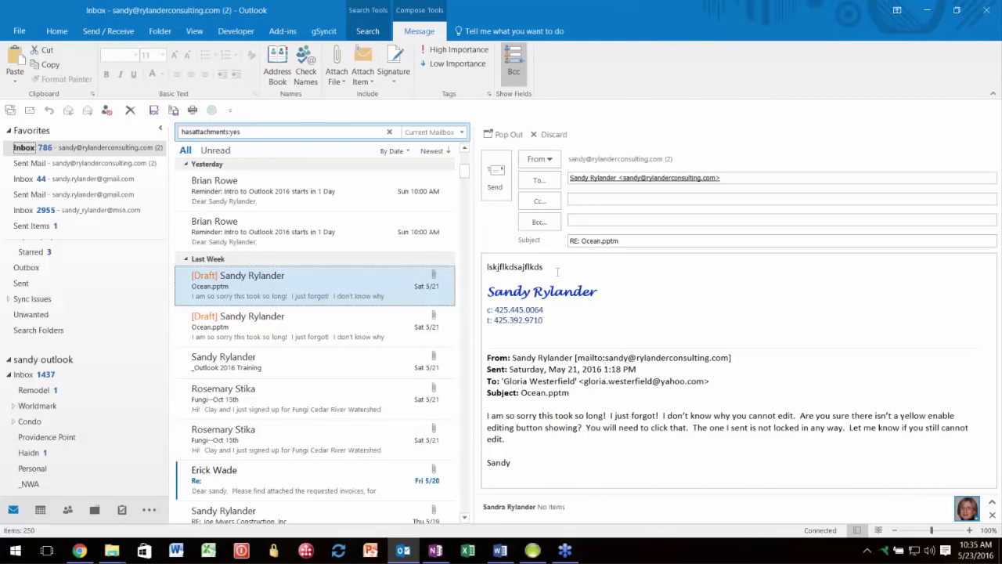
Step: Pop the draft reply out into its own window, reposition and maximize that window, and close it
left_click(502, 135)
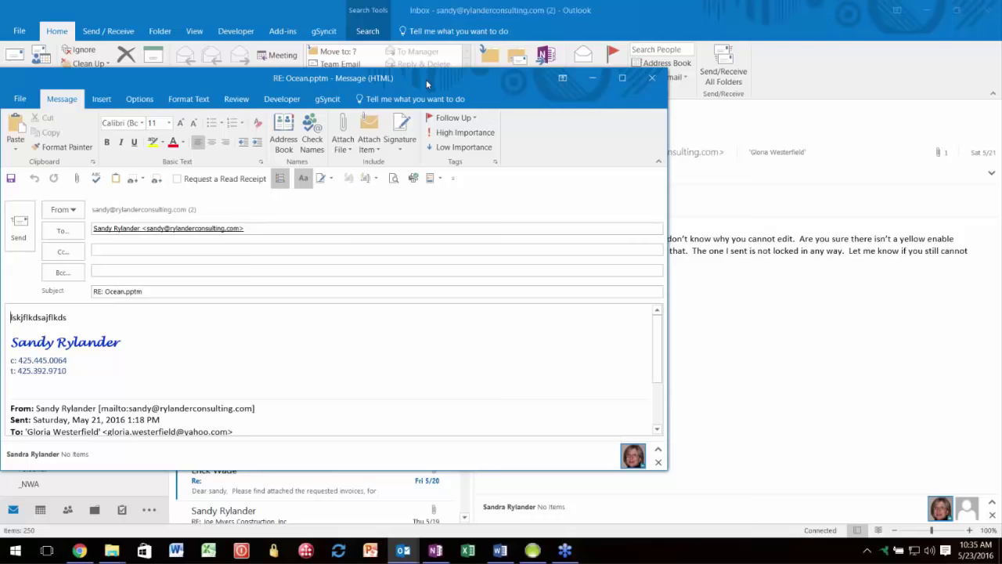
left_click_drag(426, 79, 453, 137)
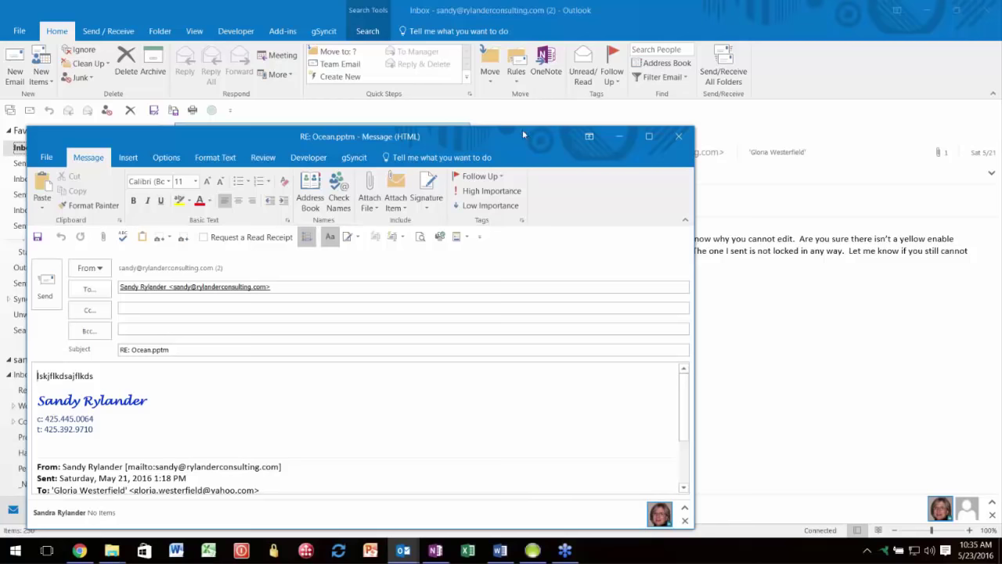
mouse_move(522, 130)
left_mouse_down()
mouse_move(513, 200)
mouse_move(533, 145)
left_mouse_up()
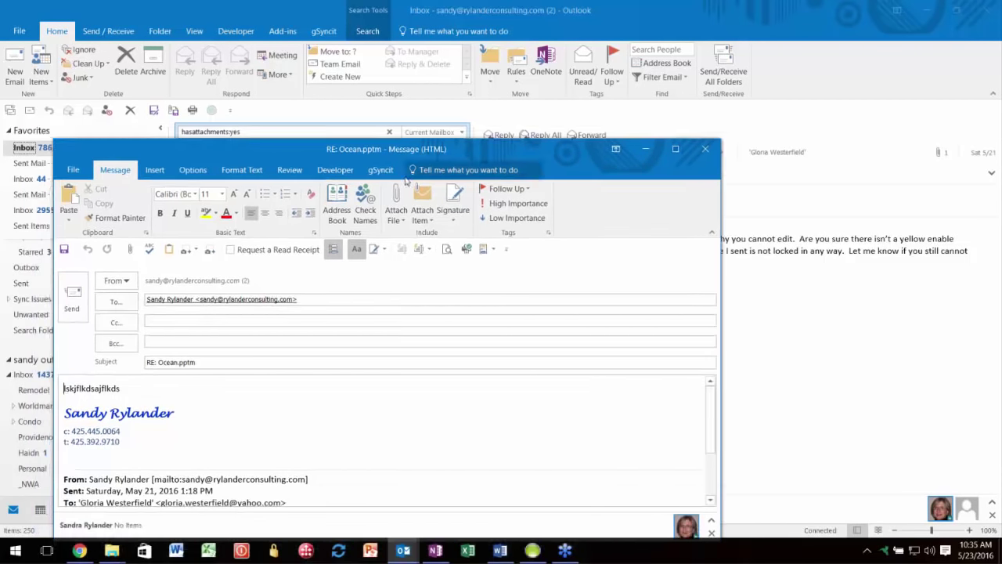
double_click(234, 144)
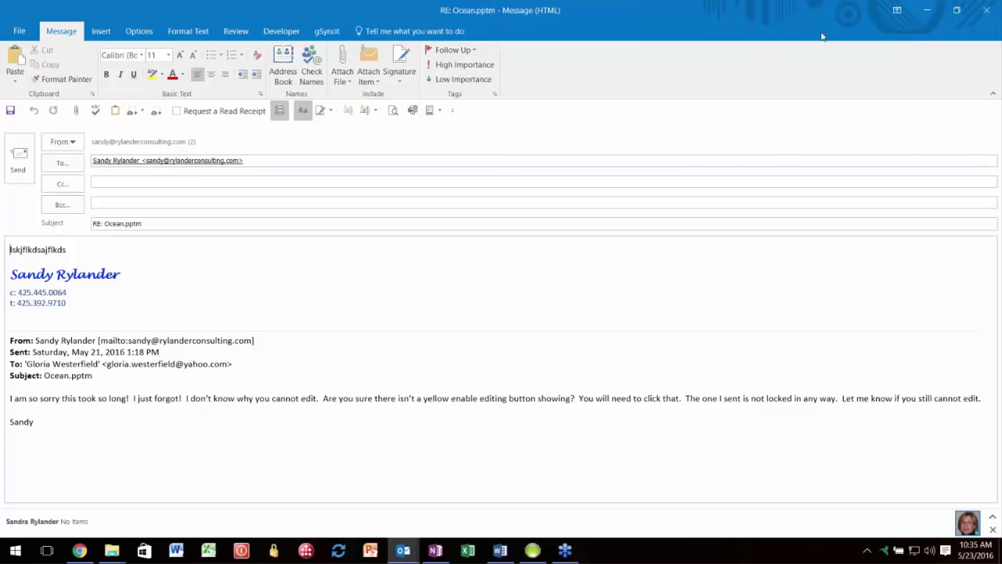
left_click(987, 9)
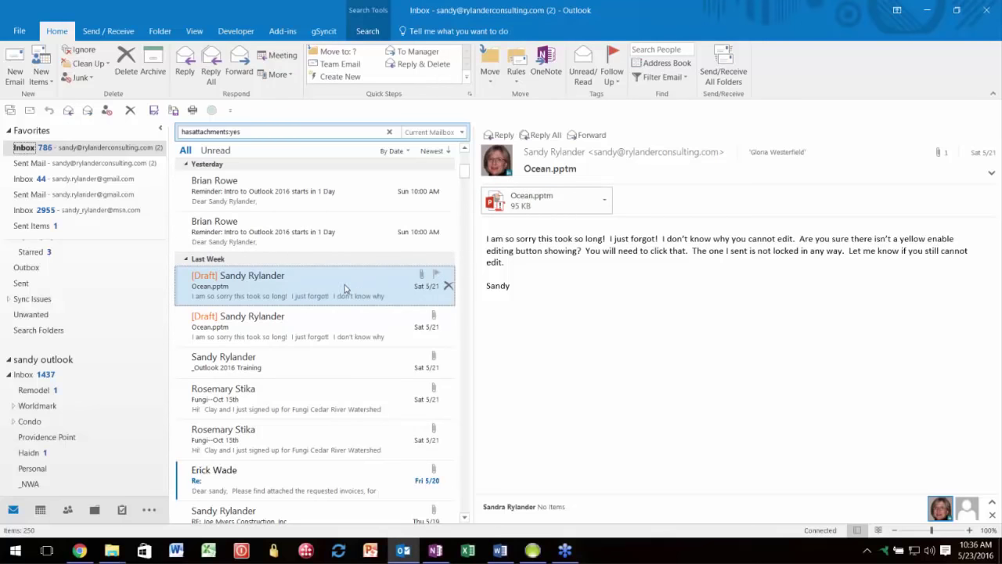
Step: Discard the draft reply to the Ocean.pptm message and show the _Outlook 2016 Training message
left_click(302, 317)
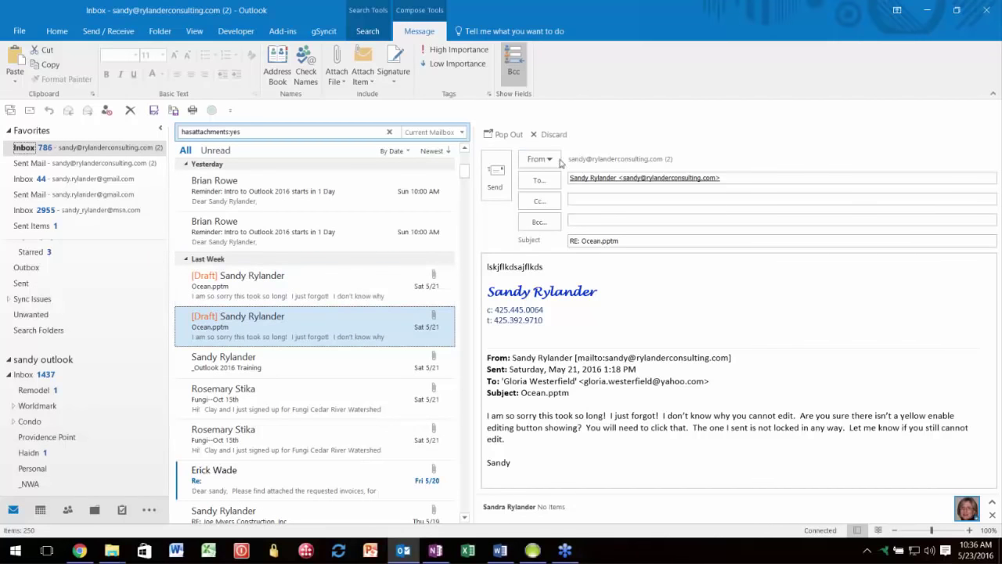
left_click(541, 137)
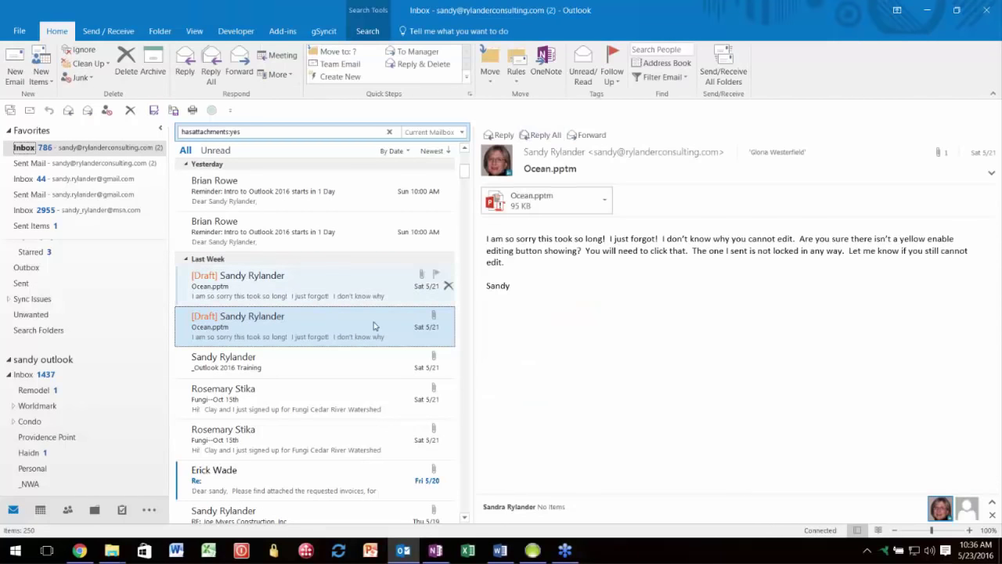
left_click(228, 364)
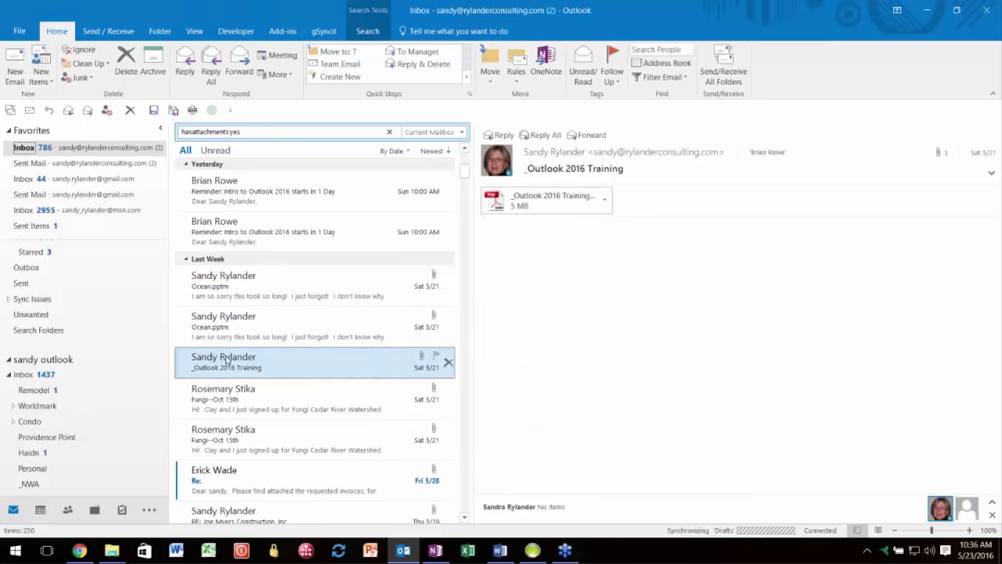
Step: Start sending the first Ocean.pptm message to OneNote and expand the Misc notebook as a possible location
left_click(247, 282)
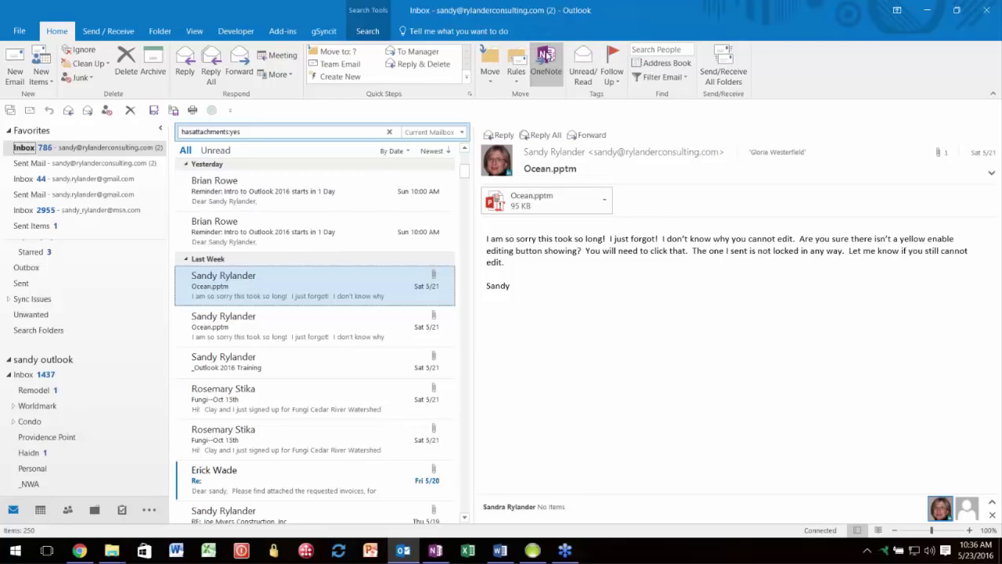
left_click(546, 56)
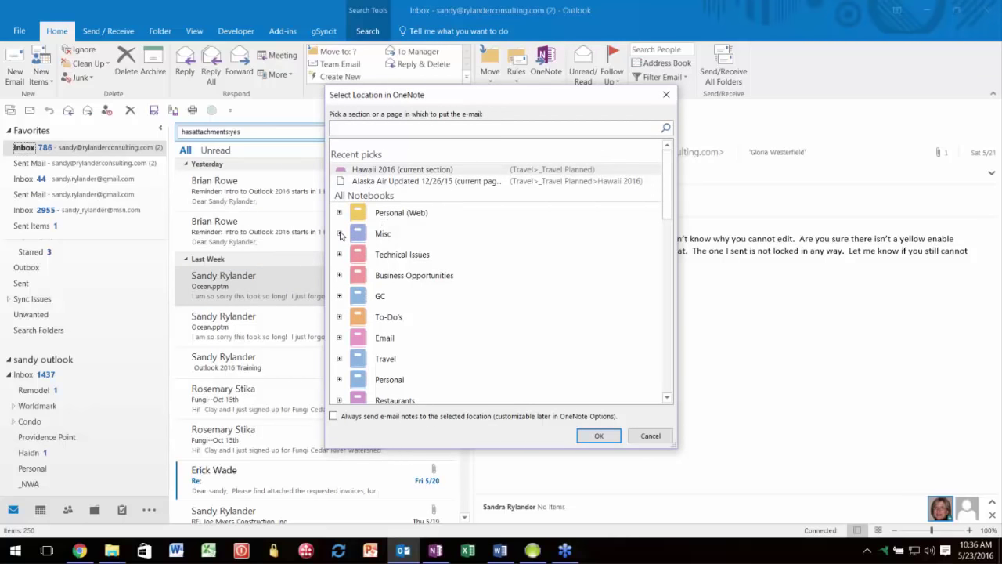
left_click(340, 235)
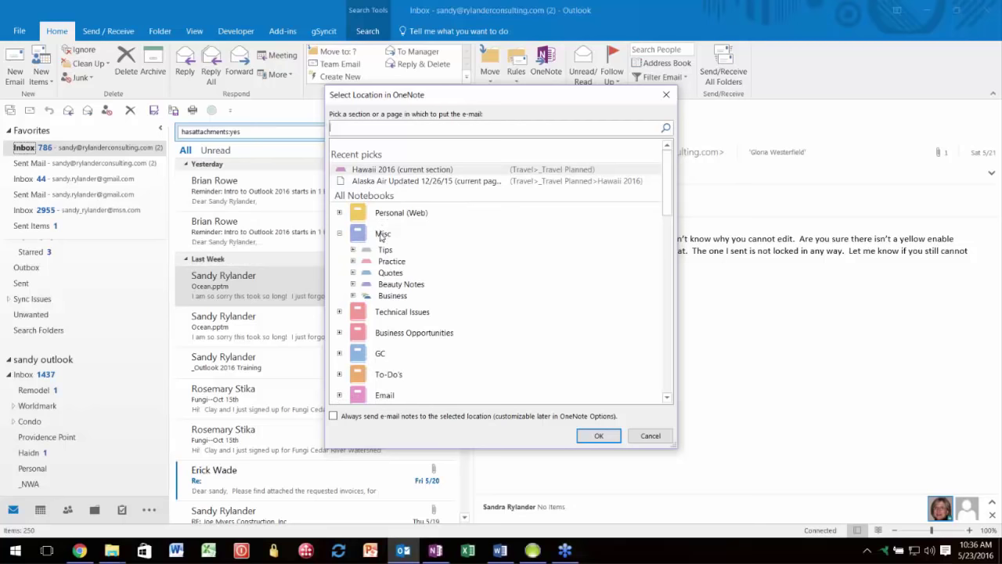
left_click(378, 236)
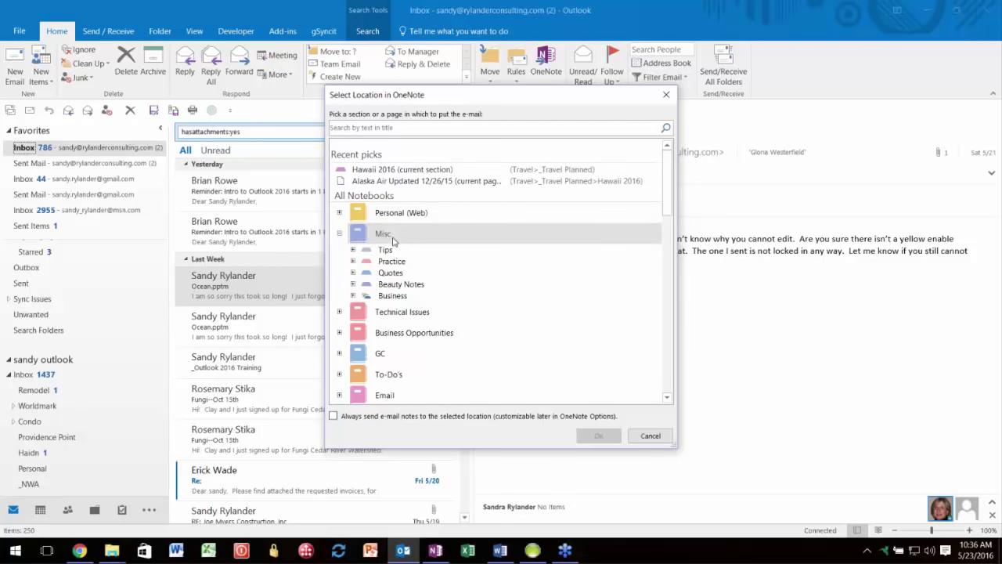
Step: Switch to OneNote to view the To-Do's notebook options, and return to Outlook to cancel sending the message
left_click(435, 552)
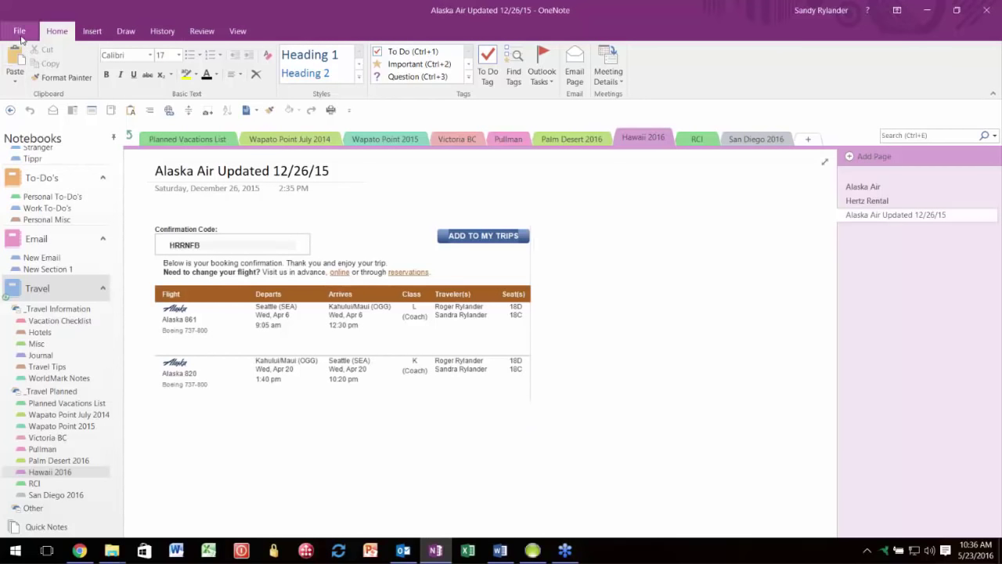
right_click(38, 189)
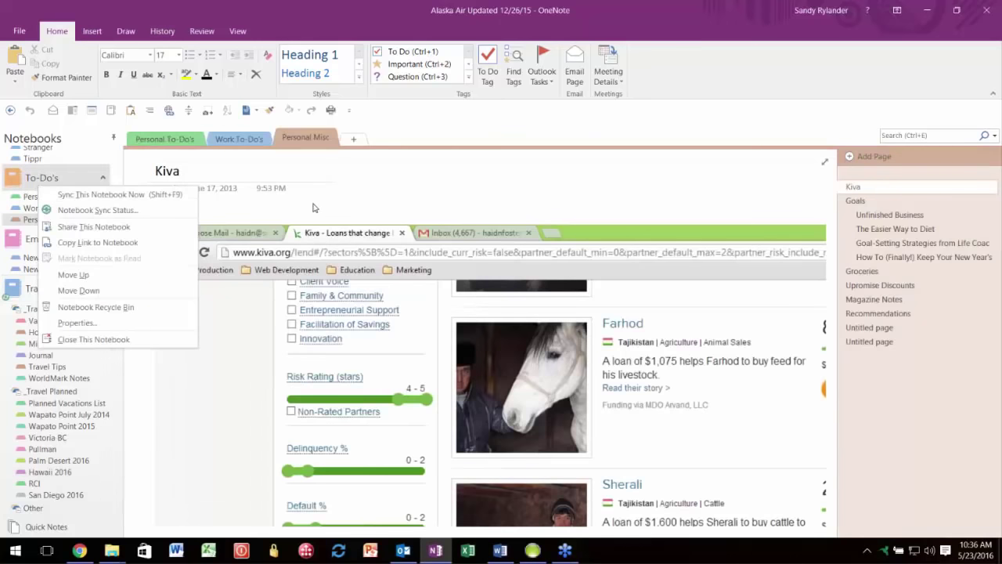
key("alt+Tab")
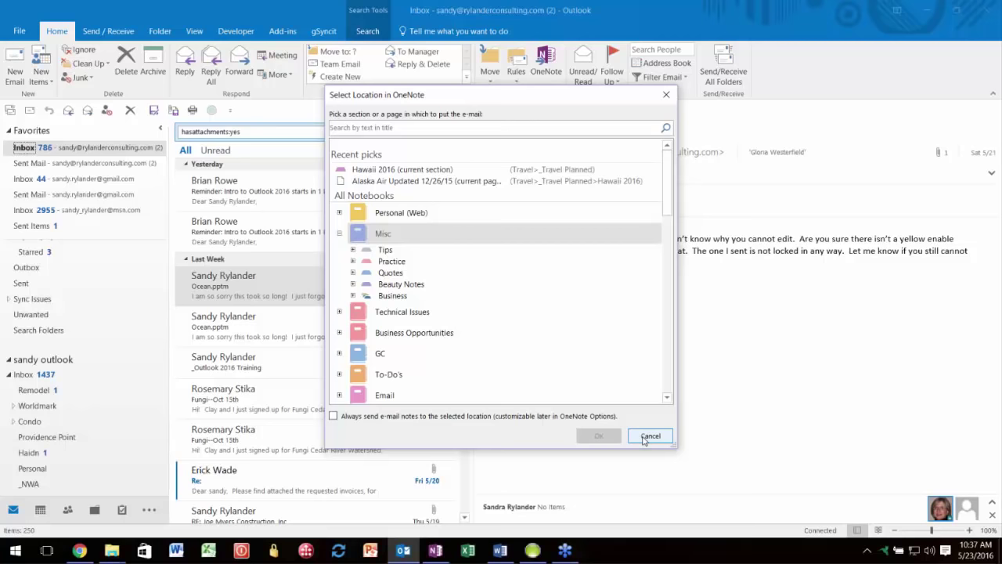
left_click(649, 437)
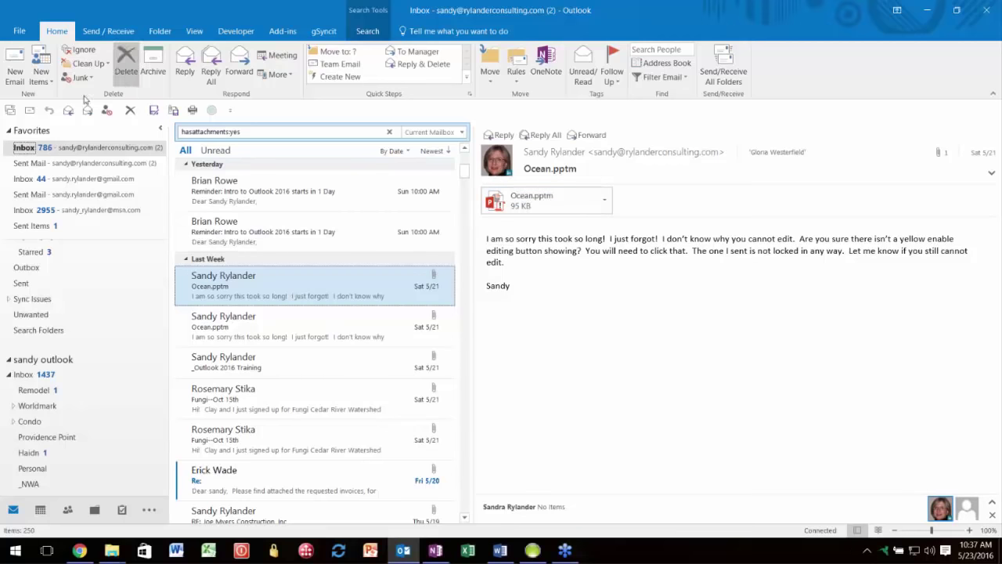
Step: Create a new email and attach the recent OneDrive file Outlook Training Notes.docx
left_click(16, 71)
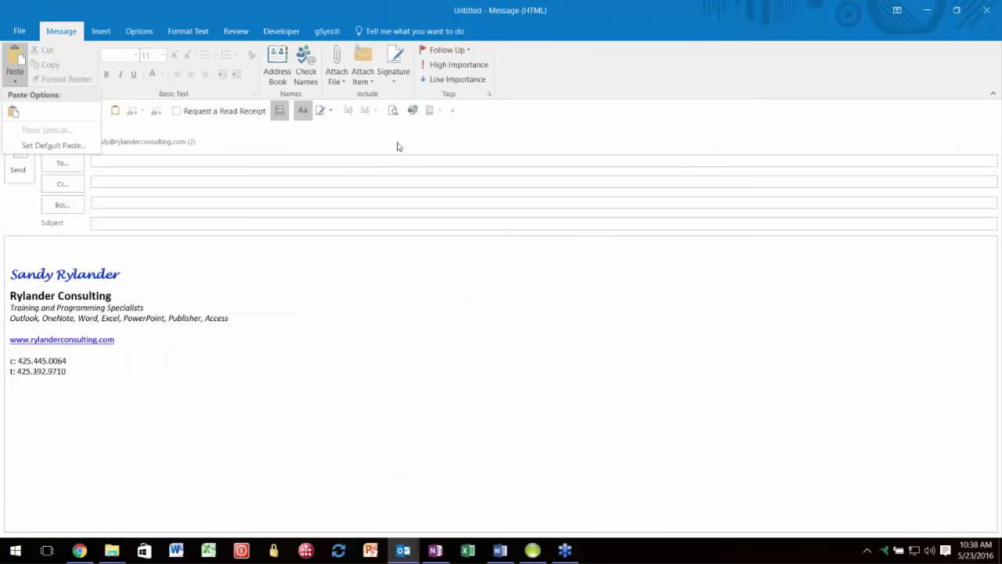
left_click(337, 80)
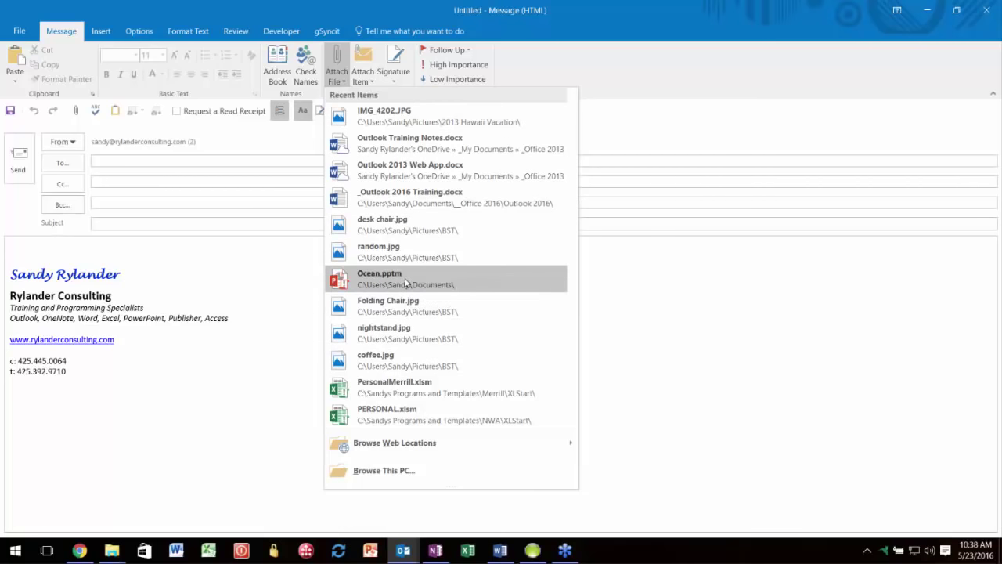
left_click(417, 144)
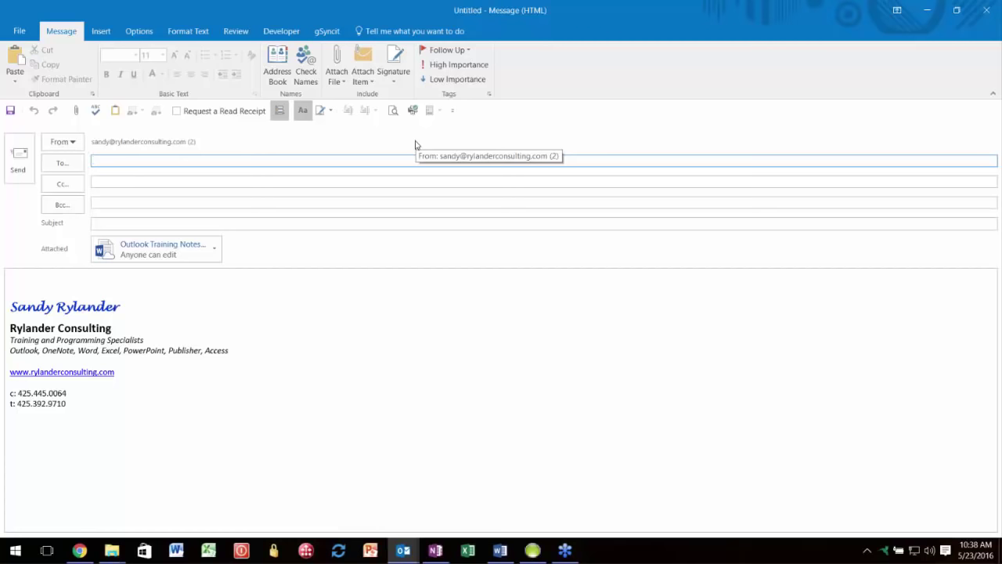
Step: Examine the attached Outlook Training Notes file's options, including Change Permissions, and the recent files offered for attaching
left_click(217, 251)
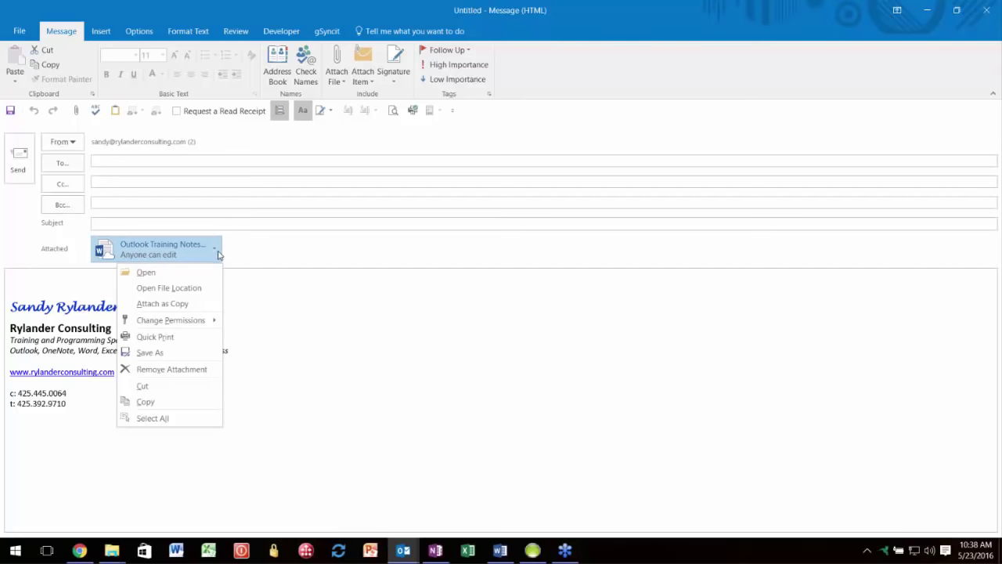
left_click(218, 255)
left_click(215, 252)
mouse_move(187, 321)
left_click(282, 258)
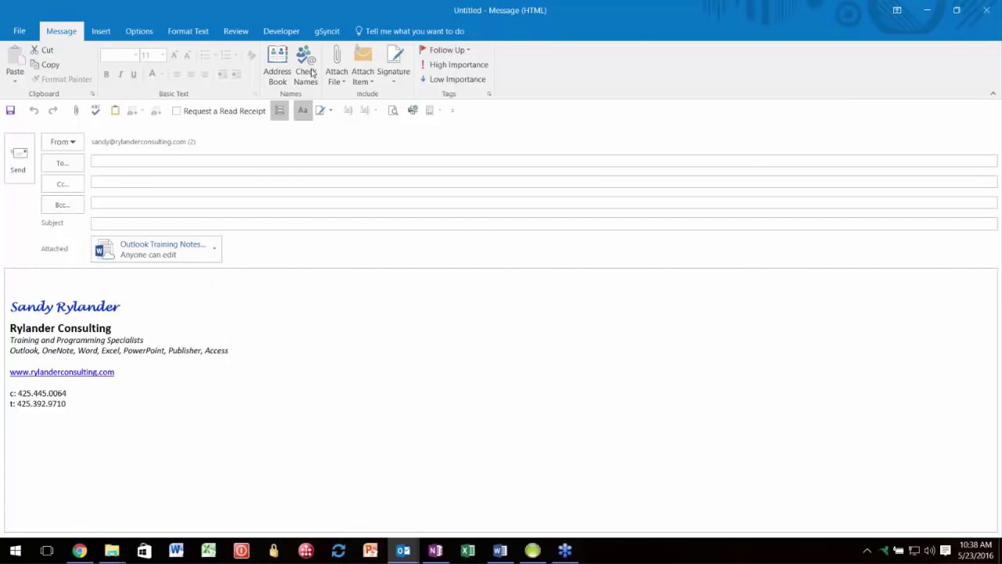
left_click(336, 76)
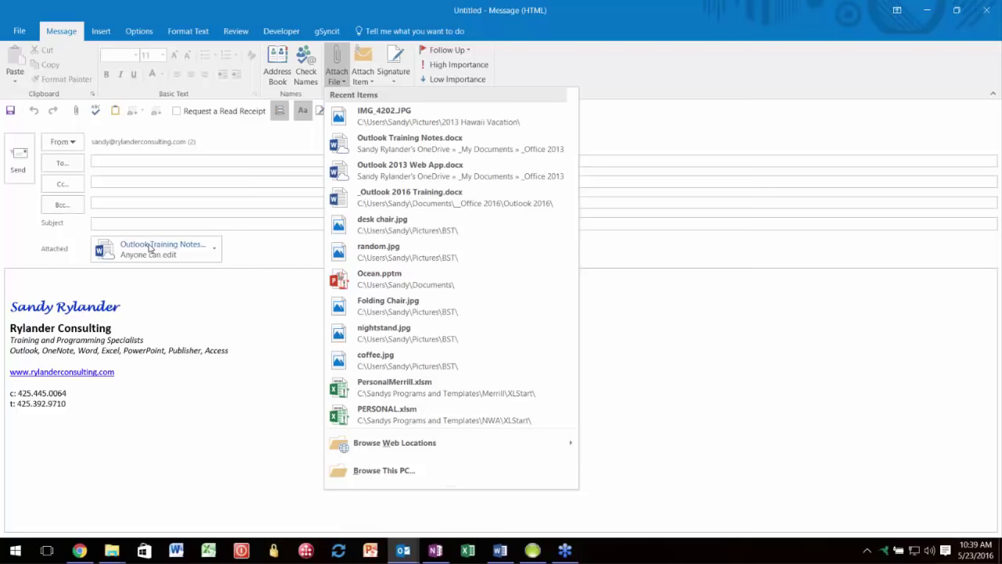
Step: Examine the attached Outlook Training Notes file's options, including its permissions, and the web locations offered for attaching files
left_click(232, 241)
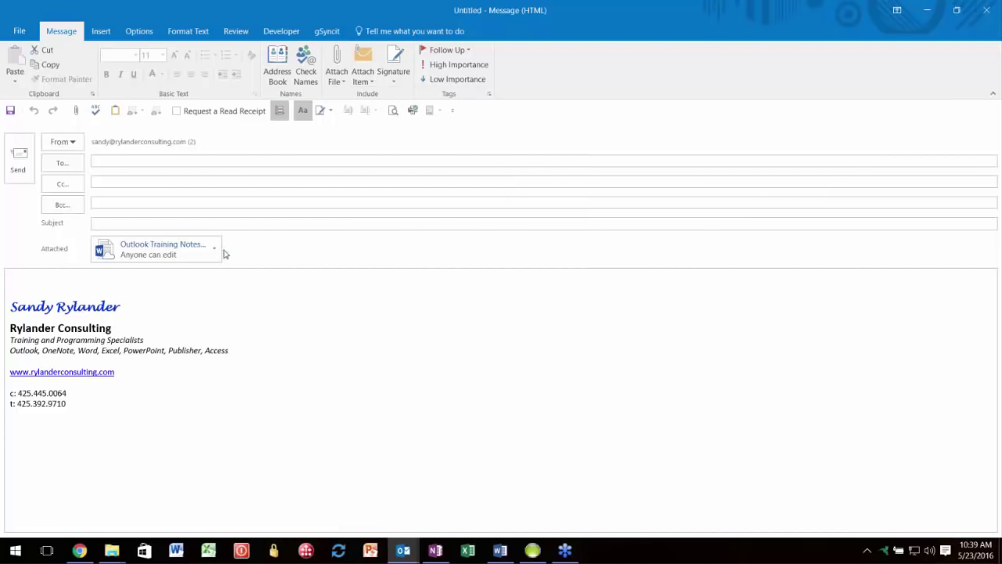
left_click(216, 251)
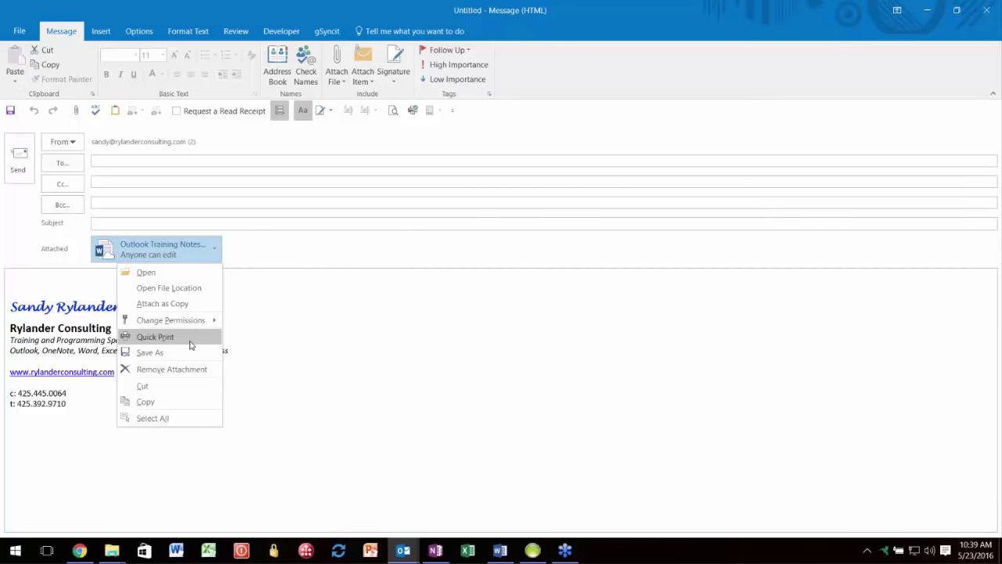
mouse_move(190, 326)
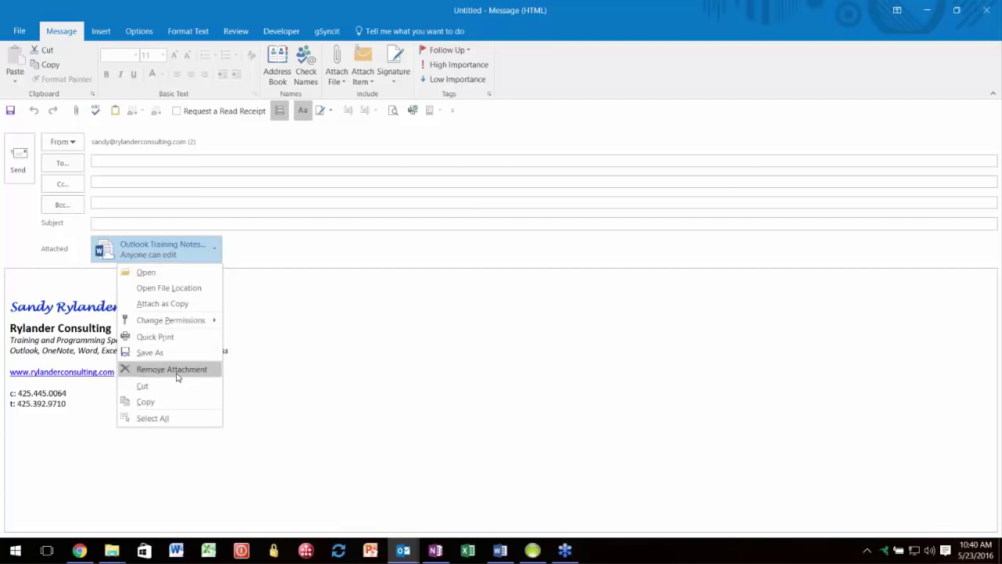
key("Escape")
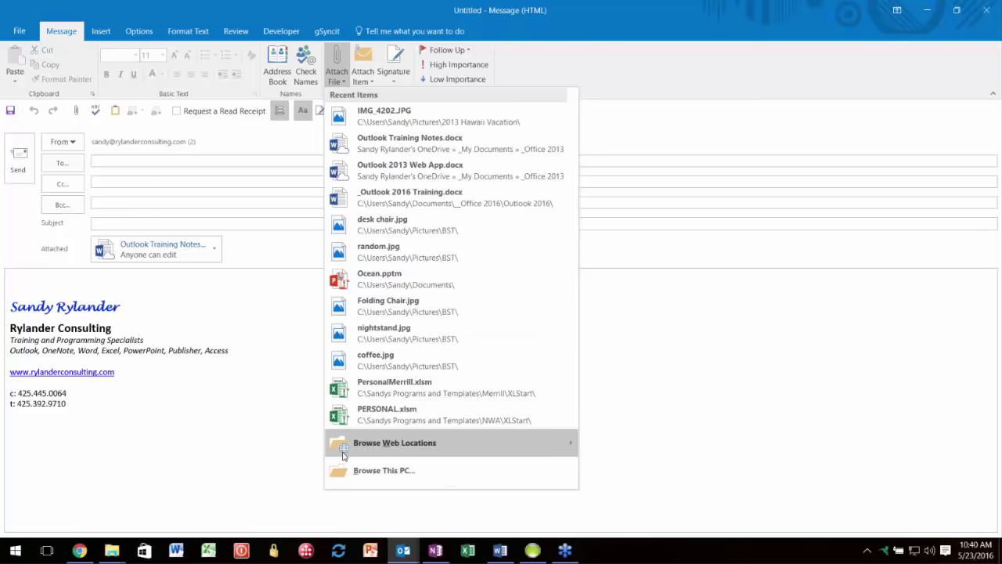
mouse_move(343, 453)
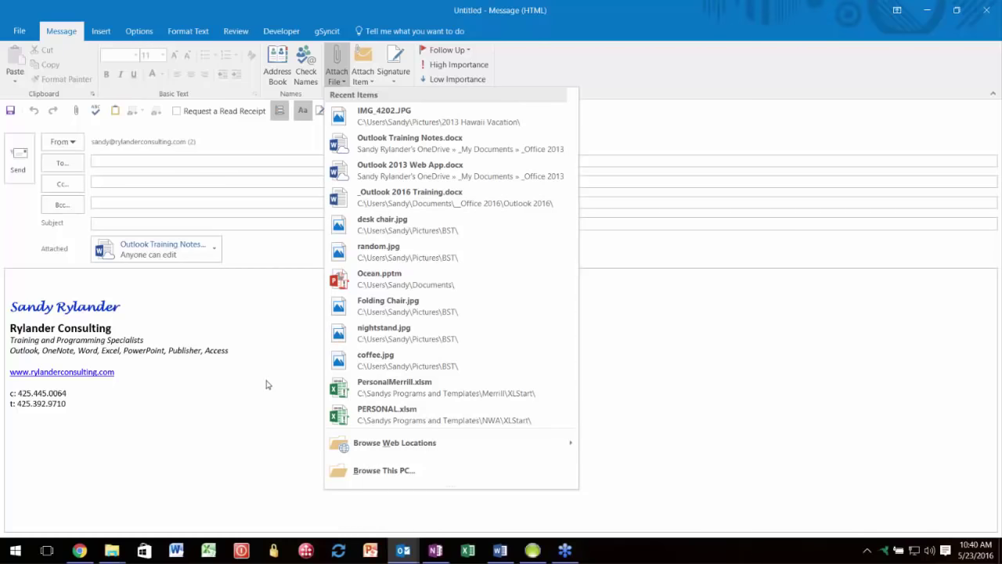
key("Escape")
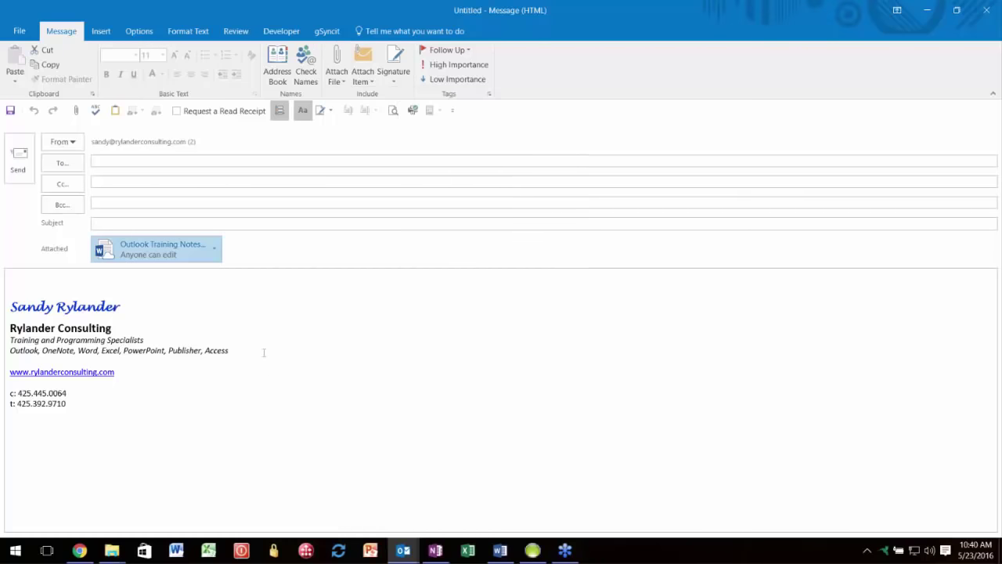
Step: Review the attachment's options once more and close the new email without saving it
left_click(213, 250)
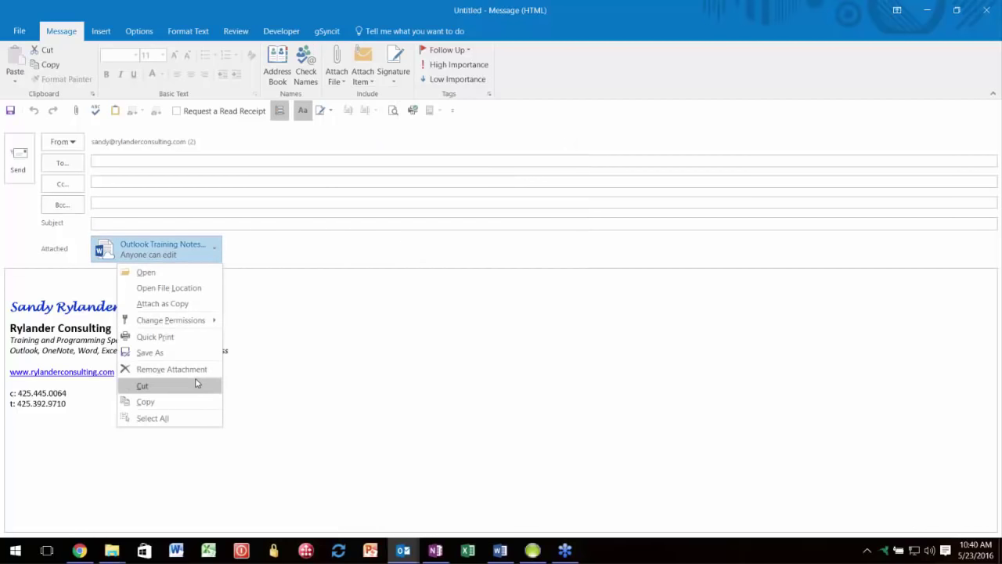
key("Escape")
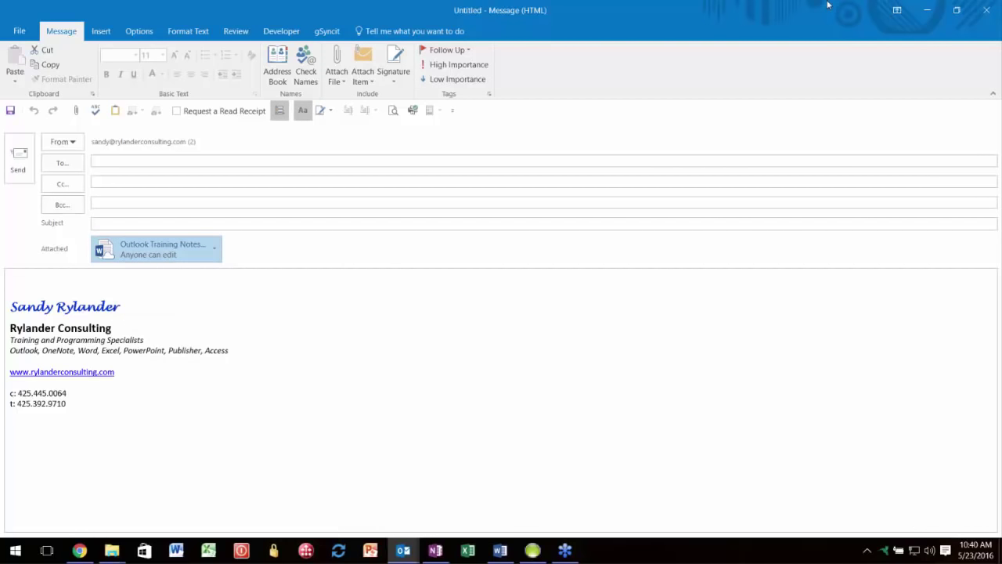
left_click(983, 14)
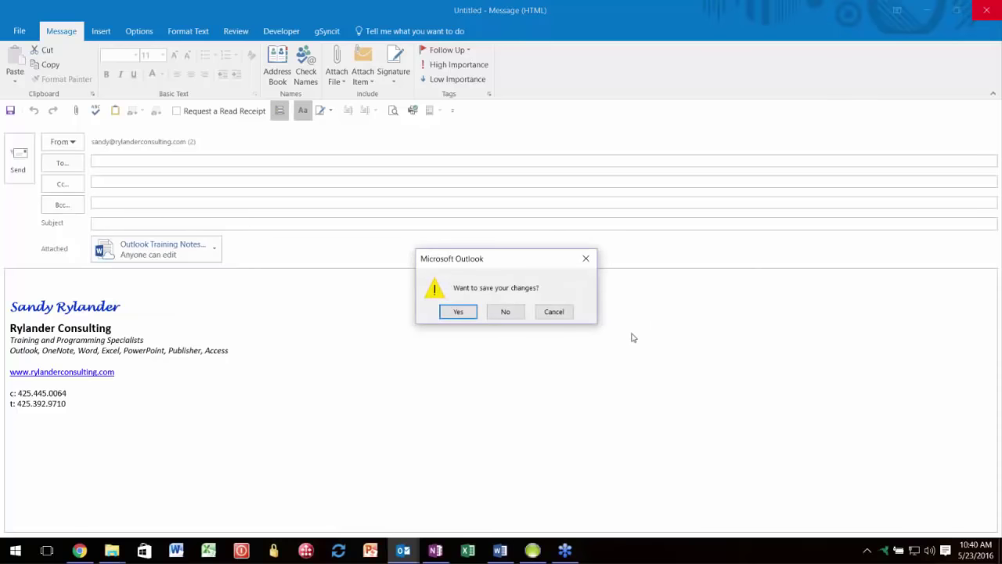
left_click(506, 313)
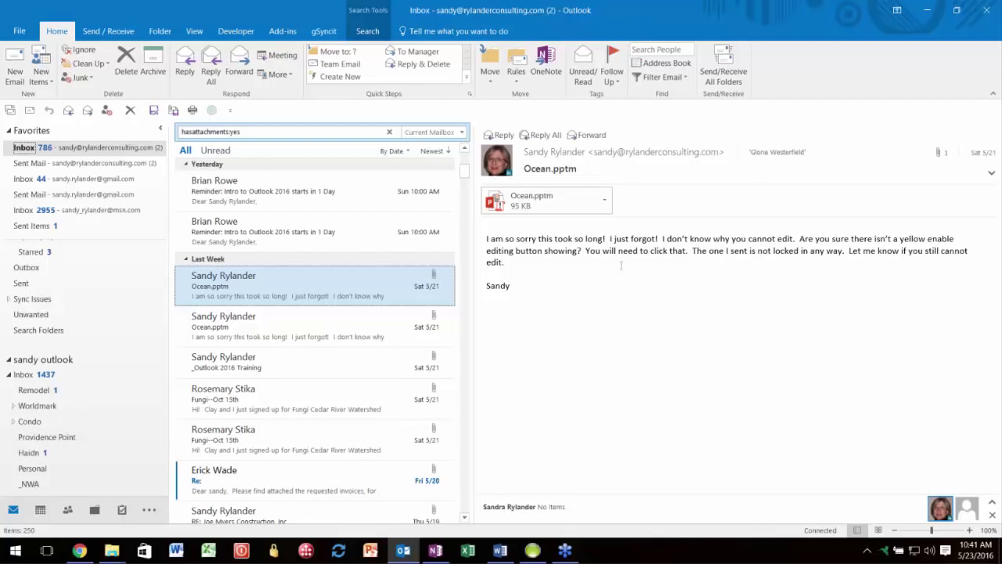
Step: Create a new email, enter kasjflk as a trial subject and clear it again
left_click(9, 72)
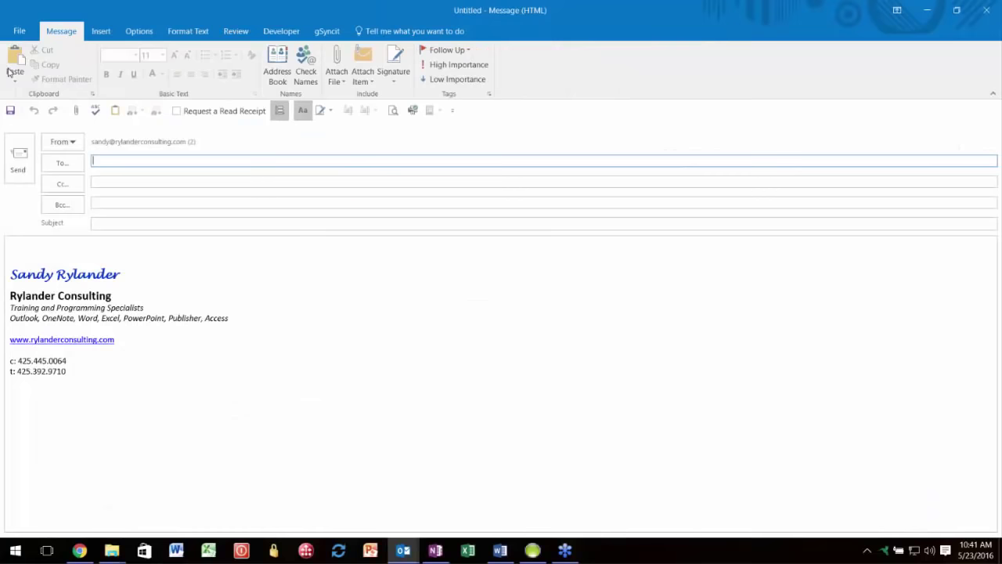
left_click(9, 72)
left_click(124, 229)
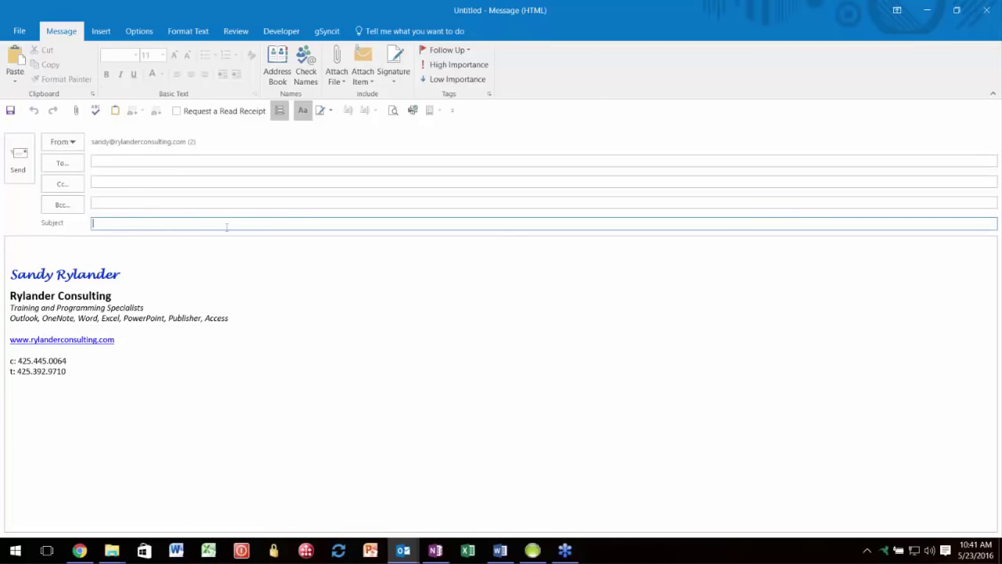
type("kasjflk")
key("BackSpace")
key("BackSpace")
key("BackSpace")
key("BackSpace")
key("BackSpace")
key("BackSpace")
key("BackSpace")
Step: Bring up the To field's recipient suggestions for sa, and replace that entry with a contact's first name to view its matches
left_click(131, 161)
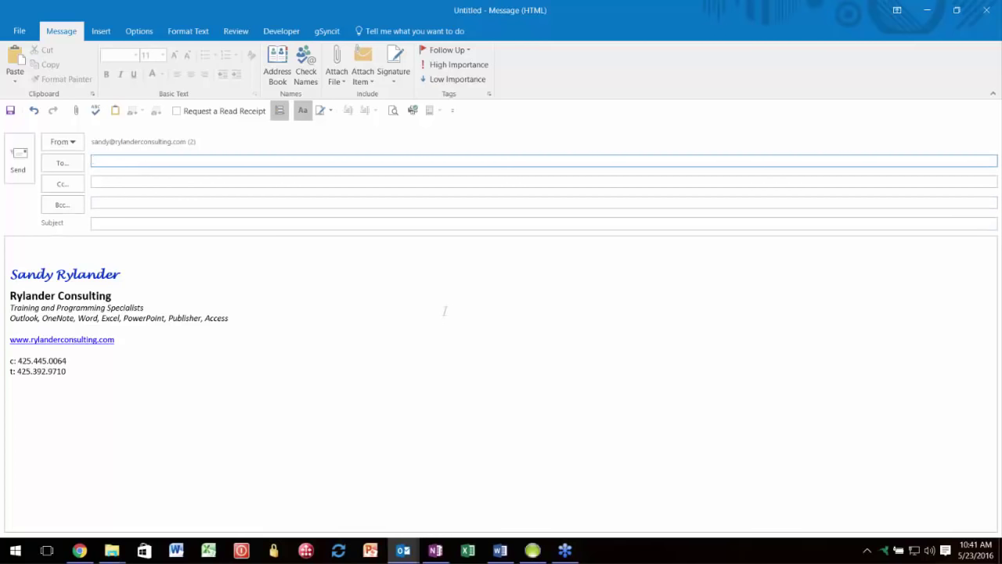
type("sa")
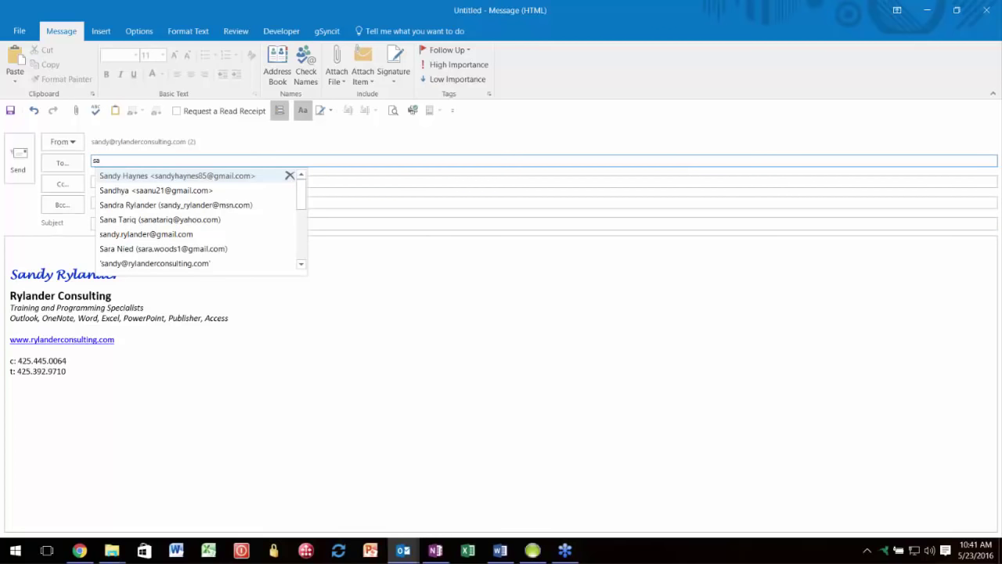
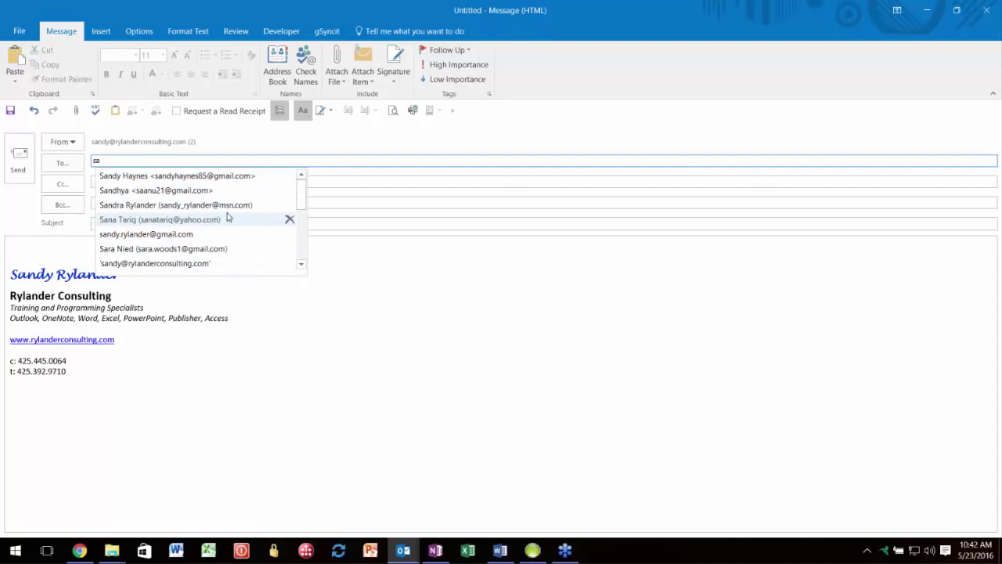
left_click(97, 161)
left_click_drag(100, 161, 88, 163)
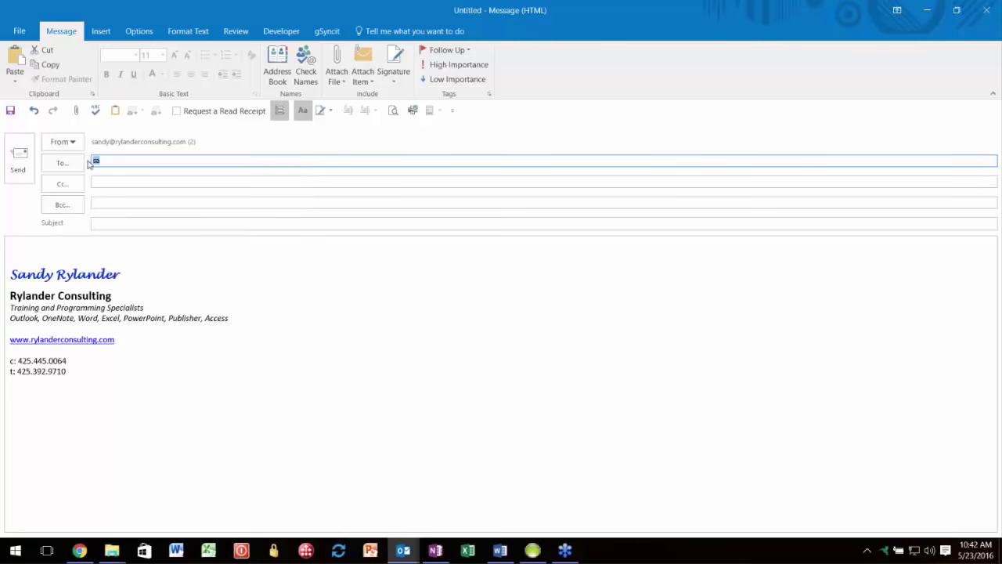
type("roger")
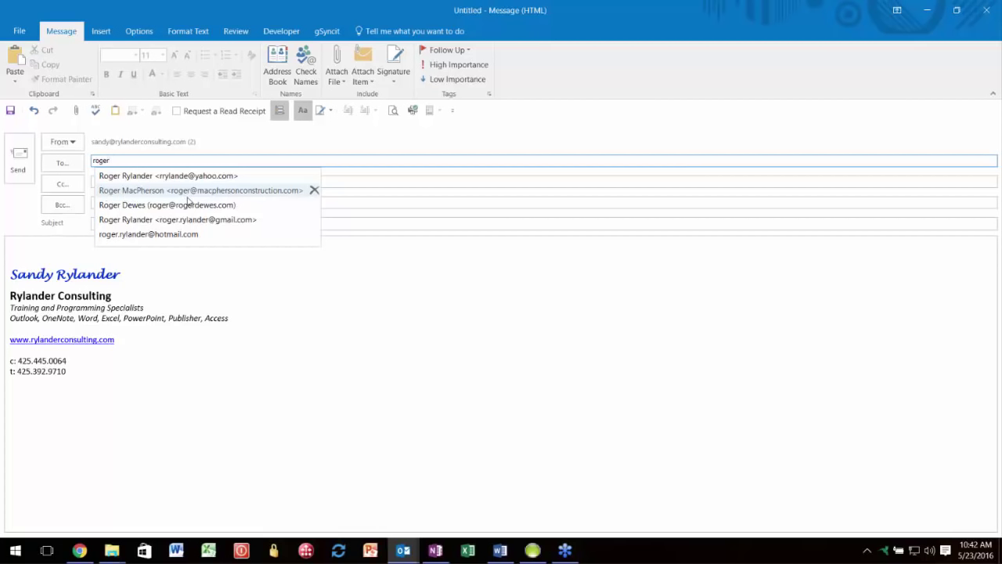
Step: Remove the four unwanted addresses from the To field's suggestions, keeping only the first suggested contact
left_click(314, 190)
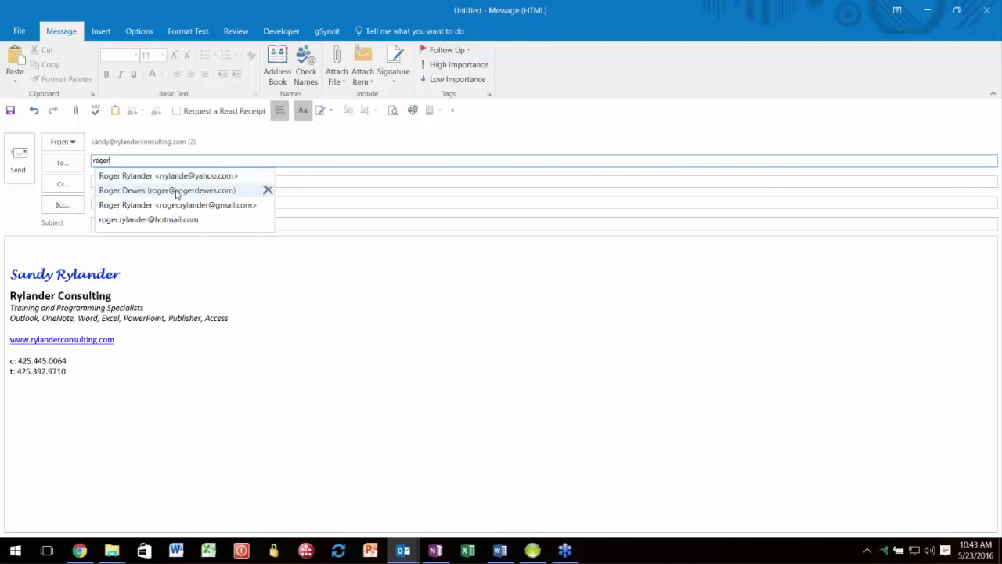
left_click(267, 191)
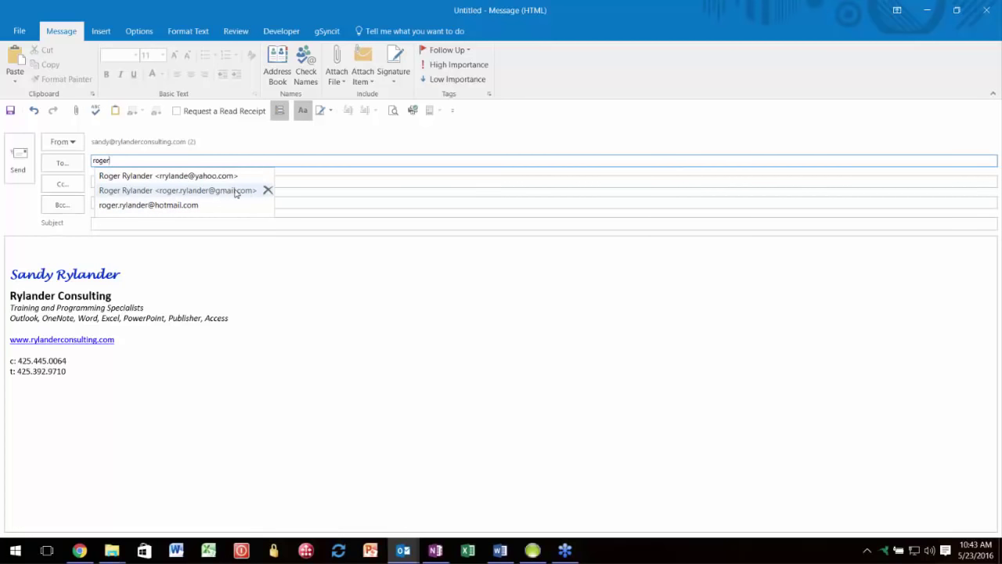
left_click(268, 191)
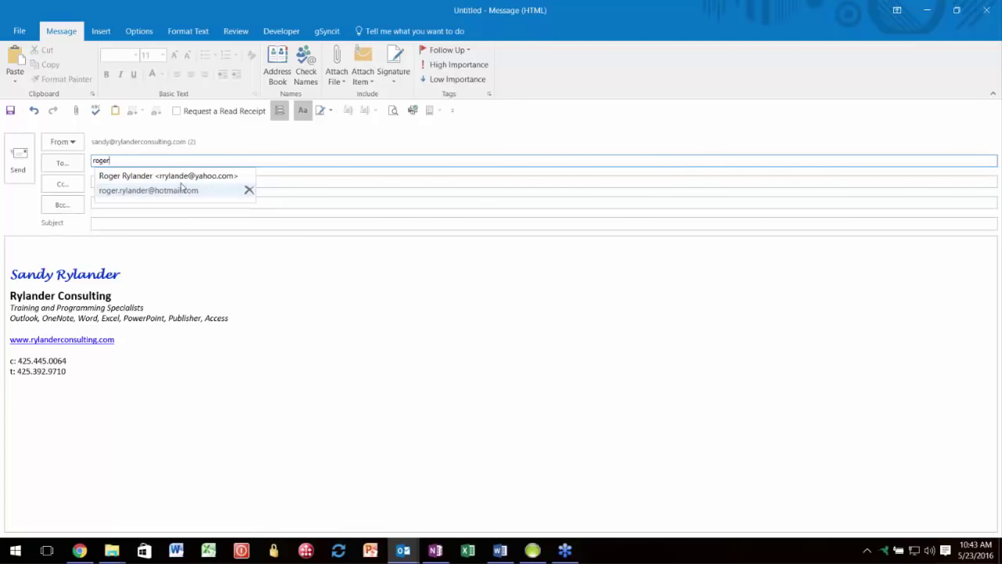
left_click(249, 190)
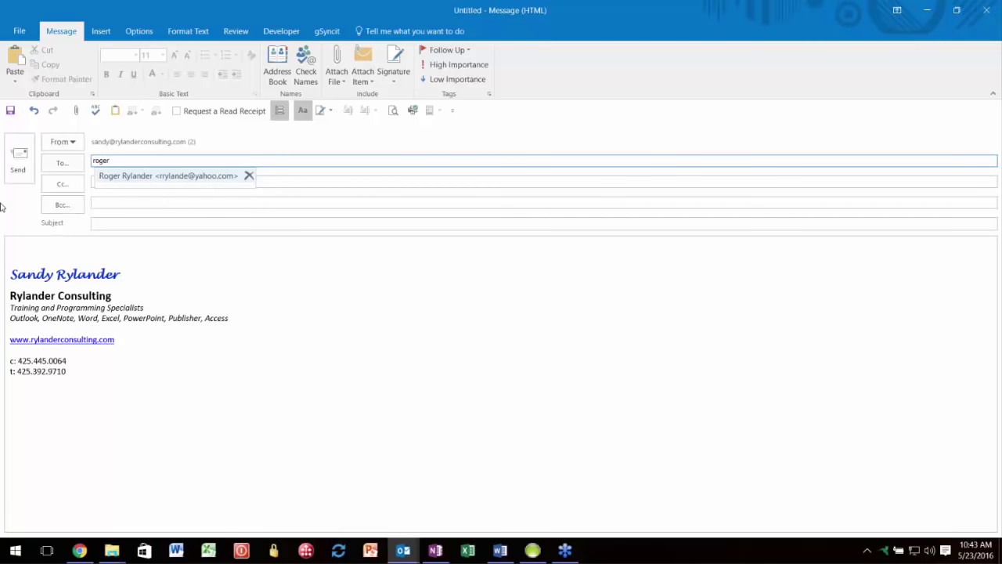
Step: Clear the To field and close the email without saving changes
double_click(119, 162)
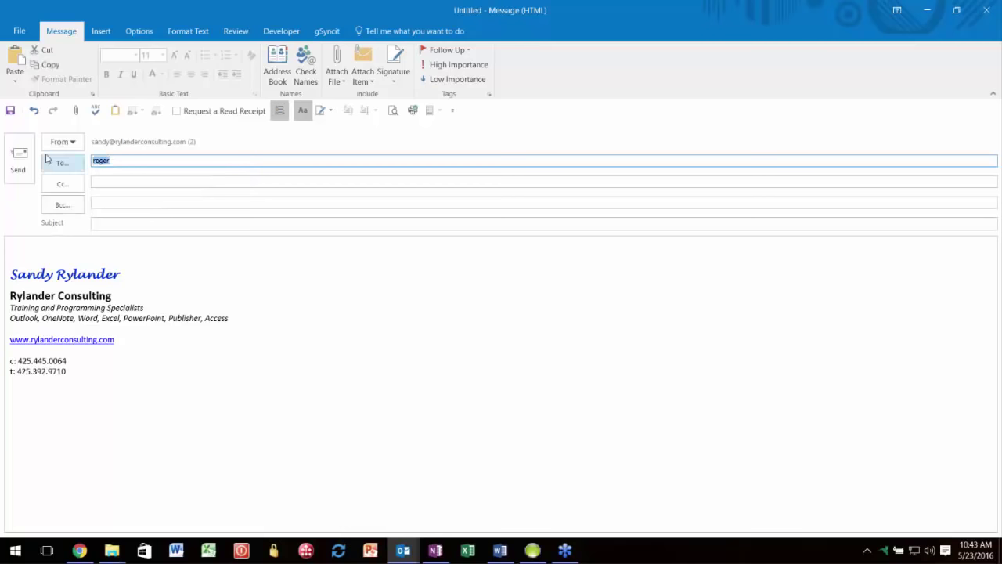
key("Delete")
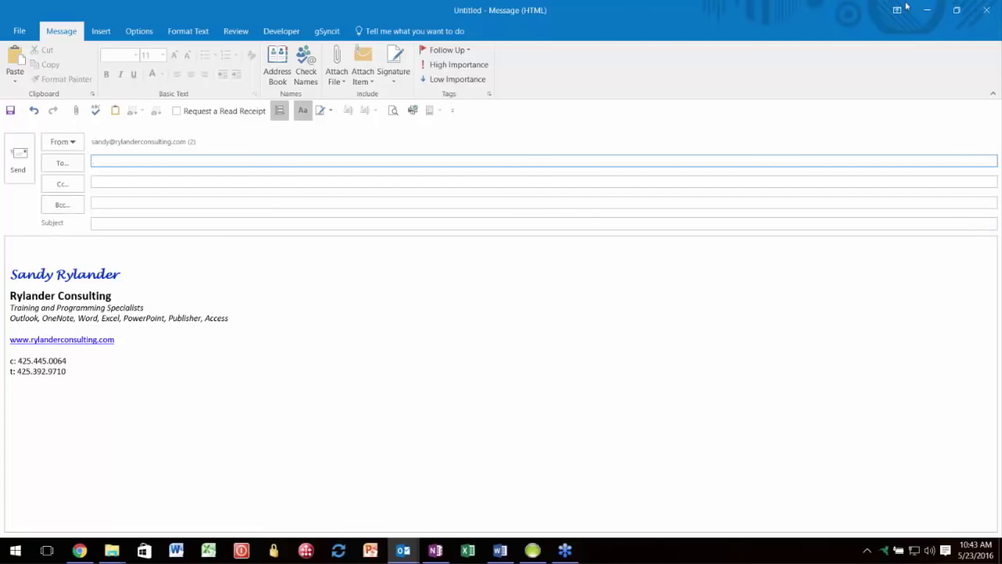
left_click(986, 10)
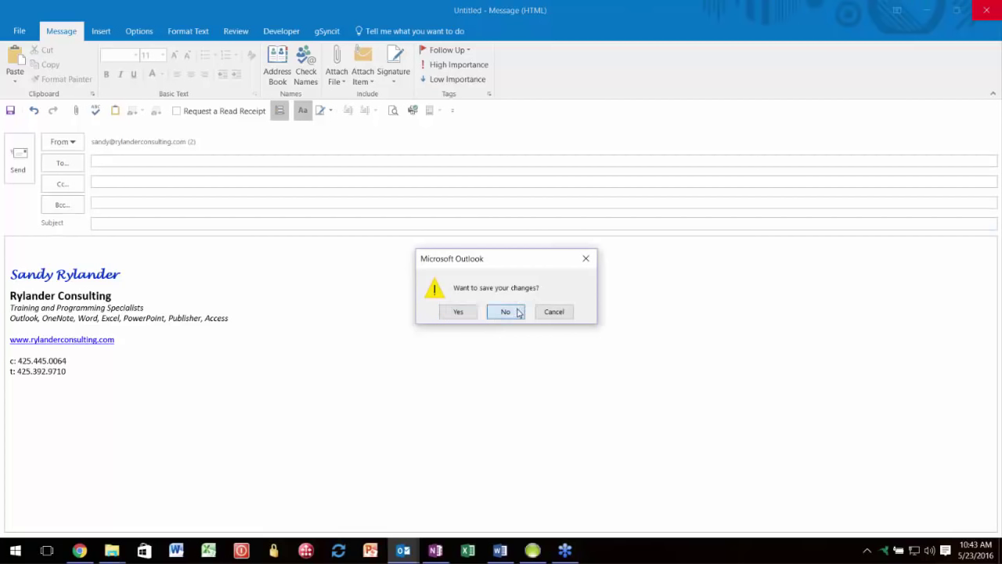
left_click(507, 311)
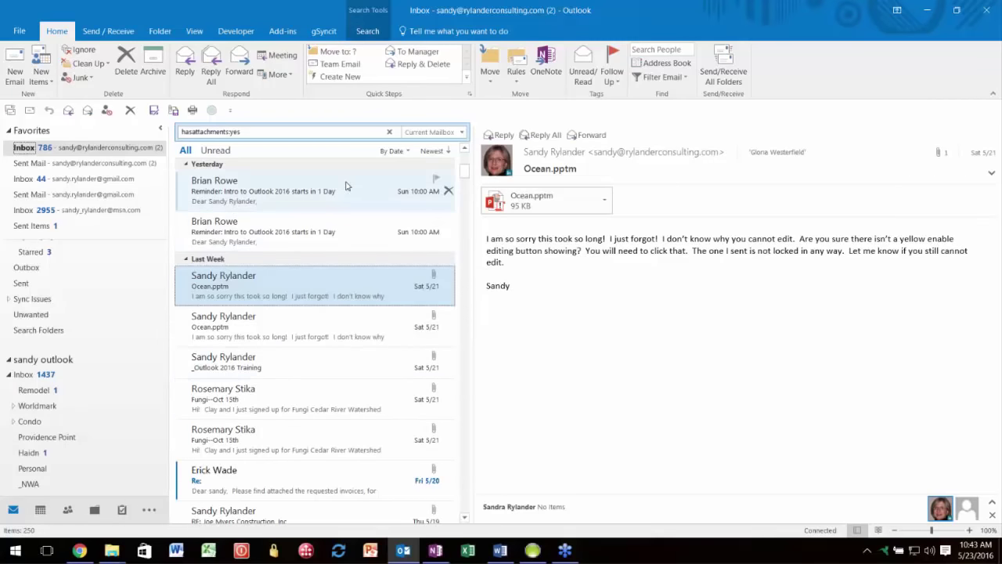
Step: Arrange the messages with attachments by From and browse up through the sender groups
left_click(396, 152)
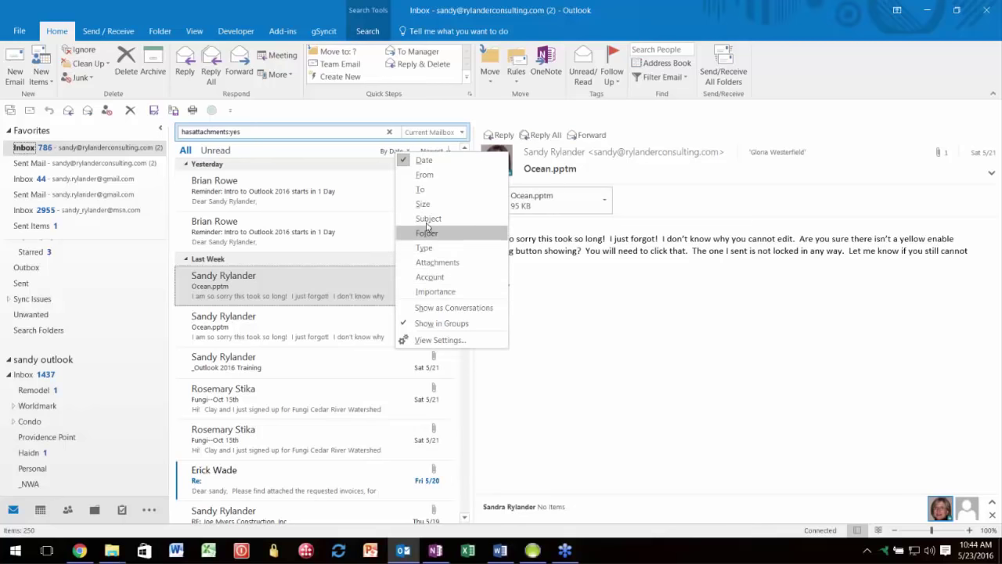
left_click(423, 176)
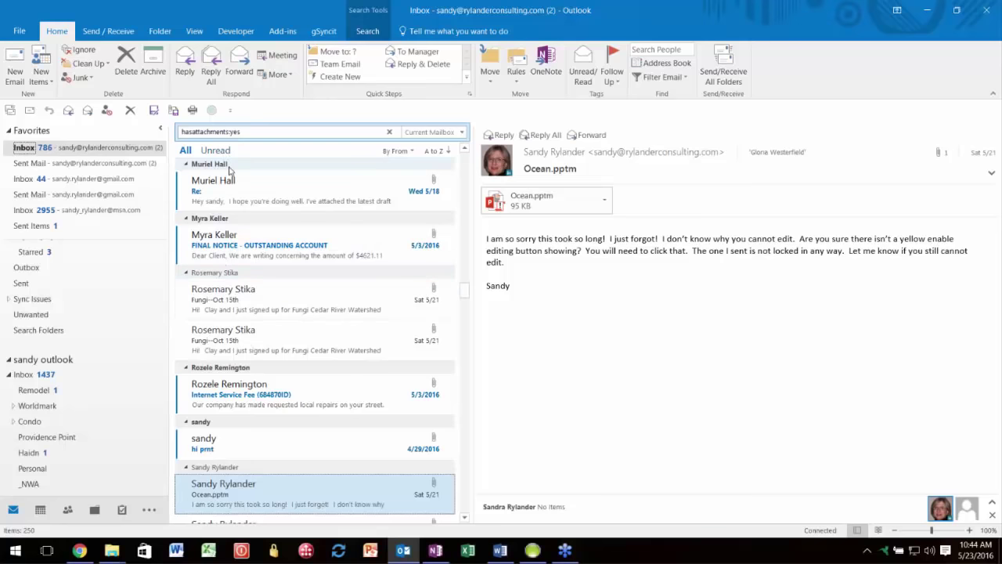
scroll(232, 181, "up", 3)
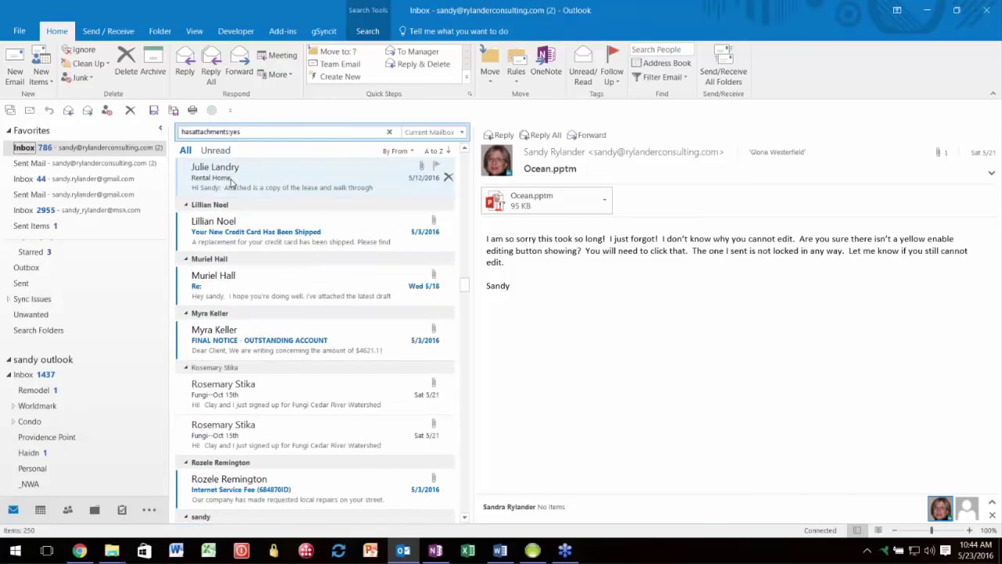
scroll(232, 181, "up", 10)
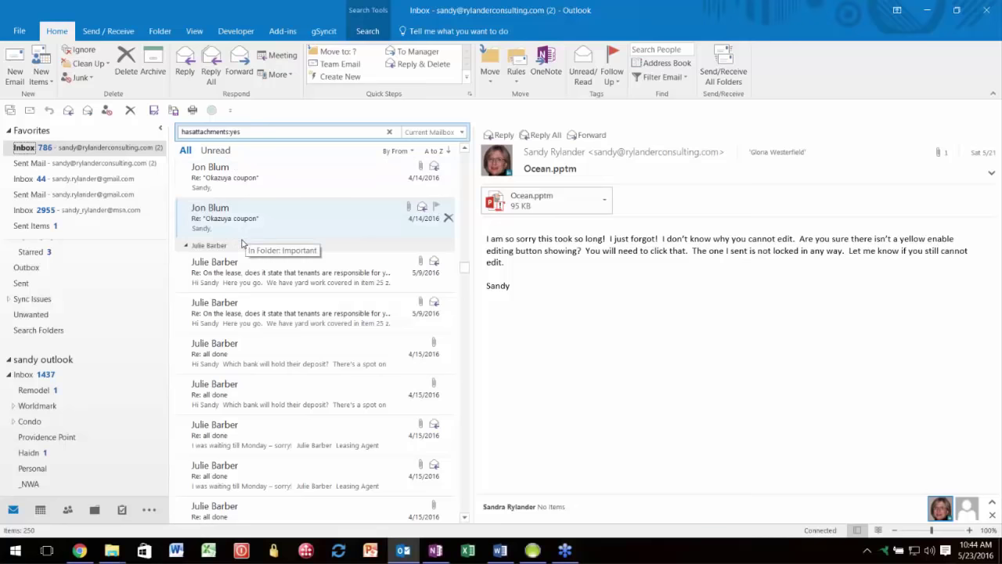
Step: Collapse the three consecutive sender groups directly below the Okazuya coupon messages
left_click(187, 249)
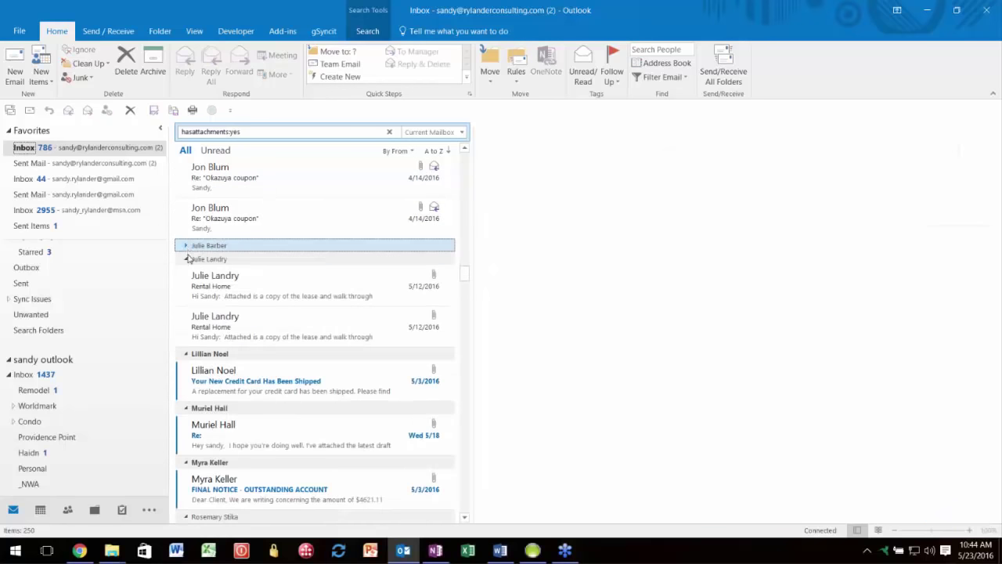
left_click(186, 260)
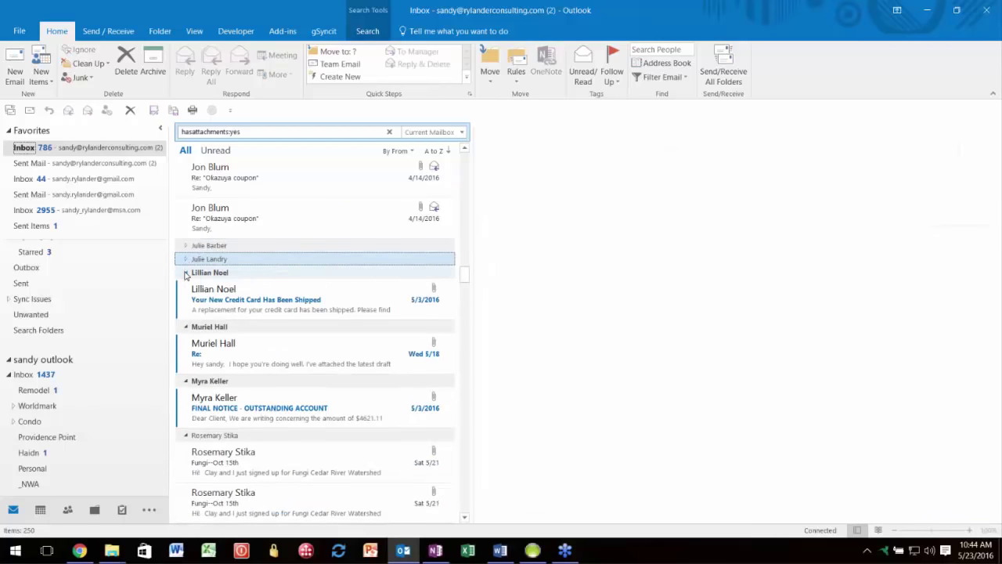
left_click(186, 273)
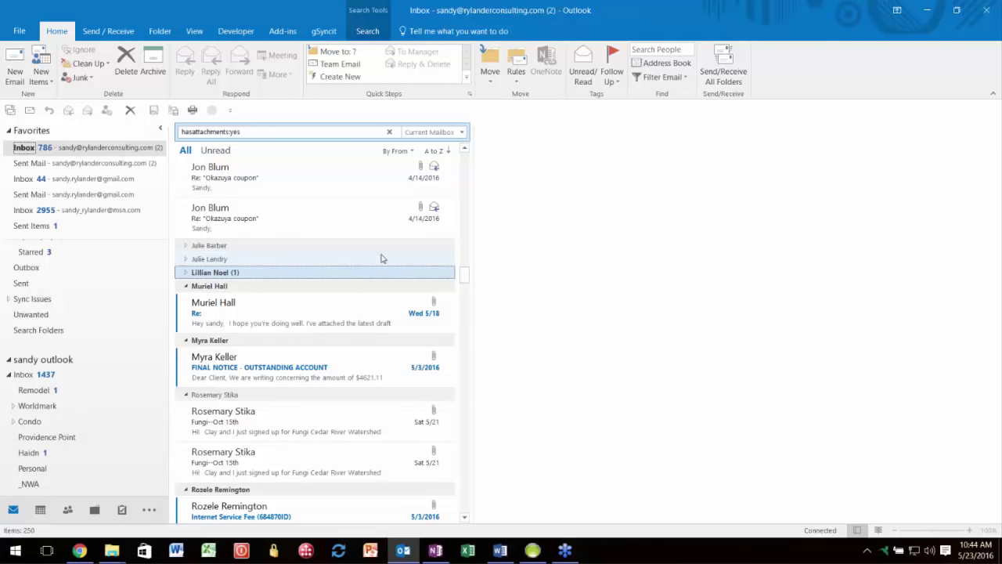
Step: Collapse all sender groups in the message list and select one of the collapsed groups
right_click(297, 263)
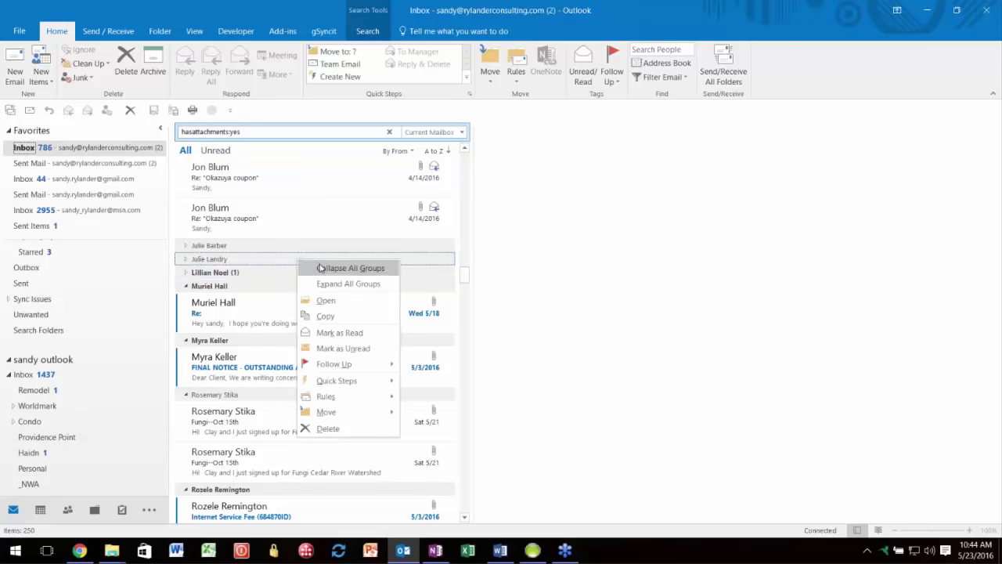
left_click(336, 269)
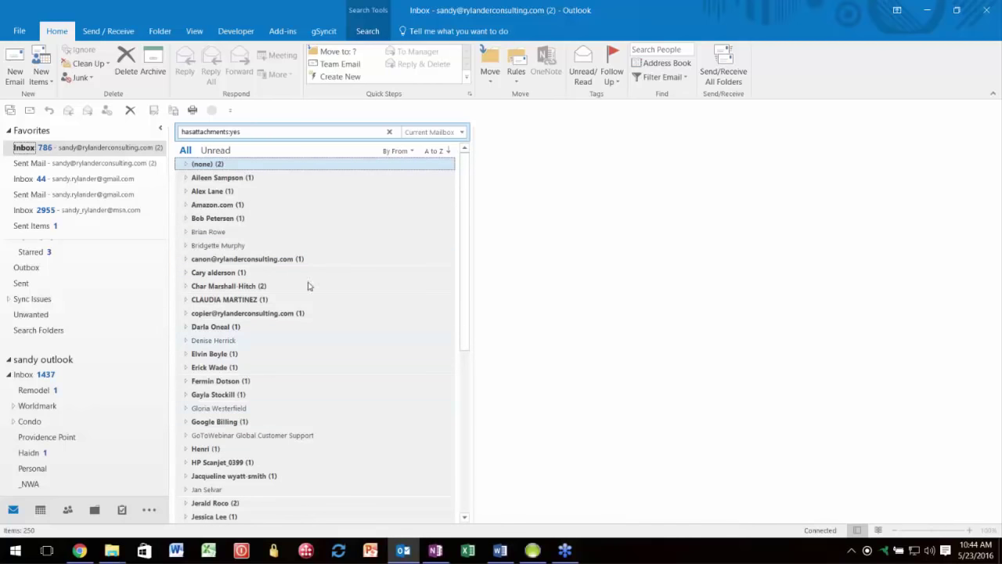
left_click(322, 343)
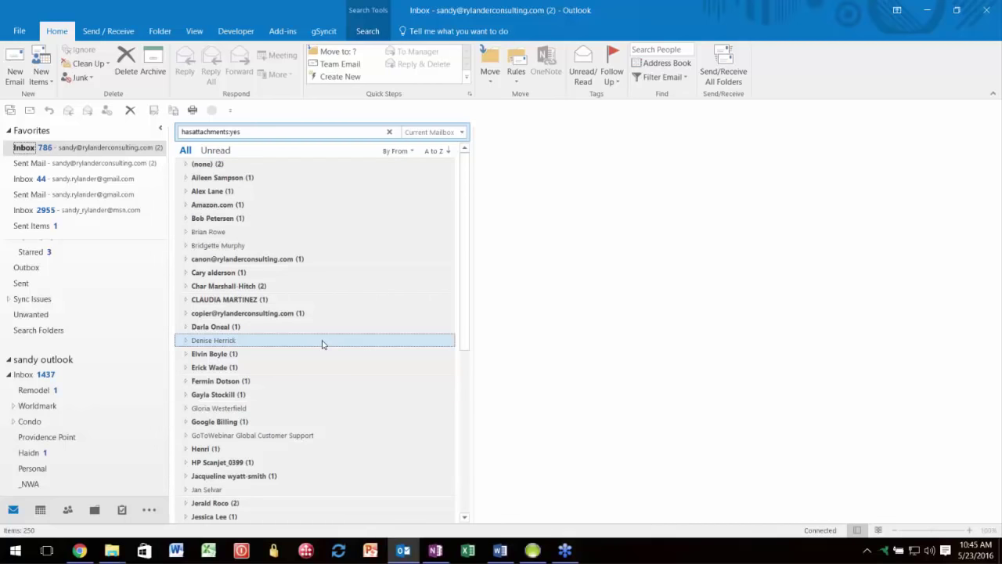
Step: Jump to the sender groups starting with R, then go back up and expand the group with the Intro to Outlook 2016 reminders
key("r")
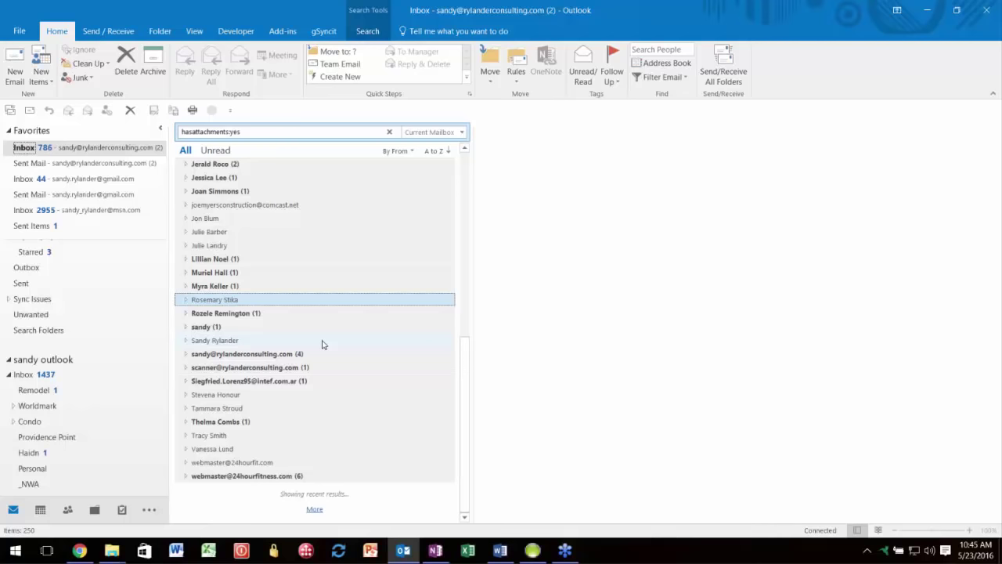
scroll(322, 345, "up", 7)
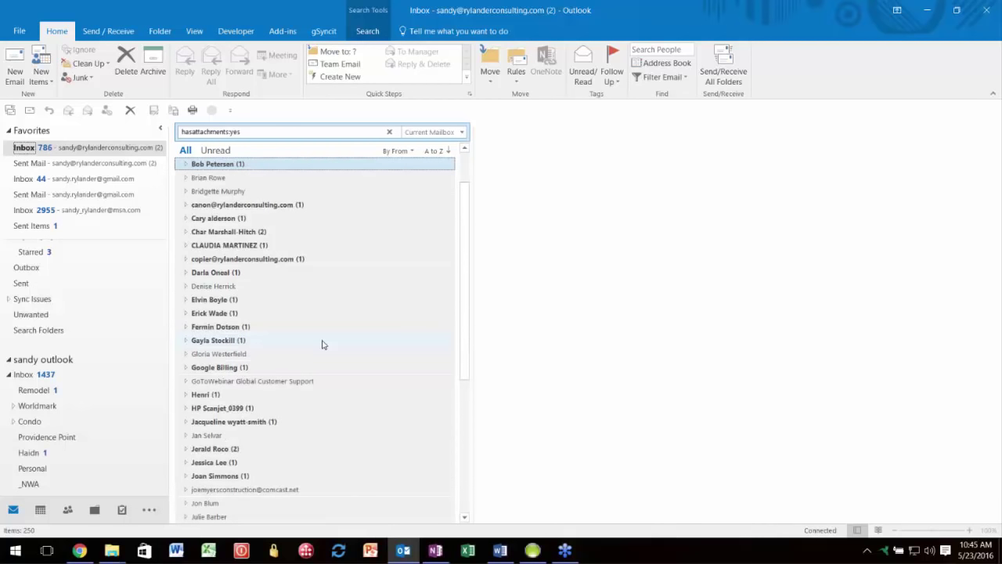
left_click(186, 180)
left_click(186, 179)
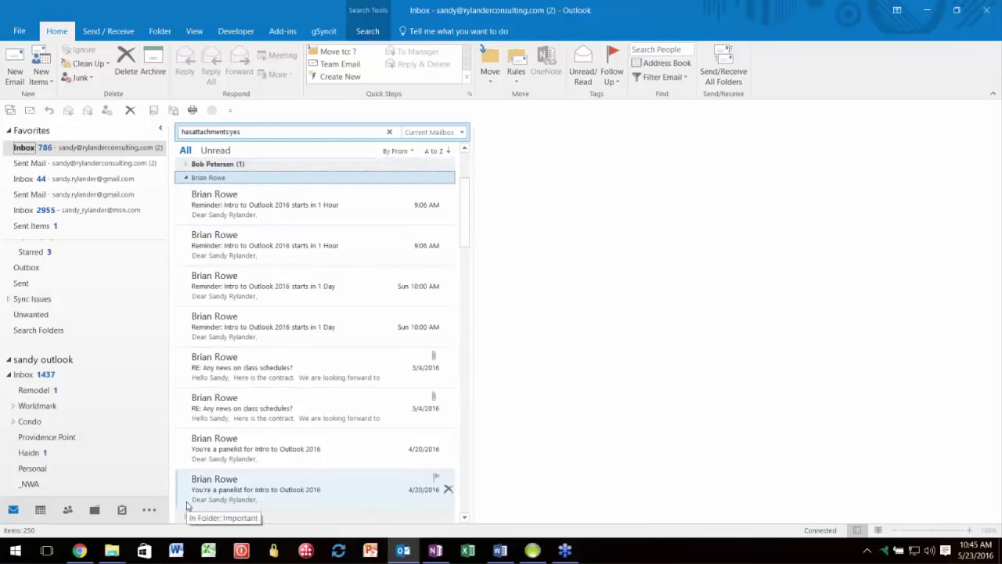
Step: Create a subfolder named with the sender's first name in the Inbox that contains the Remodel folder
right_click(23, 380)
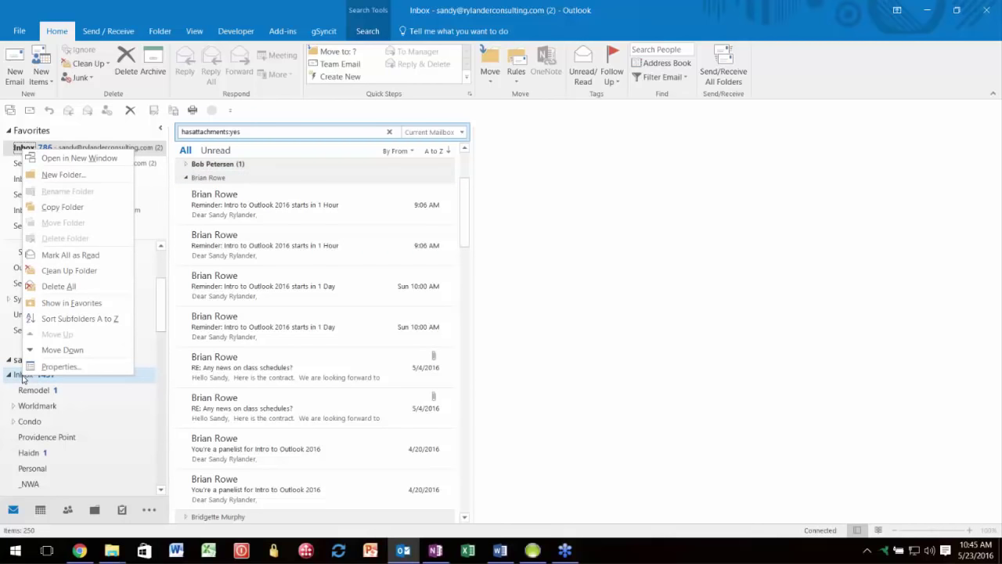
left_click(66, 180)
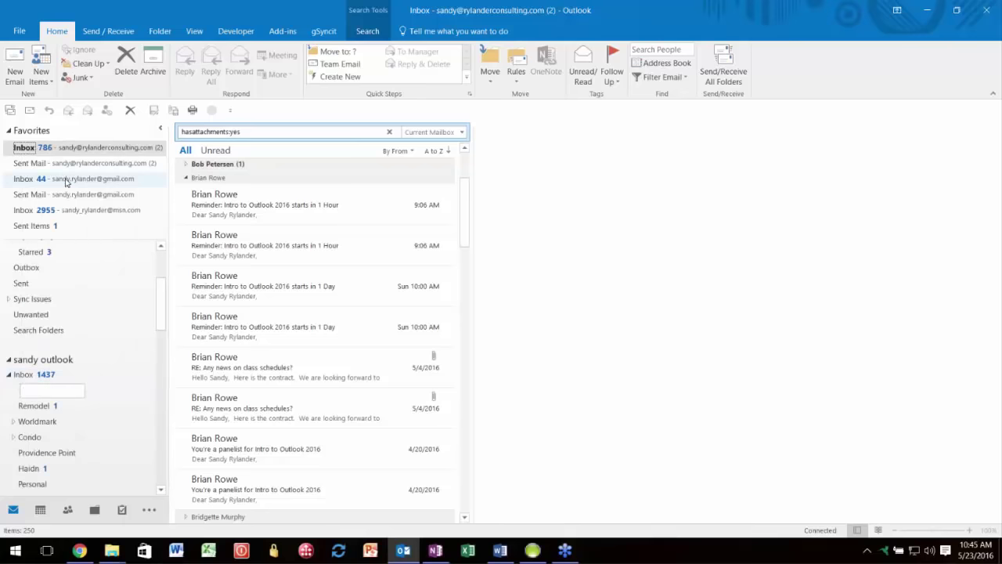
type("Br")
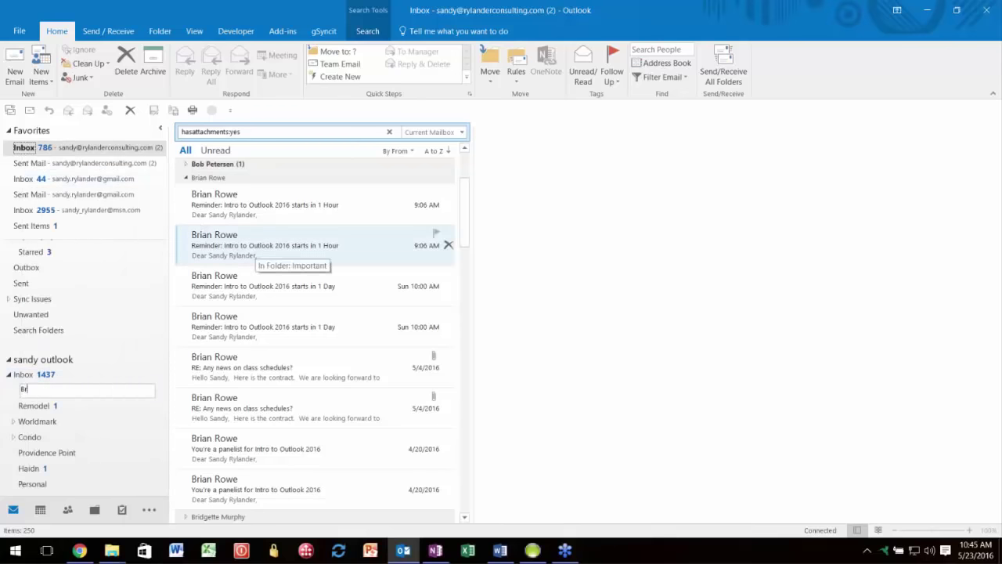
type("ian")
key("Return")
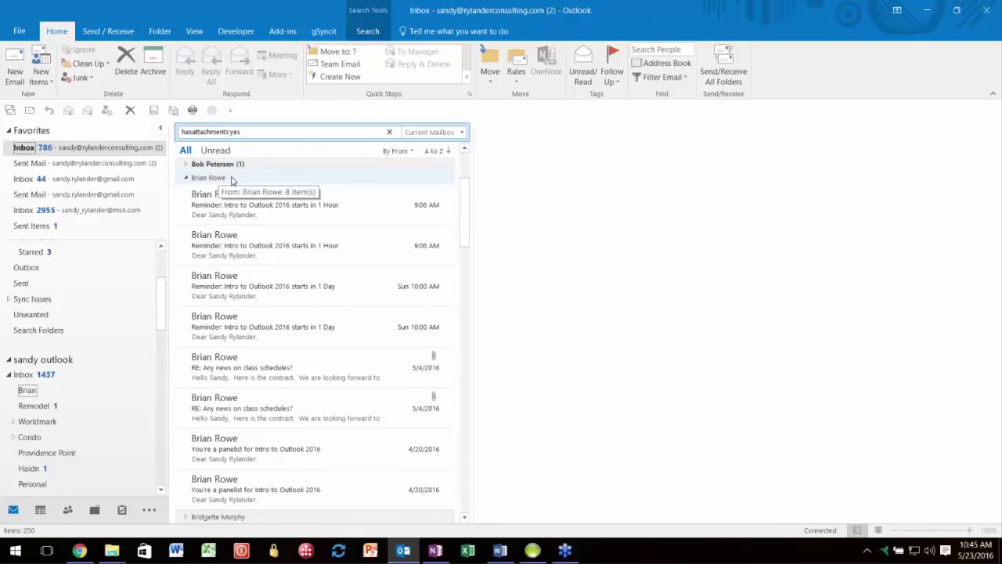
Step: Select the whole expanded sender group, then narrow the selection to its first four, sixth and eighth messages
left_click_drag(232, 181, 221, 178)
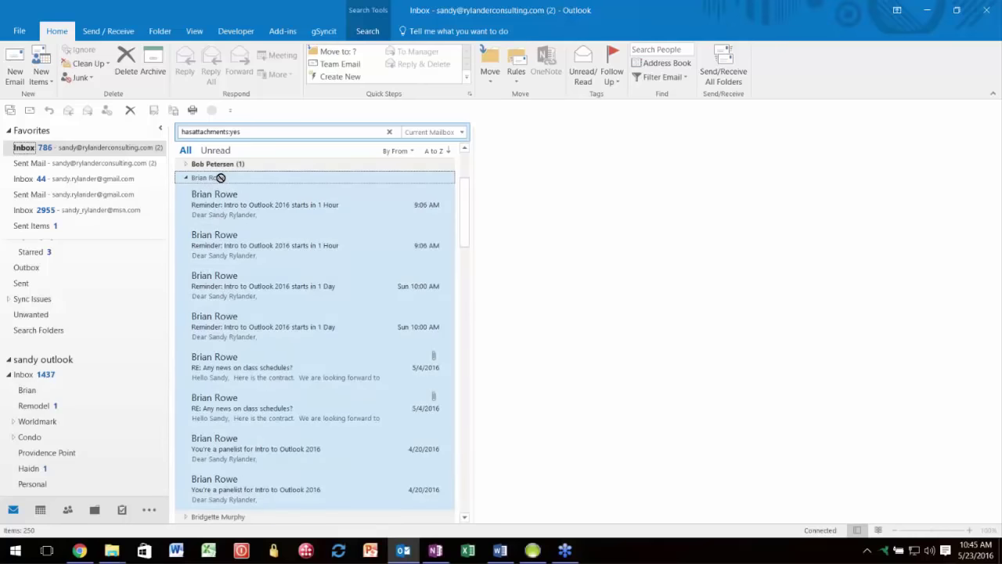
left_click_drag(221, 177, 281, 290)
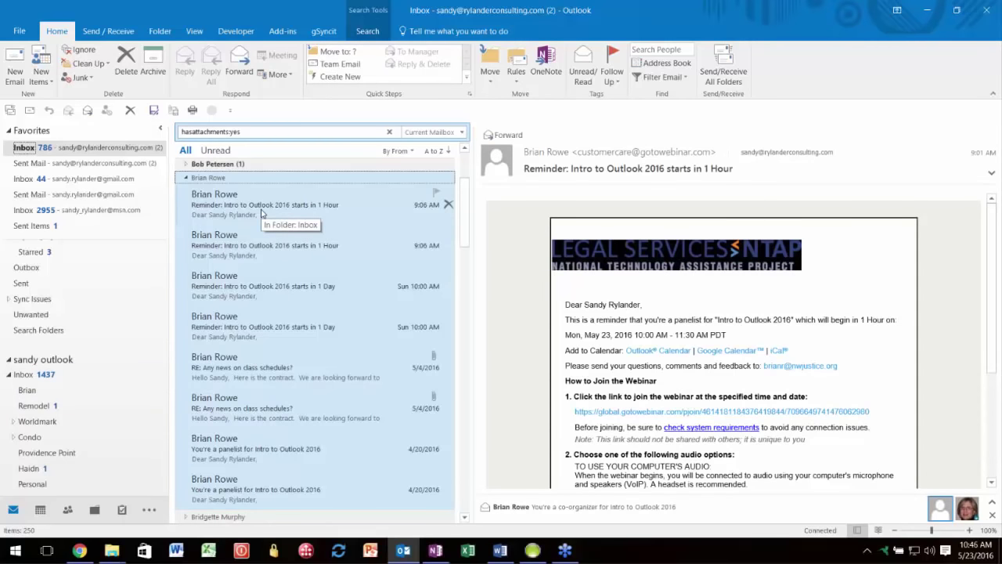
left_click(262, 213)
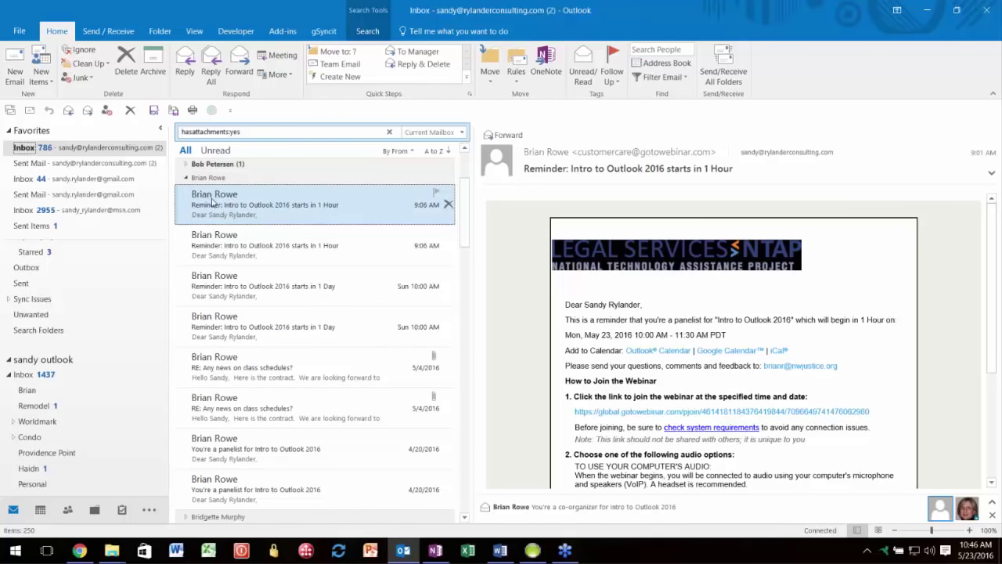
left_click(265, 332, "shift")
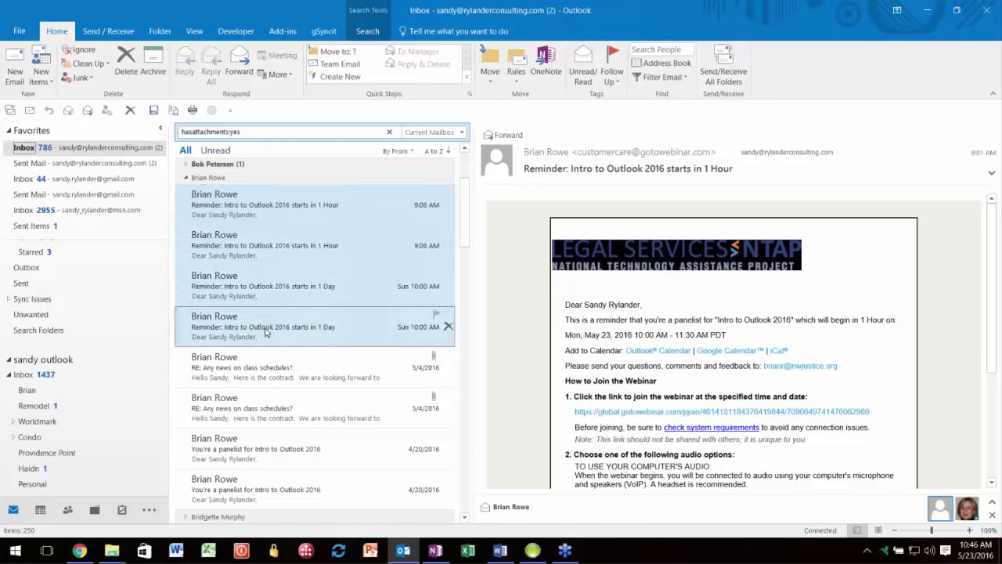
left_click(263, 408, "ctrl")
left_click(252, 489, "ctrl")
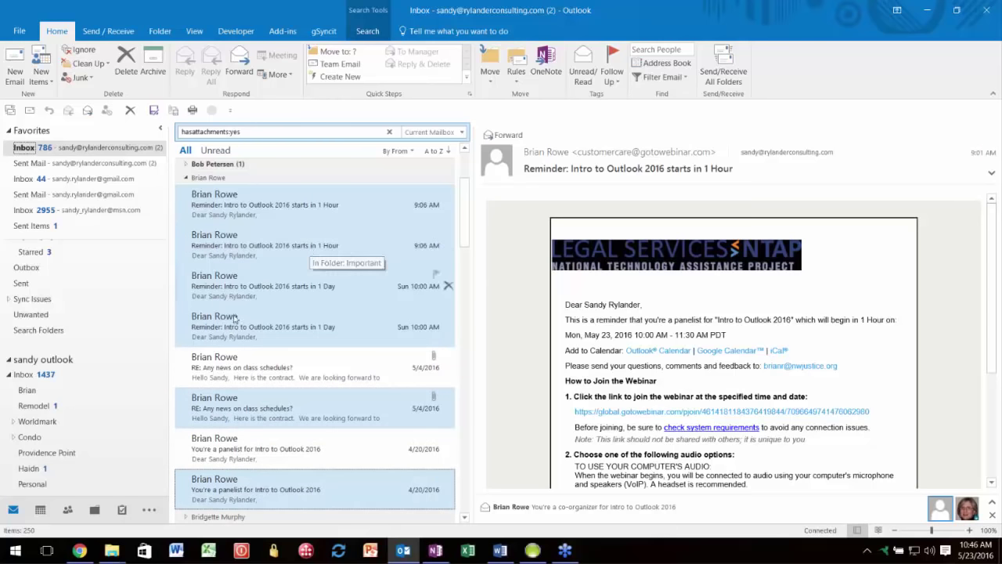
Step: Open the new Inbox subfolder and move it between the Remodel and Worldmark folders
right_click(27, 391)
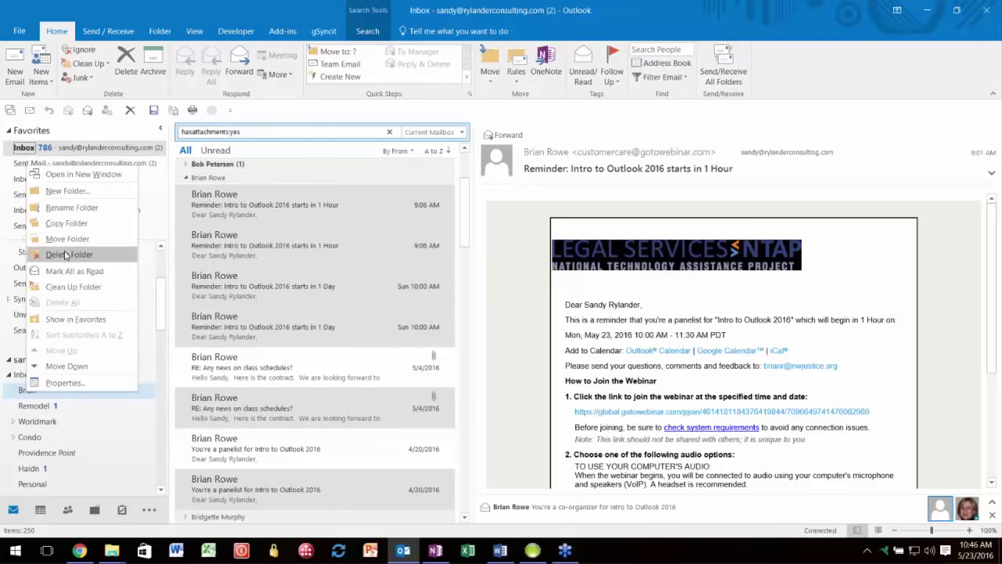
left_click(23, 394)
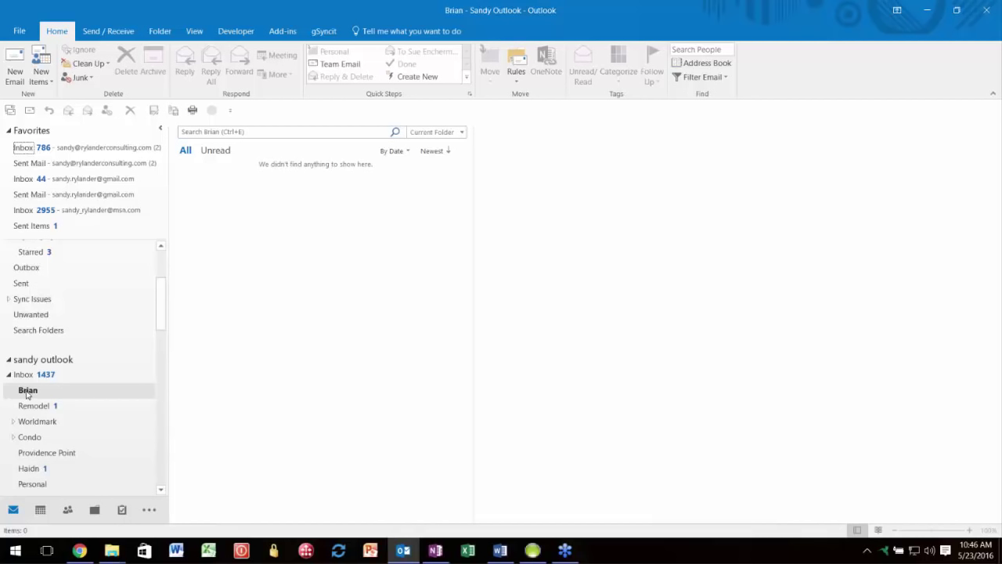
left_click_drag(27, 395, 81, 422)
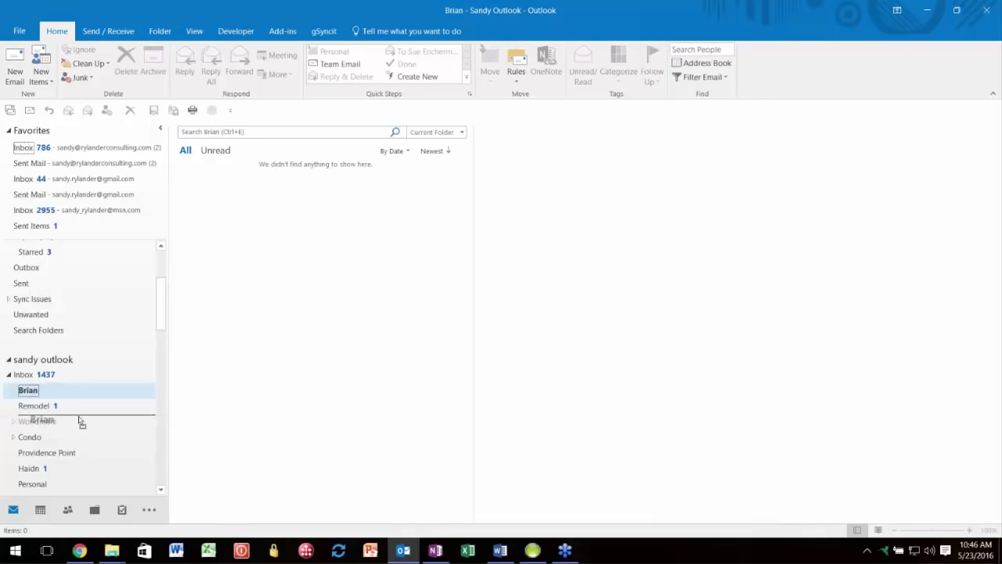
left_click_drag(80, 421, 76, 418)
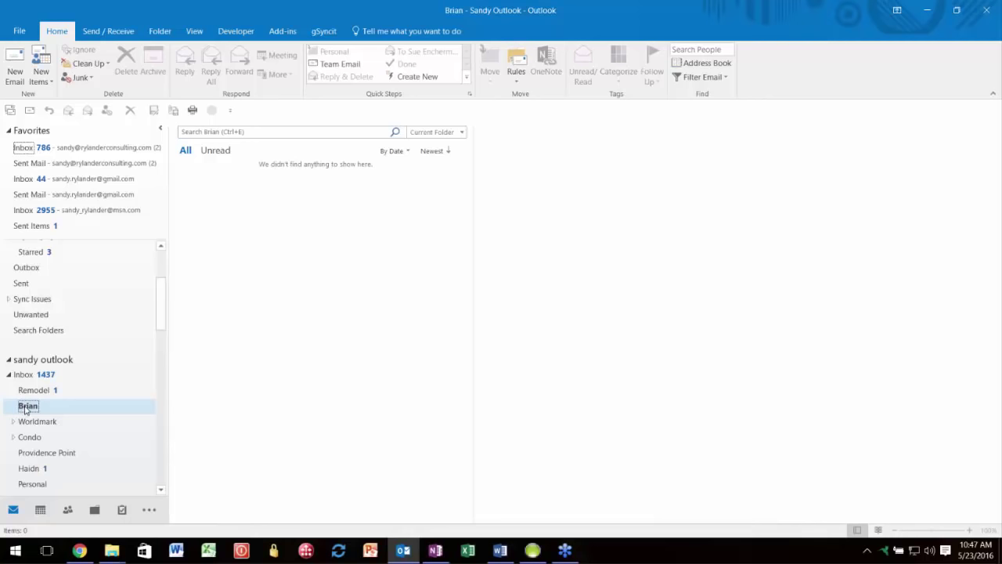
Step: Add the new subfolder to Favorites below Sent Items, open it there, and remove it from Favorites
left_click_drag(28, 409, 50, 236)
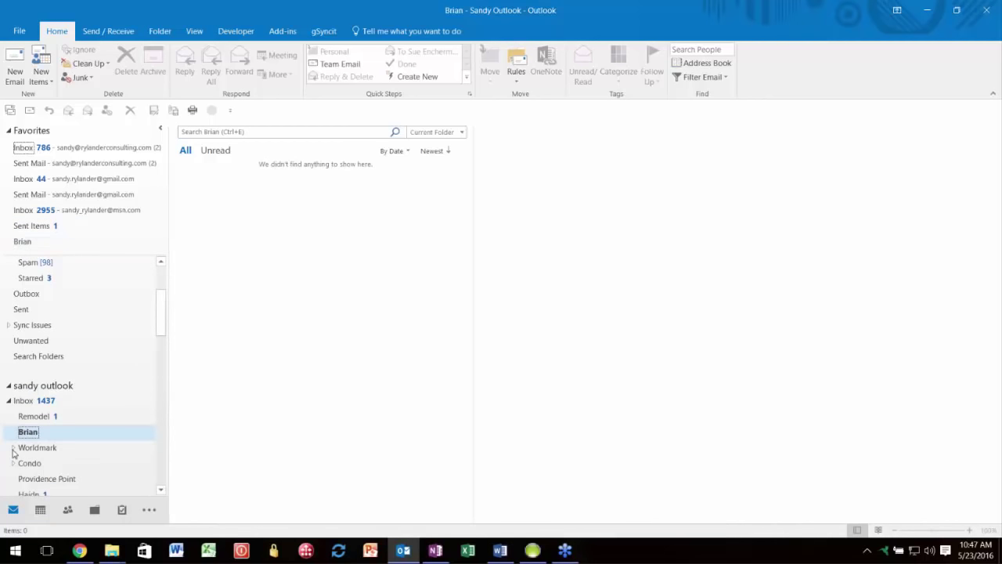
left_click(32, 244)
left_click(32, 244)
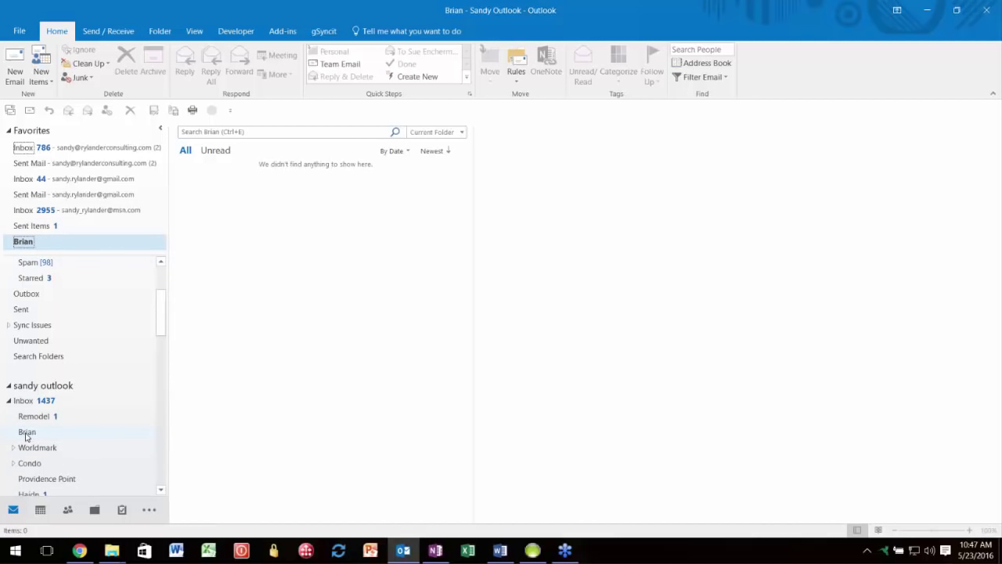
right_click(35, 244)
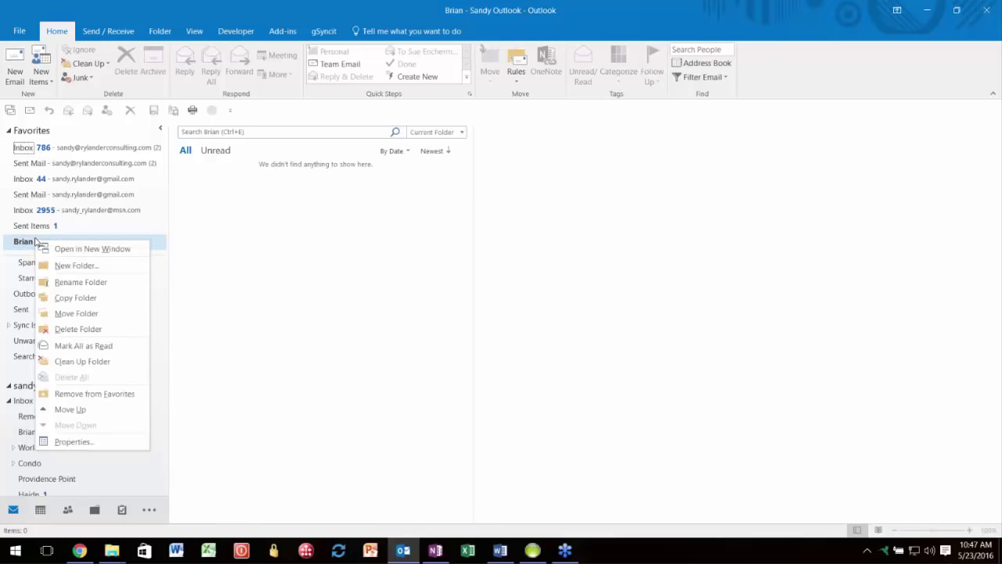
left_click(76, 395)
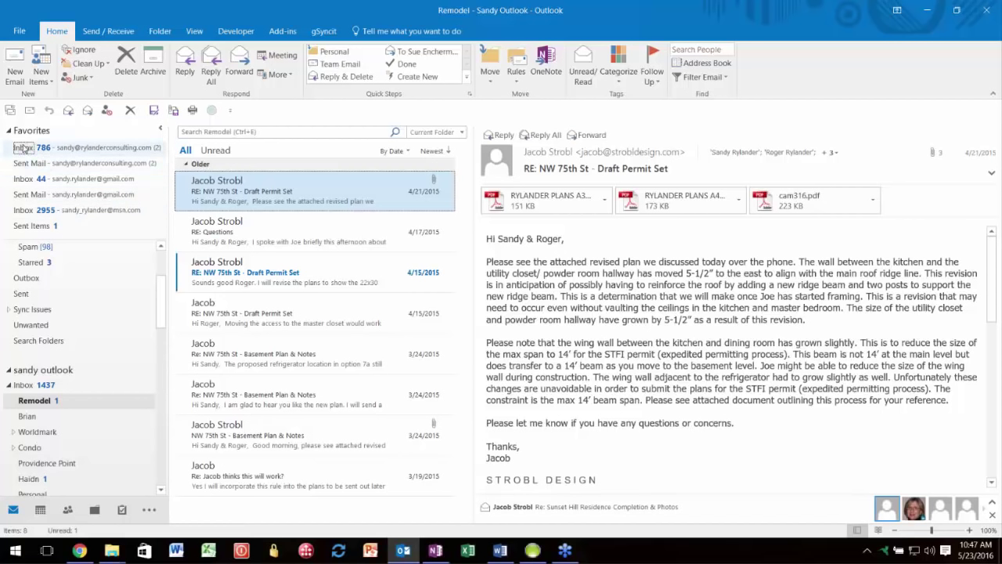
Step: View the first Sent Mail folder in Favorites and return to the Inbox above it, at the sender group with the webinar reminder
left_click(33, 166)
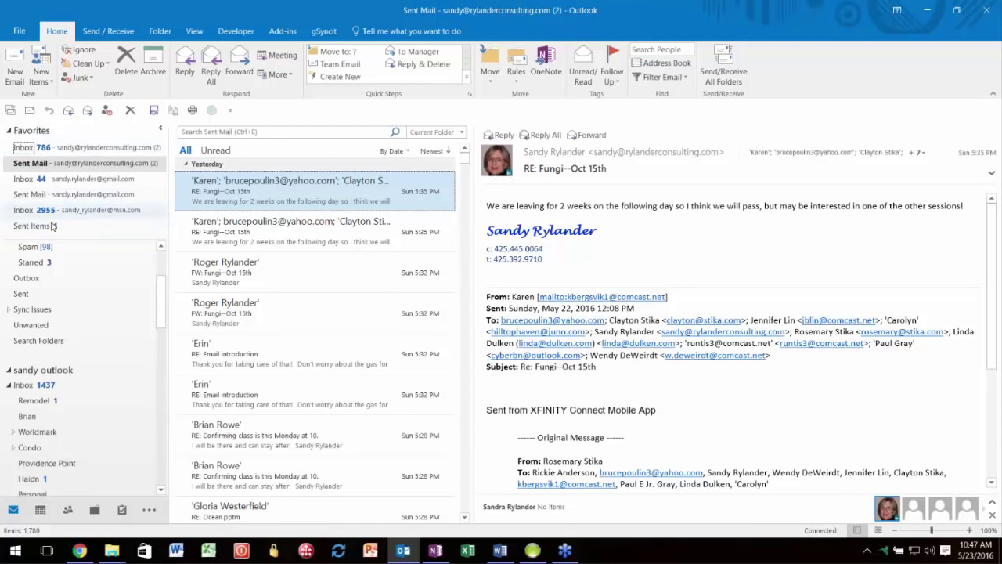
left_click(61, 147)
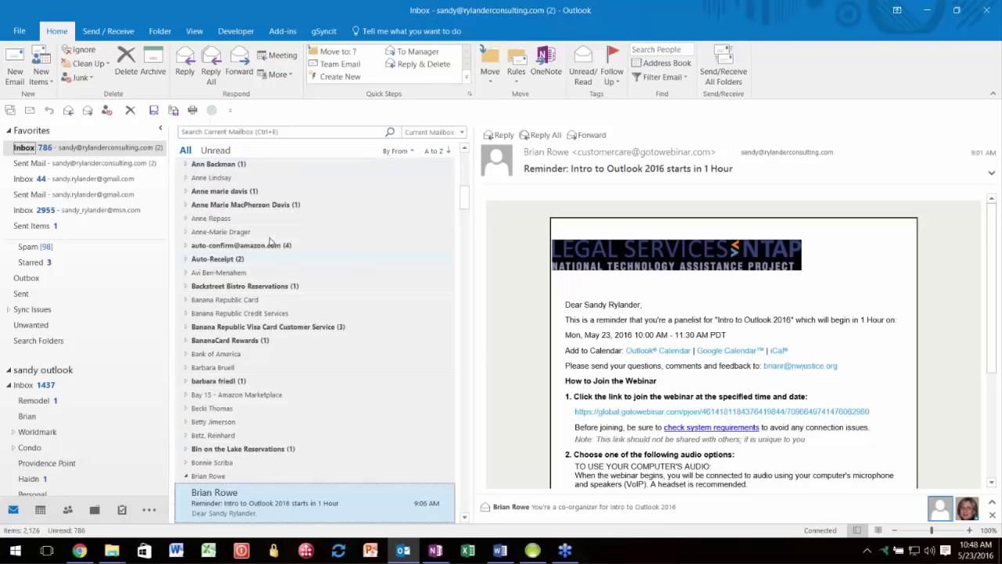
scroll(213, 481, "down", 3)
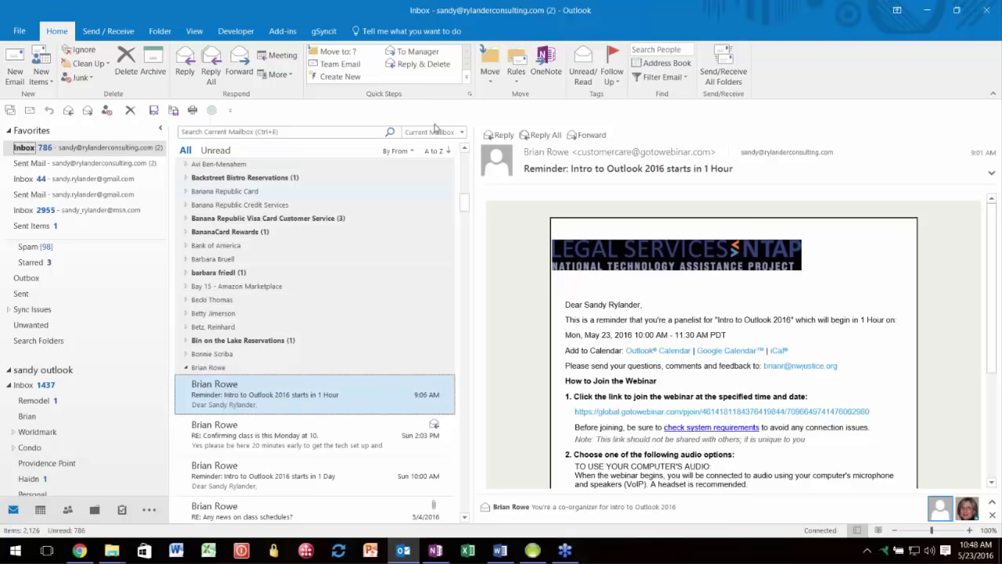
Step: Arrange the Inbox messages by Date and keep the webinar reminder from today selected
left_click(406, 151)
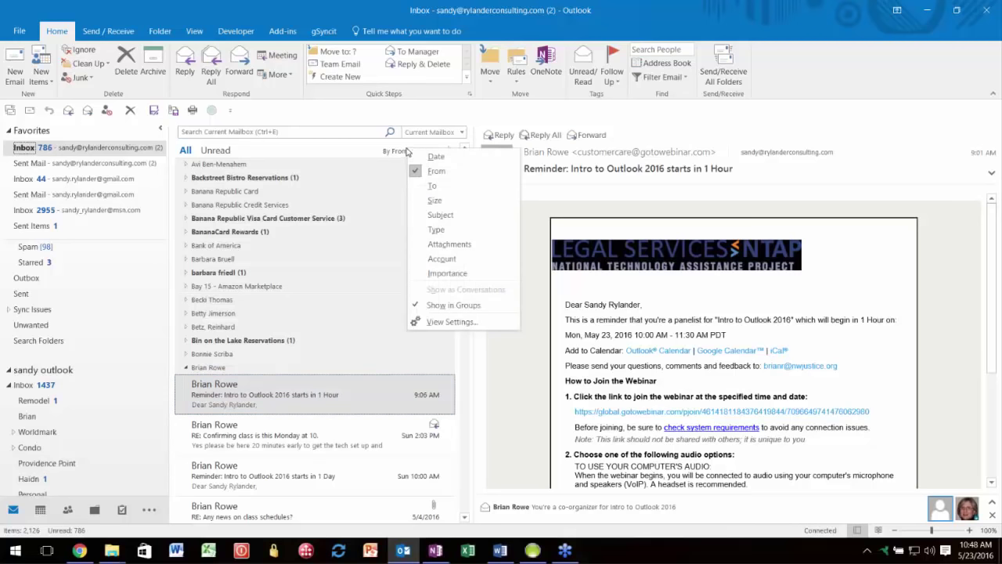
left_click(441, 163)
left_click(393, 150)
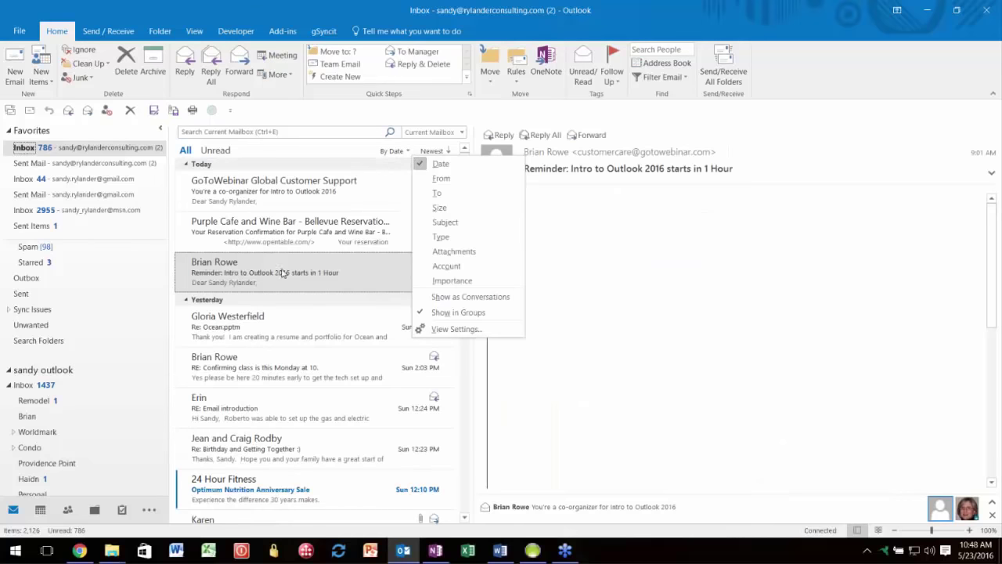
left_click(283, 272)
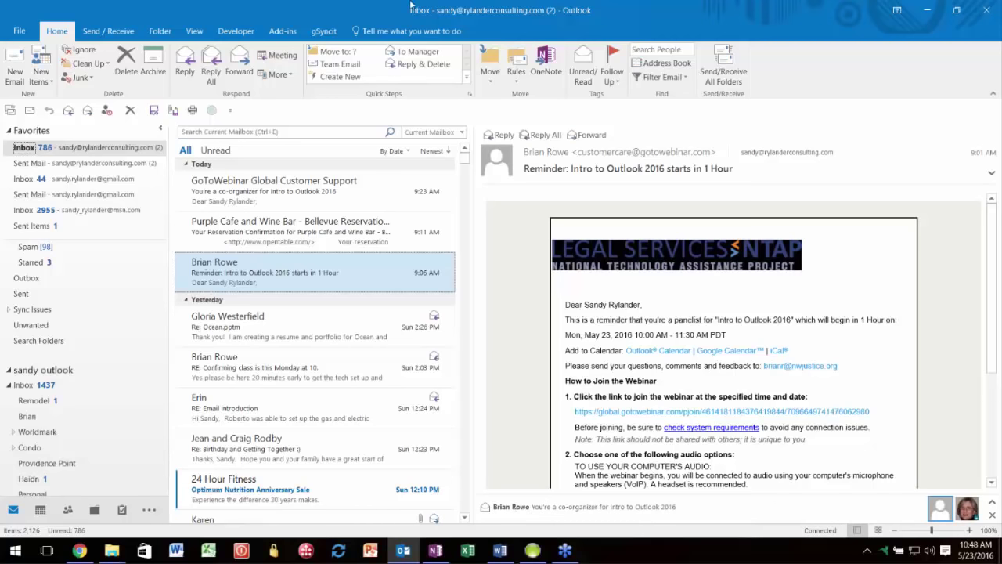
Step: Check the display options of the People Pane and expand the pane below the reminder message
left_click(194, 30)
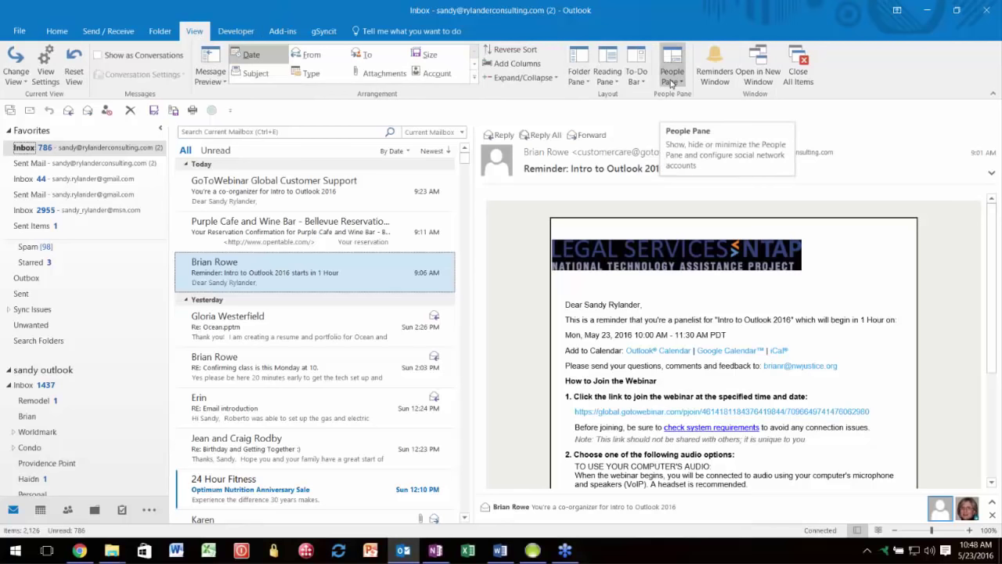
left_click(671, 82)
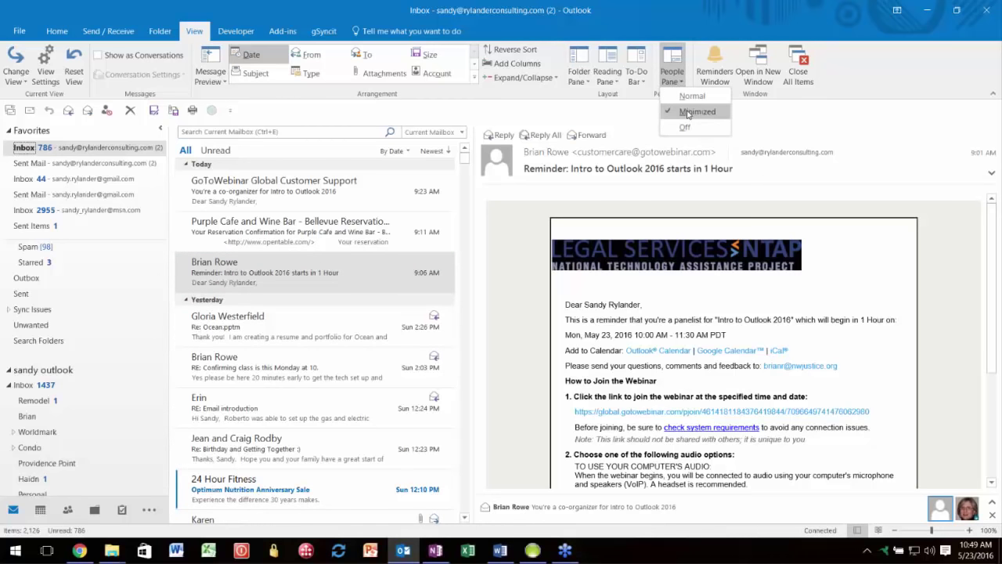
left_click(903, 75)
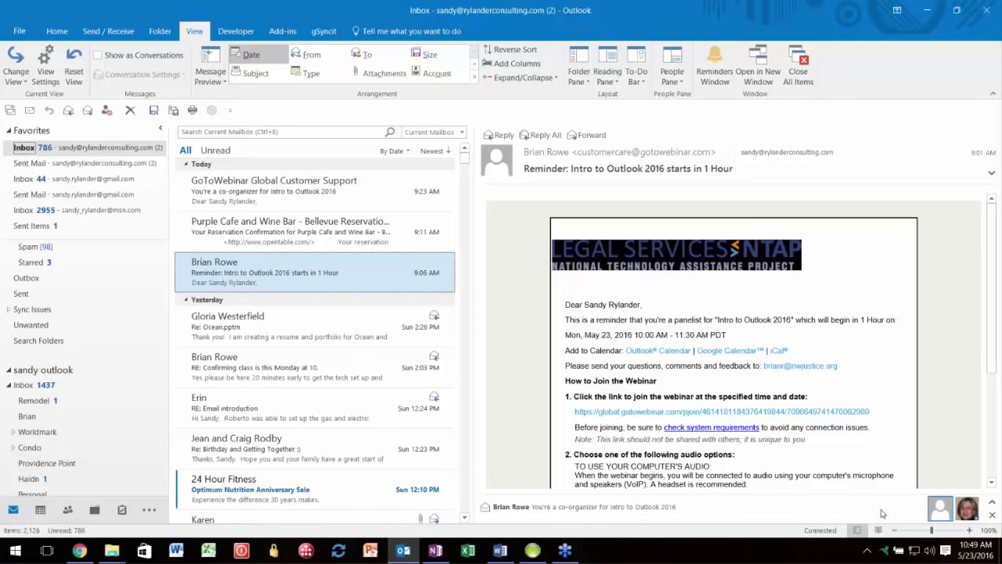
left_click(992, 505)
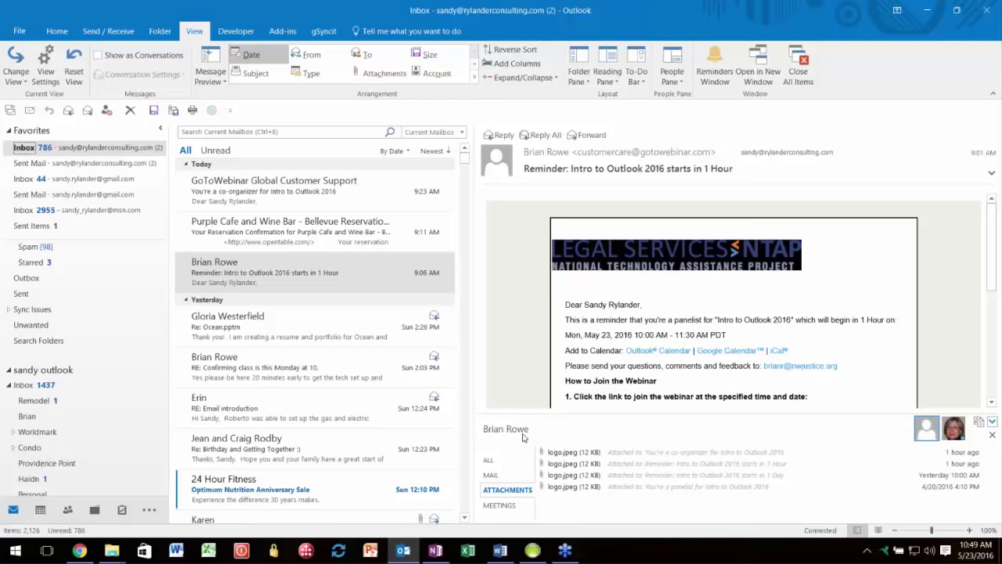
Step: Browse the sender's Mail, Attachments, Meetings and All items in the People Pane
left_click(502, 477)
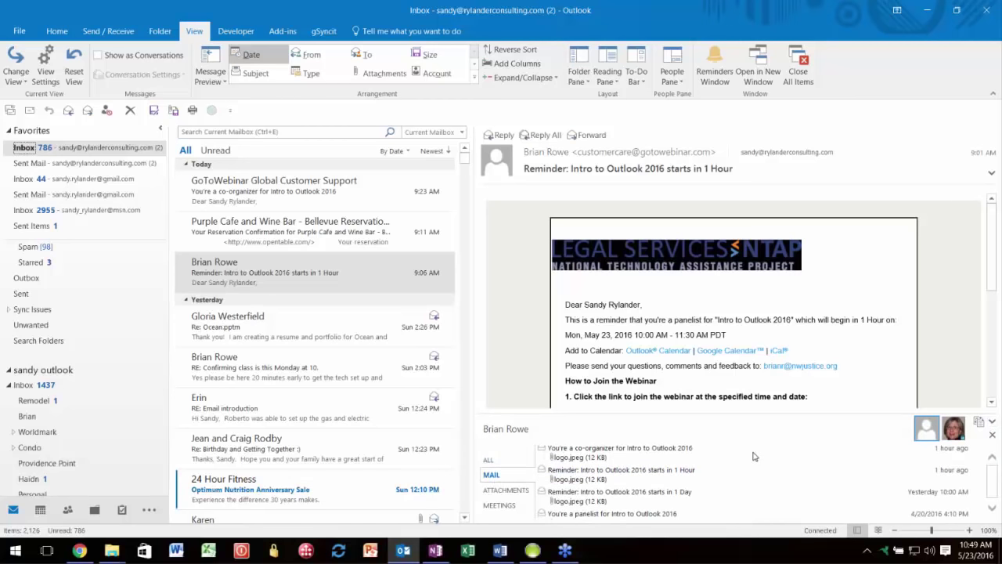
scroll(748, 458, "down", 1)
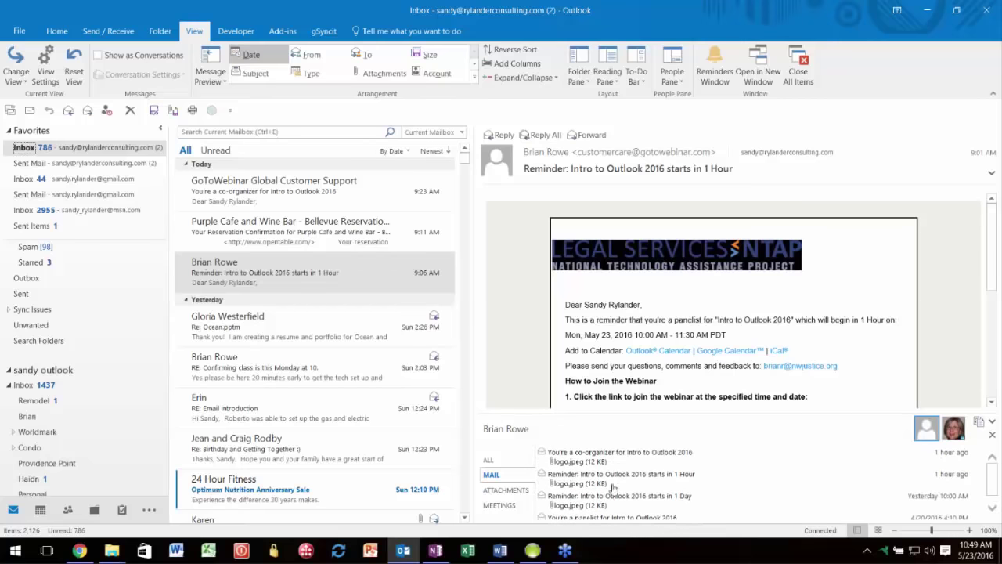
left_click(499, 492)
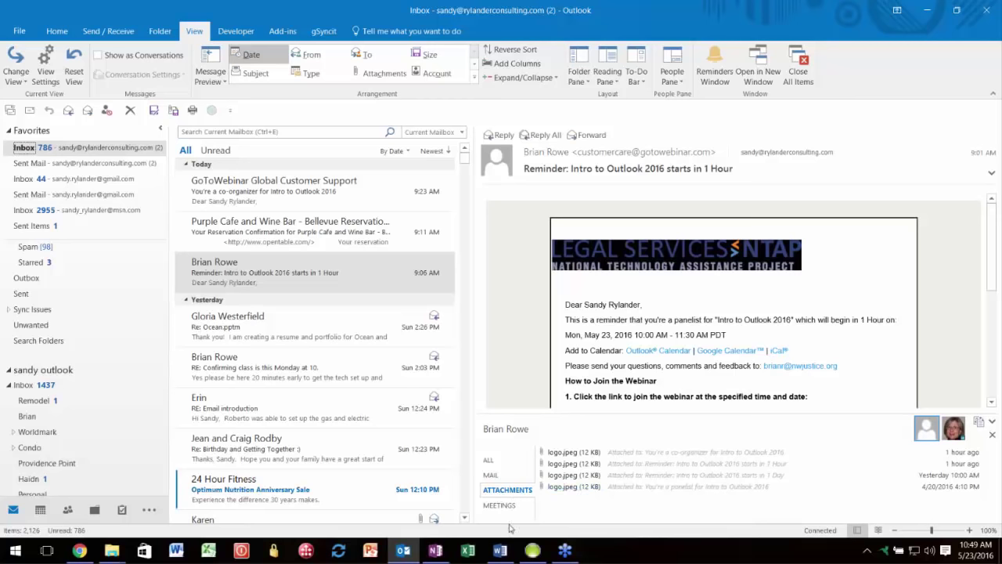
left_click(500, 506)
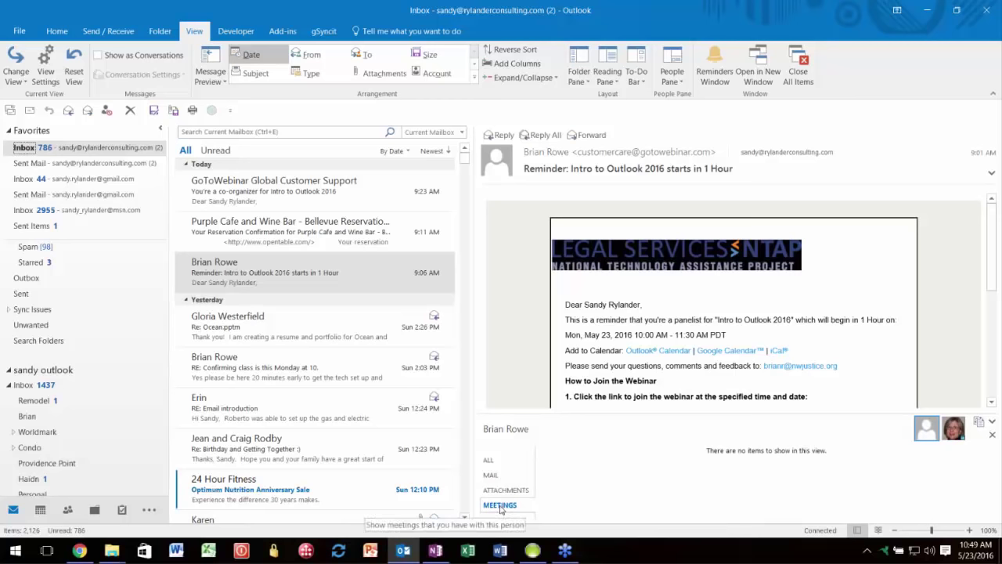
left_click(489, 460)
Step: Open "Reminder: Intro to Outlook 2016 starts in 1 Hour" from the sender's Mail items in the People Pane and close it
left_click(490, 476)
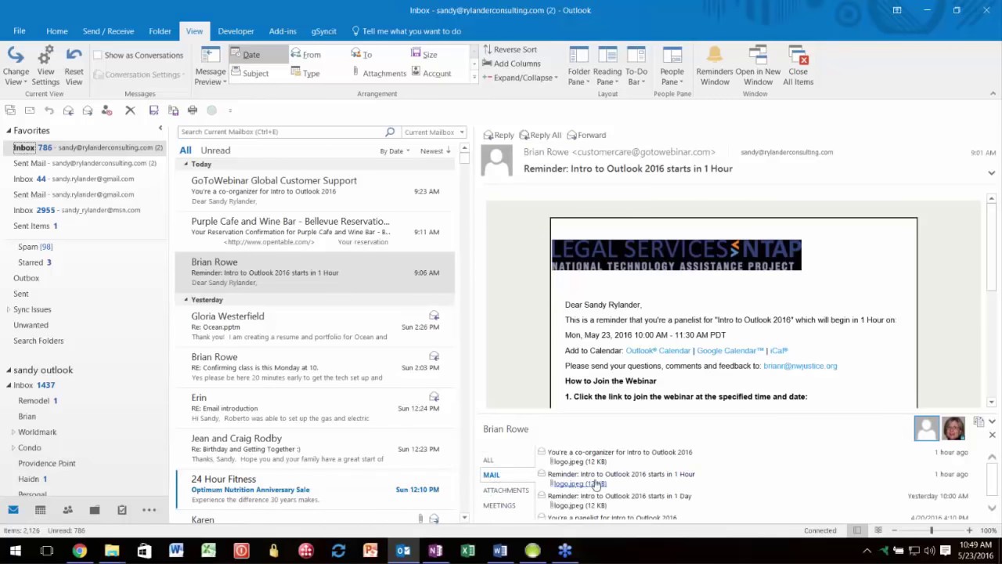
scroll(706, 487, "down", 1)
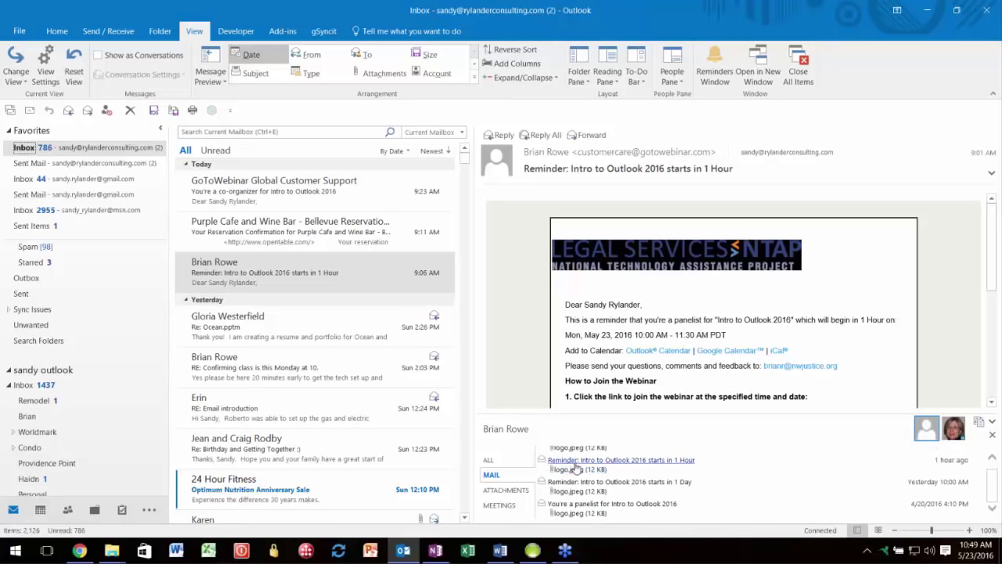
left_click(578, 463)
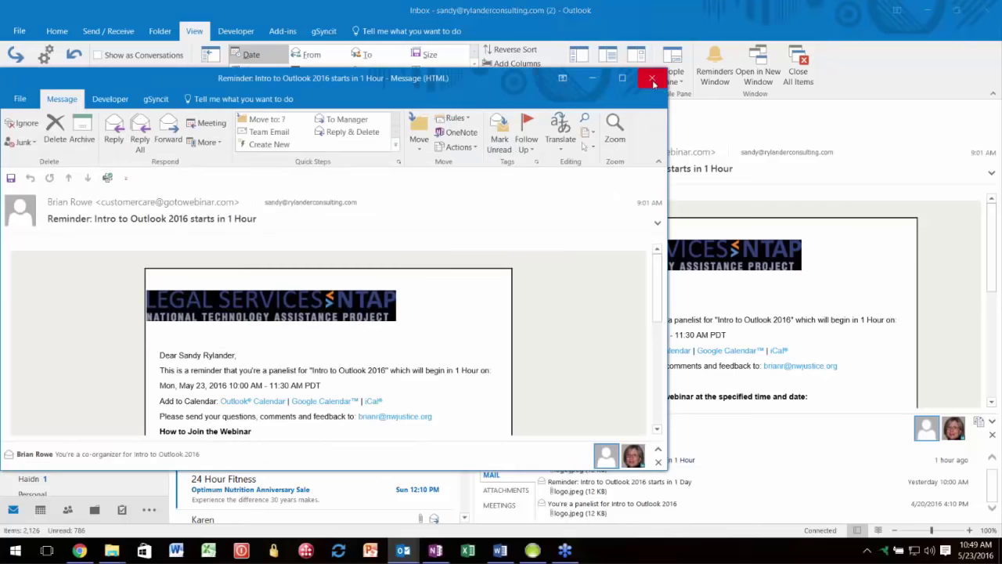
left_click(651, 77)
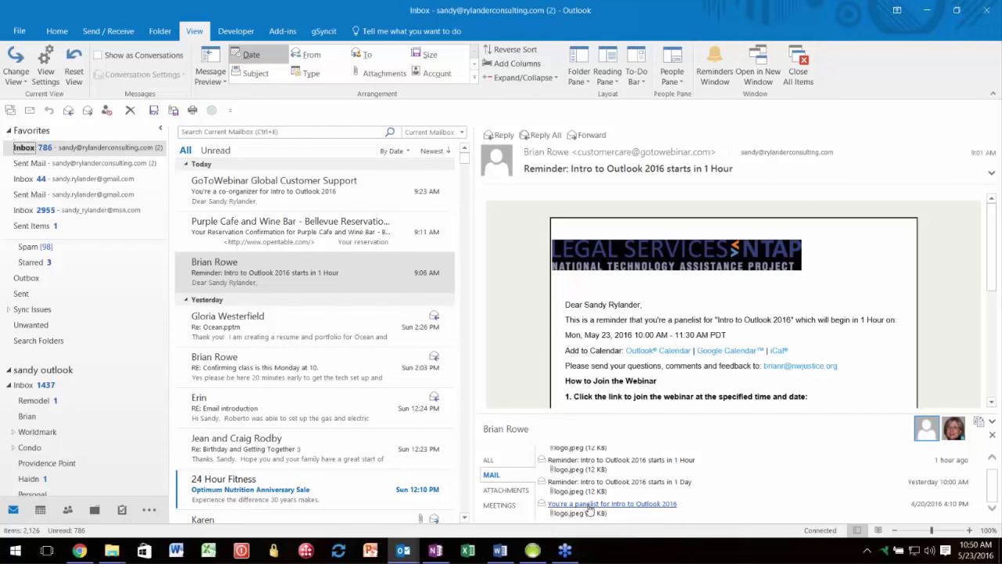
Step: View the "You're a panelist for Intro to Outlook 2016" message from the sender's People Pane, close it and collapse the pane
left_click(589, 506)
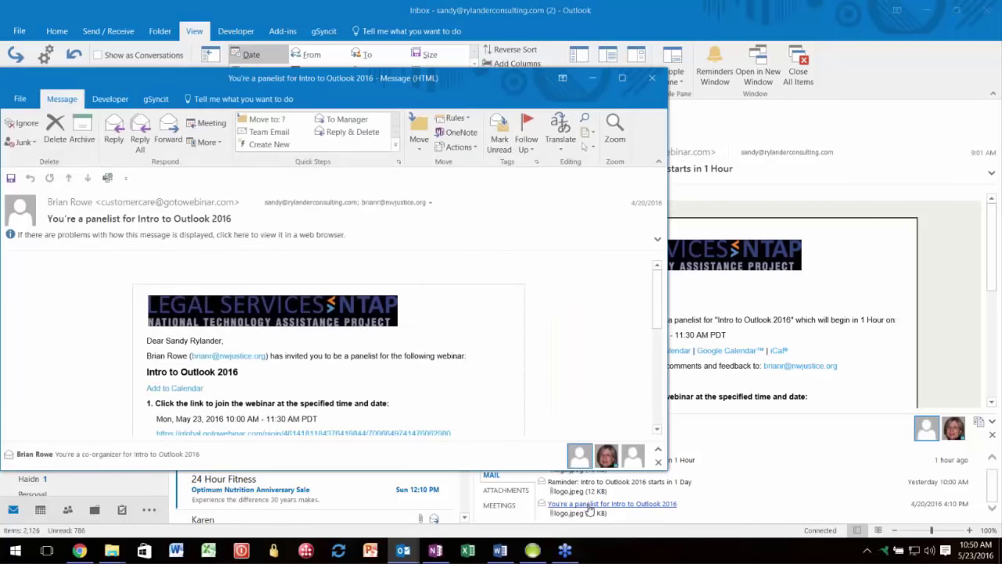
left_click(651, 76)
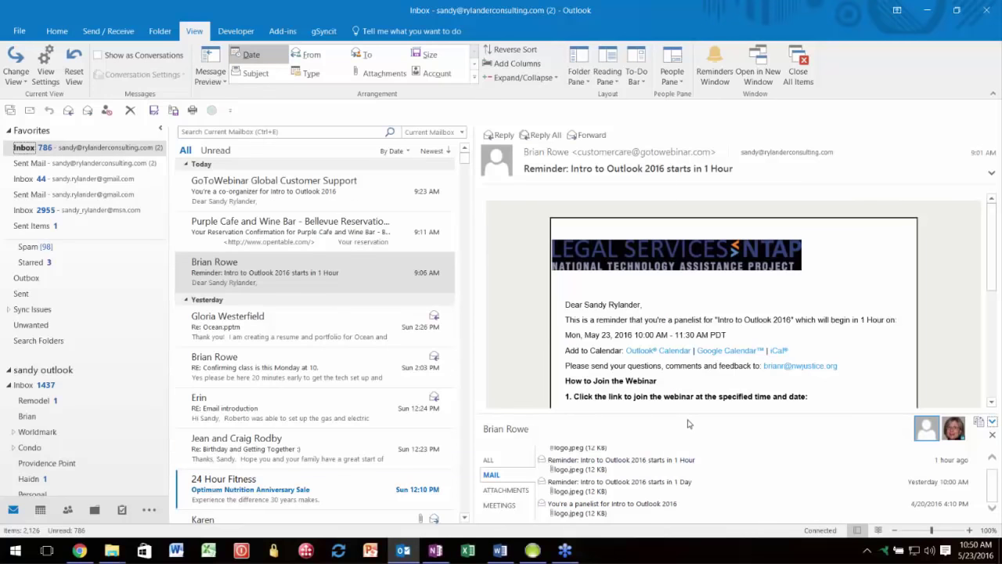
left_click_drag(689, 416, 662, 432)
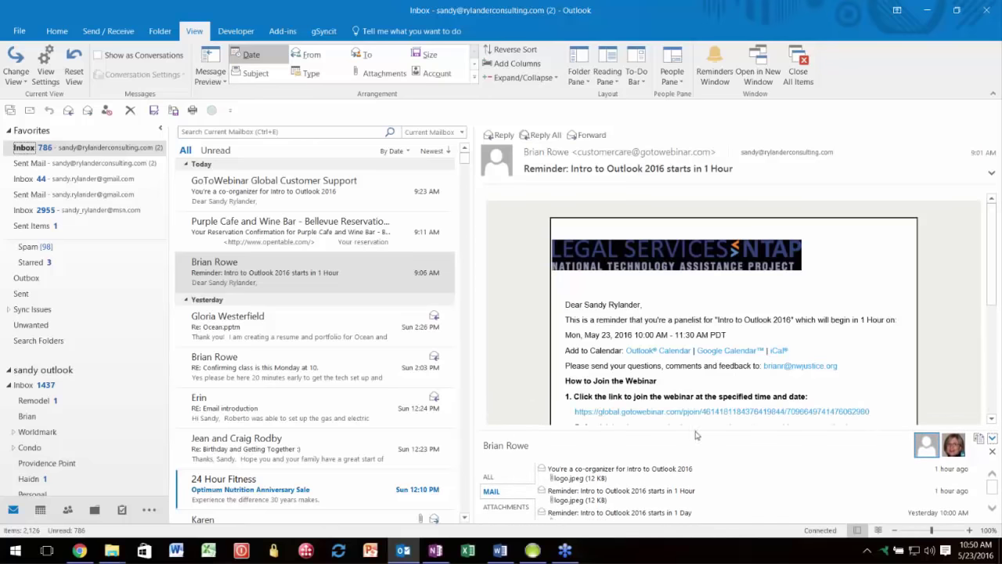
left_click(993, 444)
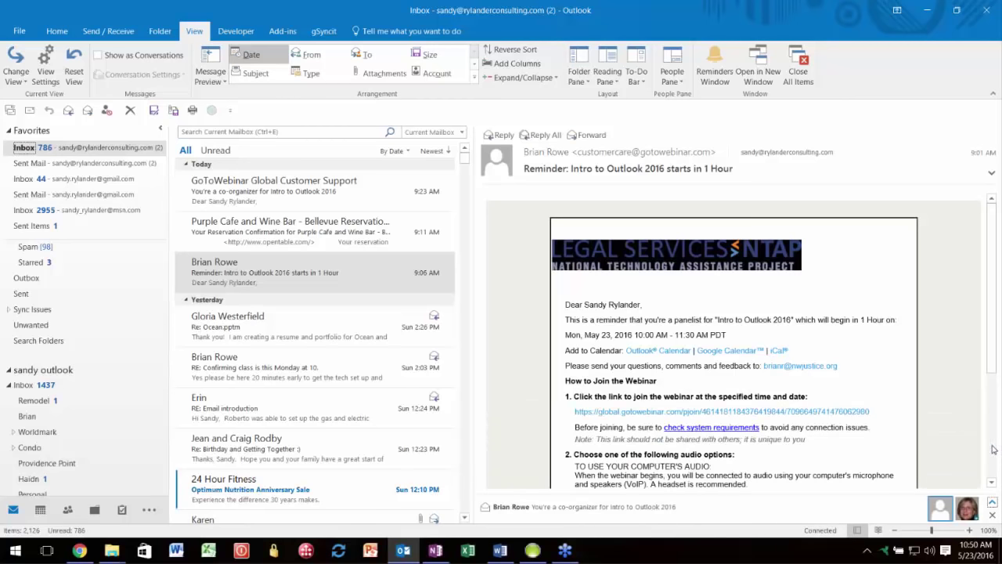
left_click(992, 506)
left_click(992, 507)
Step: Collapse all date groups in the inbox message list and expand only the Today group
left_click(407, 152)
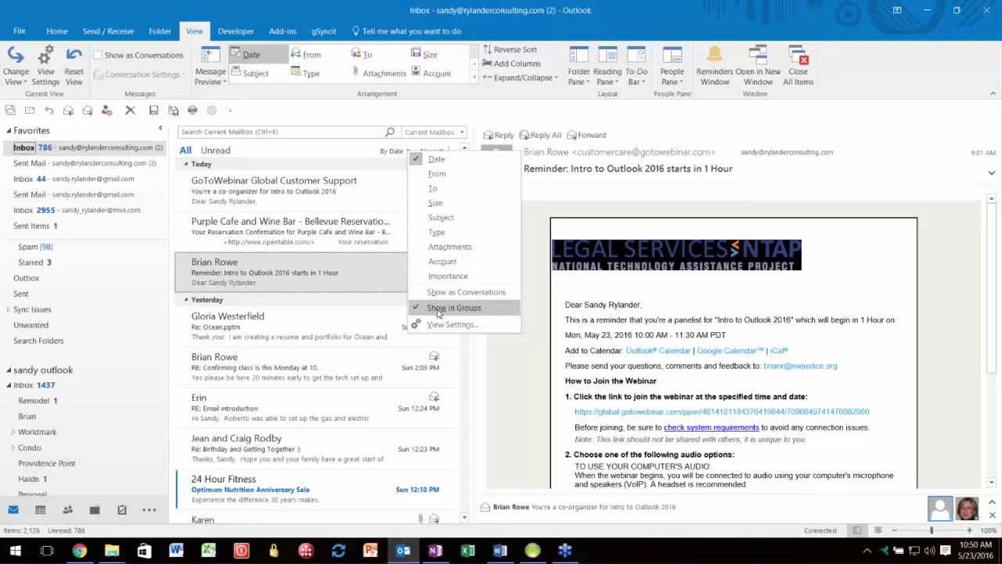
left_click(272, 300)
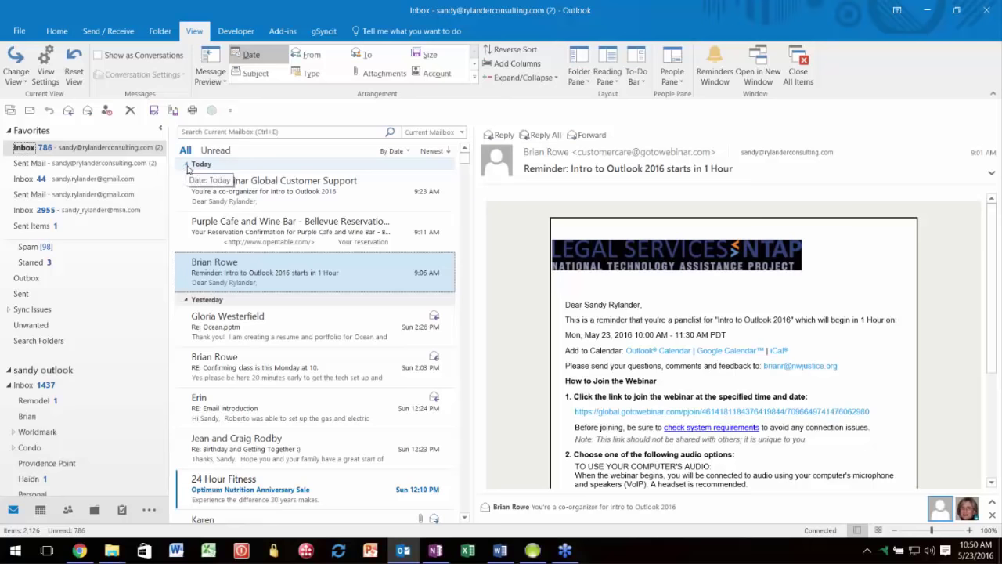
left_click(187, 166)
left_click(187, 178)
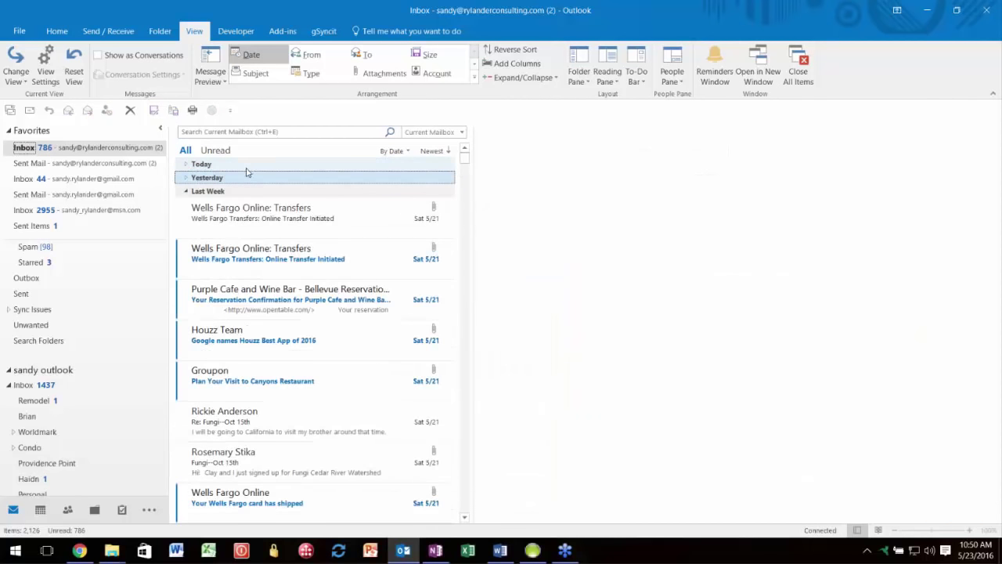
right_click(247, 169)
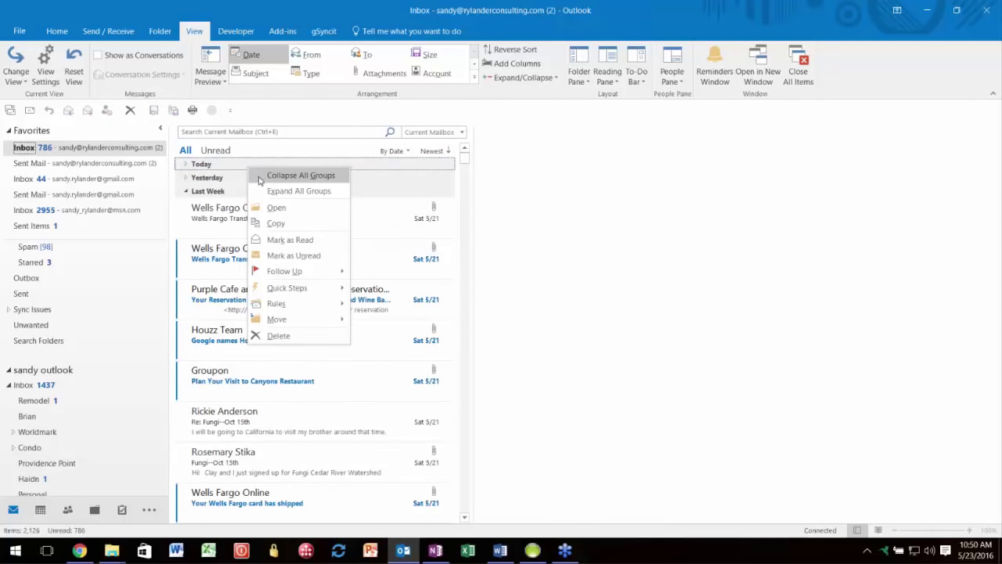
left_click(300, 176)
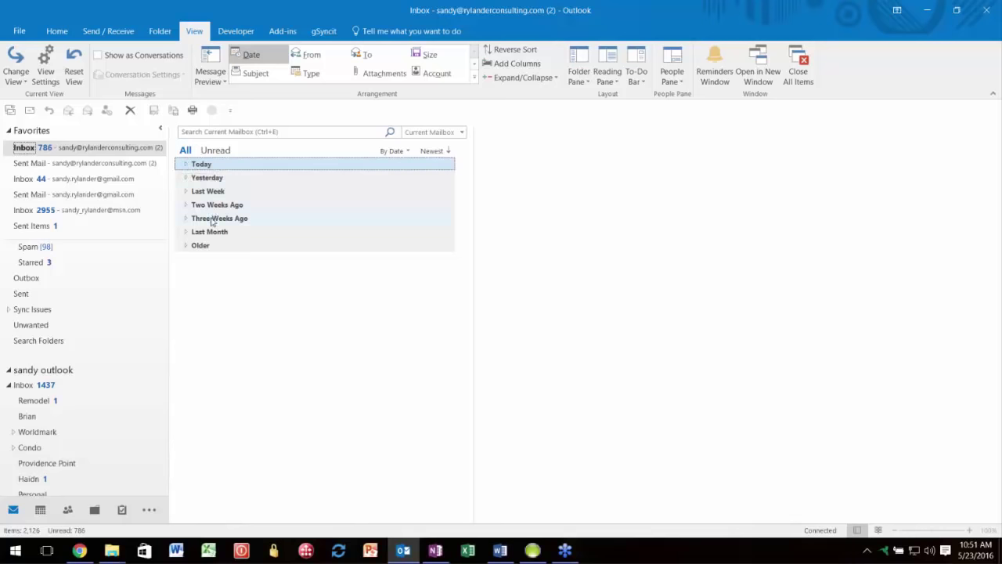
left_click(186, 164)
left_click(186, 164)
left_click(186, 165)
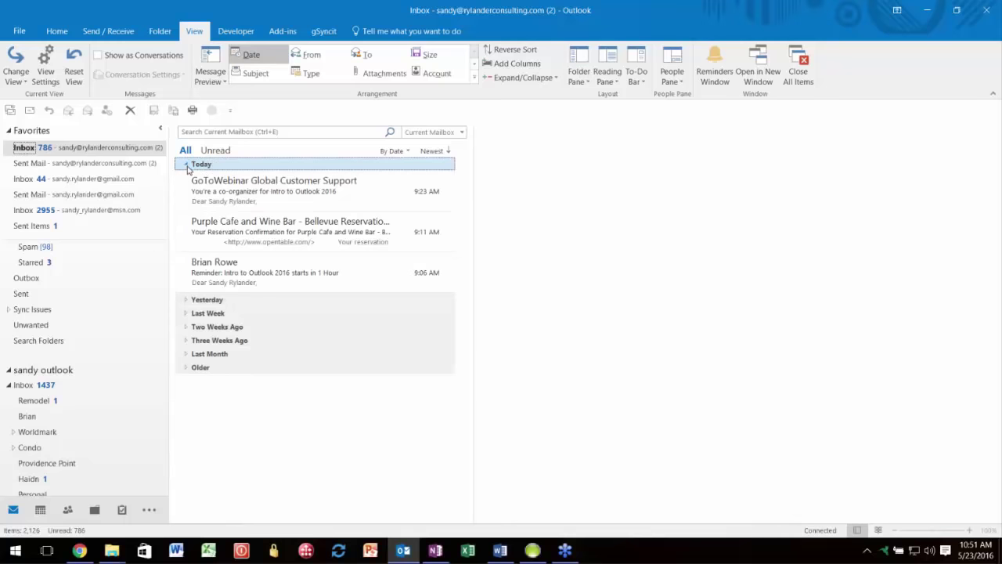
Step: Turn off Show in Groups for the inbox message list and turn it back on
left_click(395, 154)
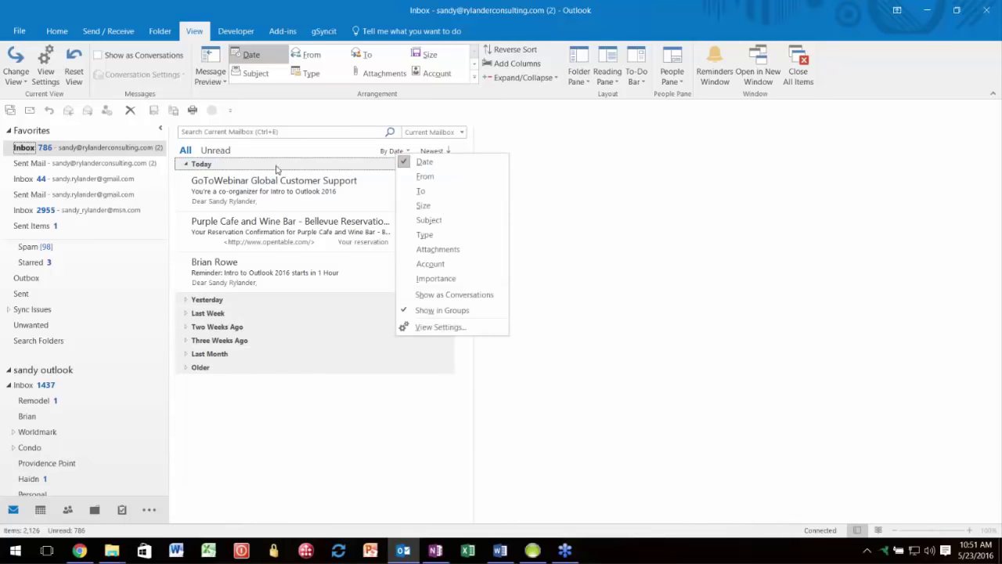
left_click(428, 312)
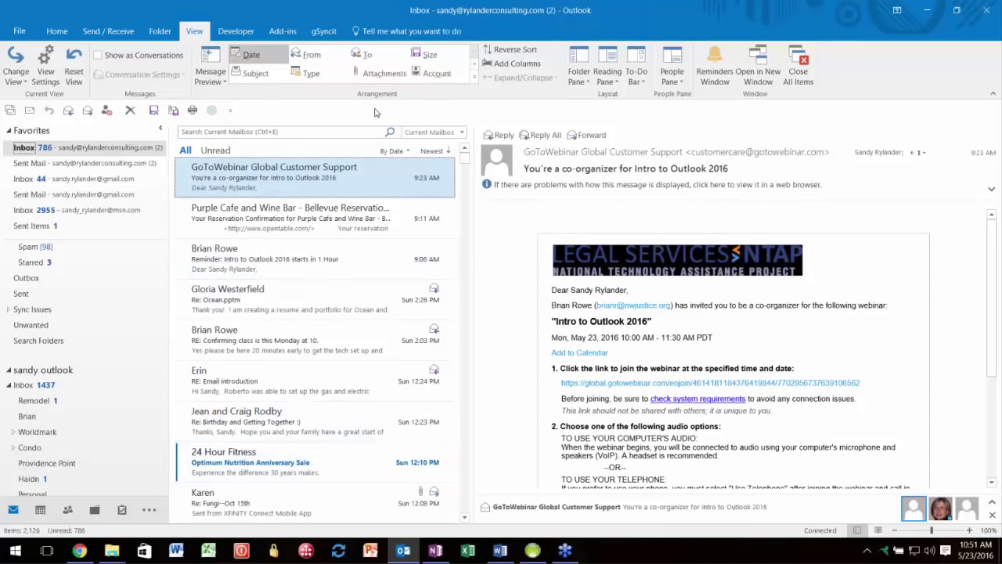
left_click(389, 151)
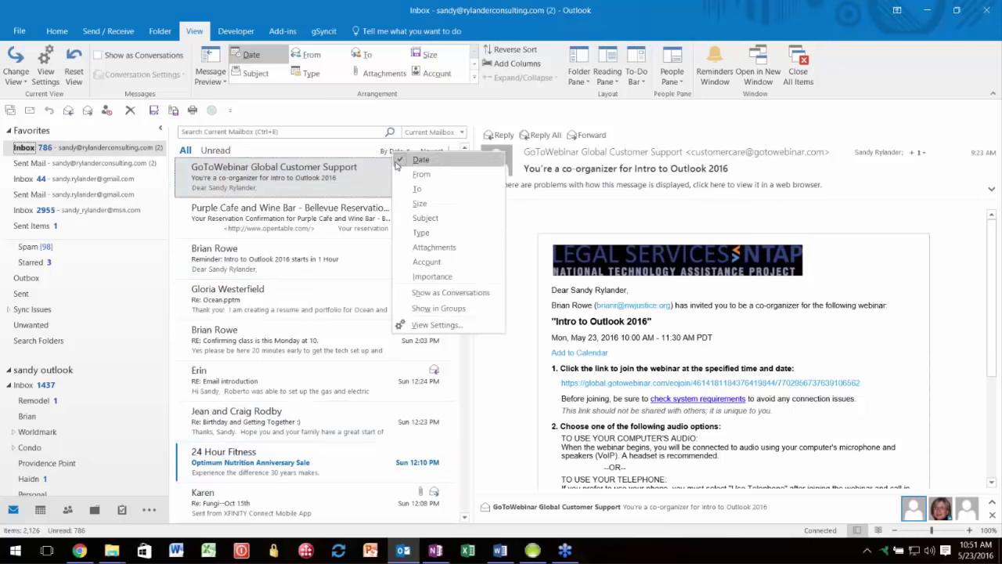
left_click(435, 307)
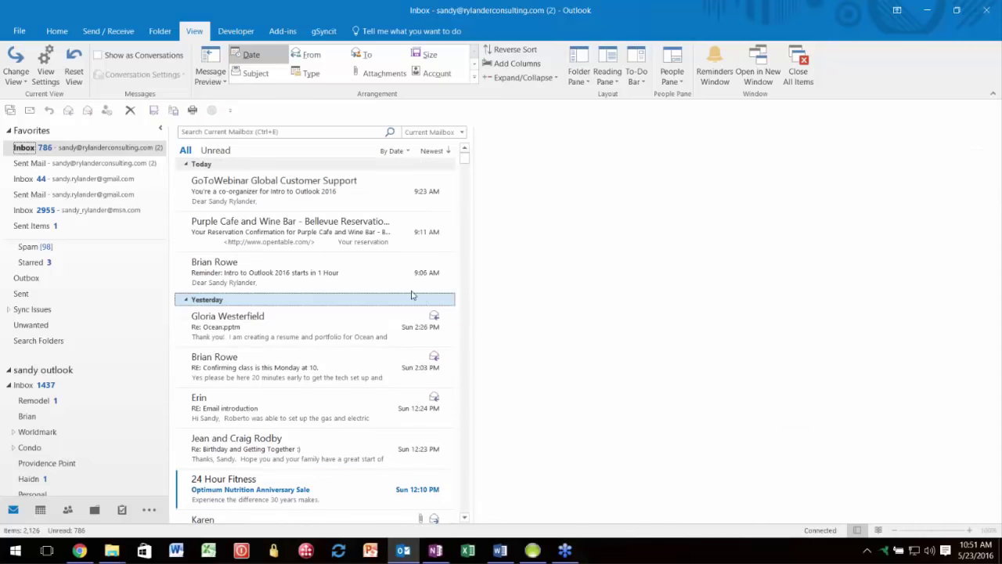
Step: Show the messages as conversations in this folder only
left_click(405, 153)
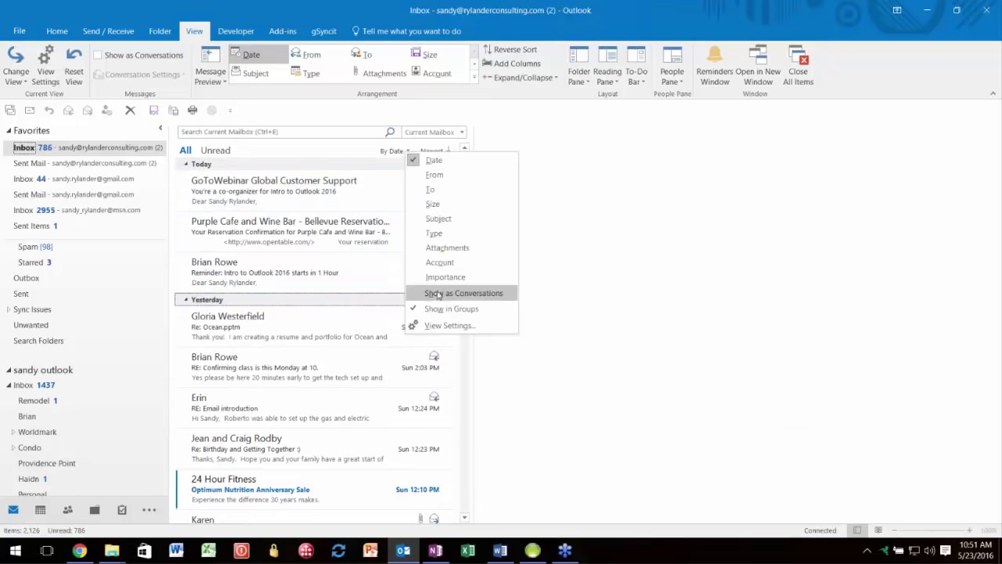
left_click(447, 294)
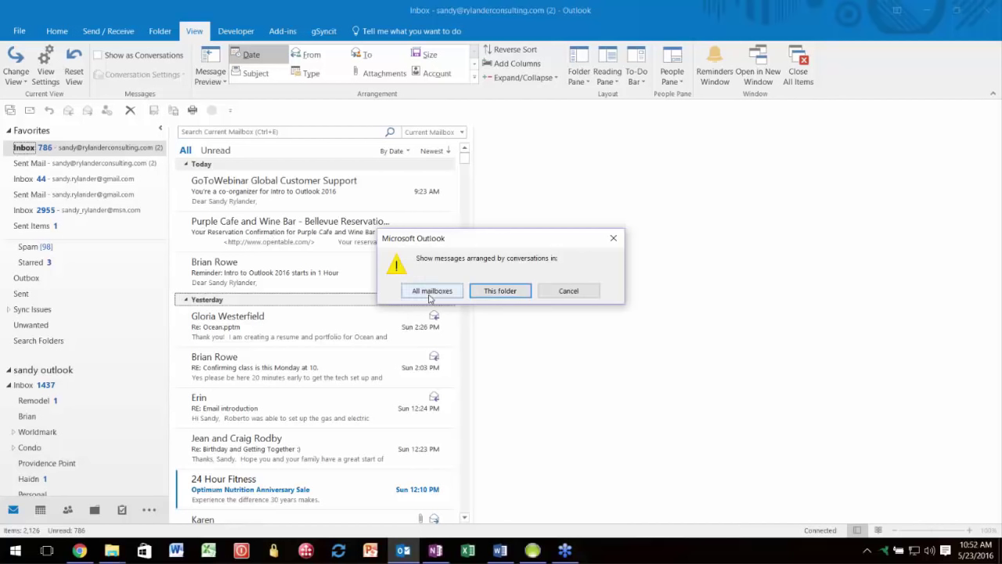
left_click(501, 292)
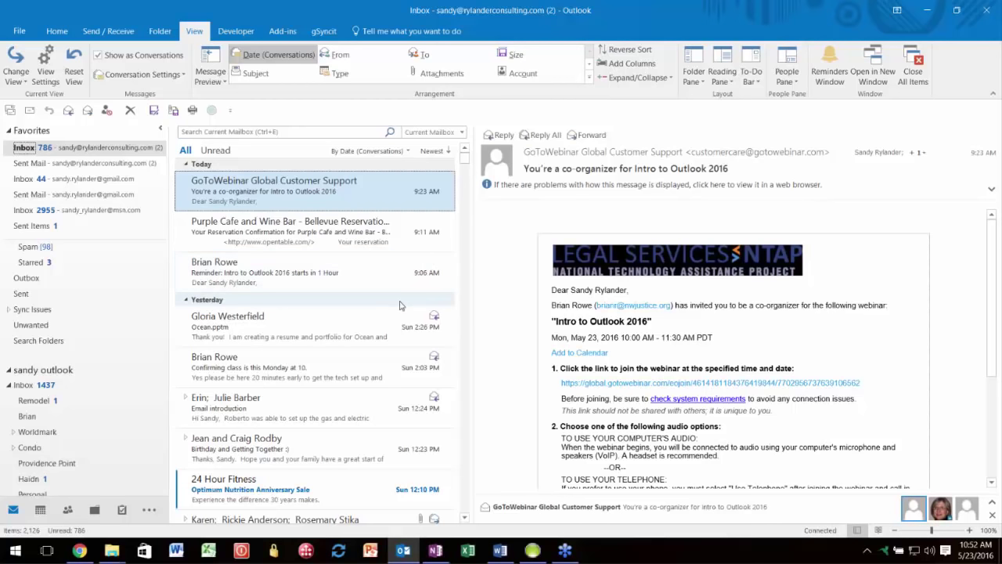
Step: Expand the "Email introduction" conversation fully and look through all its messages, including the sent replies
scroll(401, 312, "down", 2)
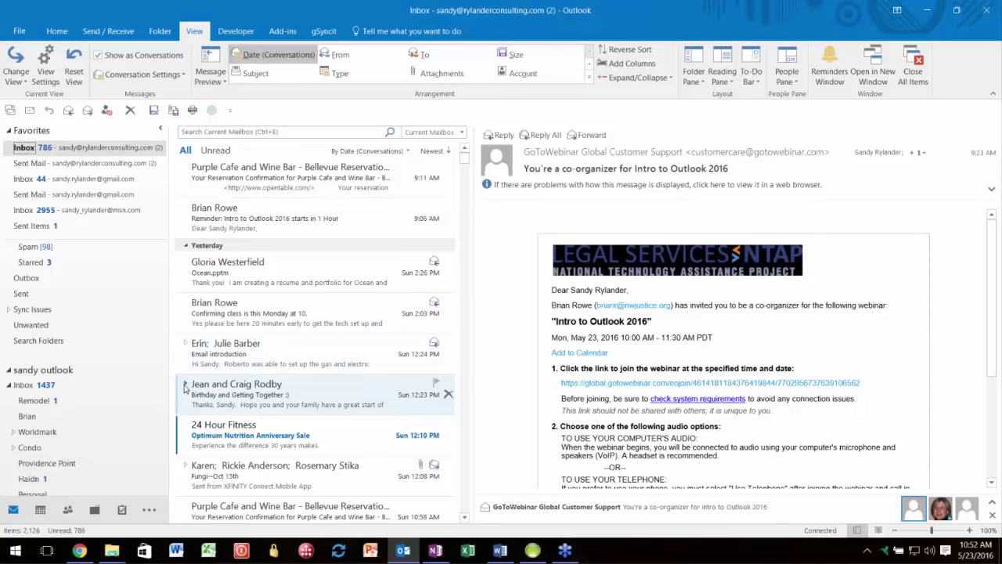
left_click(186, 345)
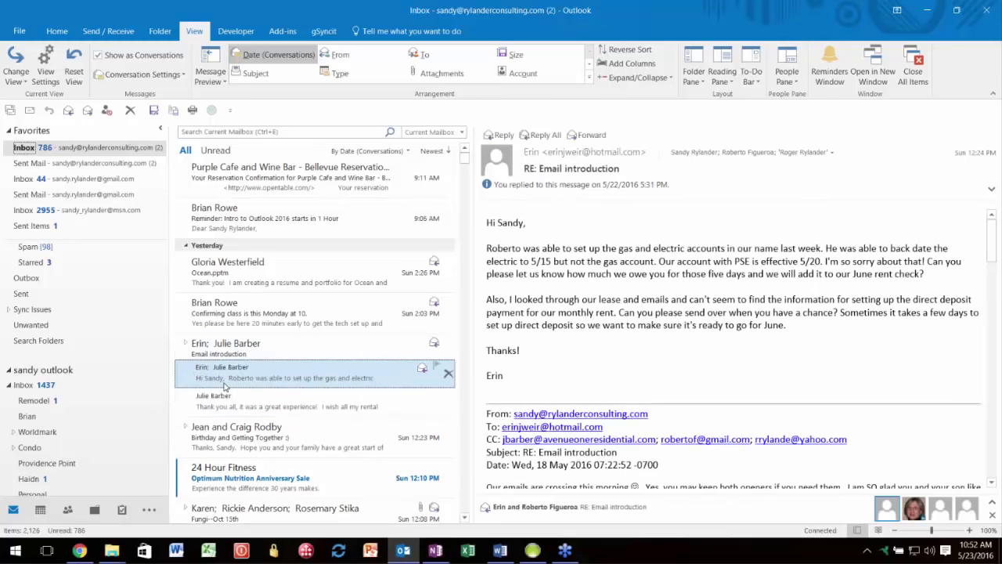
left_click(185, 346)
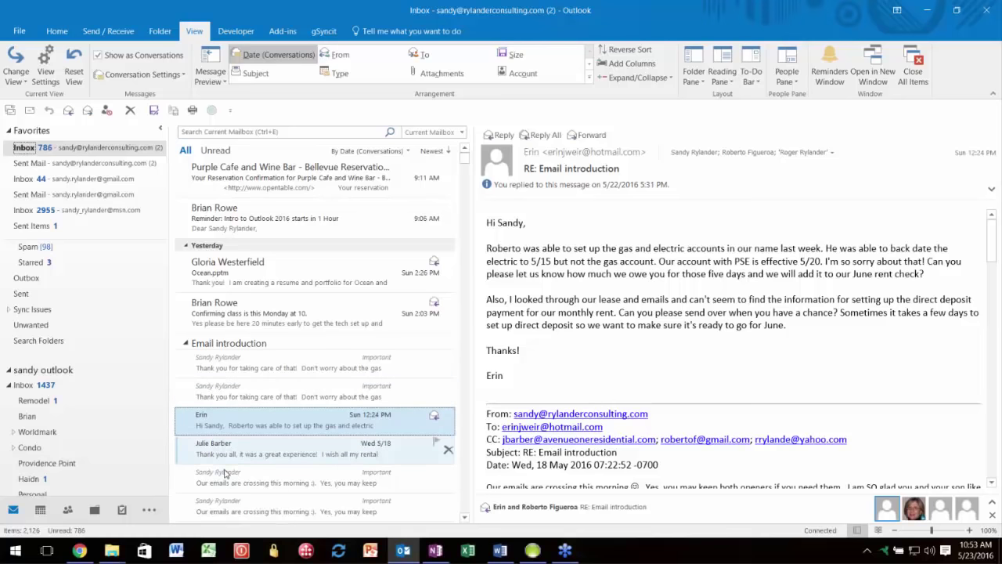
scroll(253, 463, "down", 5)
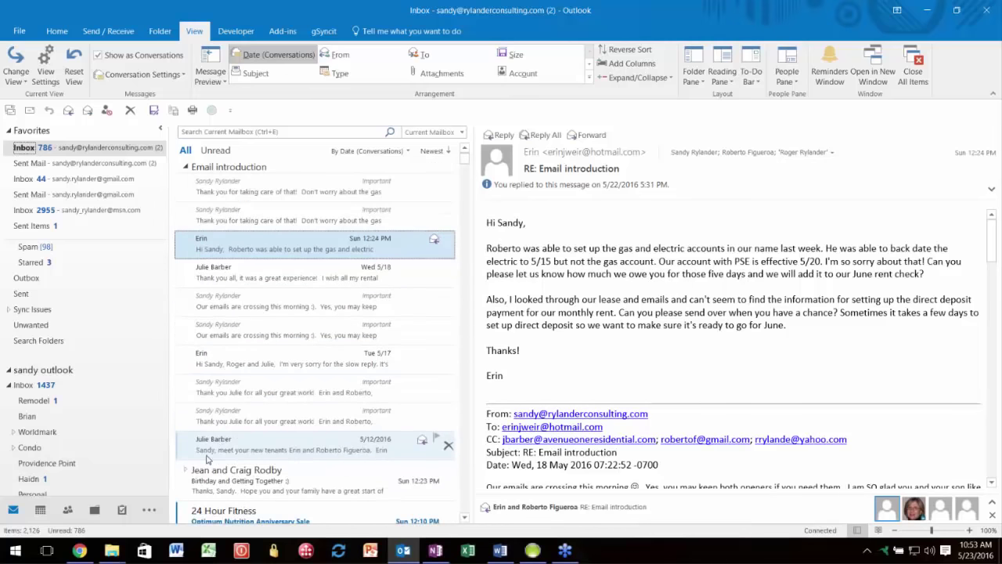
Step: Expand the "Birthday and Getting Together" conversation and close any message window opened from it
left_click(186, 471)
double_click(185, 470)
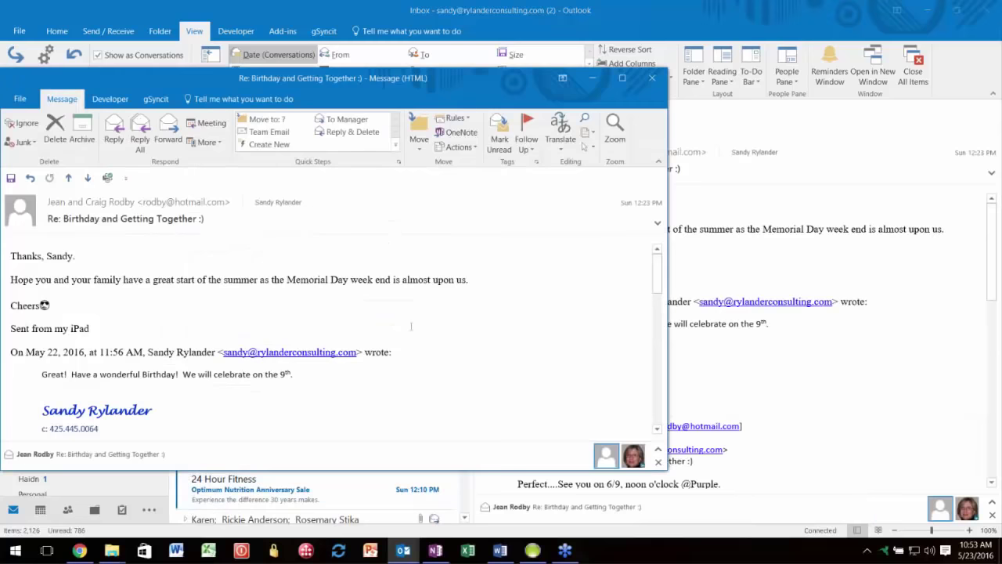
left_click(651, 79)
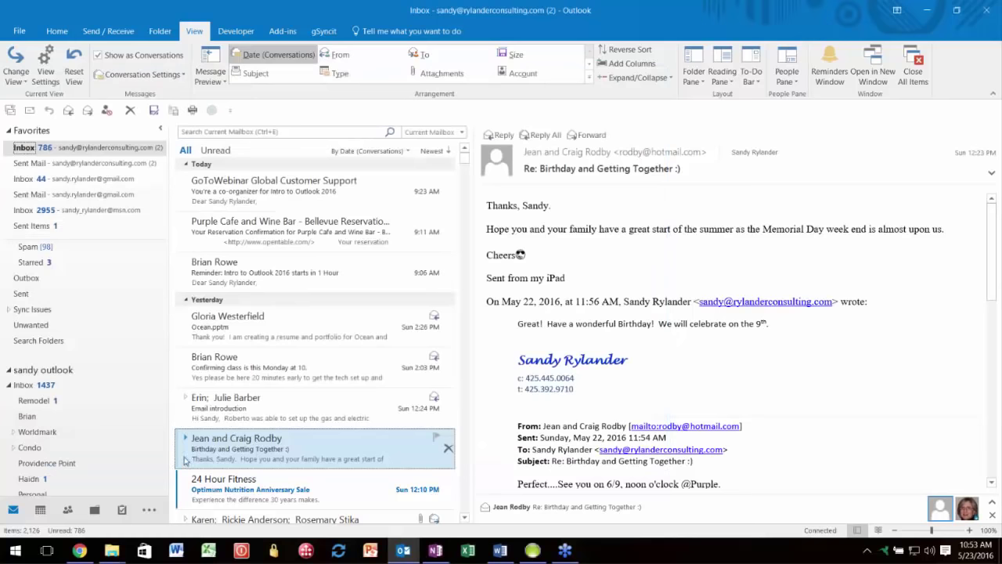
double_click(186, 442)
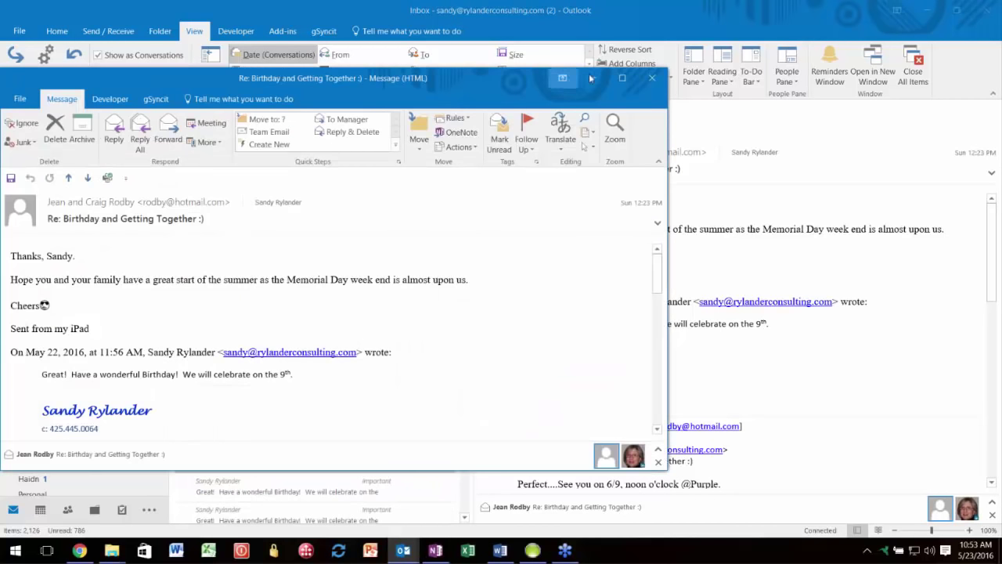
left_click(651, 78)
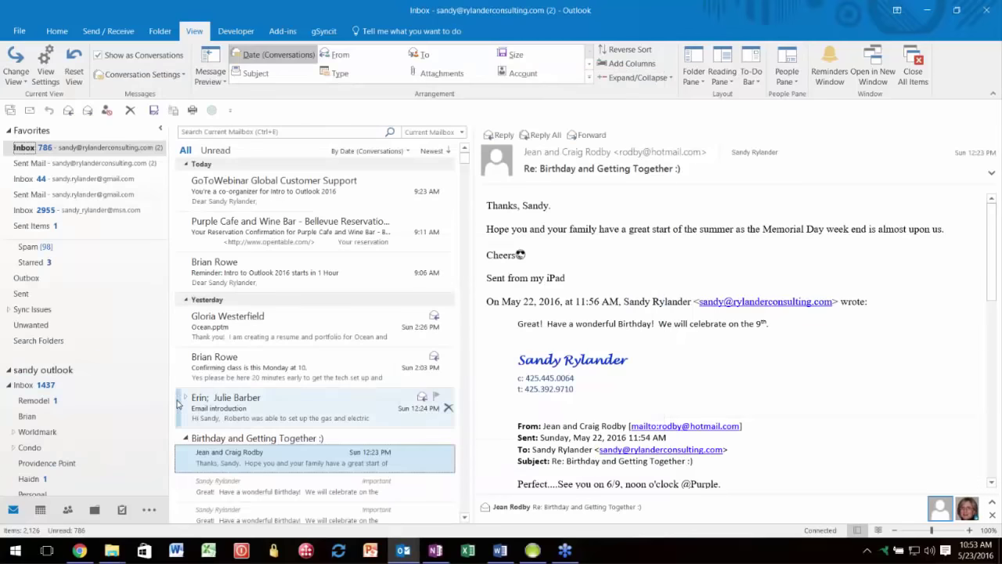
Step: Expand the "Email introduction" and "Fungi--Oct 15th" conversations, closing the opened message window, and look over the conversation list
left_click(185, 398)
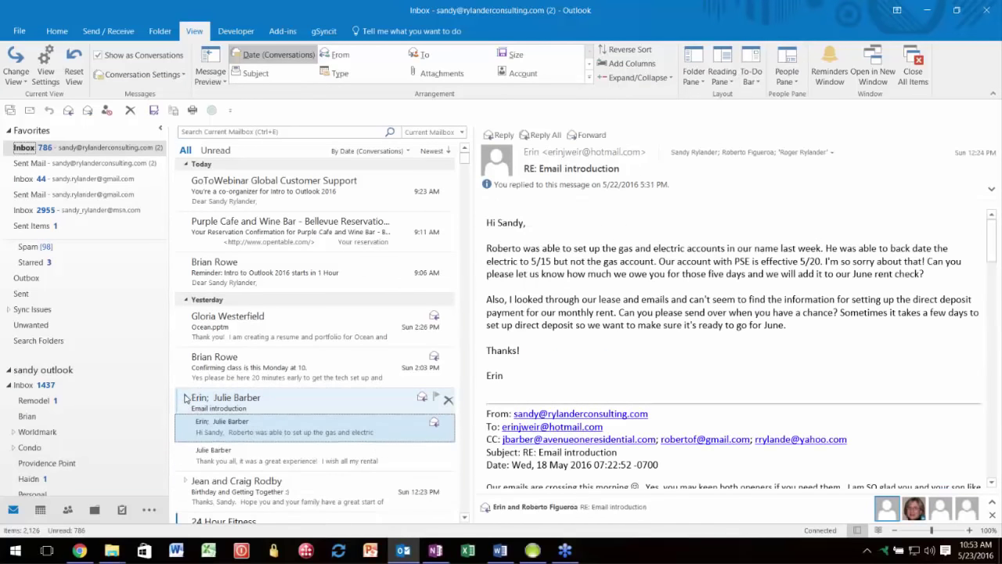
scroll(186, 398, "down", 3)
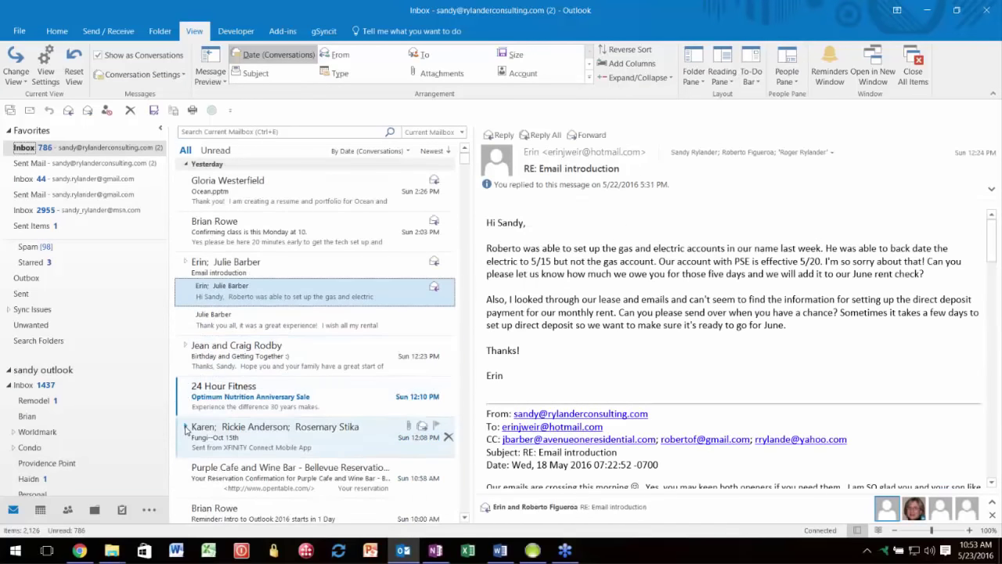
double_click(185, 428)
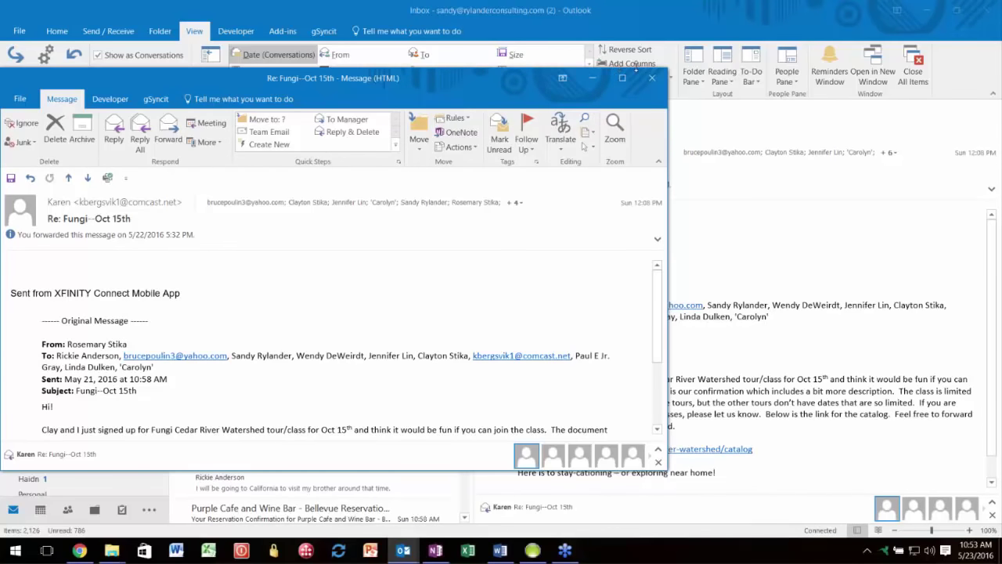
left_click(652, 79)
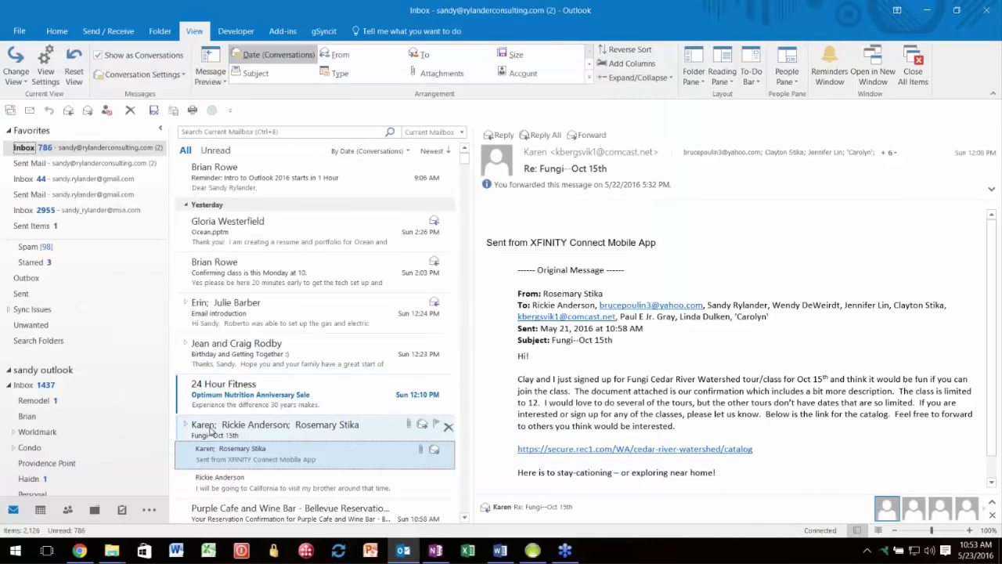
scroll(210, 430, "down", 3)
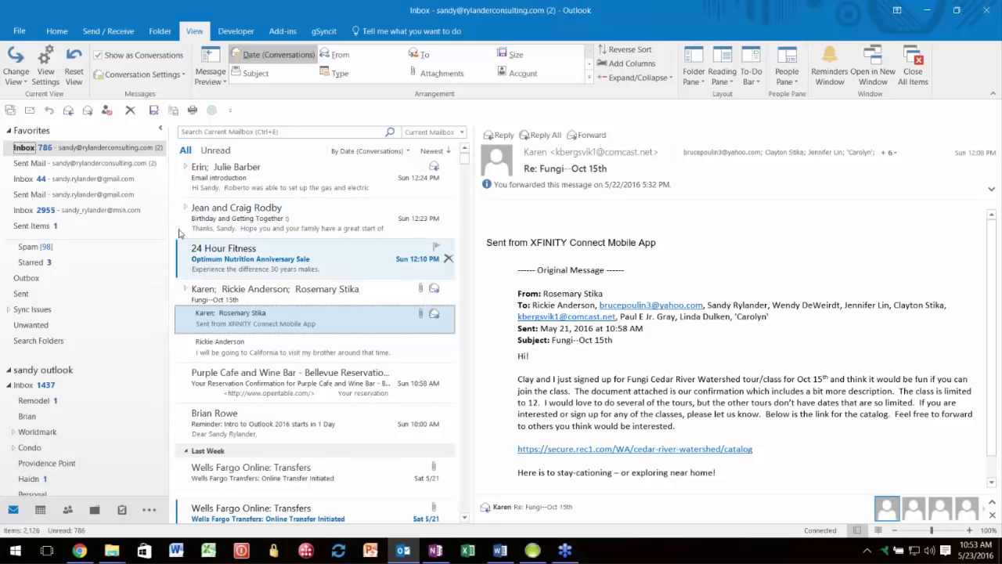
Step: Examine the Clean Up choices for conversations and folders, and the Trash folder's commands, including Empty Folder
left_click(60, 34)
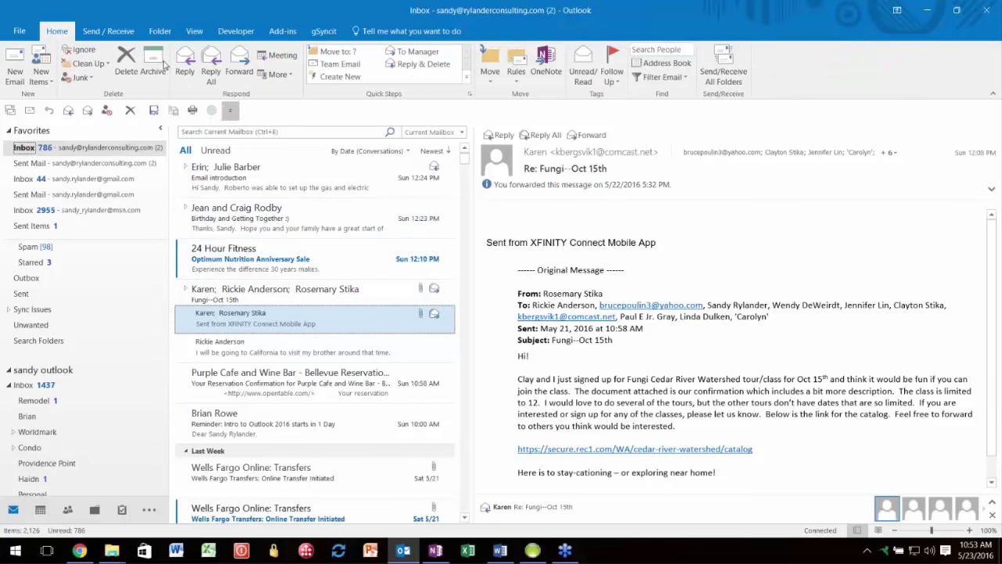
left_click(108, 66)
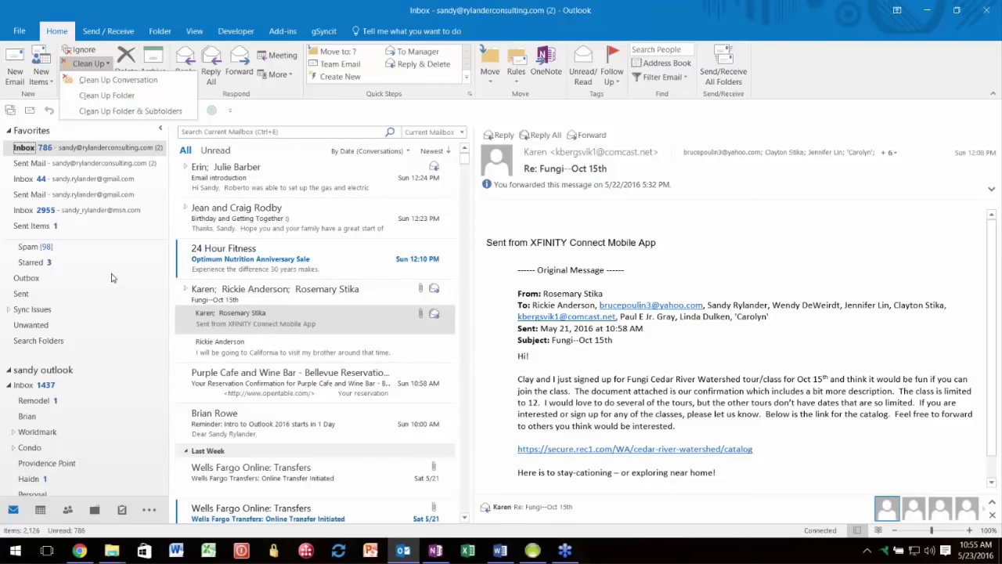
scroll(112, 277, "up", 2)
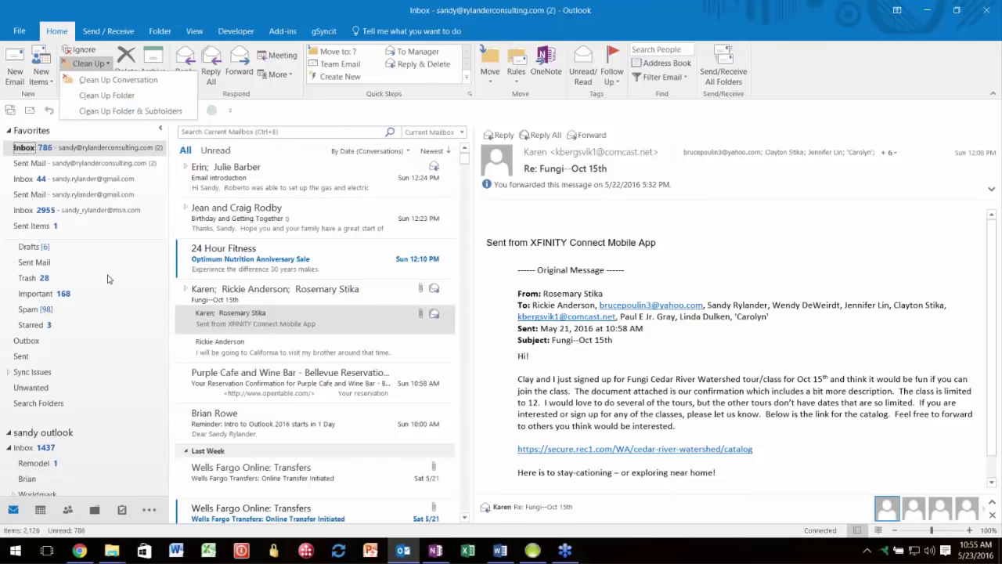
right_click(26, 283)
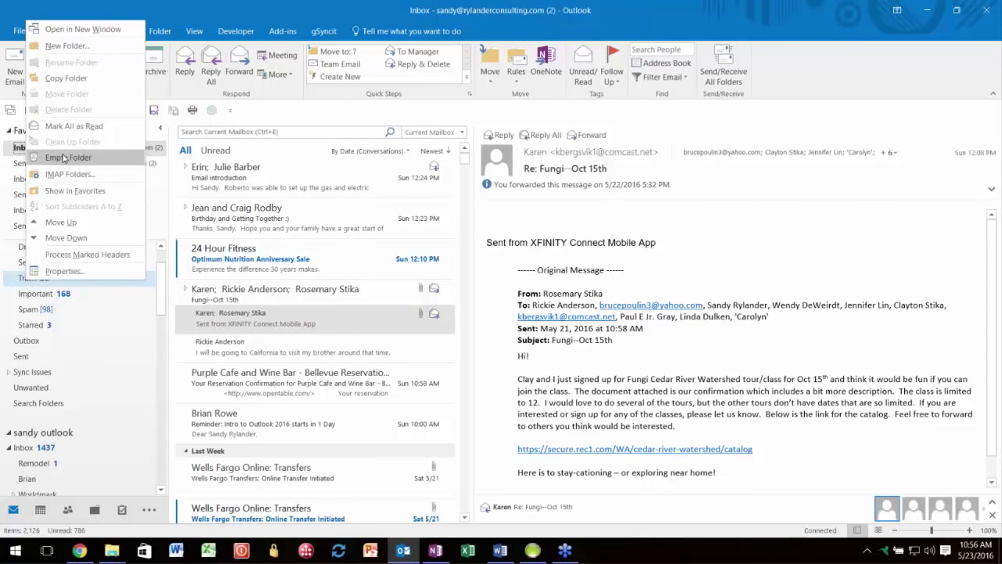
left_click(152, 14)
left_click(84, 64)
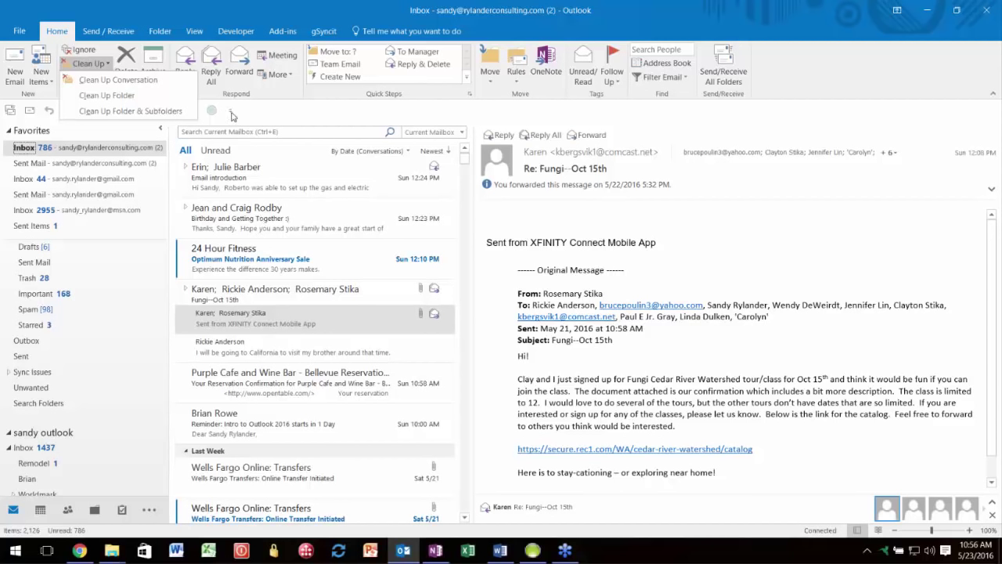
Step: Turn off showing messages as conversations for this inbox folder only
left_click(124, 8)
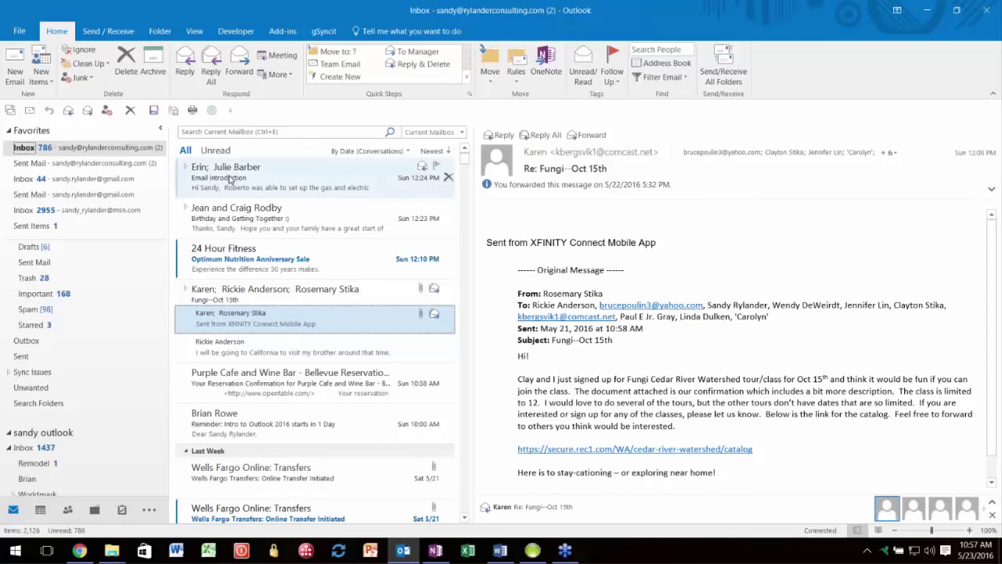
left_click(373, 152)
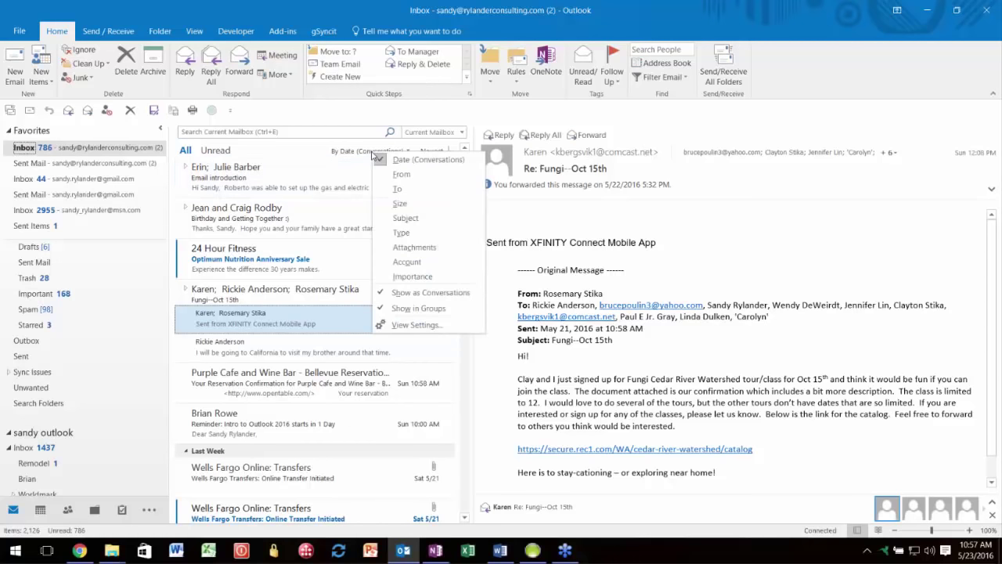
left_click(426, 295)
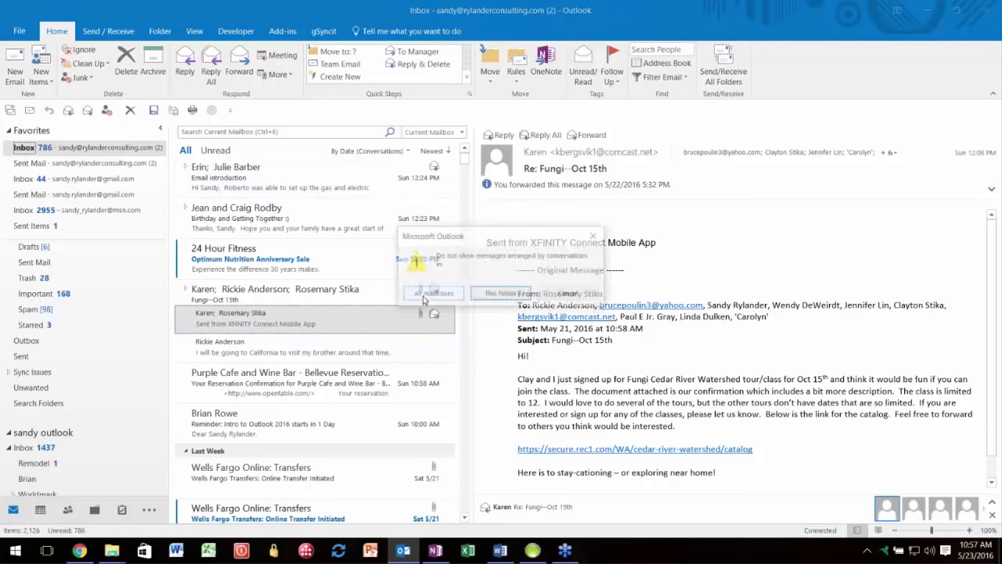
left_click(501, 294)
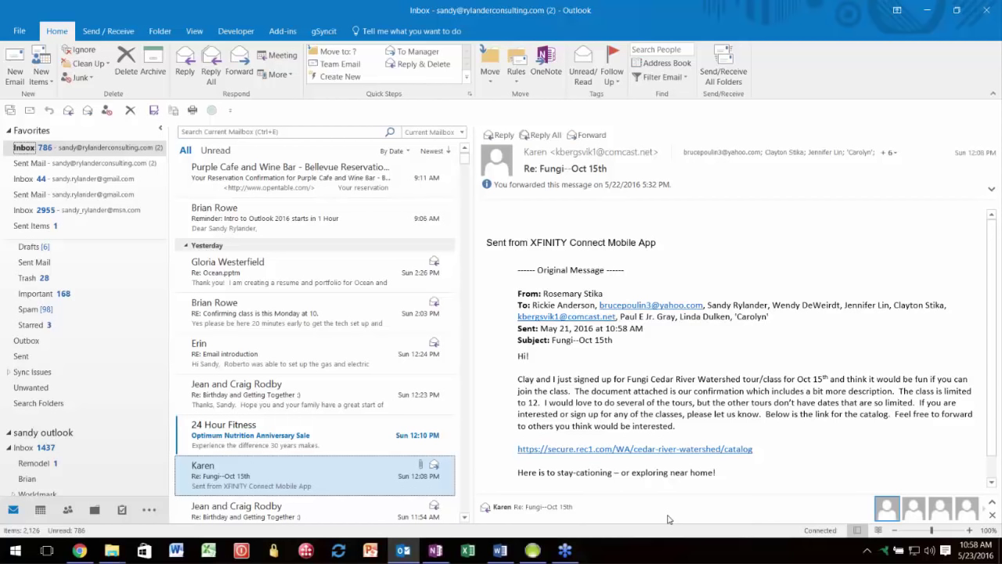
Step: Create a contact for the sender of the message "RE: Confirming class is this Monday at 10.", whose signature holds the contact details
left_click(266, 327)
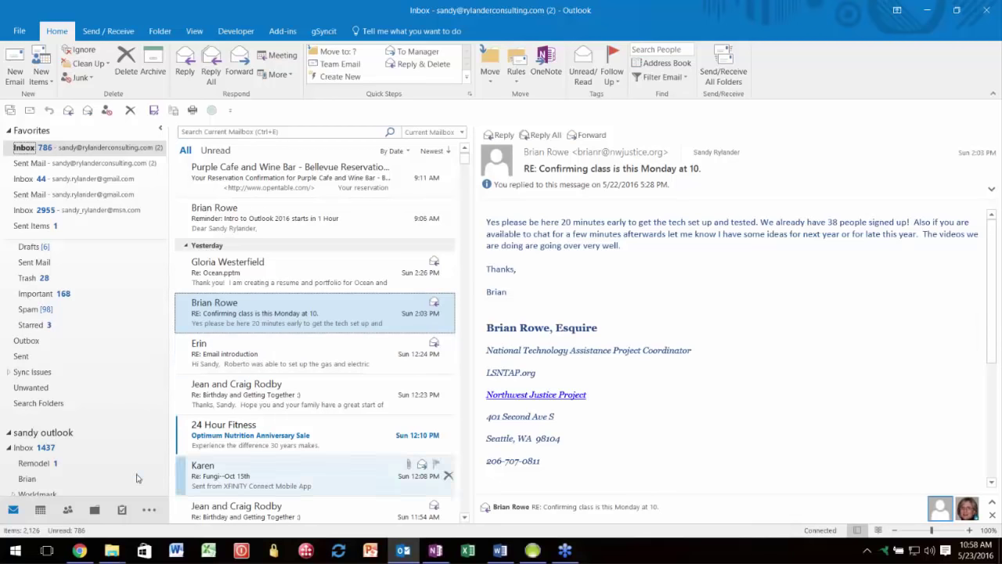
mouse_move(69, 510)
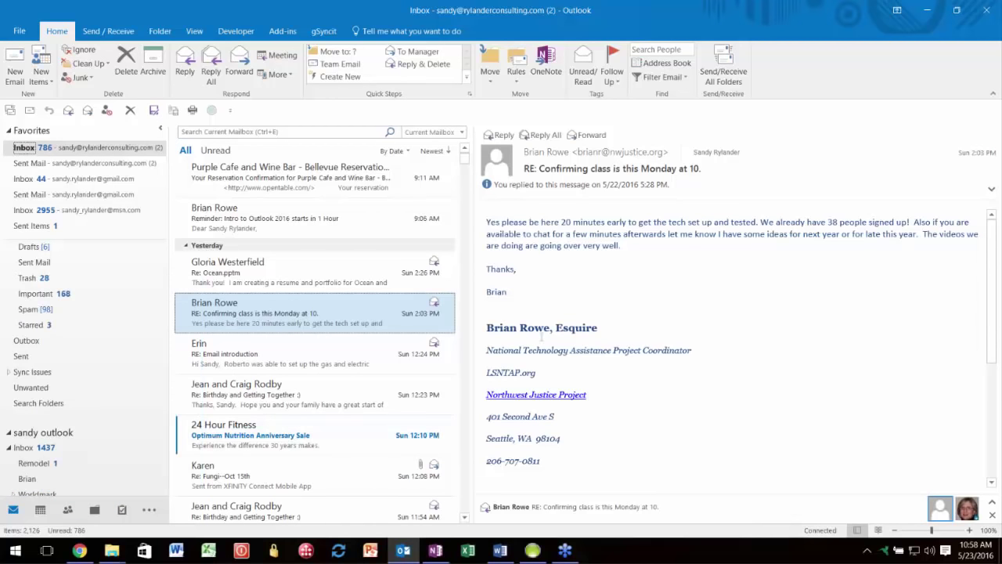
mouse_move(487, 321)
left_mouse_down()
mouse_move(570, 357)
mouse_move(577, 447)
left_mouse_up()
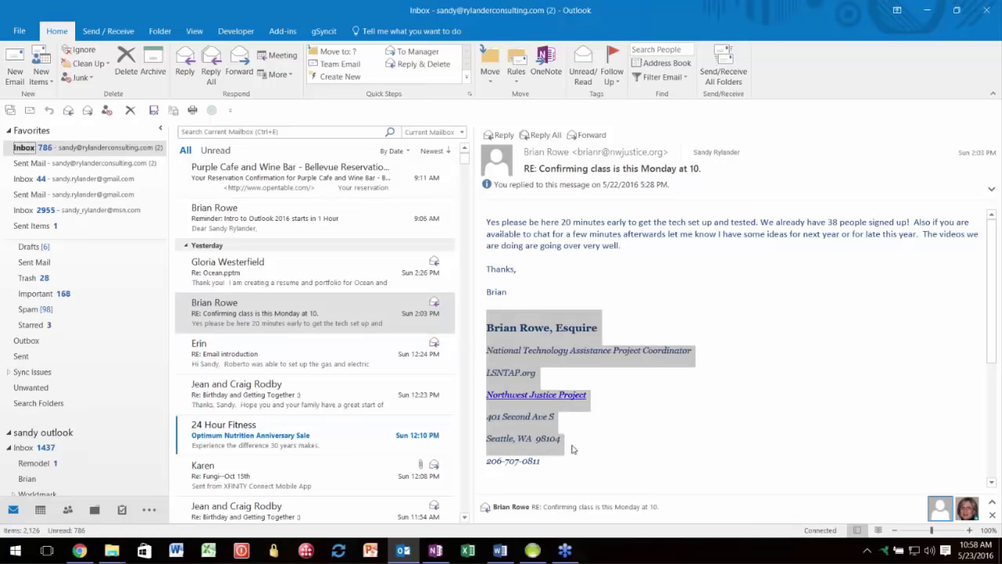
left_click(623, 440)
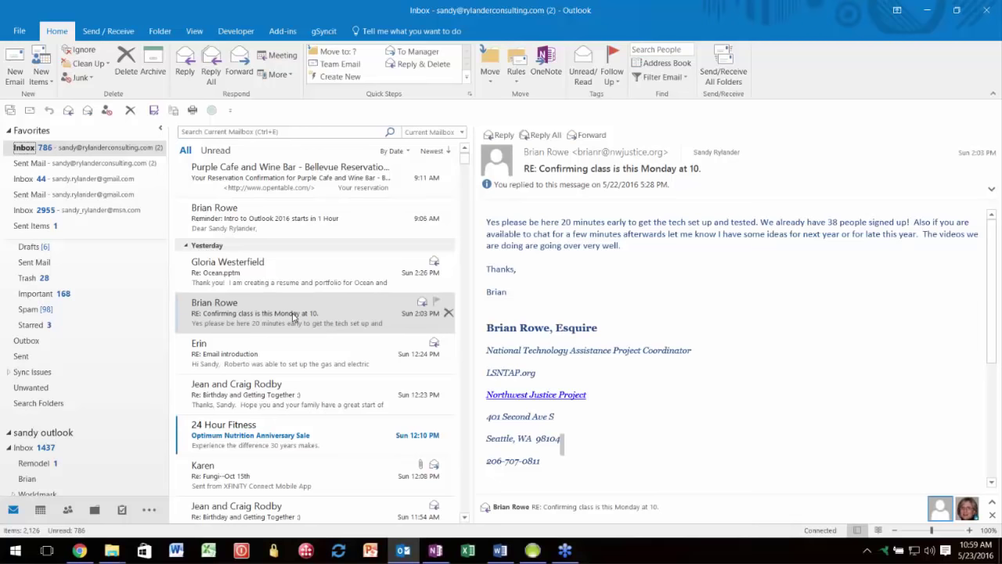
scroll(78, 439, "down", 1)
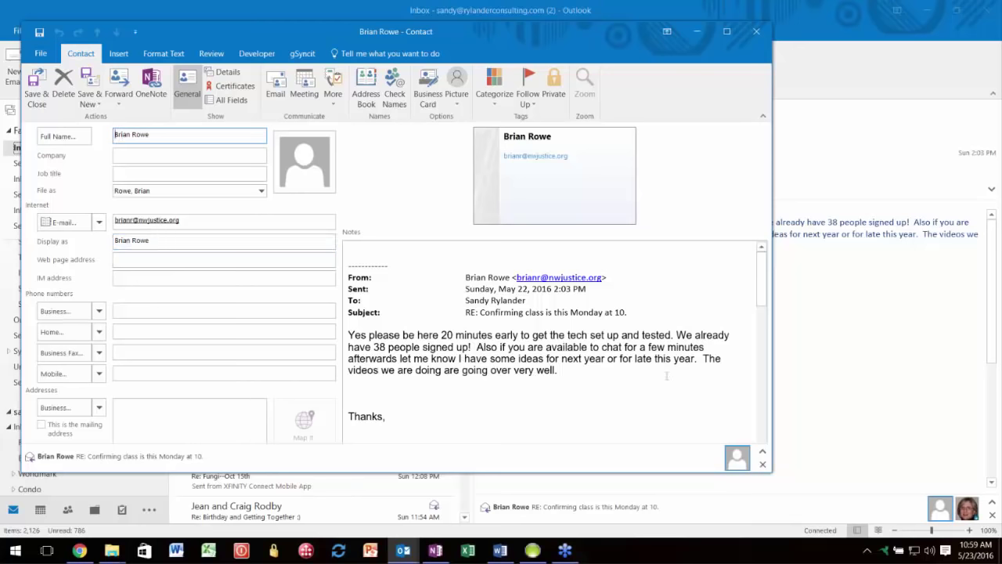
Step: Move "Northwest Justice Project" from the signature in the contact's notes into the Company field
scroll(663, 377, "down", 2)
scroll(662, 377, "down", 4)
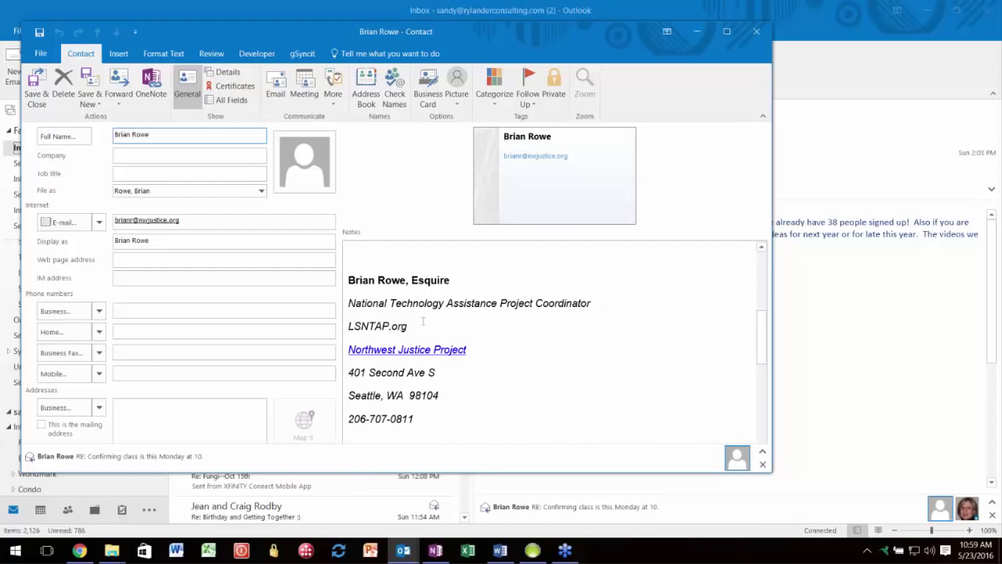
left_click_drag(412, 325, 348, 326)
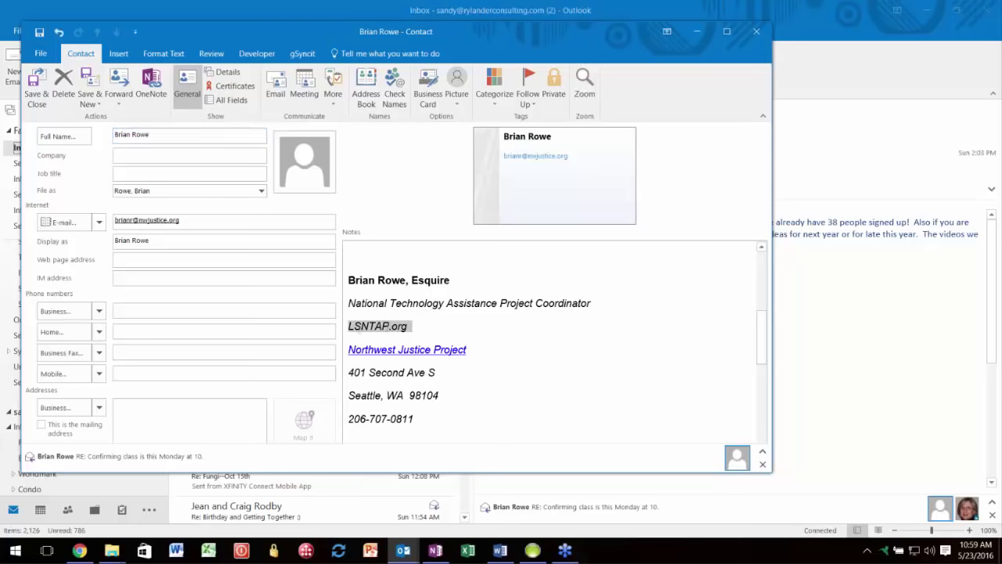
left_click(488, 351)
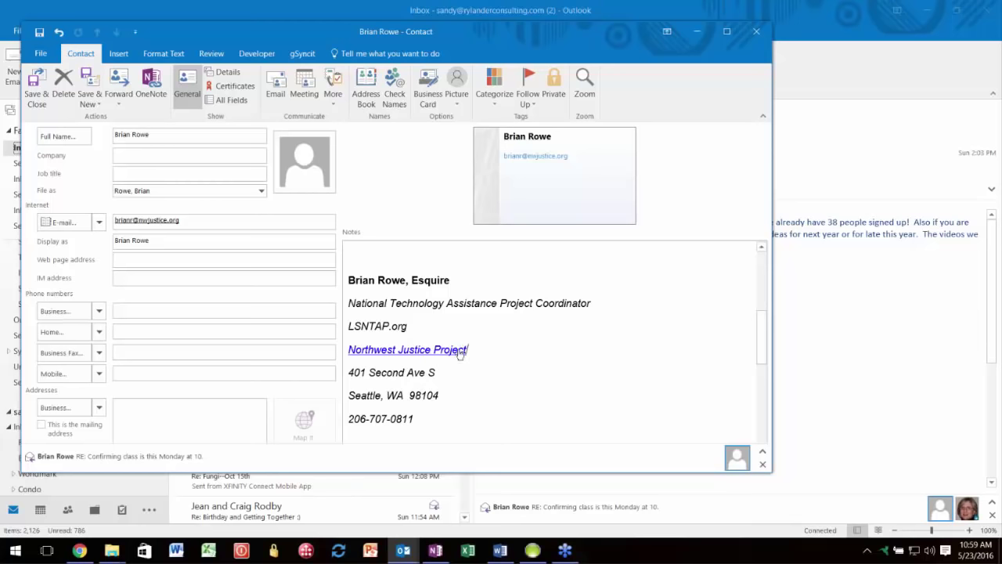
left_click_drag(467, 352, 349, 352)
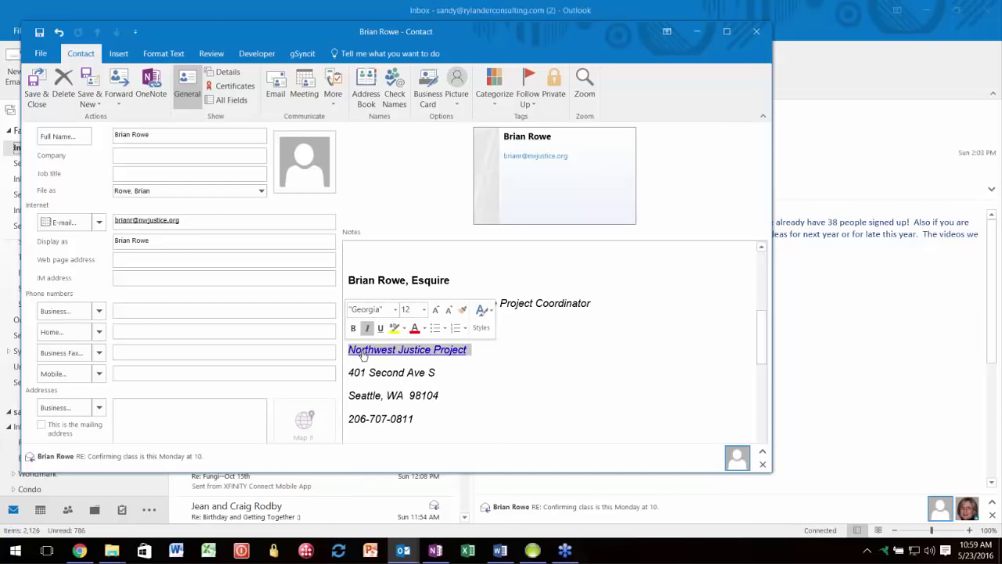
left_click(173, 180)
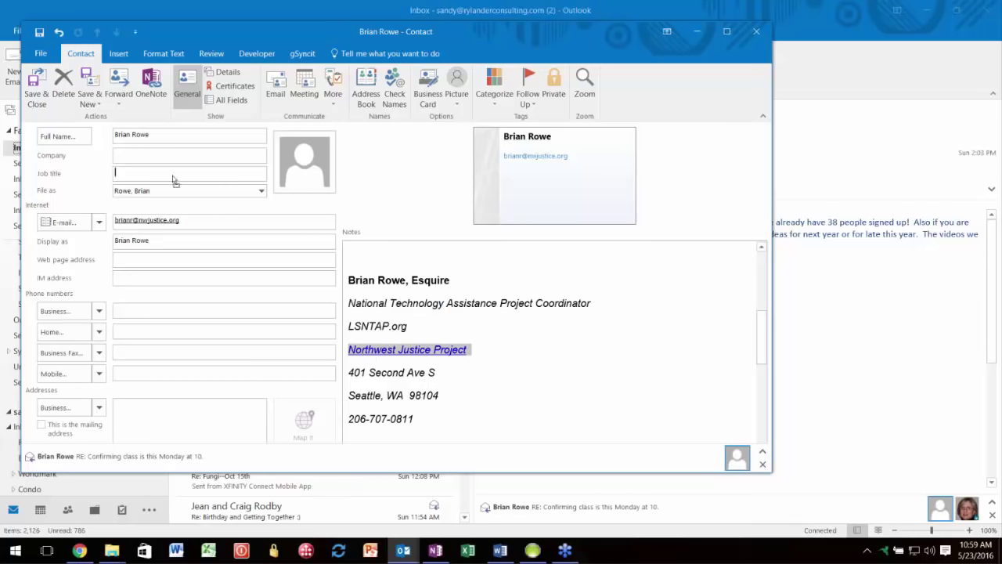
left_click_drag(173, 179, 162, 156)
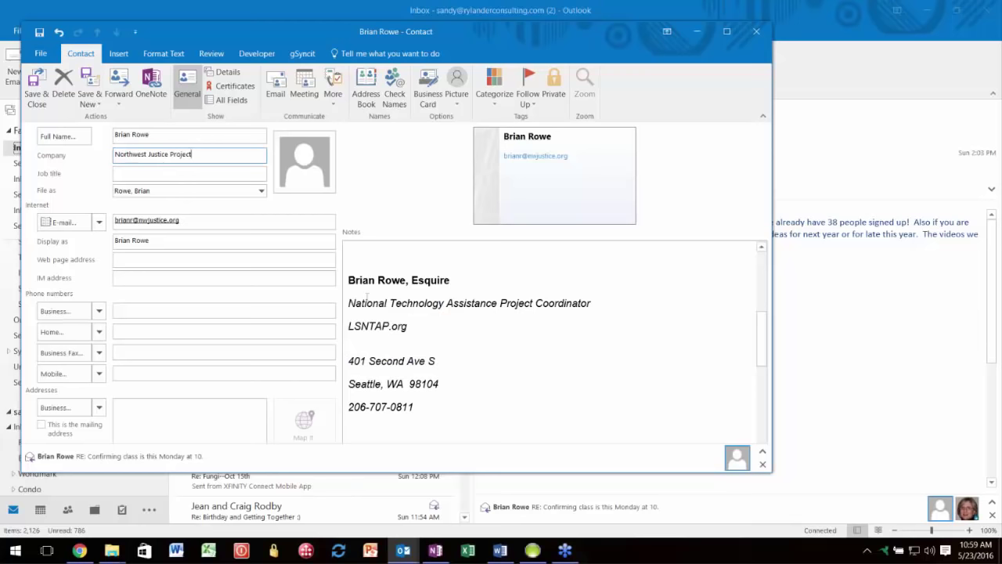
Step: Move "National Technology Assistance Project Coordinator" from the contact's notes into the Job title field
left_click_drag(591, 303, 195, 174)
left_click(597, 303)
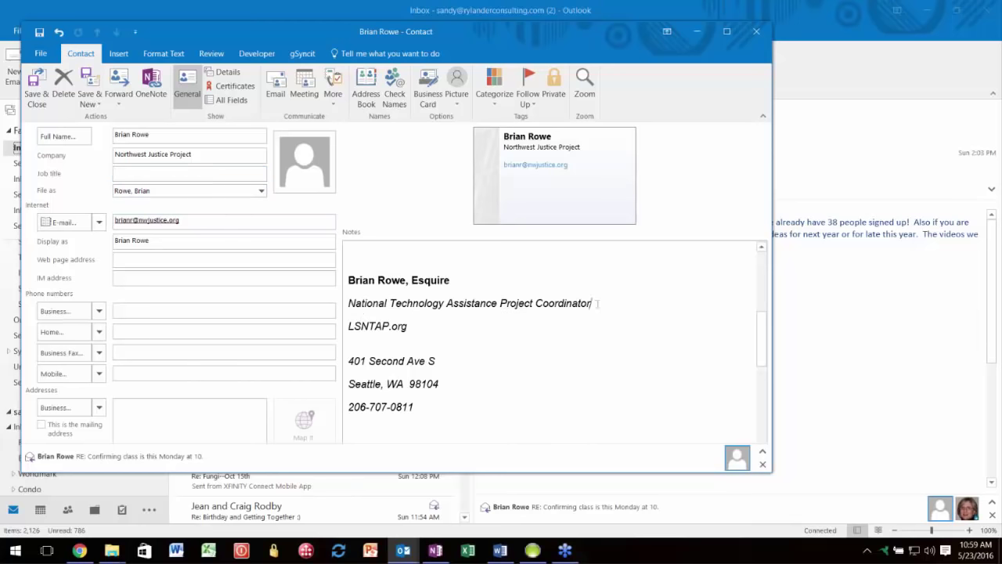
left_click_drag(597, 303, 350, 305)
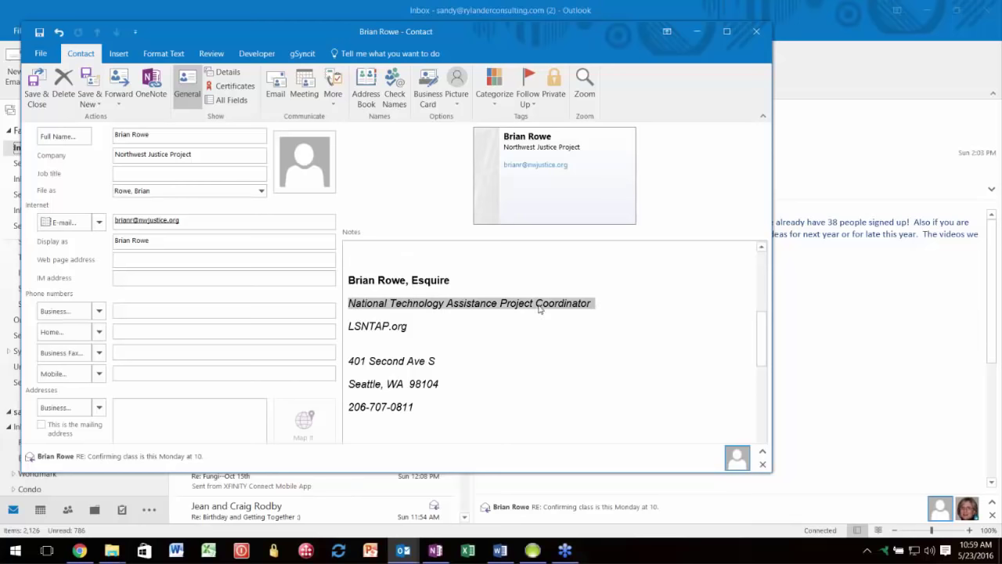
left_click_drag(537, 308, 219, 175)
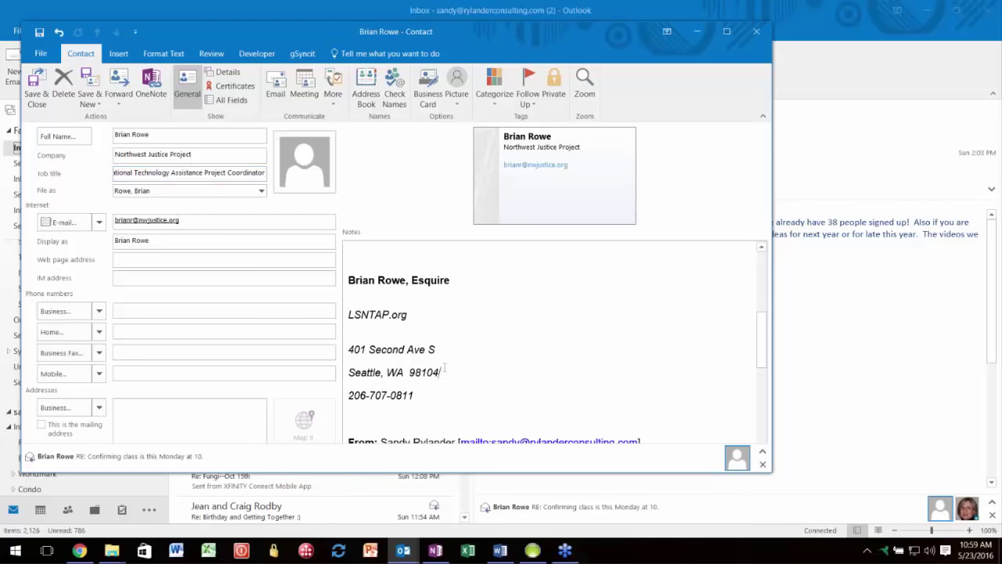
Step: Dismiss all pending reminders and clear the accidental text selection in the contact's notes
left_click_drag(444, 373, 726, 211)
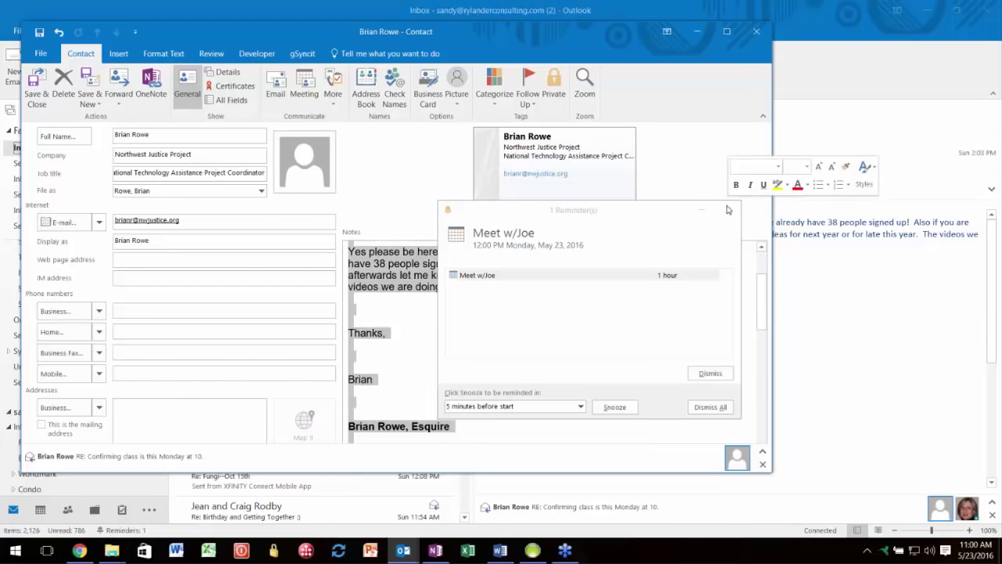
left_click(711, 407)
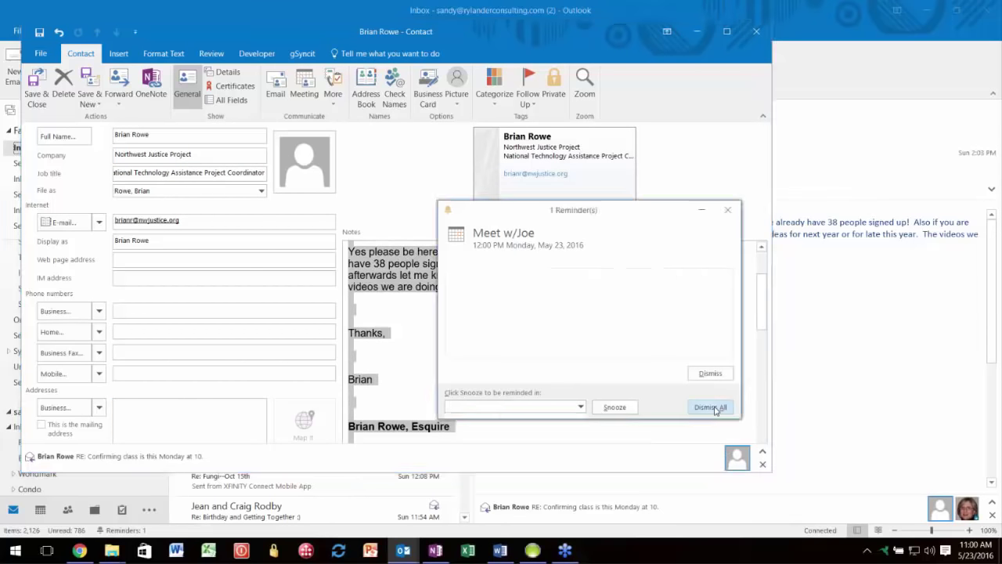
left_click(495, 407)
scroll(494, 405, "down", 3)
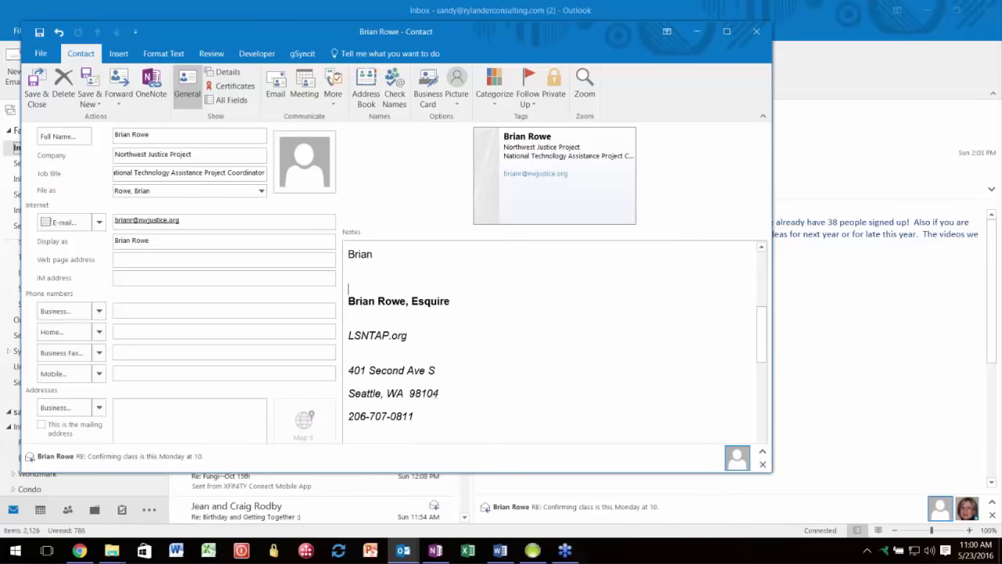
Step: Move the postal address from the notes into the business address without its blank line, and the phone number into the Business phone field
left_click_drag(447, 394, 251, 420)
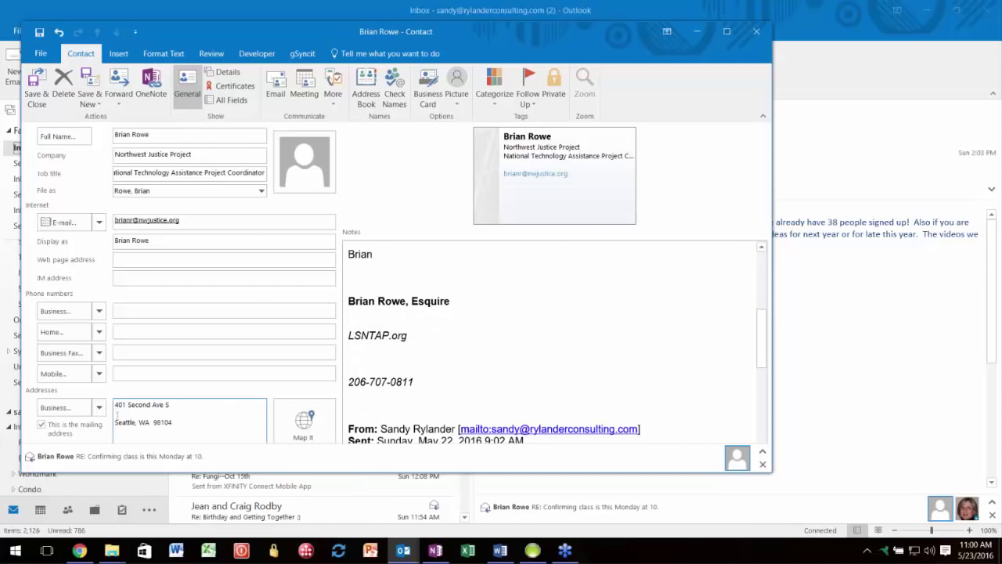
left_click(117, 422)
key("Return")
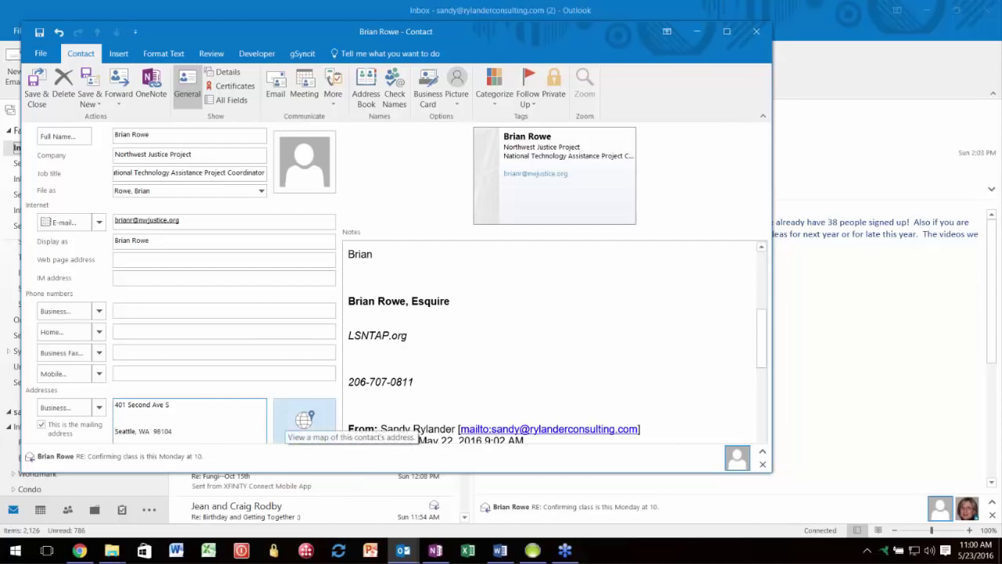
key("BackSpace")
key("BackSpace")
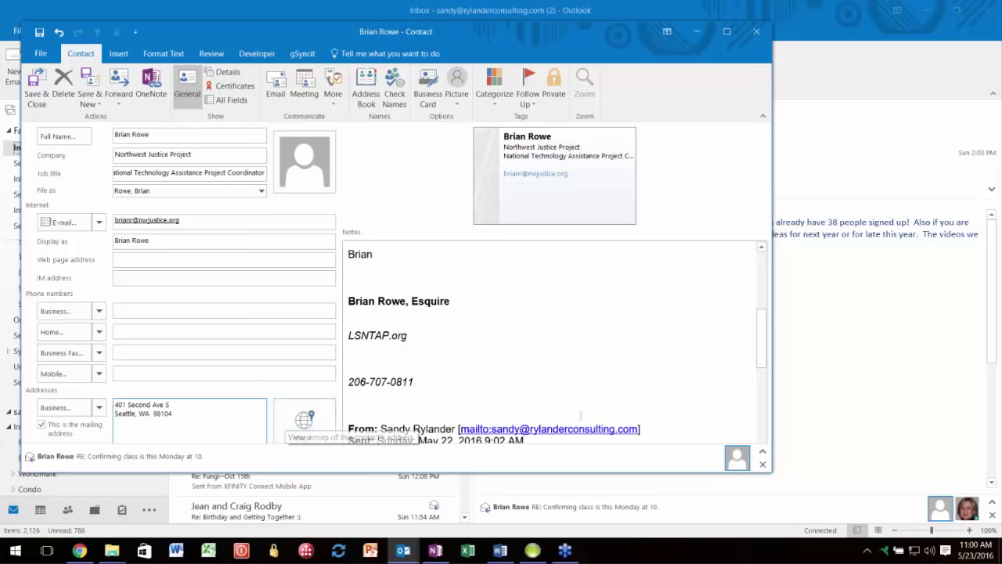
left_click_drag(416, 382, 230, 310)
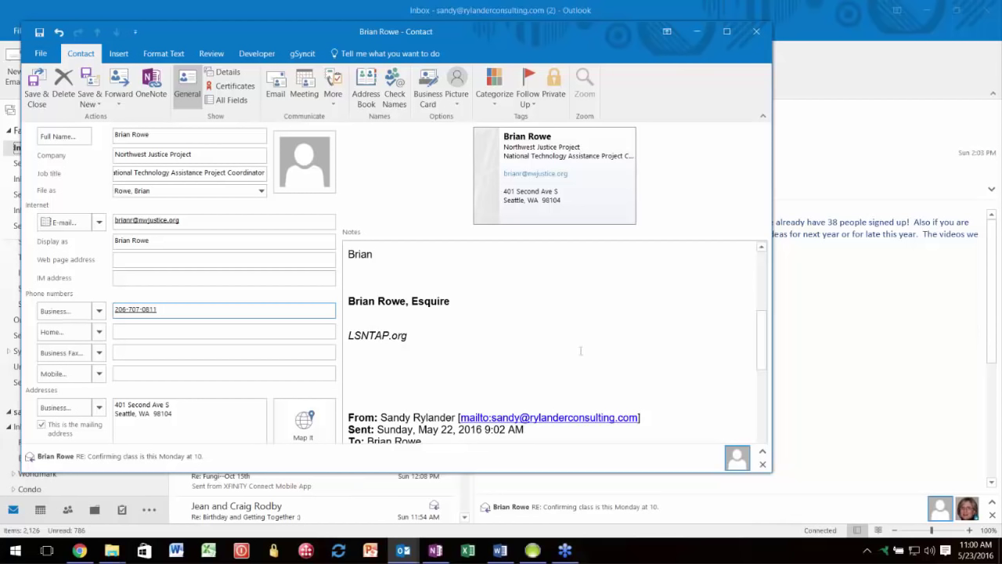
Step: Delete all remaining text from the contact's notes and assign the contact the B L Client category
scroll(457, 317, "down", 10)
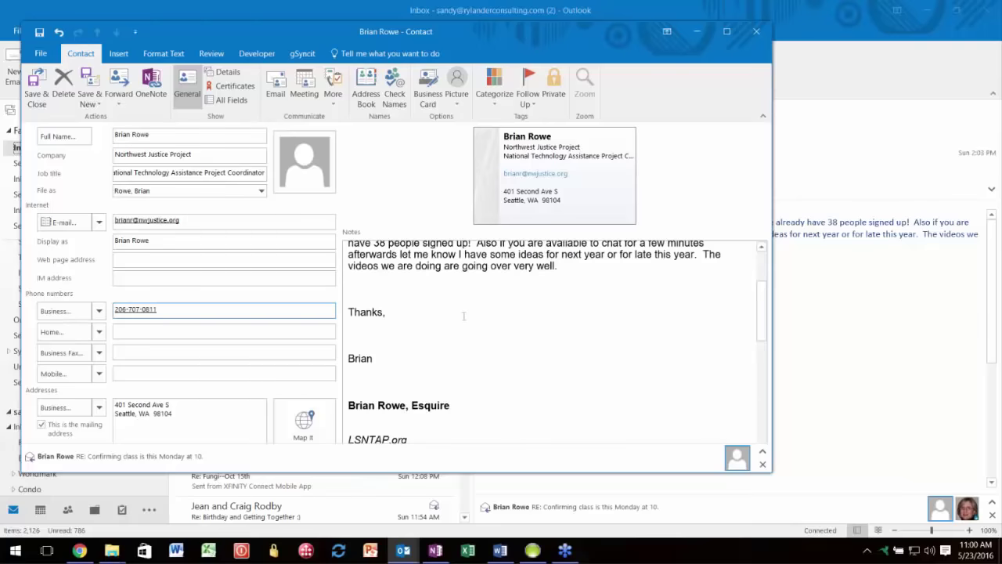
left_click(431, 249)
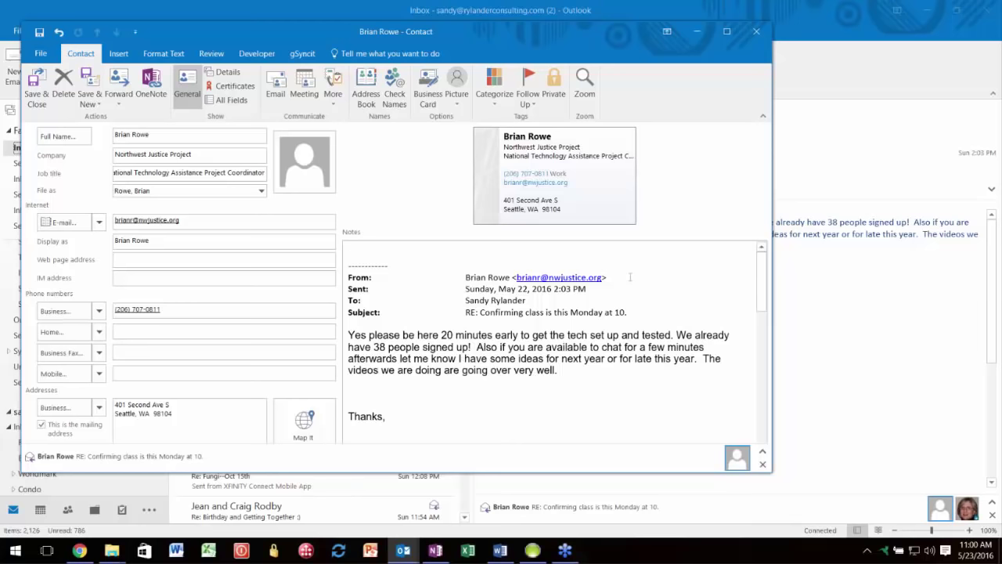
key("ctrl+a")
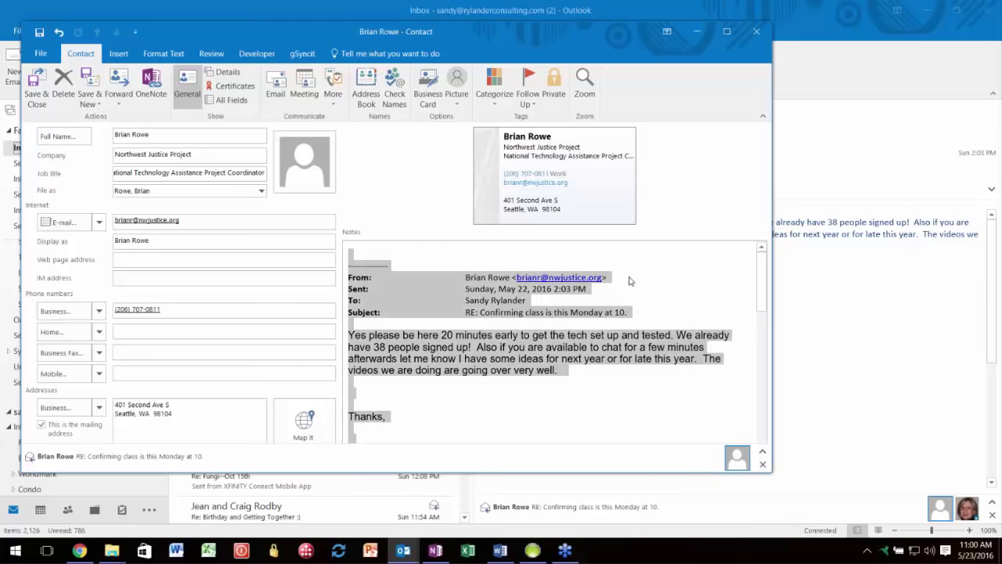
key("Delete")
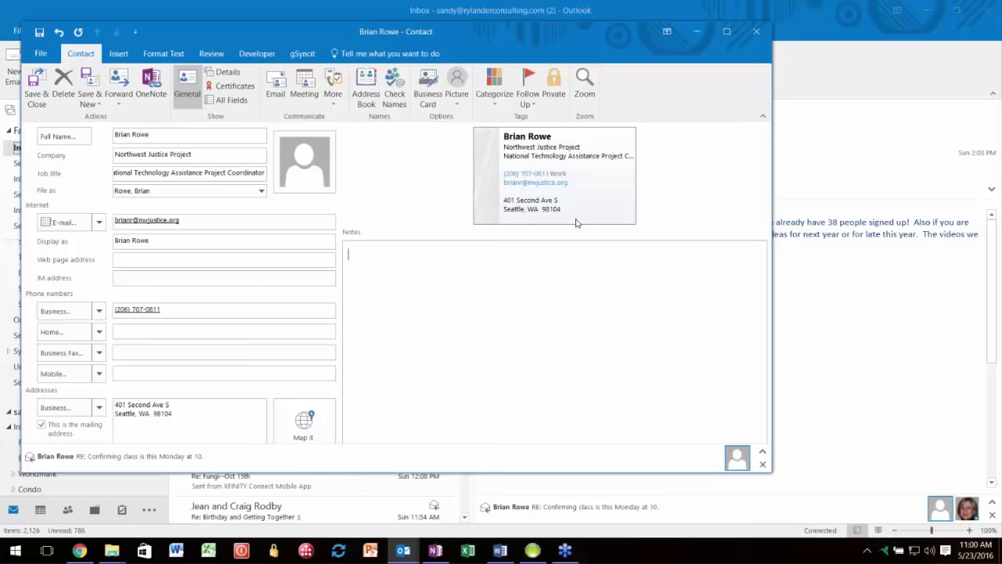
left_click(497, 105)
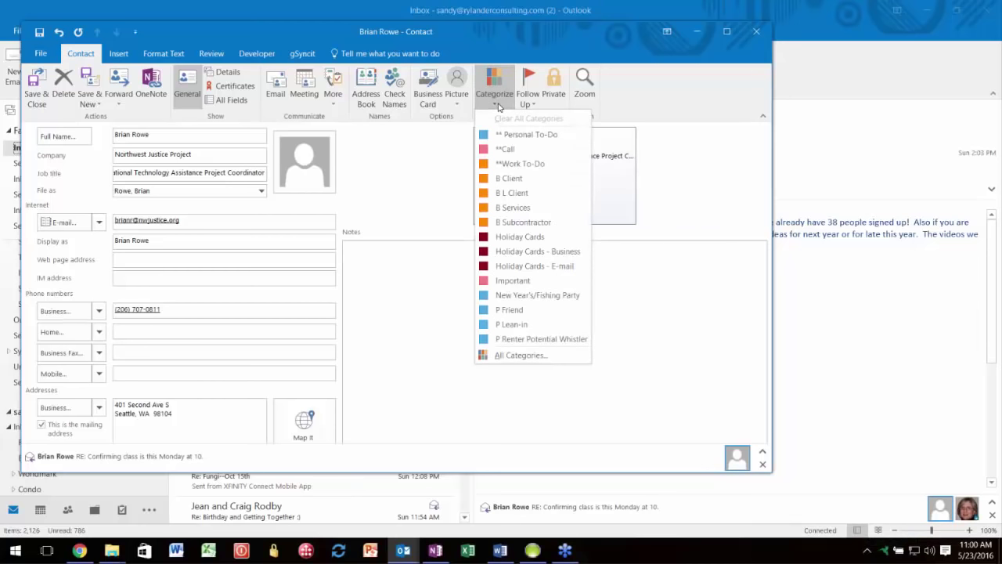
left_click(512, 193)
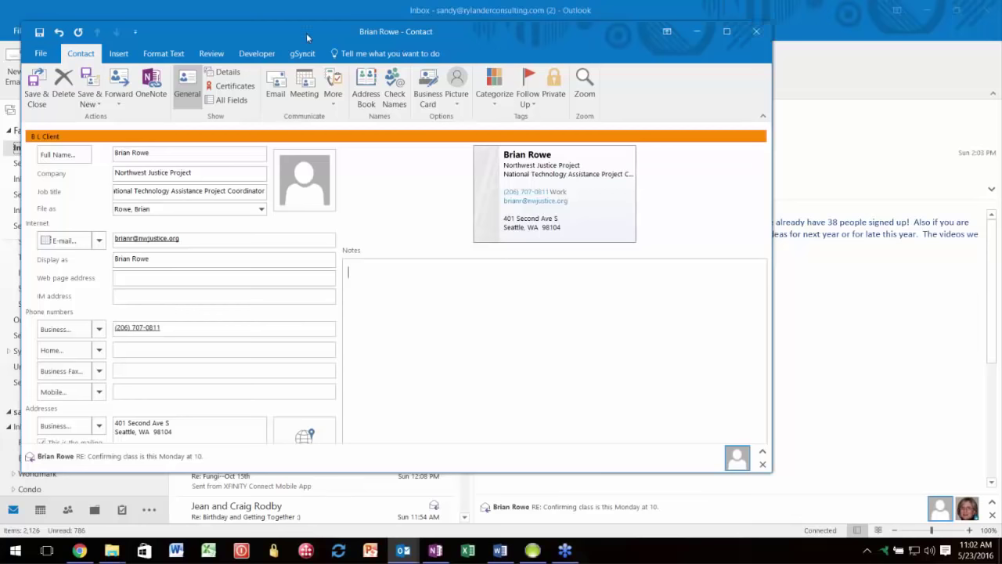
Step: Move the contact window aside, examine the inbox's People Pane display choices, and return to the contact window
left_click_drag(306, 33, 354, 152)
left_click(191, 33)
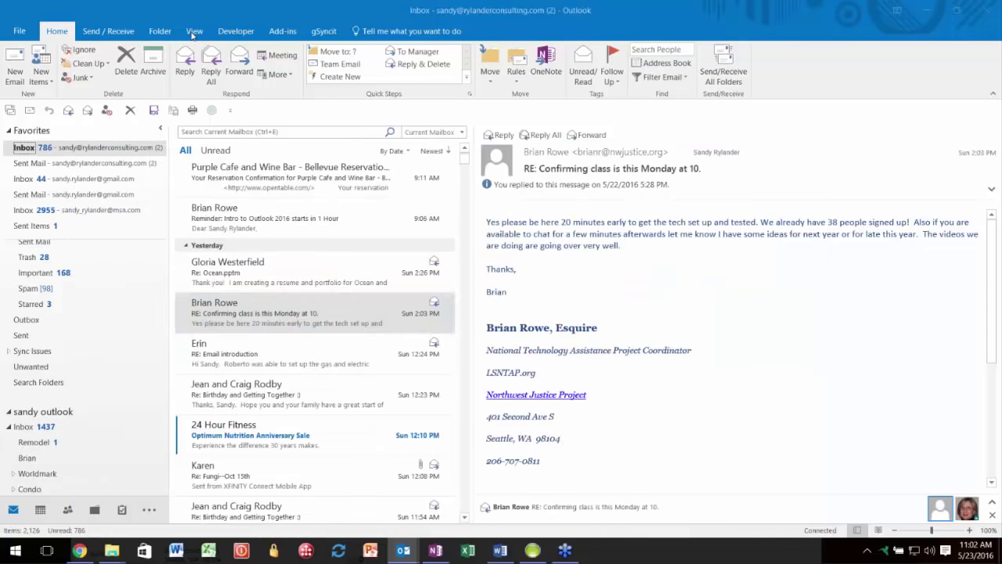
left_click(192, 33)
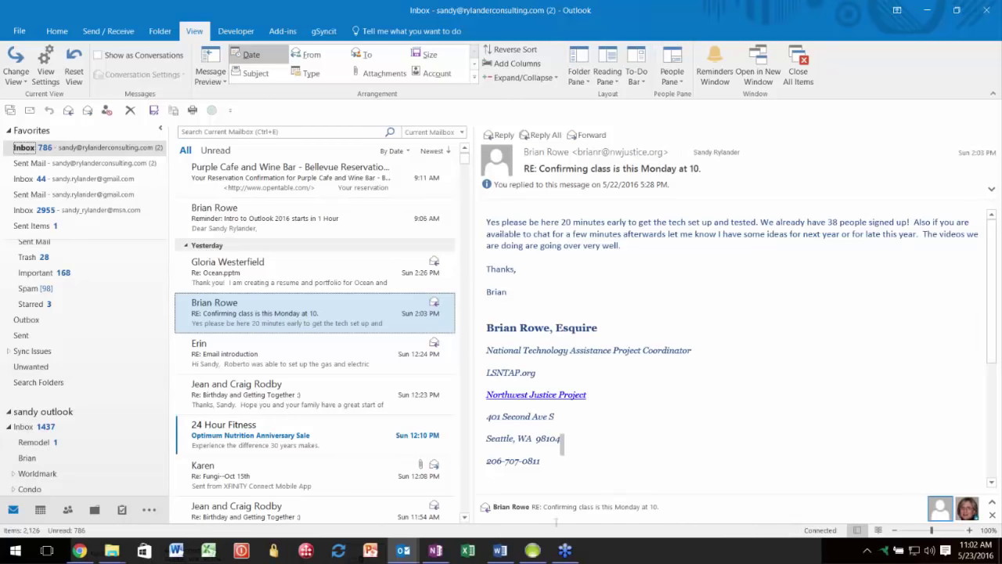
left_click(672, 76)
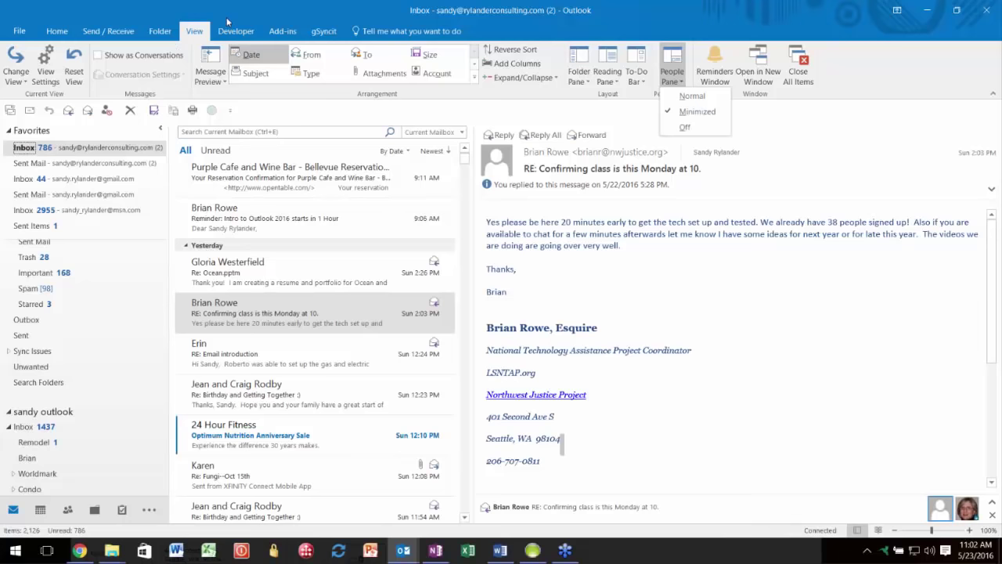
key("Escape")
key("alt+Tab")
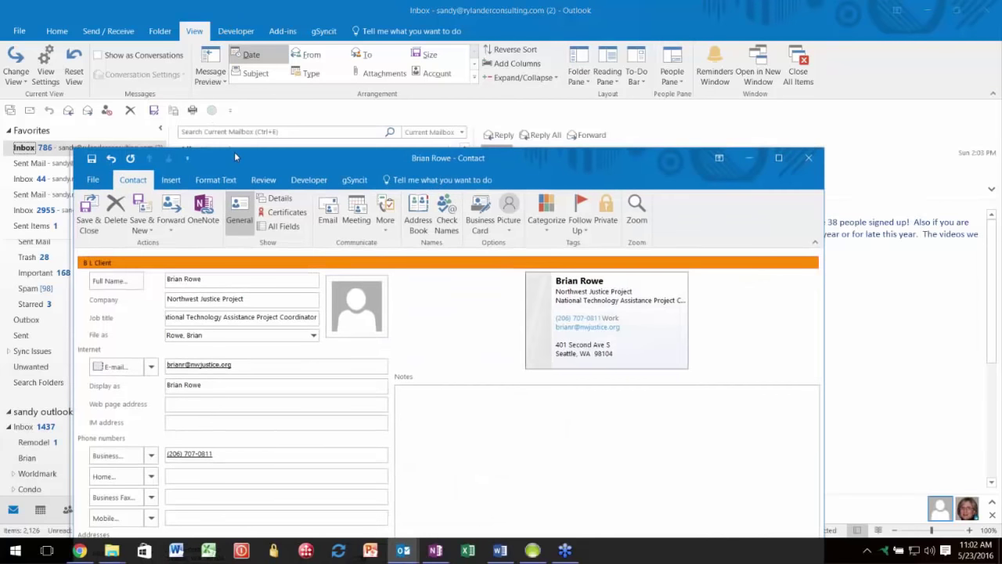
Step: Move the contact window back up, close the contact without saving its changes and dismiss the new-mail notification
left_click_drag(235, 152, 343, 46)
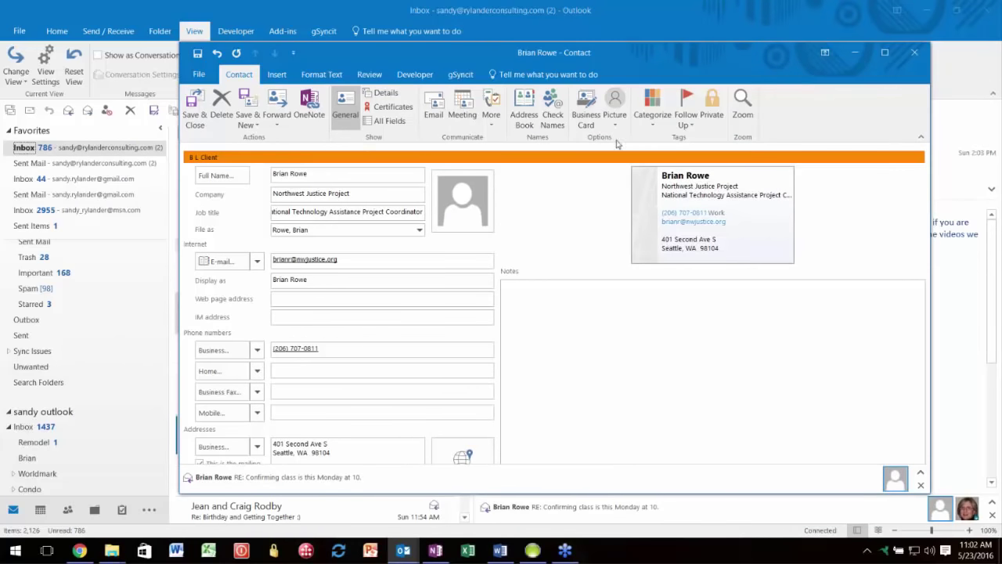
left_click(911, 54)
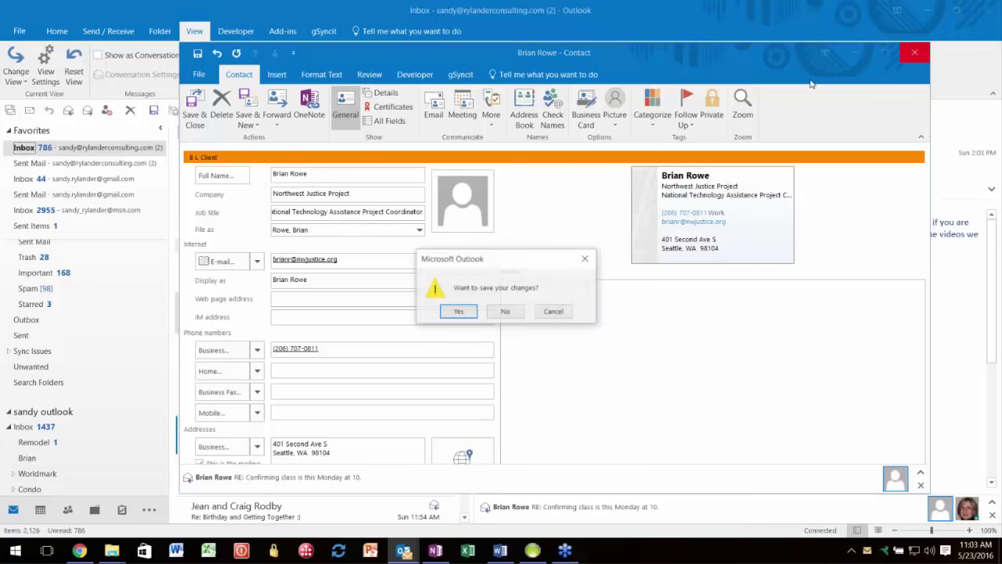
left_click(507, 313)
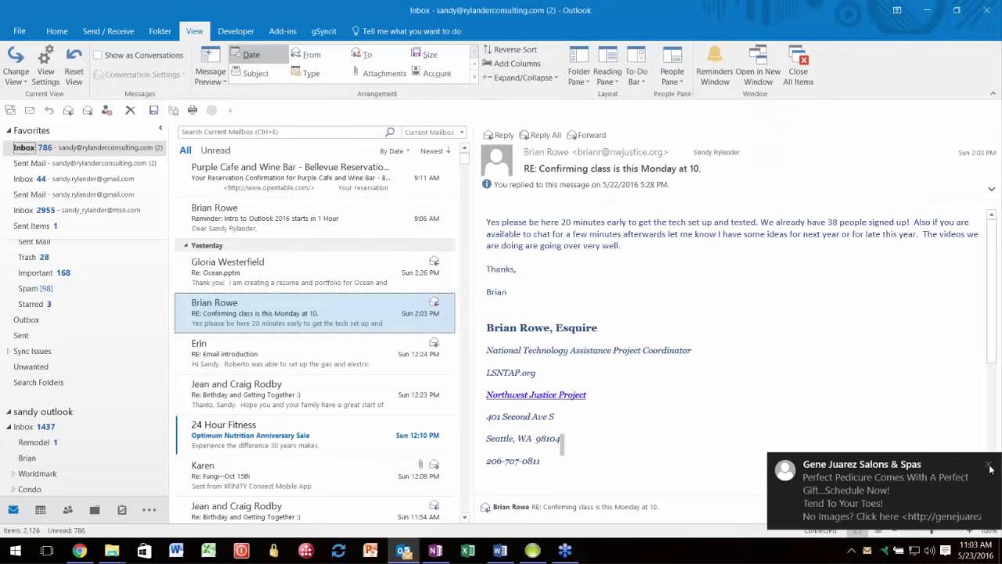
left_click(991, 468)
Step: Create a task from the selected class-confirmation email and close it without saving
left_click_drag(216, 317, 121, 511)
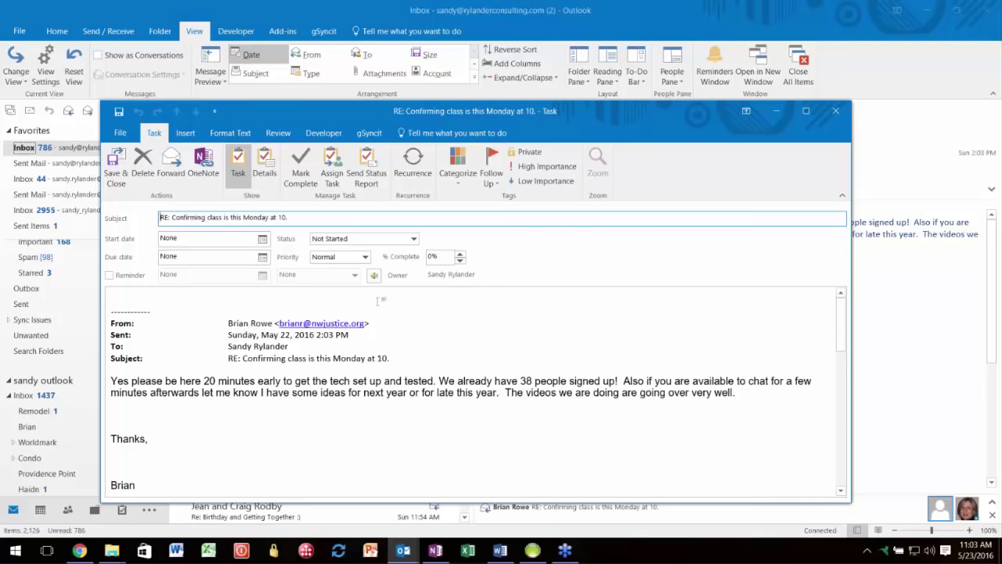
left_click(834, 111)
left_click(520, 313)
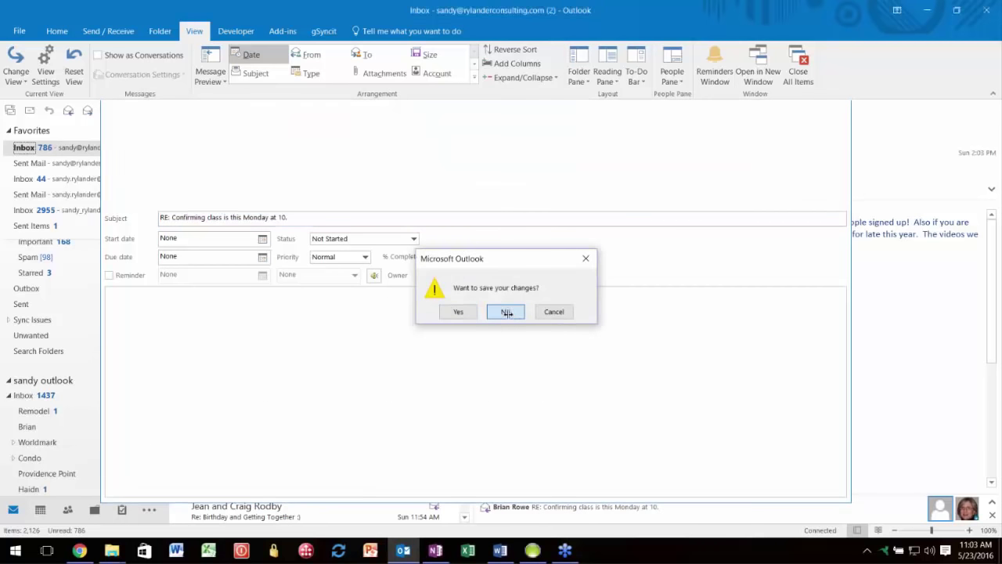
Step: Switch to the contacts, create an email addressed to the Unico Properties LLC contact, and discard the message
left_click(67, 510)
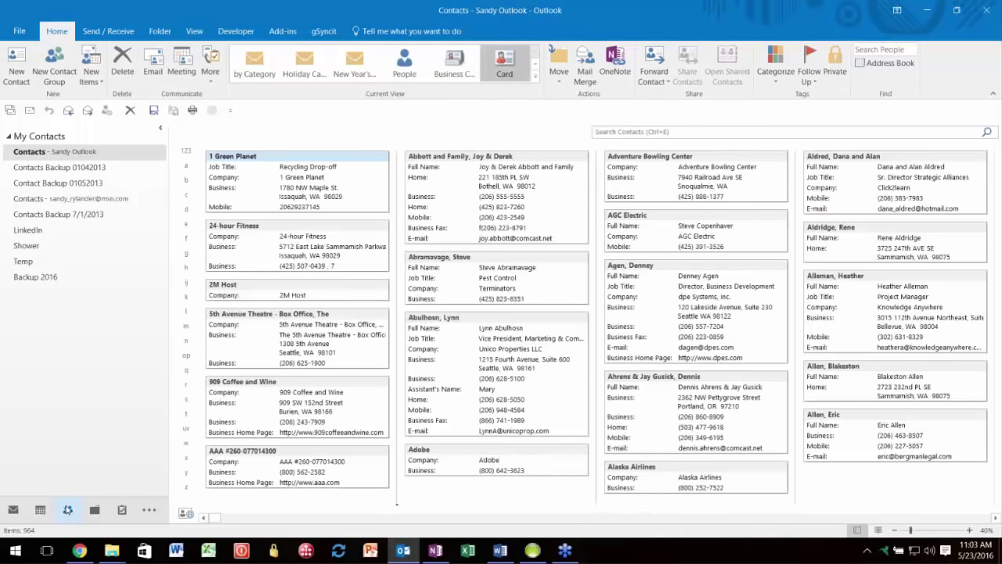
left_click(452, 319)
left_click_drag(452, 322, 14, 511)
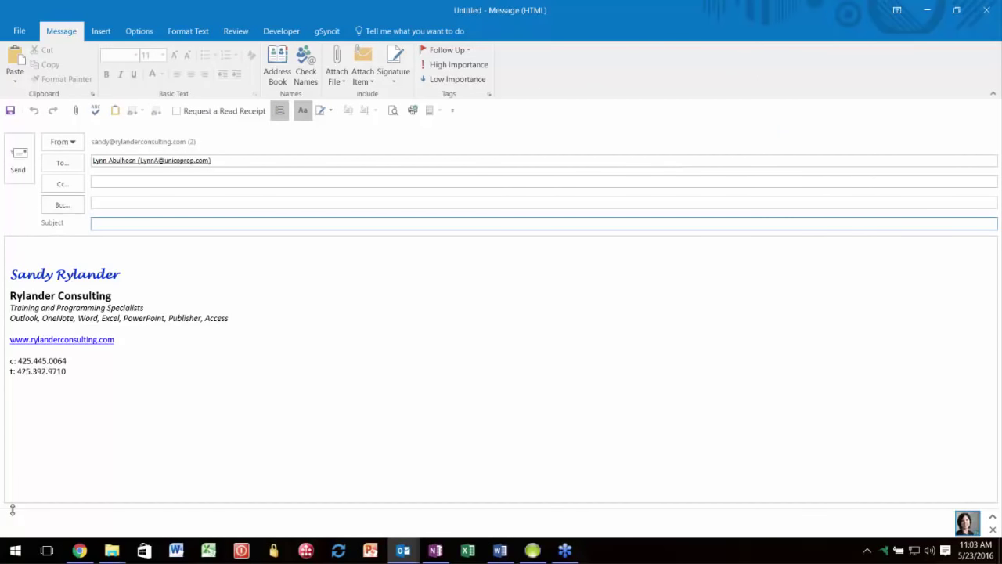
left_click(985, 16)
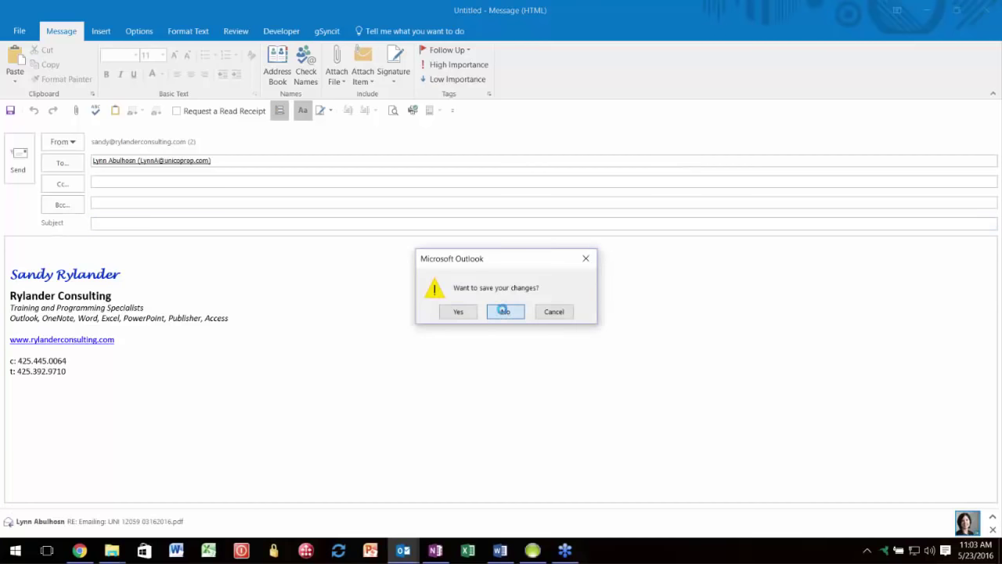
left_click(503, 311)
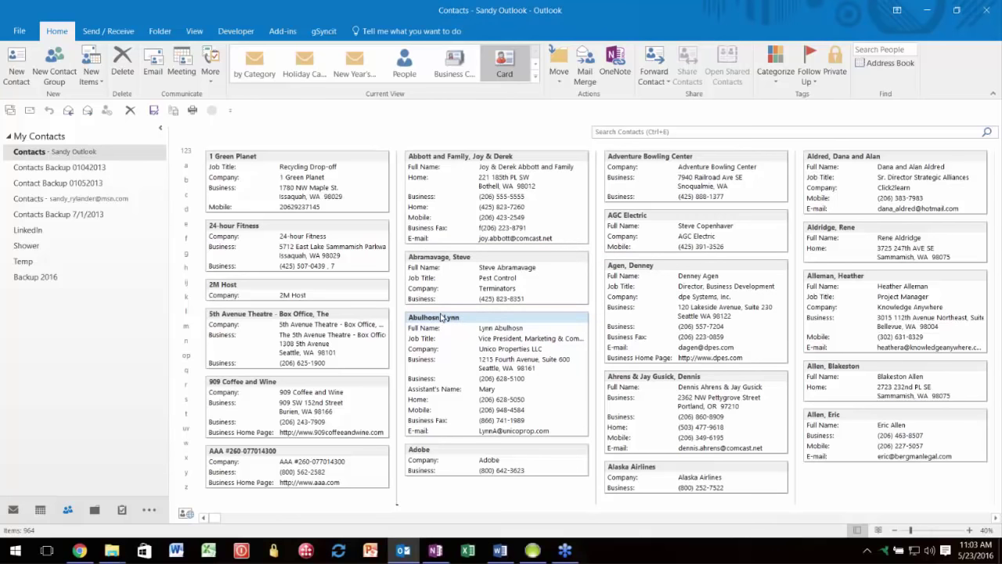
Step: Try to gather the Unico Properties contact and two other contacts for one email, closing the Unico Properties contact window whenever it opens
left_click(651, 270)
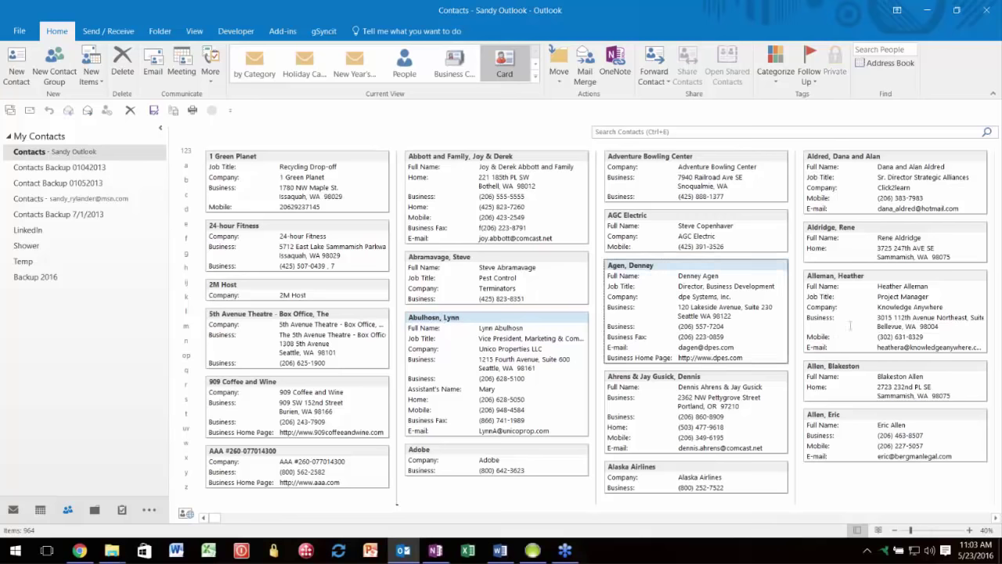
left_click(852, 277)
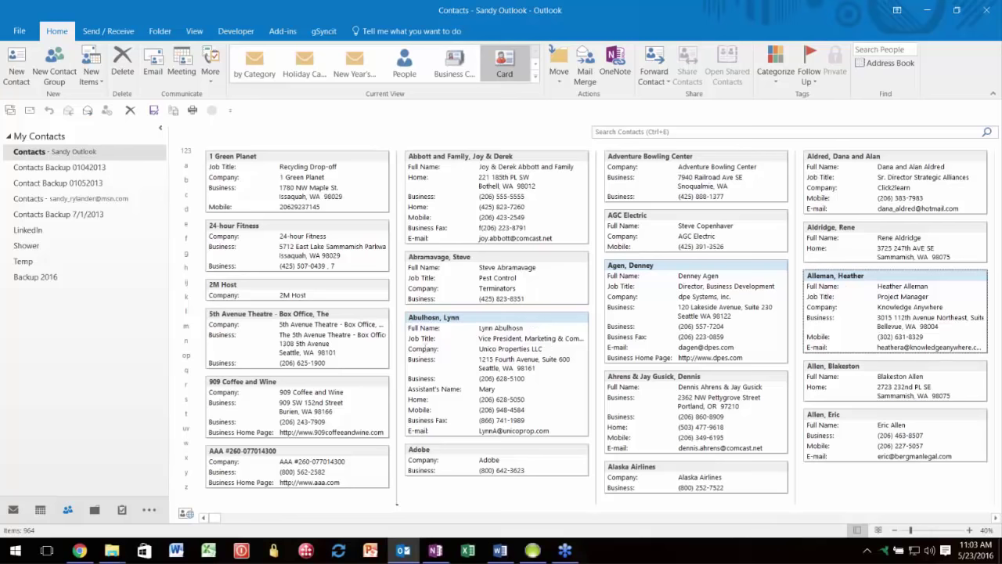
left_click(485, 317)
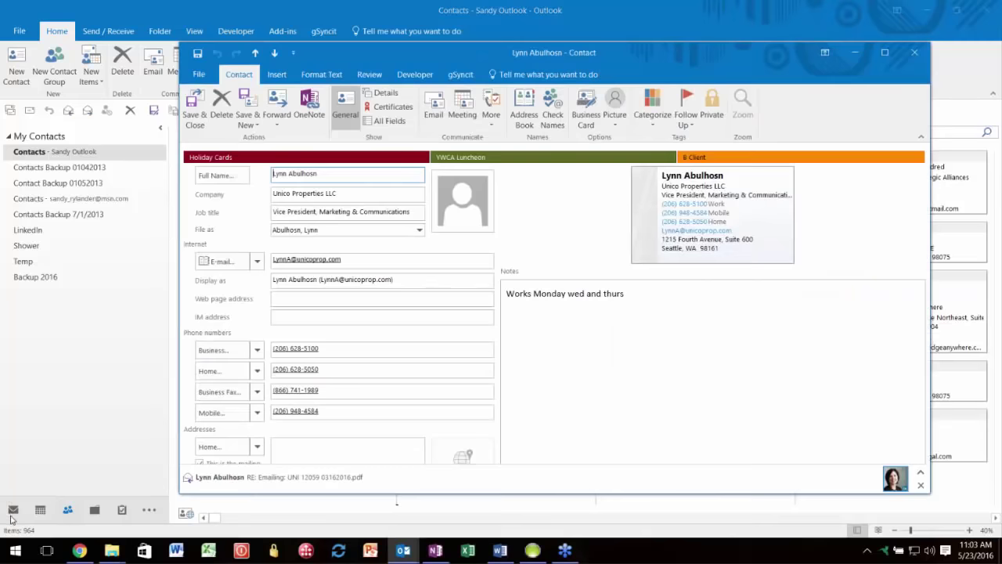
left_click(914, 53)
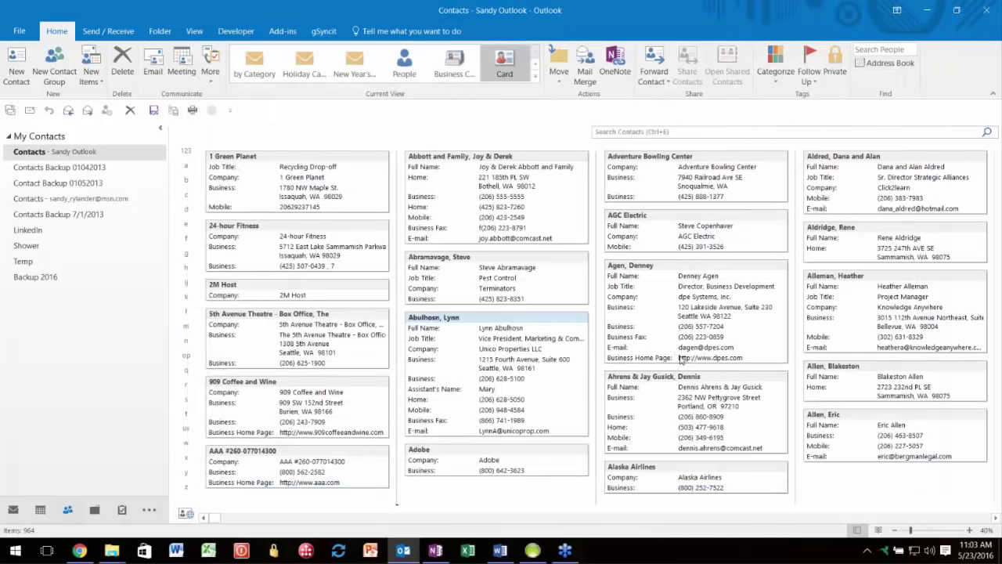
left_click(689, 383)
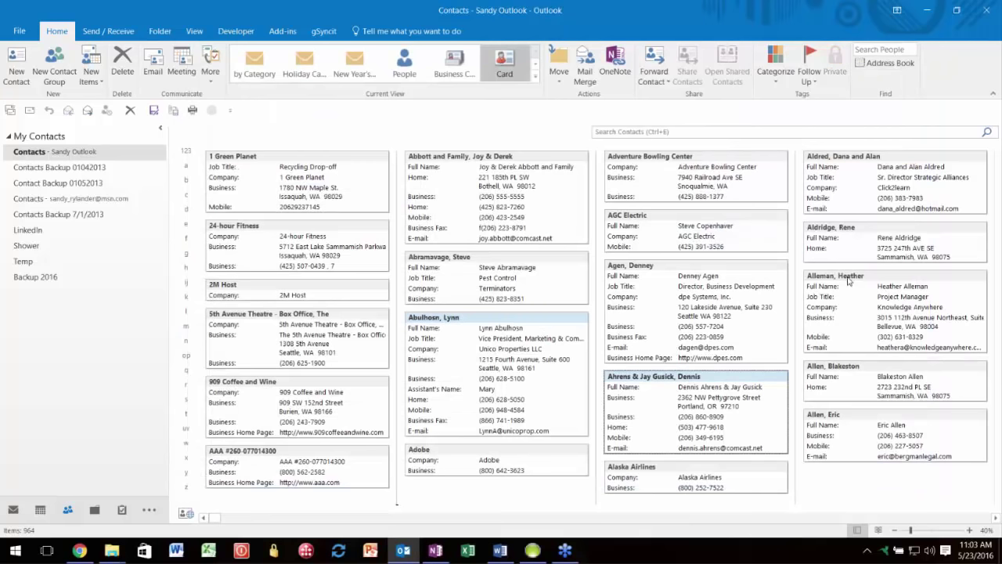
left_click(850, 282)
double_click(452, 343)
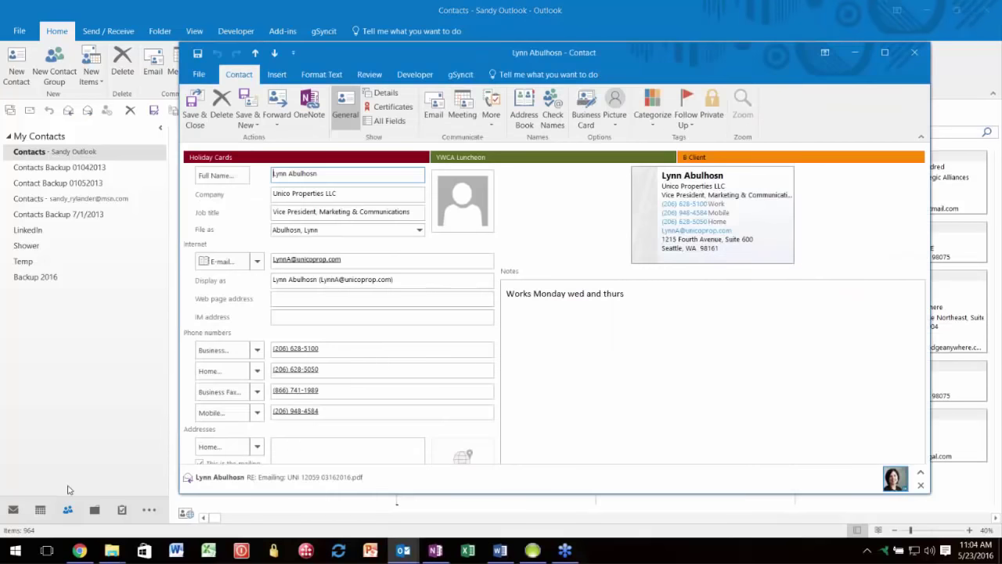
left_click(914, 52)
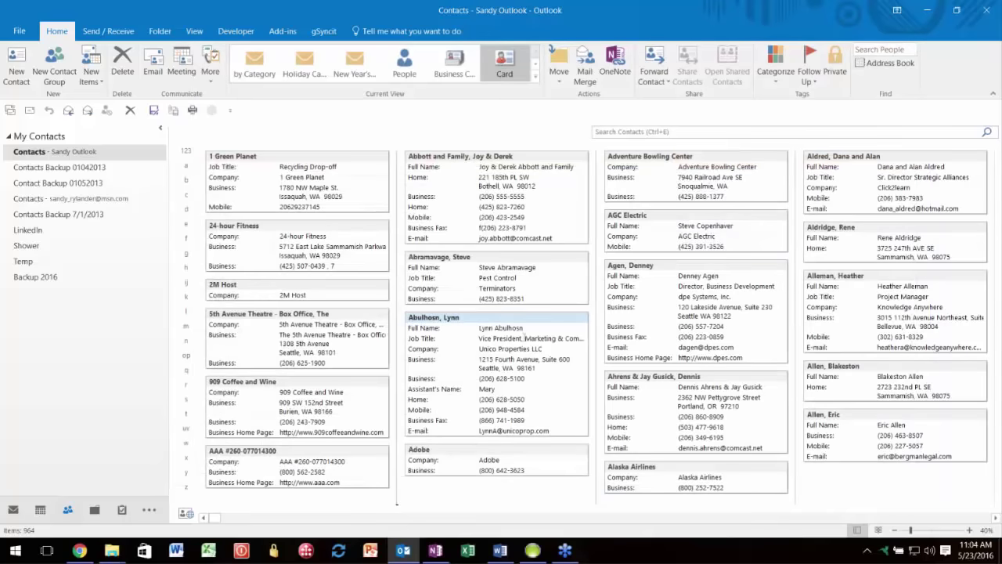
Step: Create one email addressed to the Unico Properties, Portland and Knowledge Anywhere contacts, and move all three recipients from To to Bcc
left_click(683, 379)
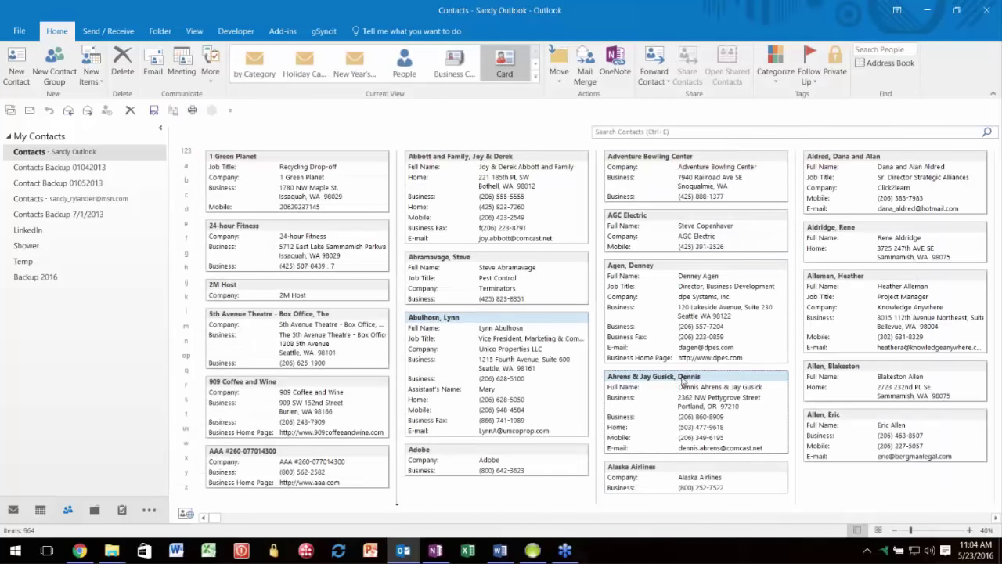
left_click(837, 278)
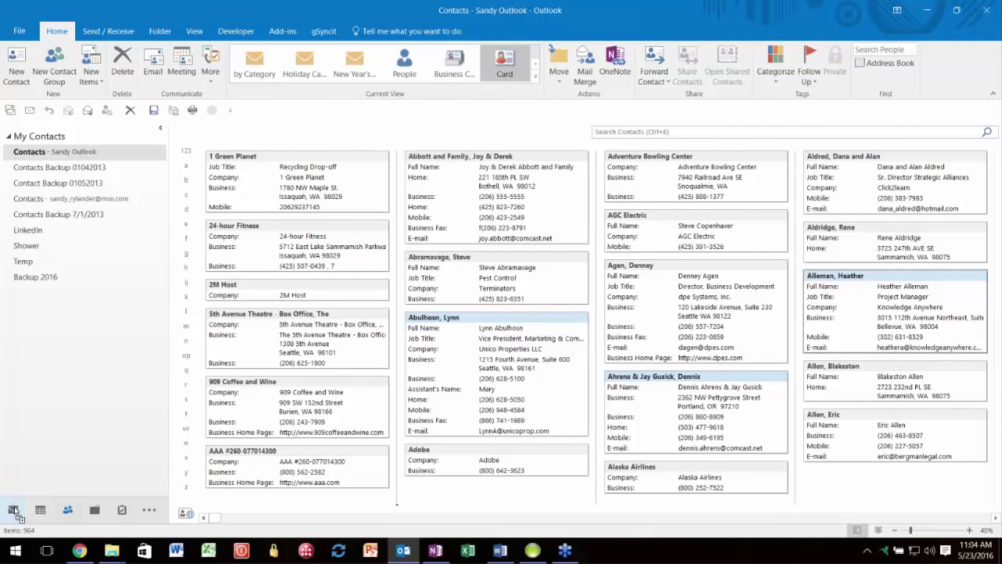
left_click_drag(14, 510, 14, 509)
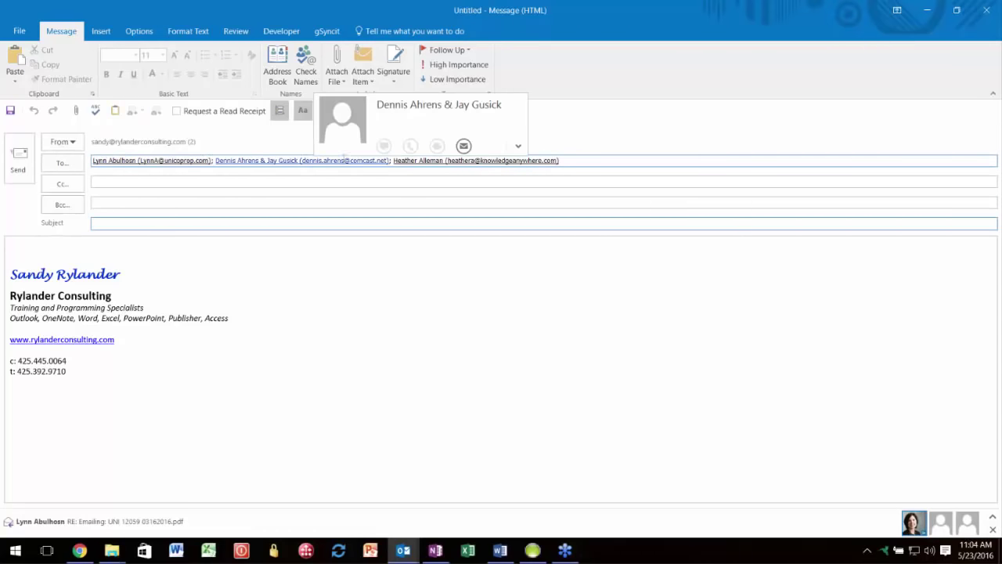
left_click(569, 162)
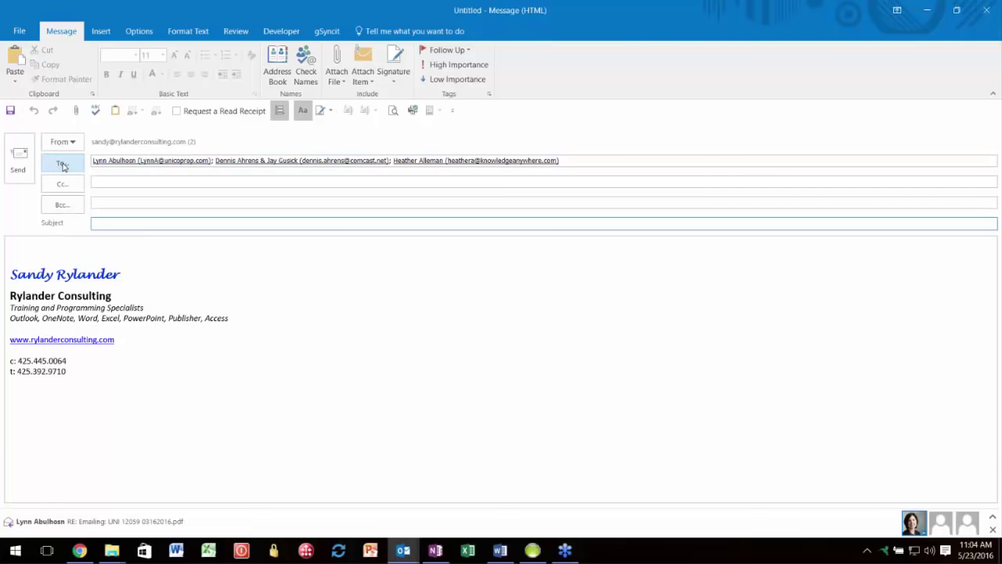
left_click_drag(586, 169, 105, 205)
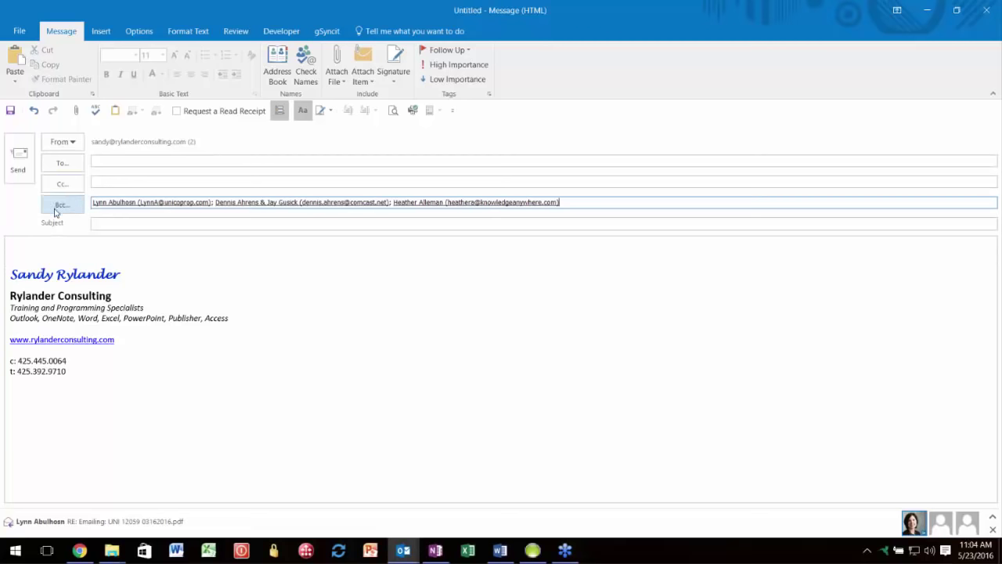
Step: Toggle the message's Bcc field off and on repeatedly, leaving it displayed
left_click(139, 31)
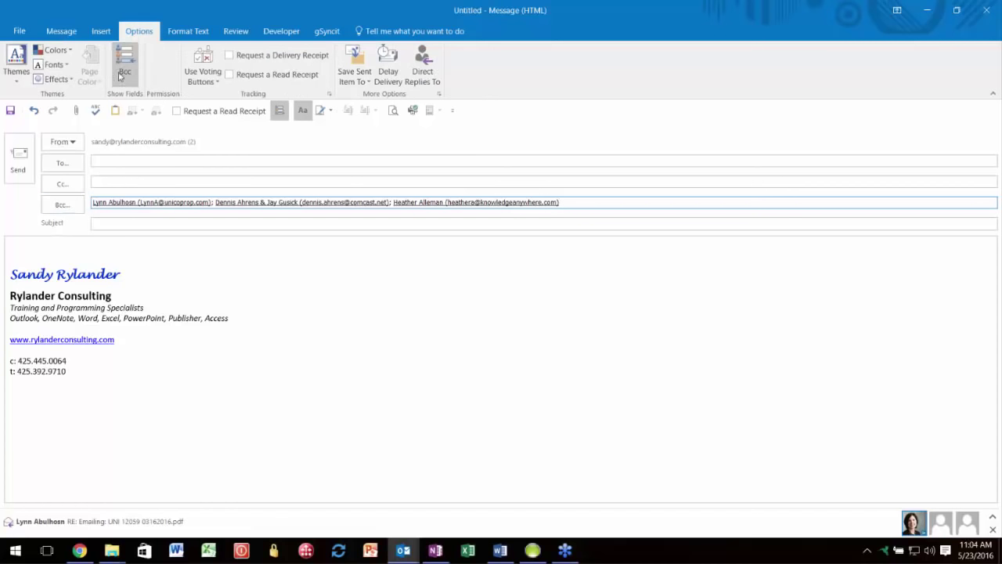
left_click(124, 71)
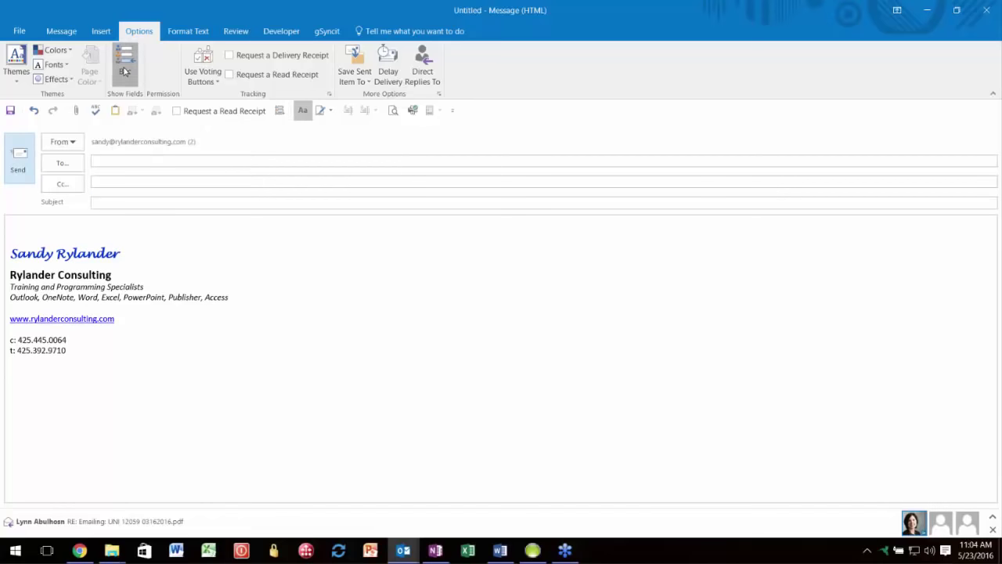
left_click(125, 71)
left_click(125, 71)
left_click(124, 72)
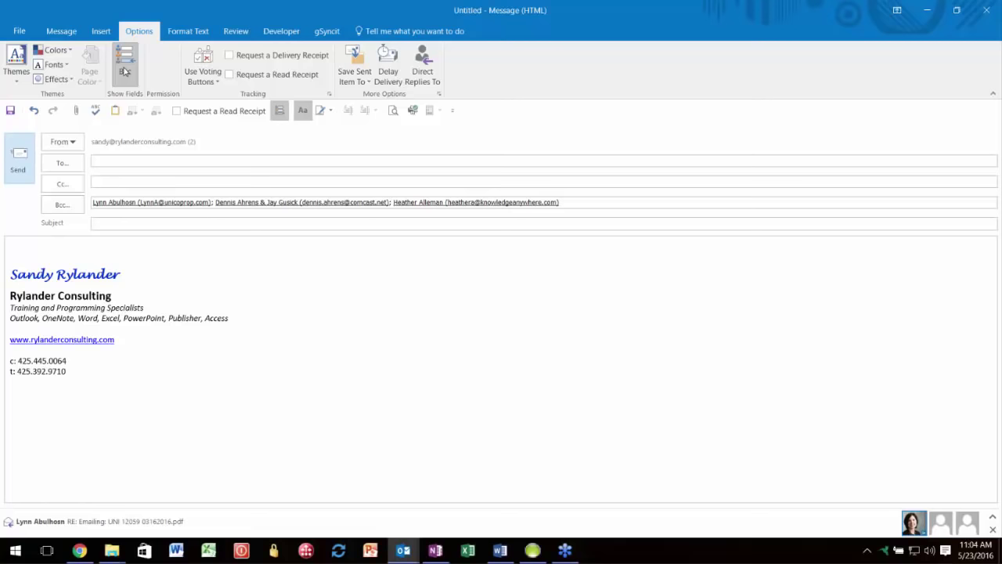
left_click(125, 72)
left_click(124, 71)
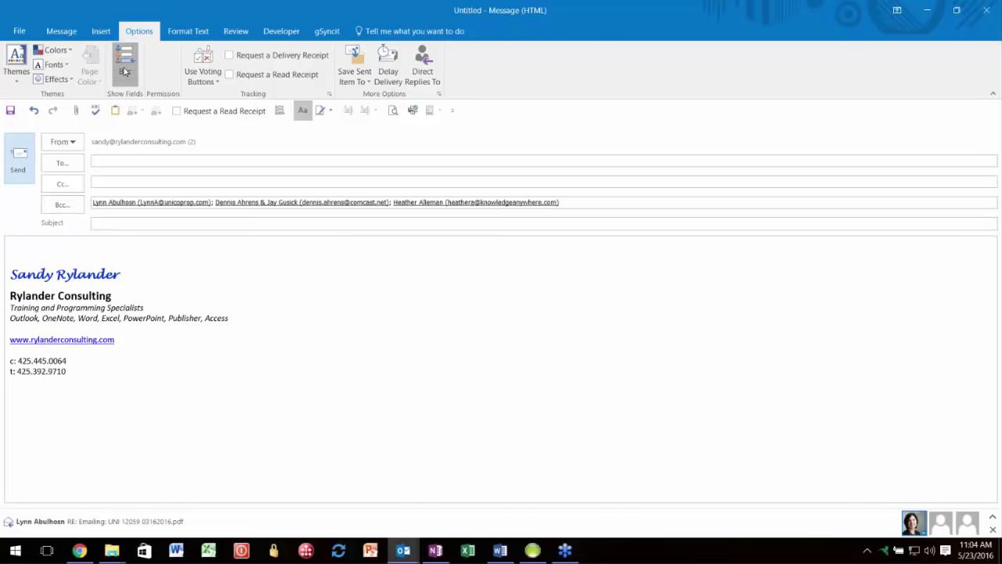
Step: Cut all three recipients from the Bcc field and close the message without saving
left_click(578, 204)
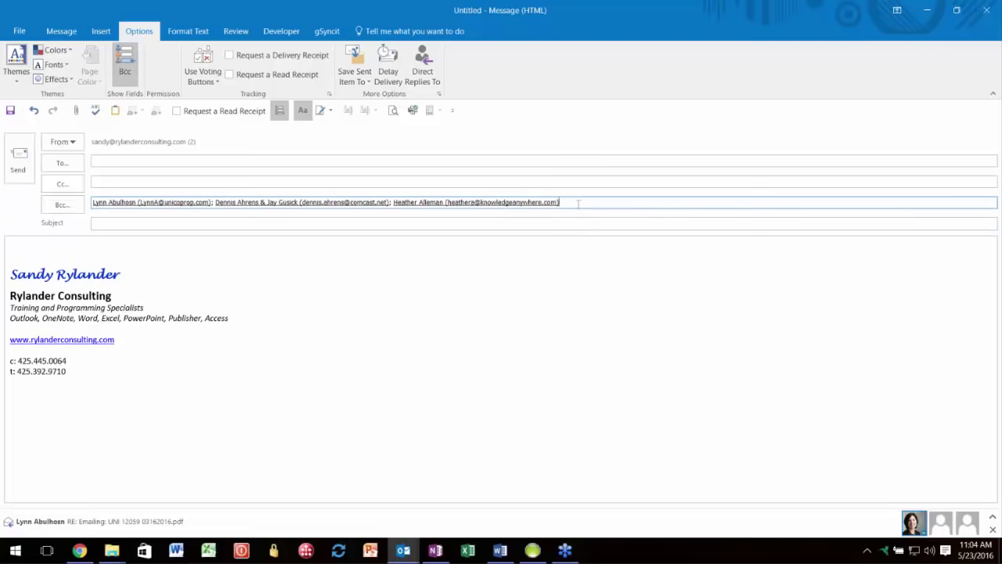
left_click_drag(561, 203, 15, 211)
key("ctrl+x")
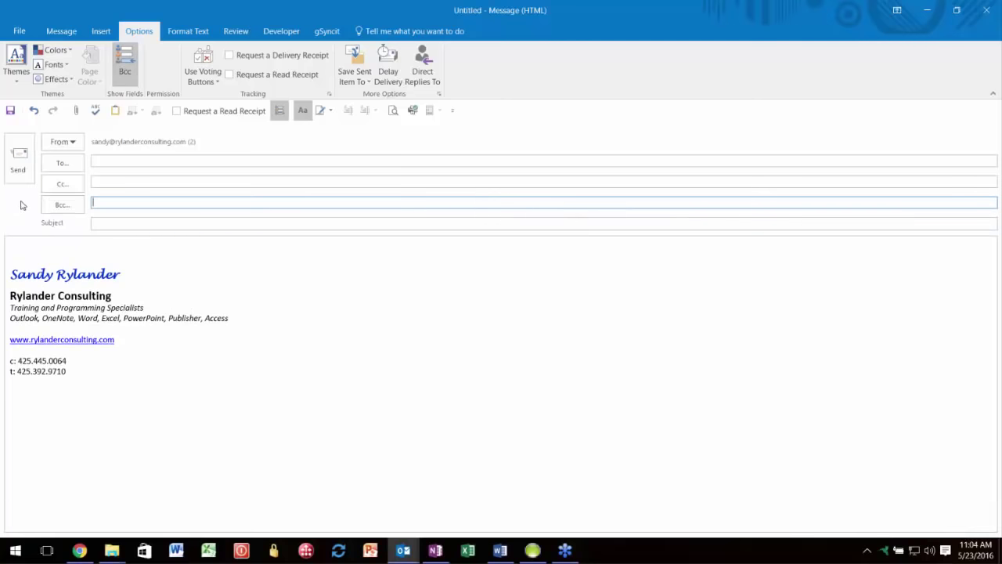
left_click(988, 10)
left_click(506, 312)
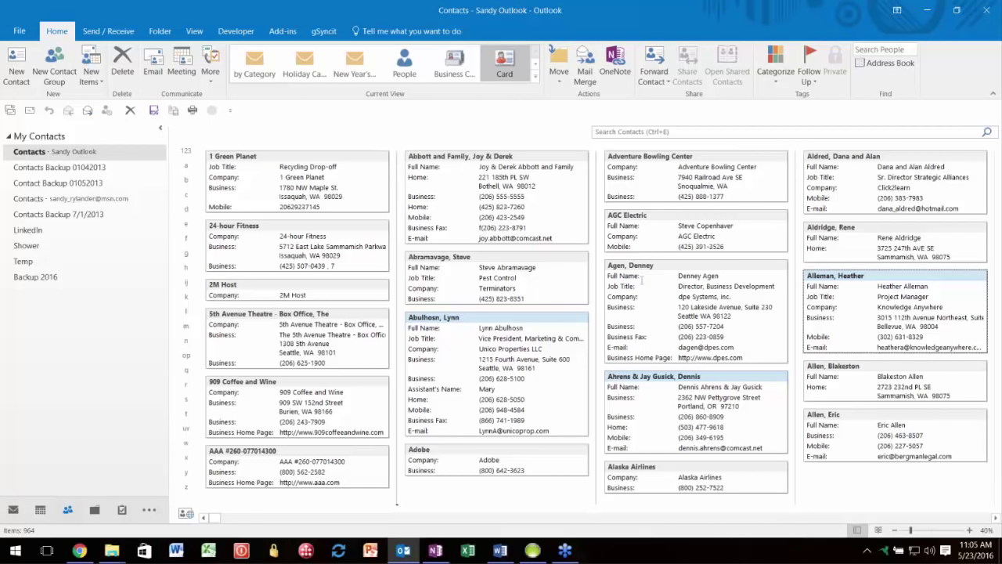
Step: Return to the inbox and start a new email with the cursor in the body above the signature
left_click(14, 510)
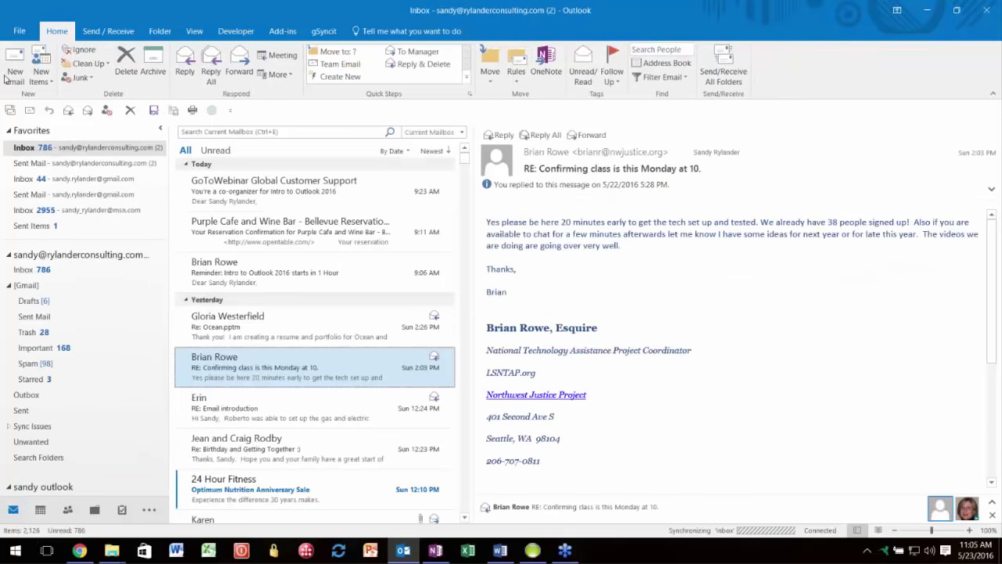
left_click(14, 65)
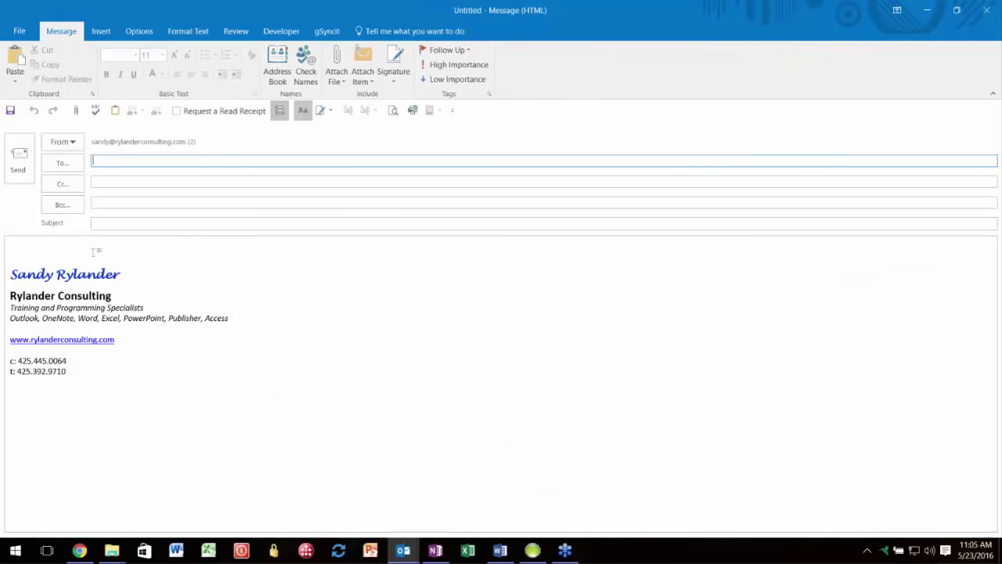
left_click(16, 245)
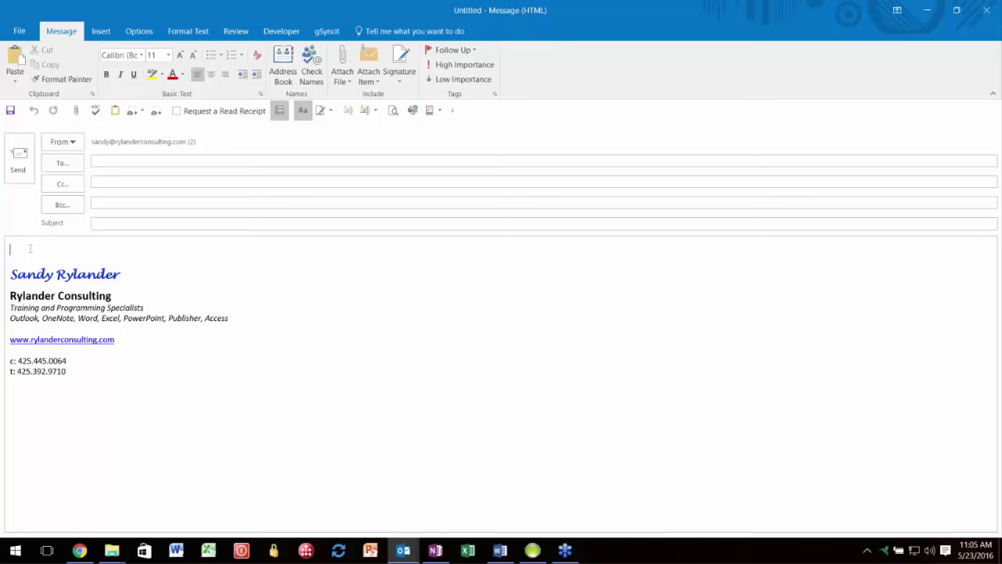
Step: Insert a screenshot of the open Carbonite window into the message body and delete the picture
left_click(103, 33)
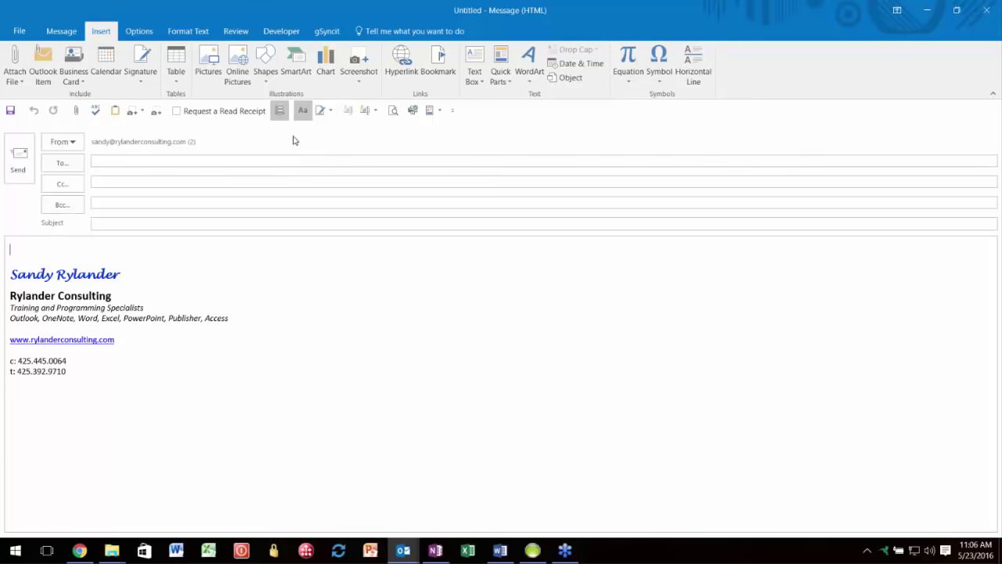
left_click(359, 81)
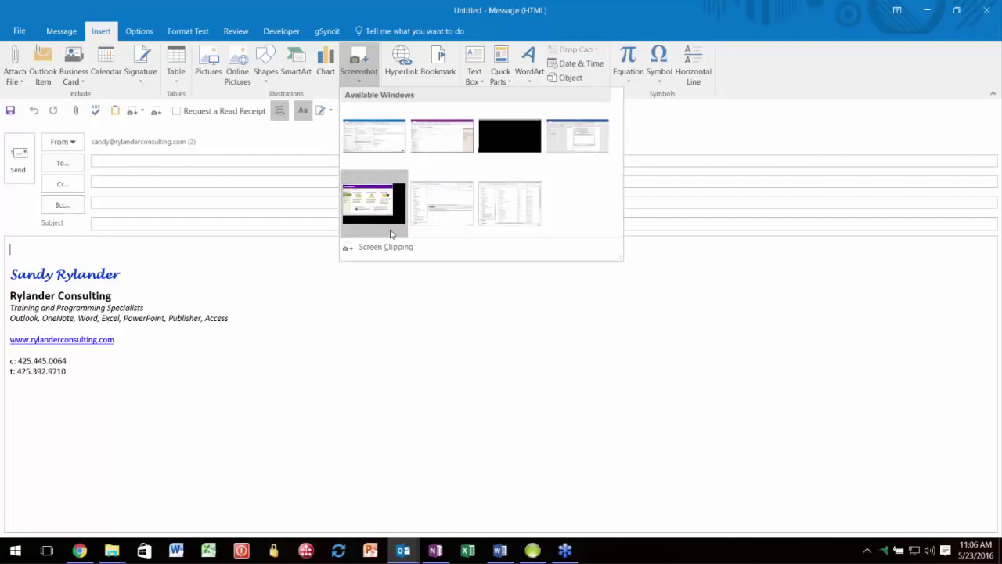
left_click(374, 207)
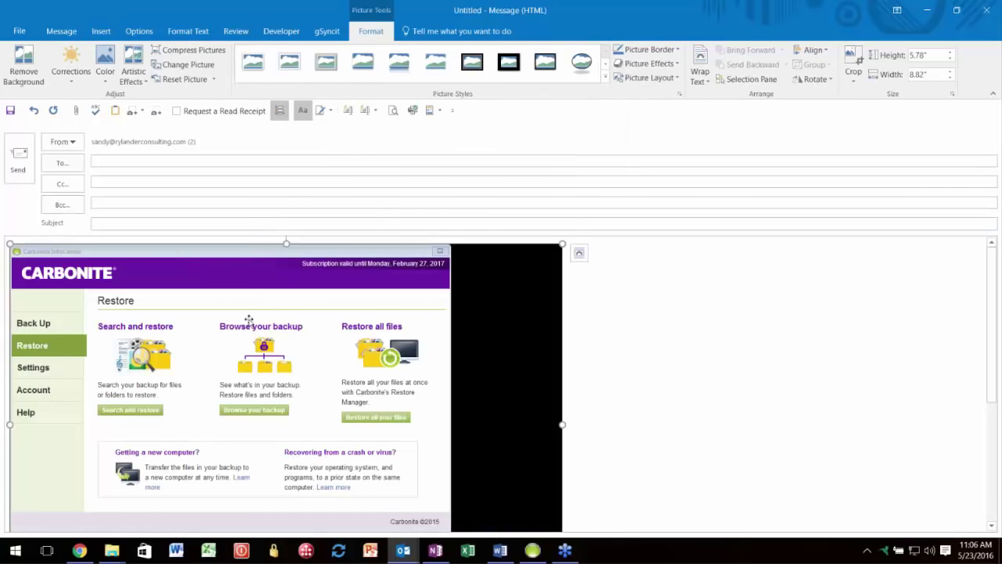
key("Delete")
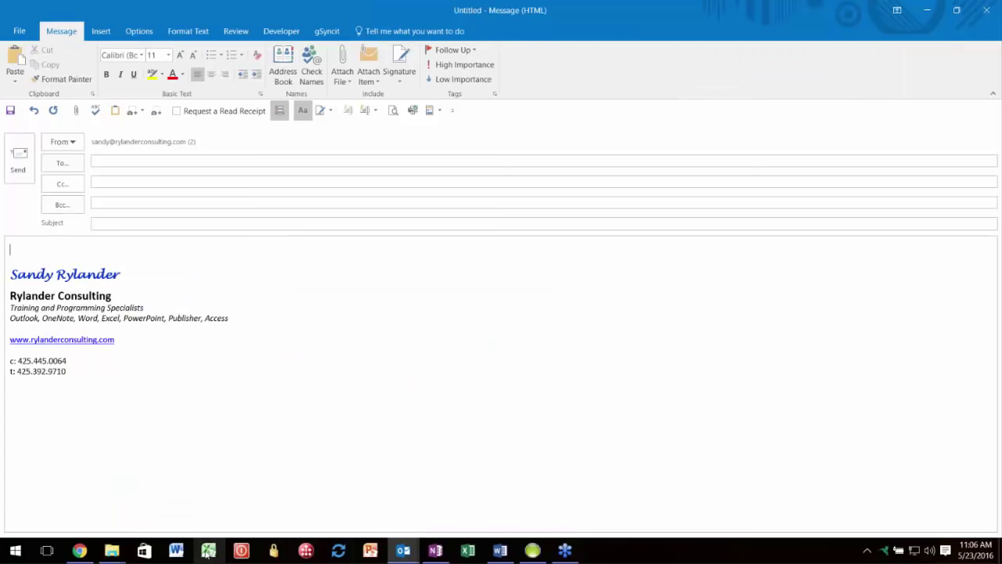
Step: Switch to Excel, dismiss the recovered files, and open the workbook __Complete Excel Training Workbook New.xlsm
left_click(466, 553)
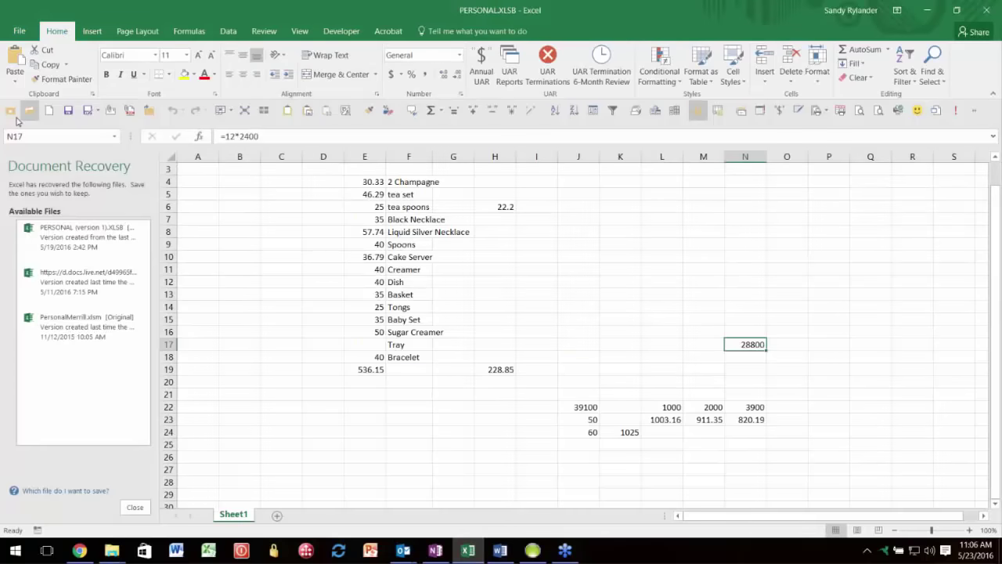
left_click(135, 507)
left_click(301, 216)
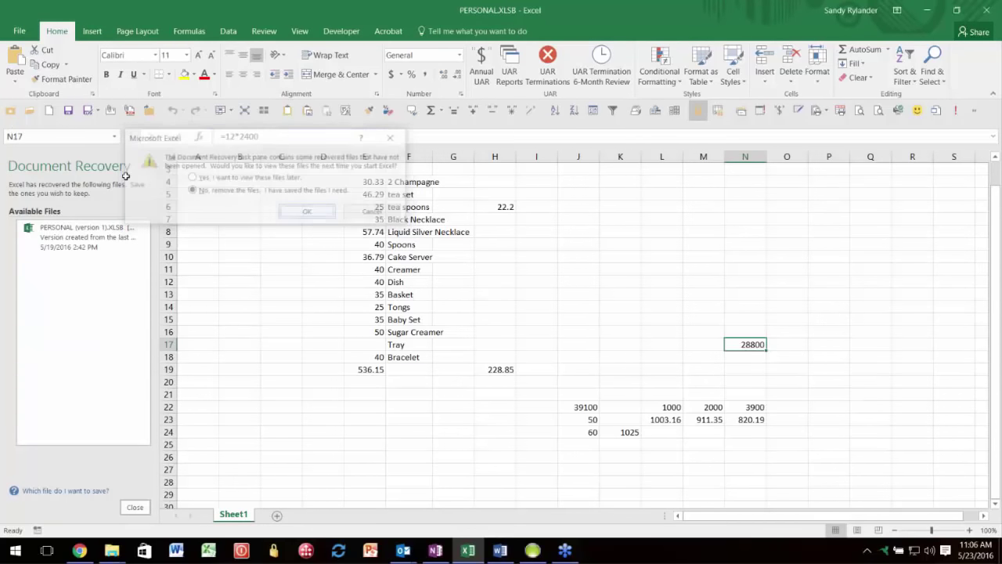
left_click(16, 112)
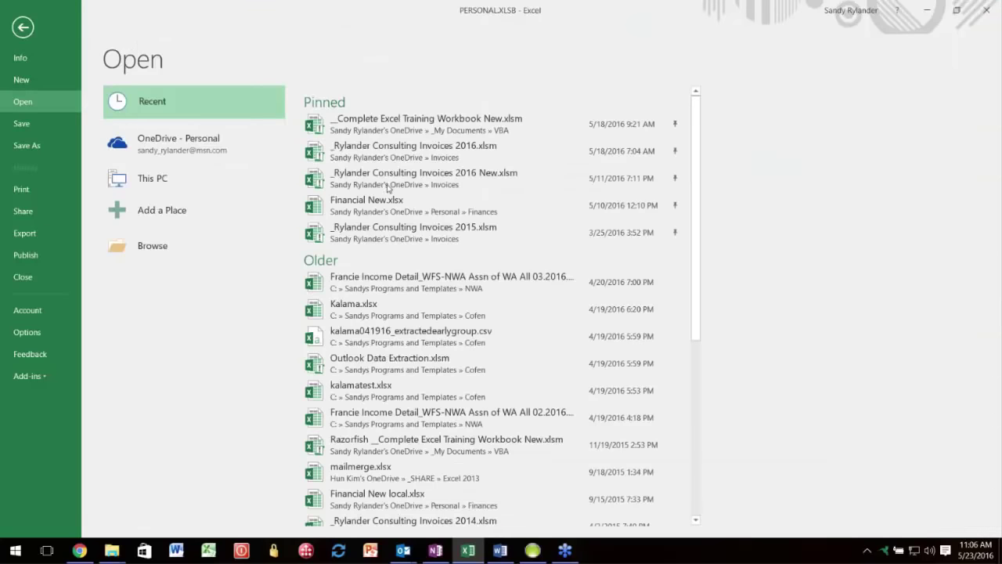
left_click(369, 120)
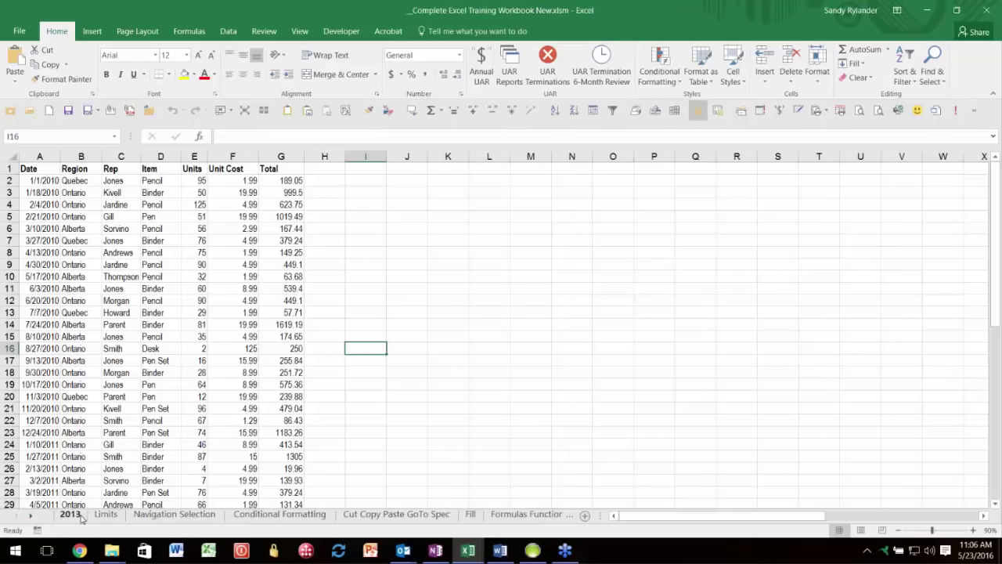
Step: Show the Navigation Selection sheet in print preview
left_click(152, 515)
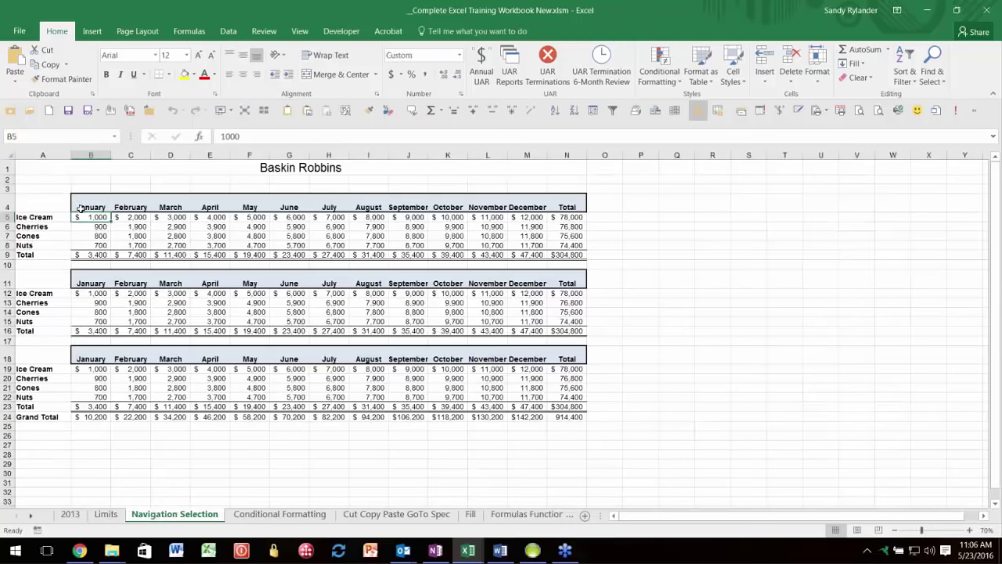
left_click(733, 294)
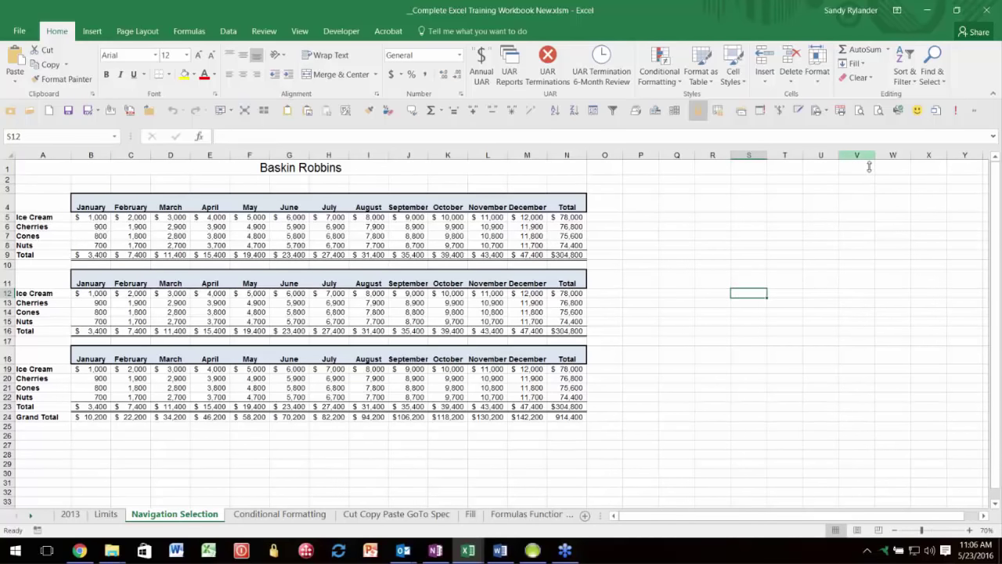
left_click(859, 110)
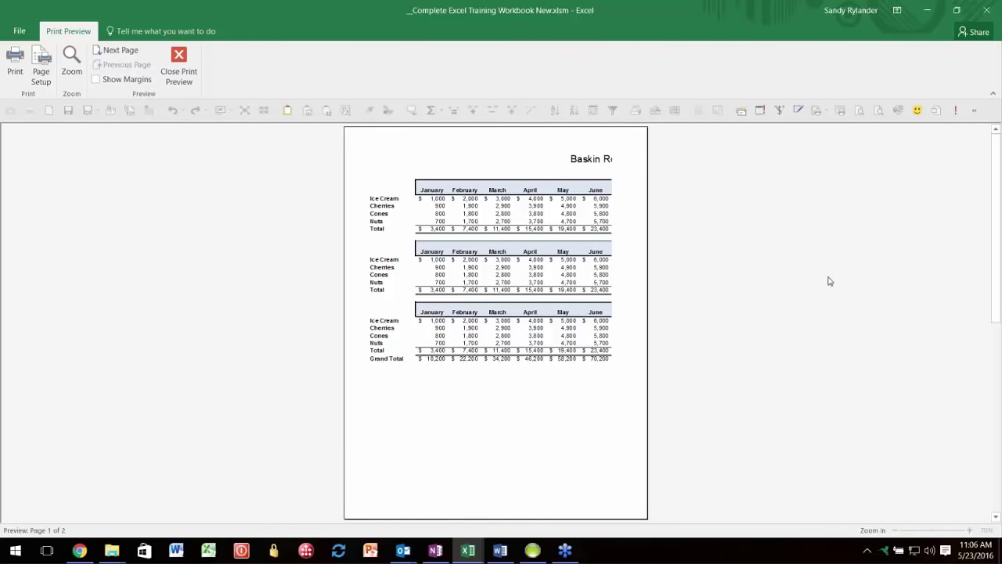
Step: Return to the untitled Outlook message and insert a screen clipping of the first January to June table from the Excel print preview
key("alt+Tab")
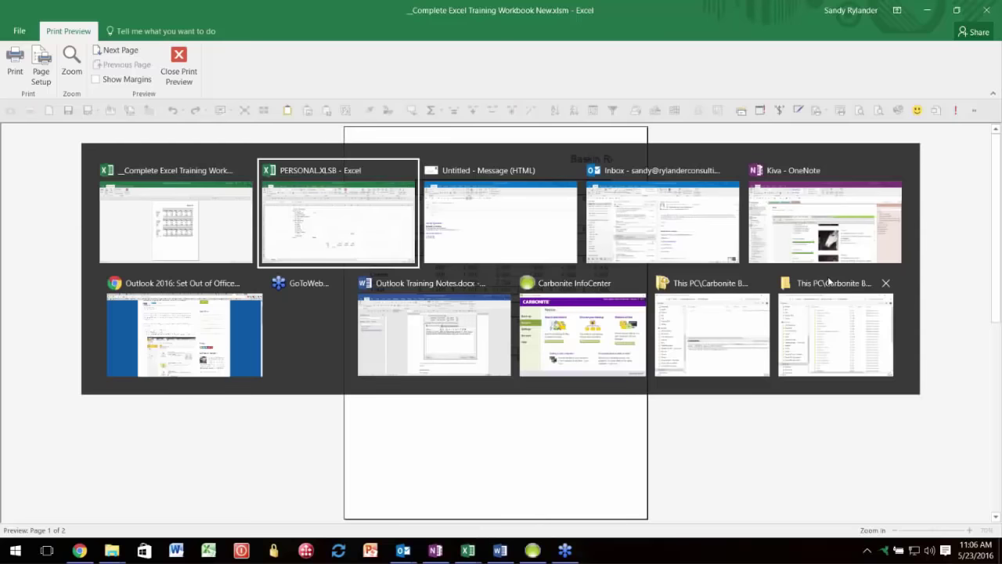
key("alt+Tab")
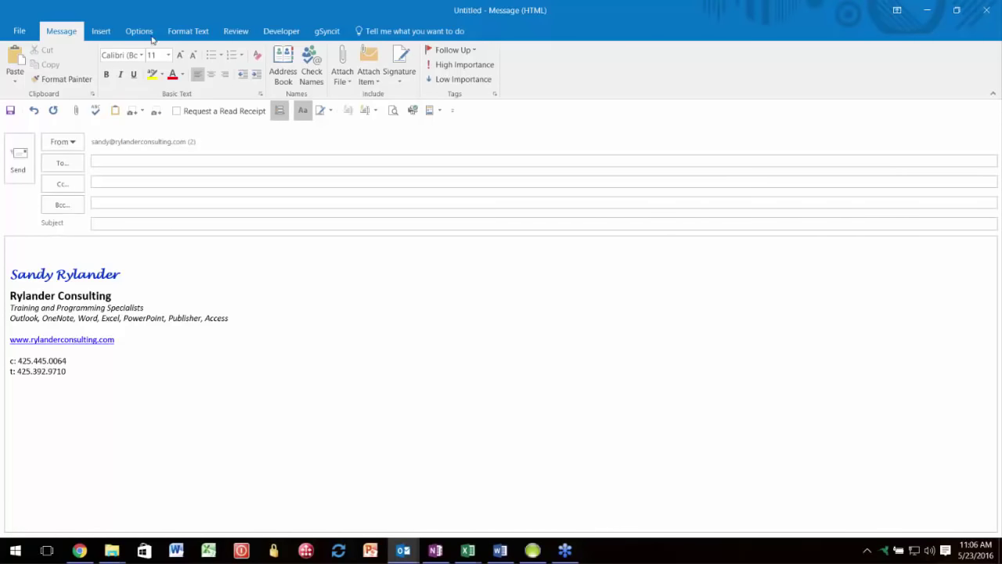
left_click(105, 32)
left_click(356, 78)
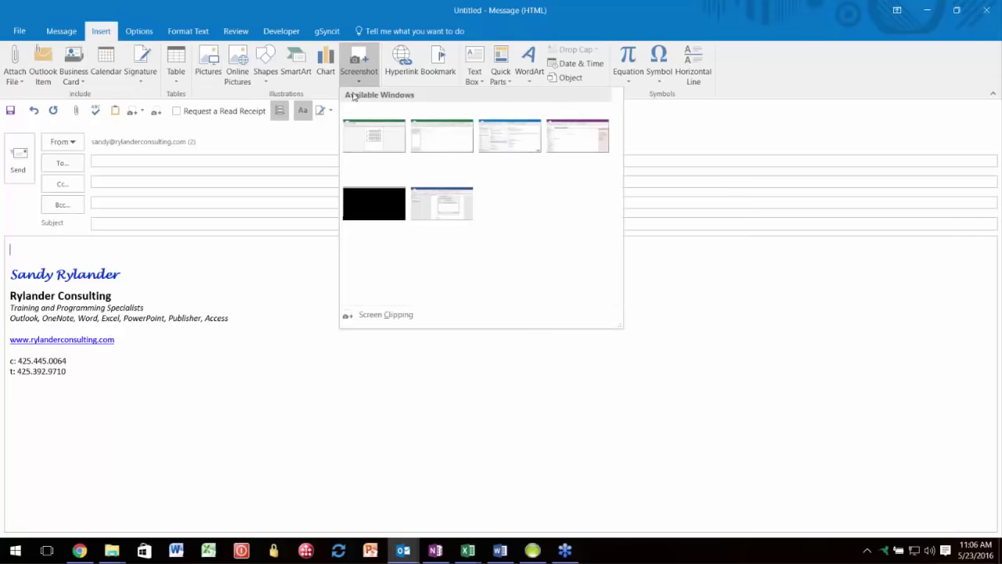
left_click(387, 315)
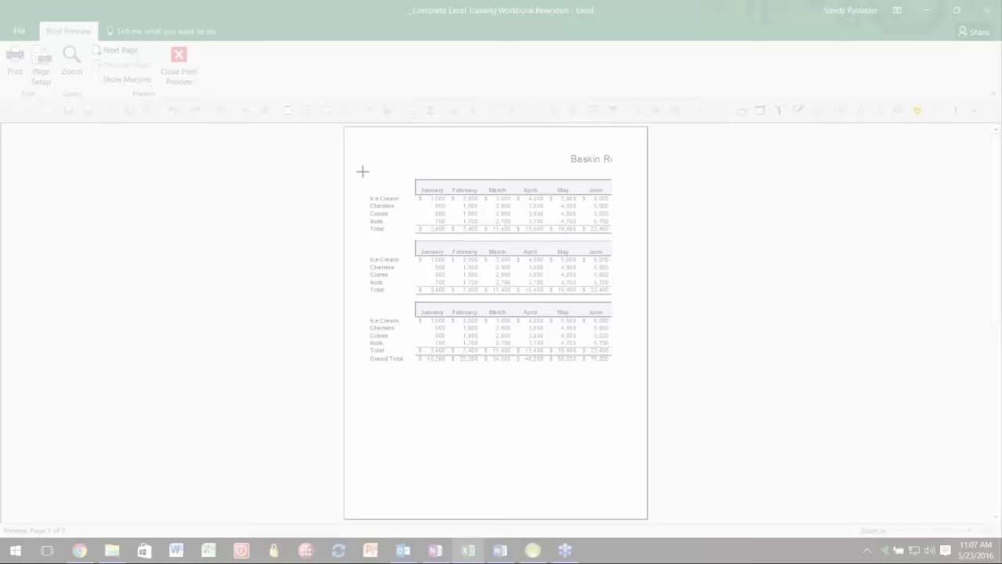
left_click_drag(362, 170, 612, 235)
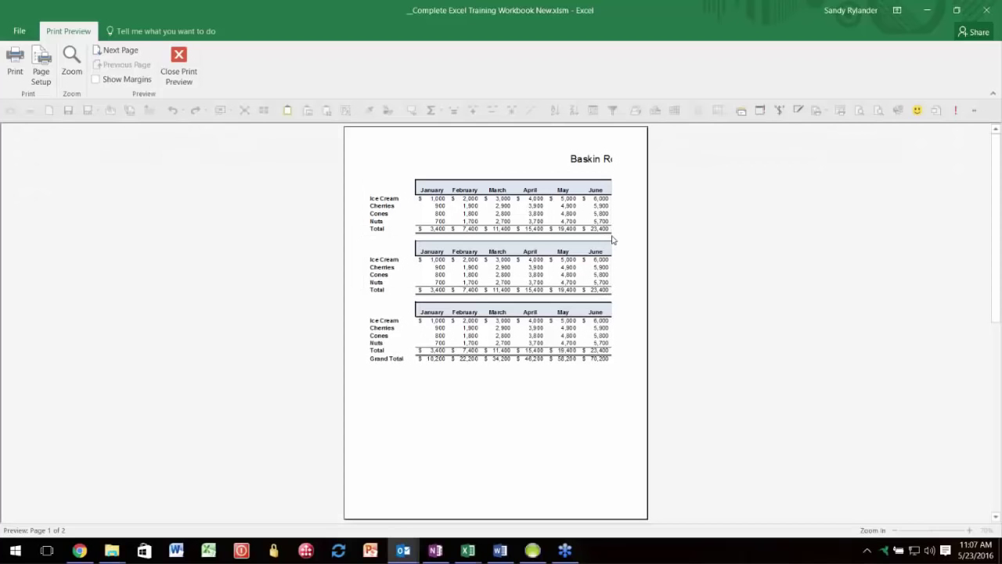
left_click(483, 311)
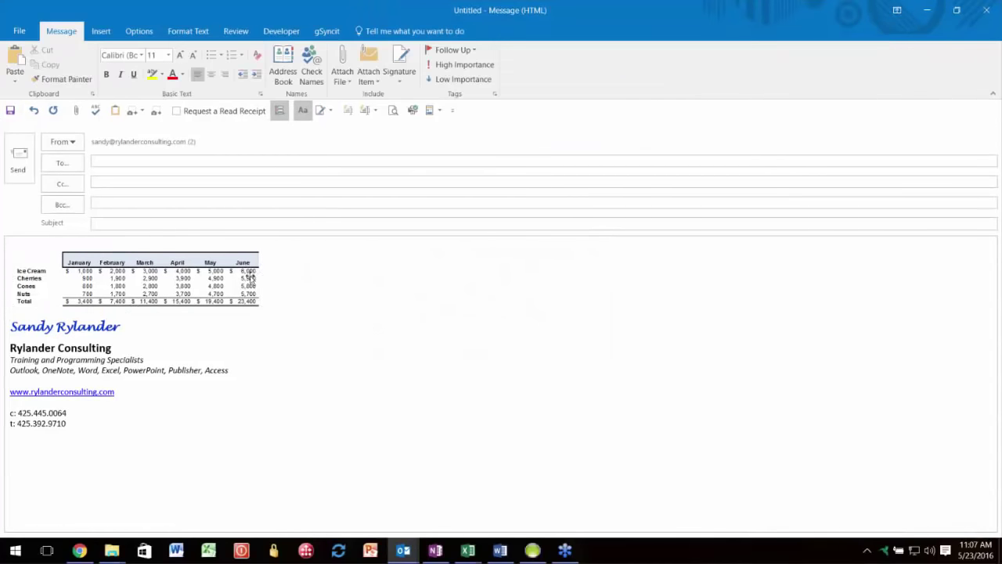
Step: Enlarge the clipped table picture proportionally to about 5.62" wide and 1.45" high, then deselect it
left_click(255, 309)
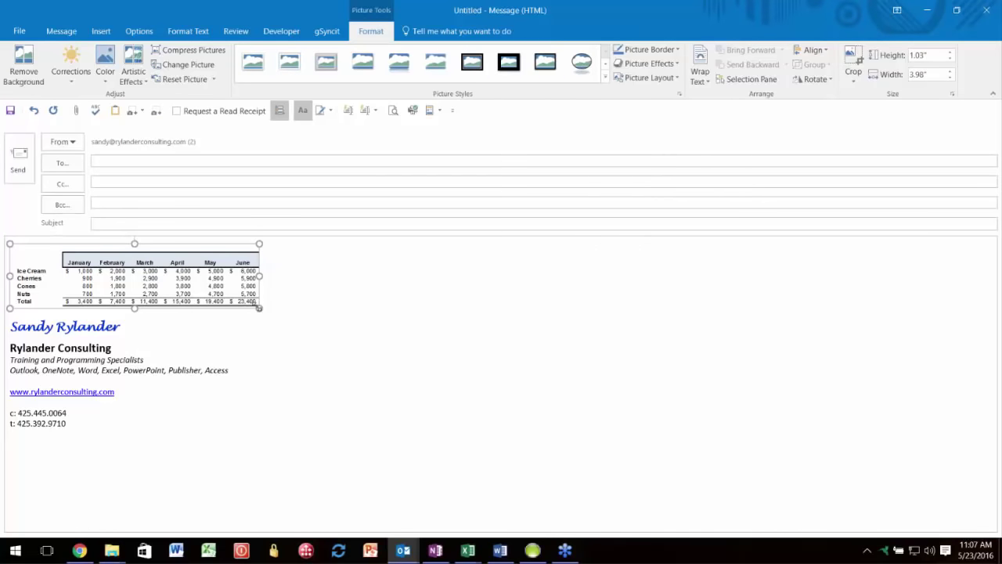
left_click_drag(255, 309, 362, 333)
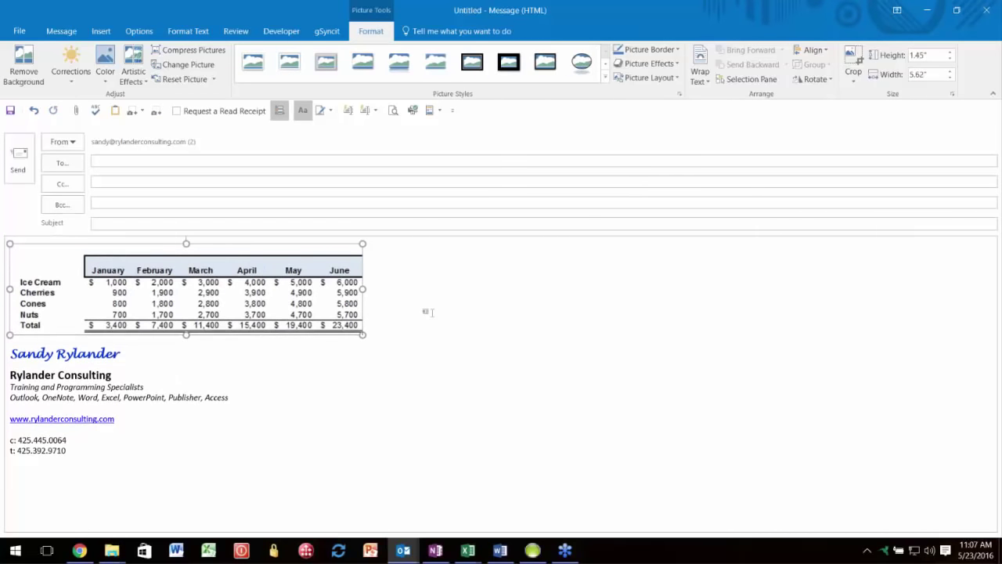
left_click(421, 313)
Step: Examine the Screen Clipping command's toolbar customization options and the Quick Access Toolbar's list of available screenshot windows
left_click(100, 32)
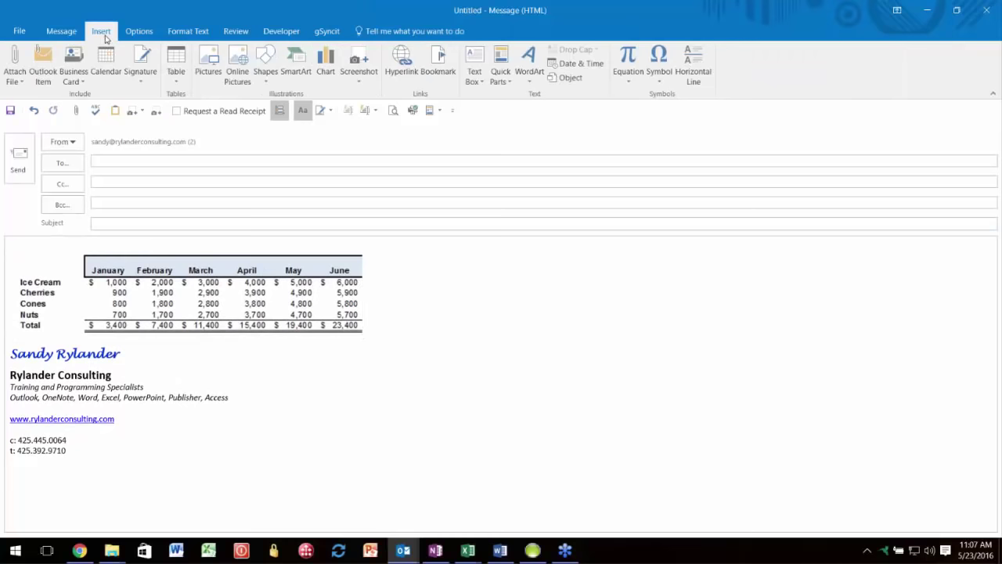
left_click(362, 88)
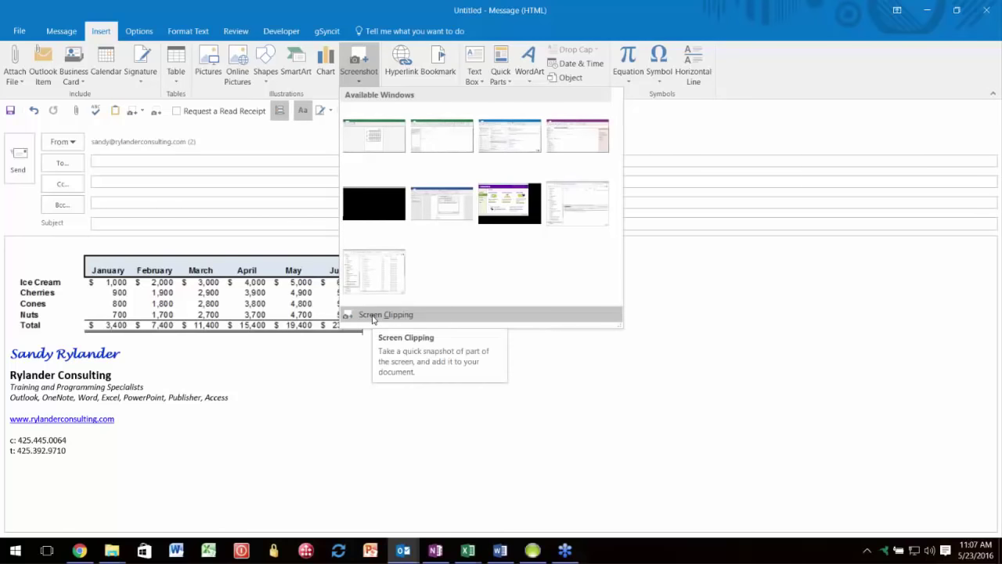
right_click(373, 316)
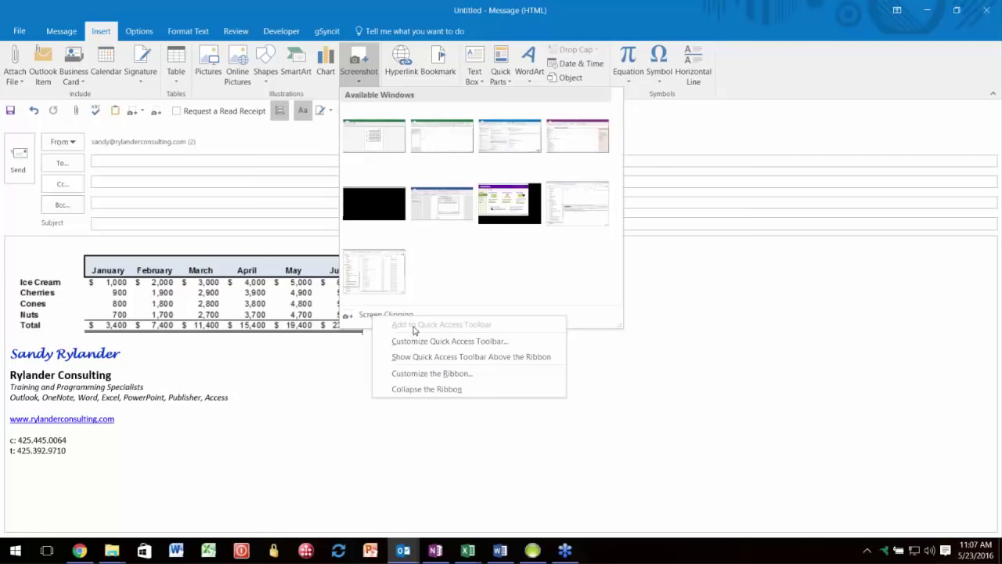
left_click(394, 425)
left_click(362, 164)
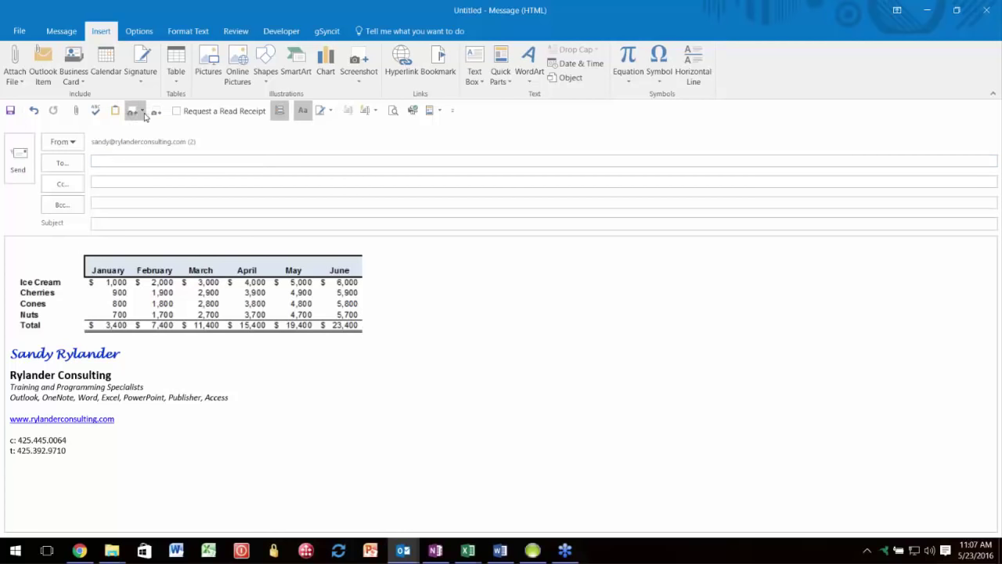
left_click(145, 115)
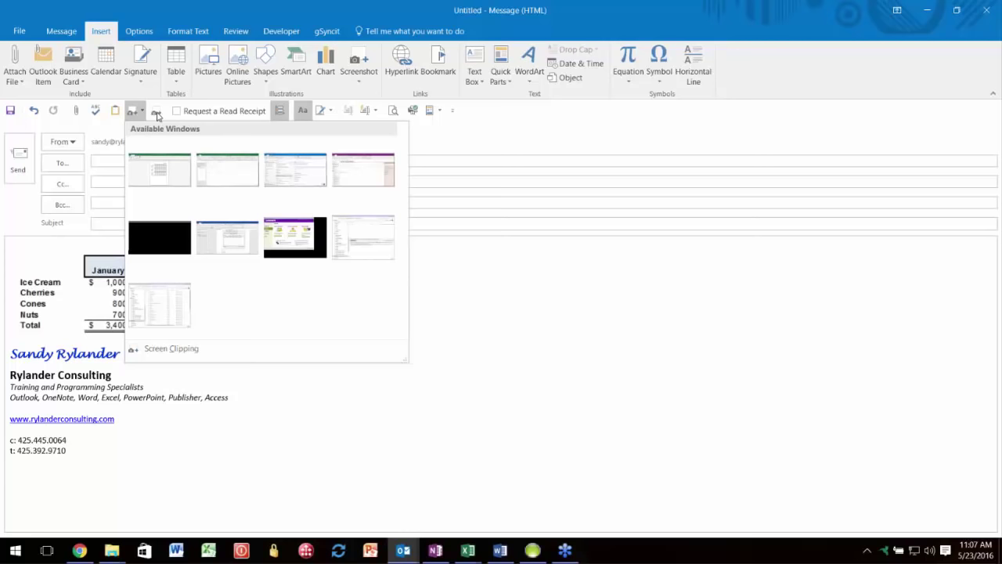
left_click(455, 307)
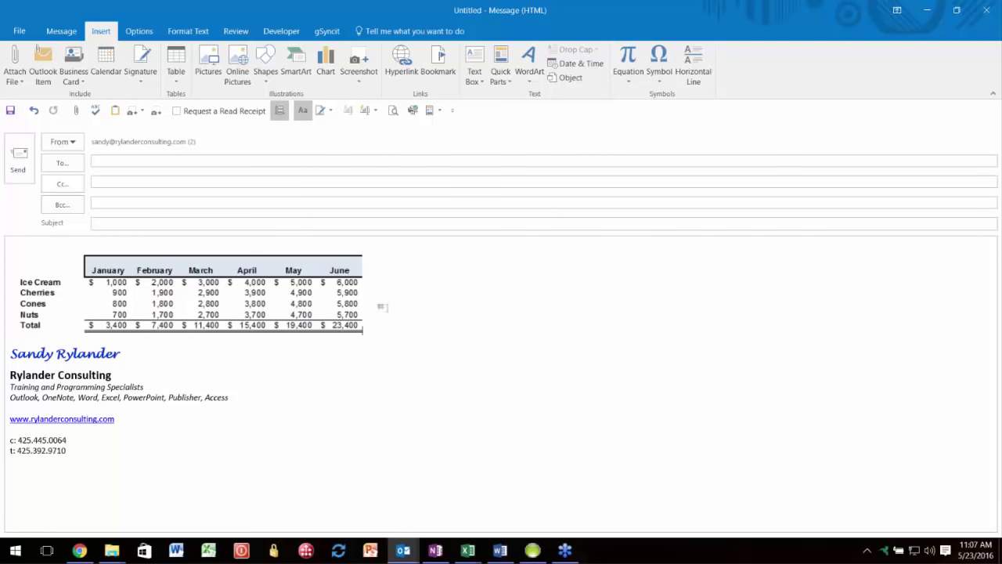
Step: Replace the table picture in the message body with the text "Please contact me ....."
left_click(208, 305)
key("Delete")
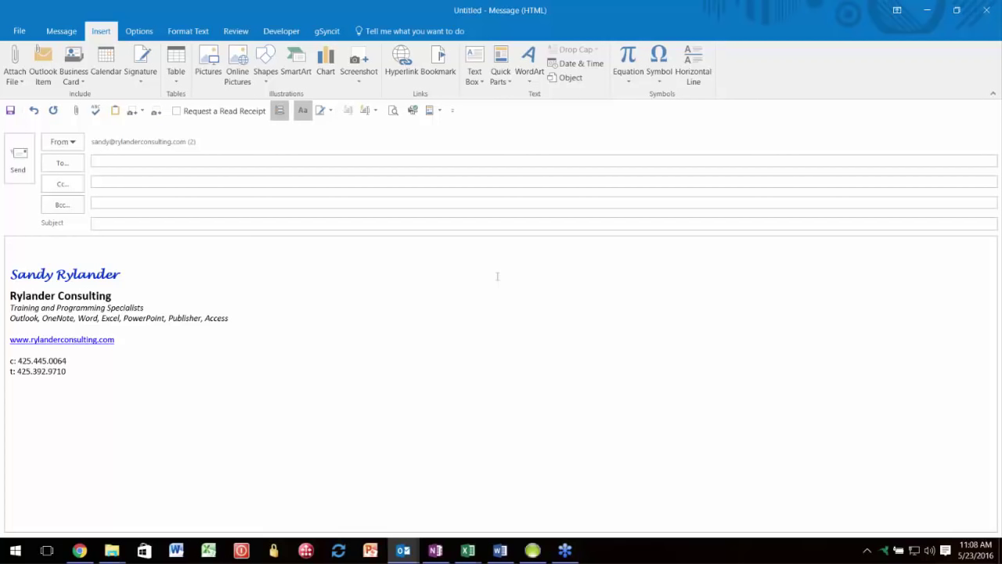
type("Please contact me ....")
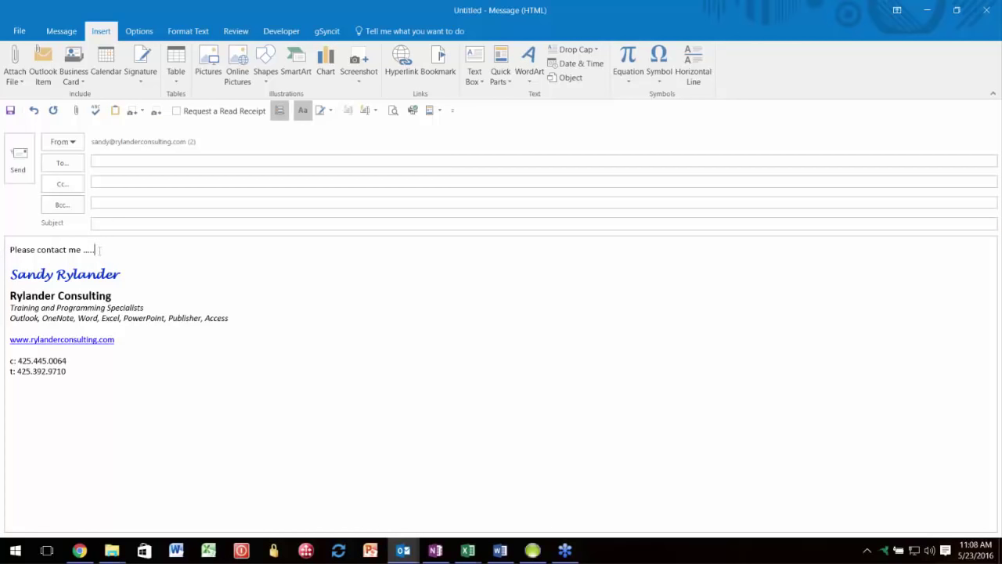
Step: Save the line "Please contact me ....." as a Quick Part named Please contact in the Snippets category
left_click_drag(100, 251, 8, 251)
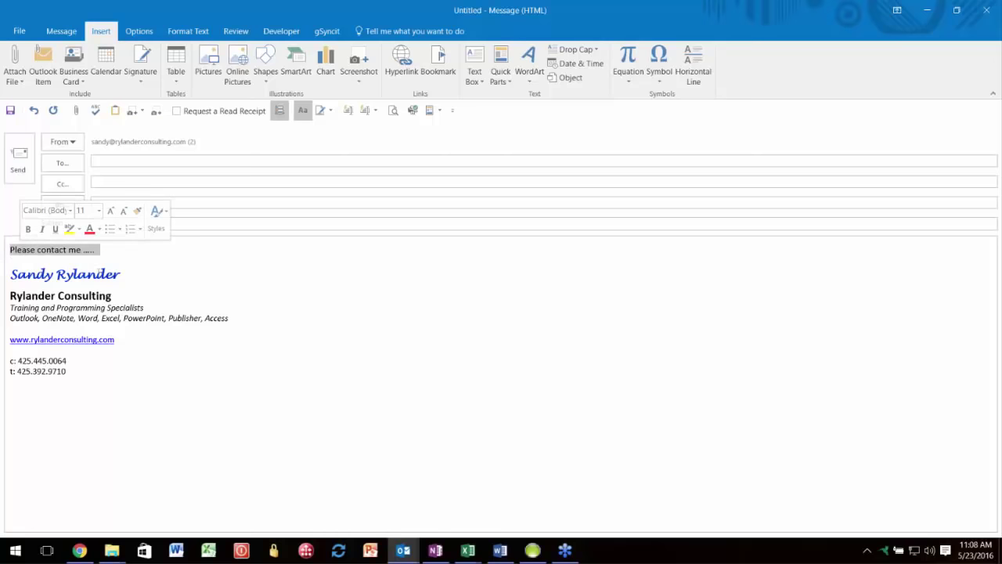
left_click(501, 77)
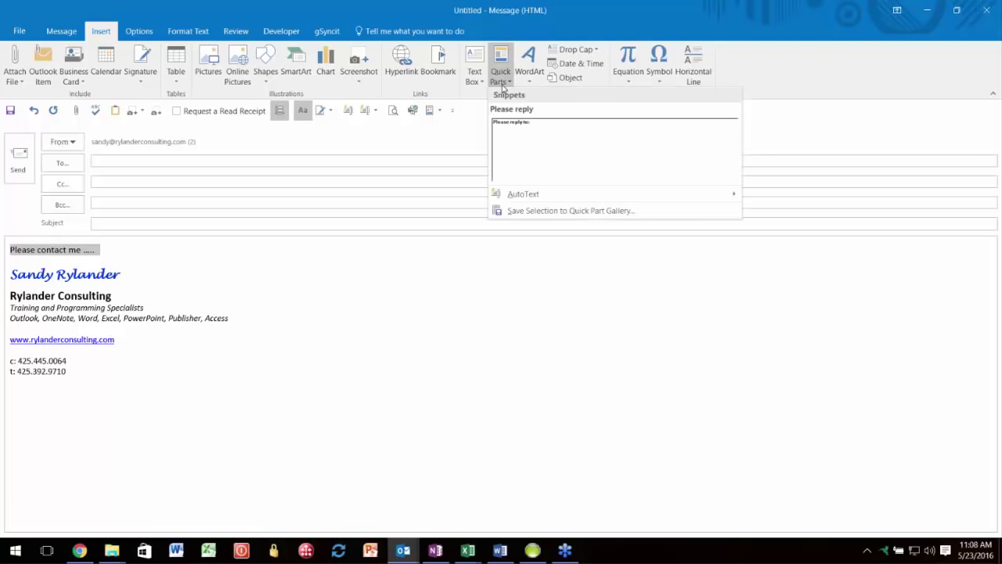
left_click(518, 211)
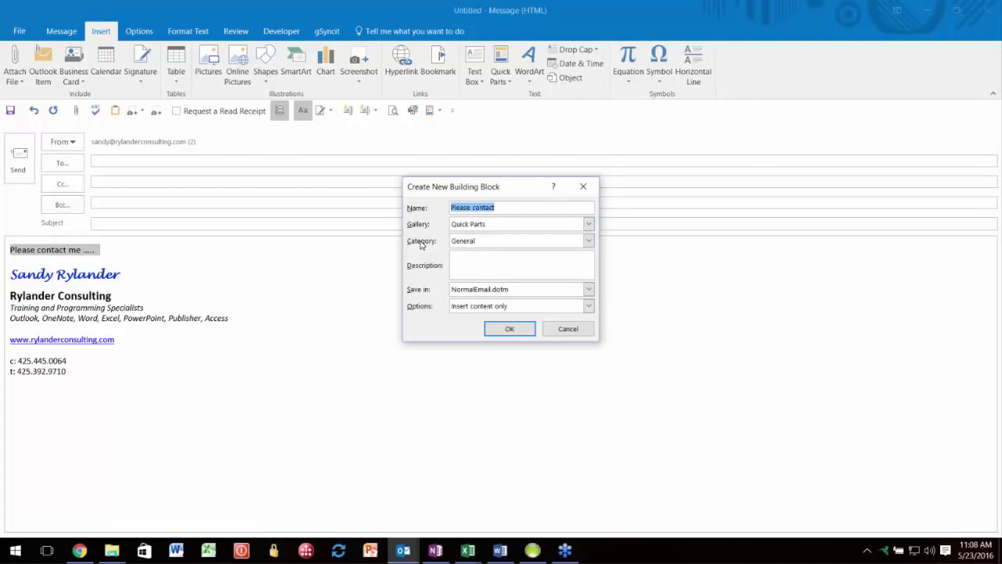
left_click(589, 240)
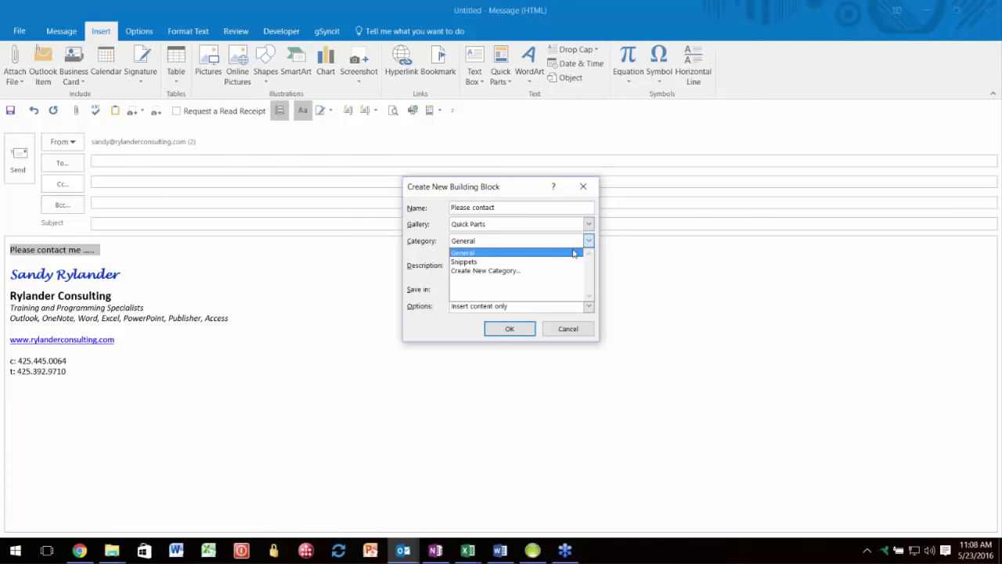
left_click(467, 262)
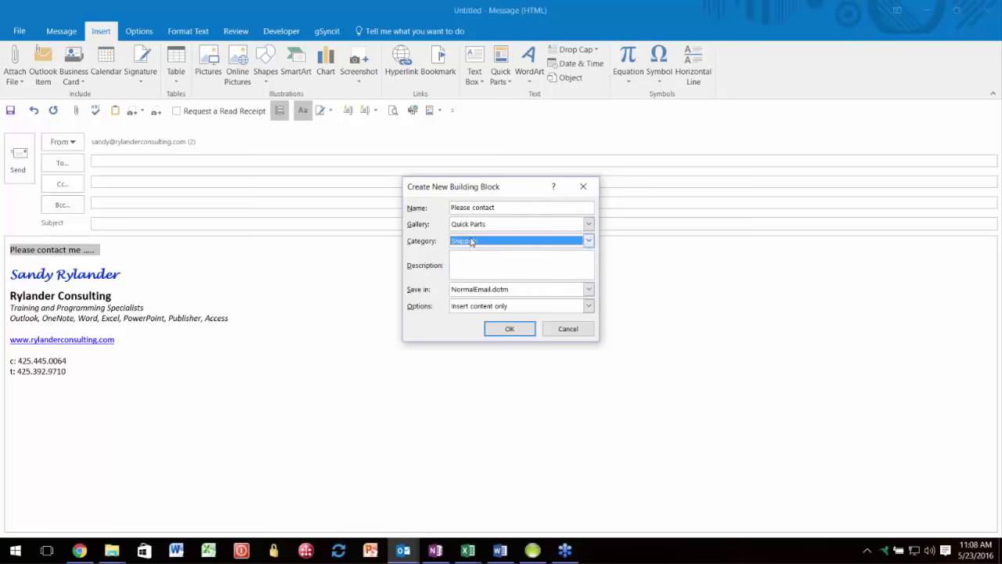
left_click(508, 330)
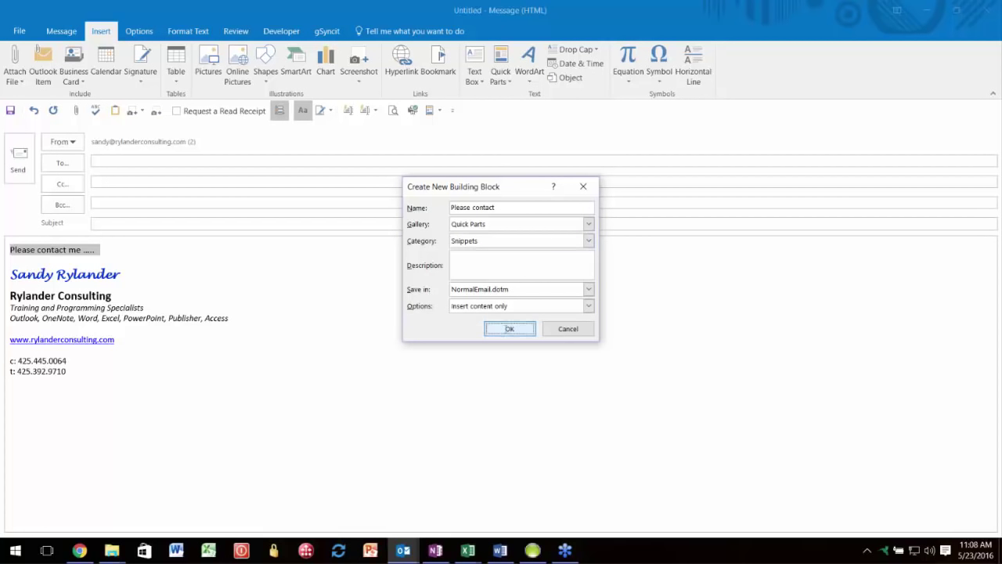
Step: Delete the selected text and close the message without saving changes
key("Delete")
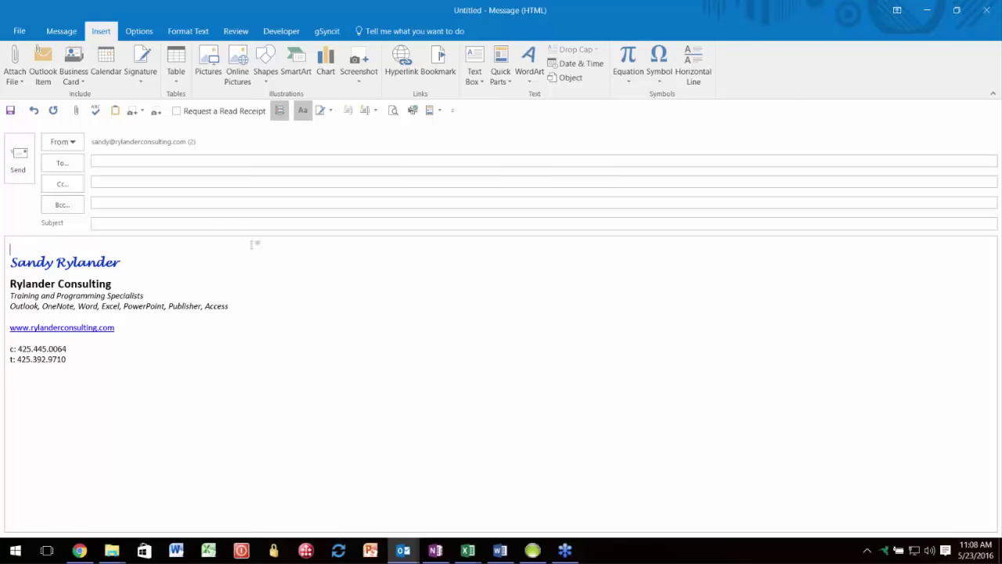
left_click(983, 11)
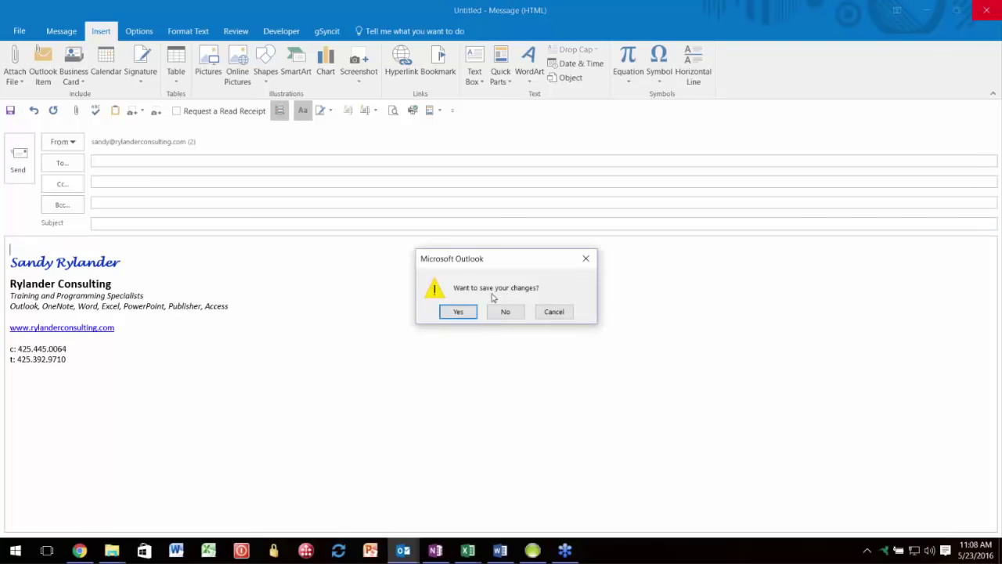
left_click(506, 313)
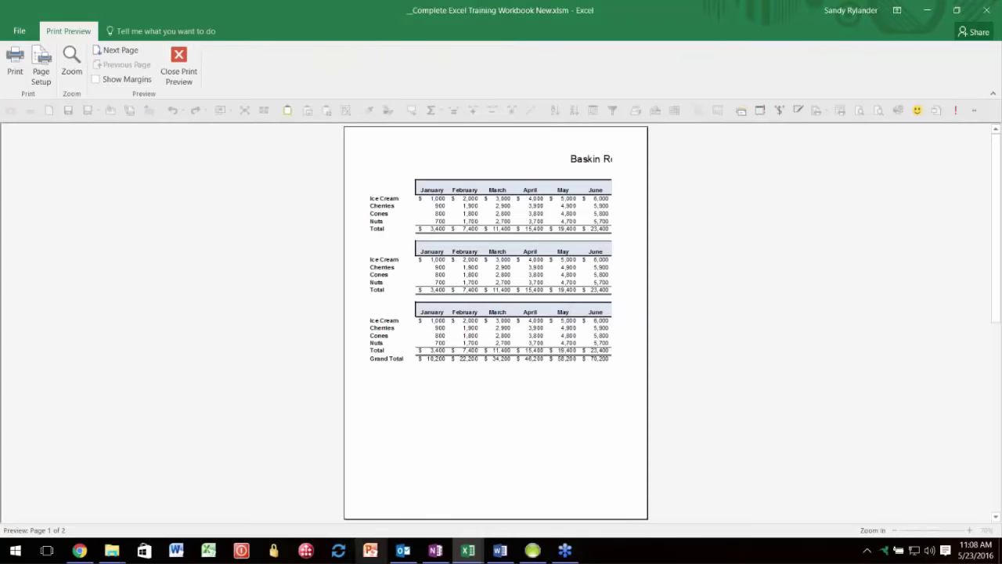
Step: Switch from Excel to Outlook and start a new email message with the insertion point in its body
left_click(401, 552)
left_click(16, 63)
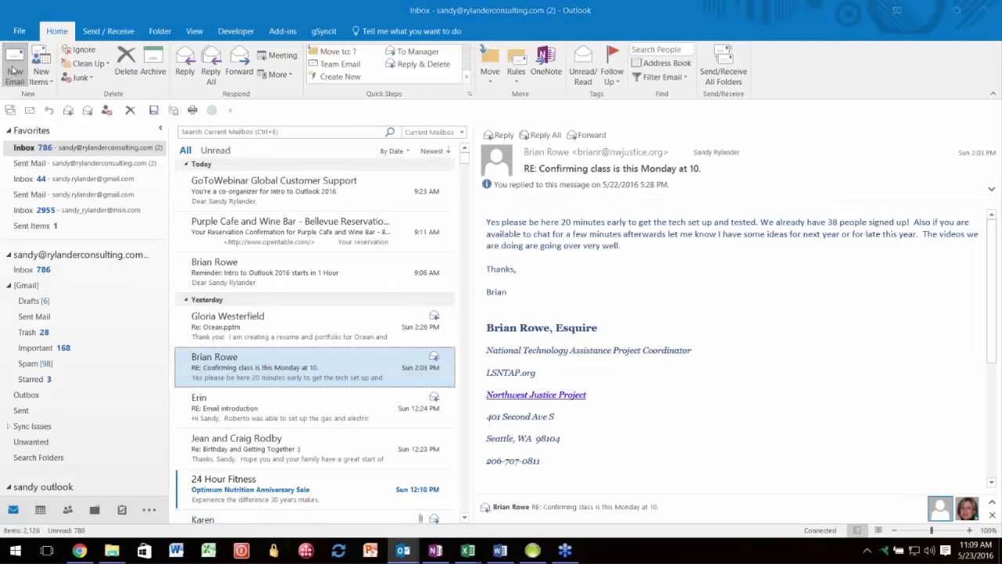
left_click(19, 239)
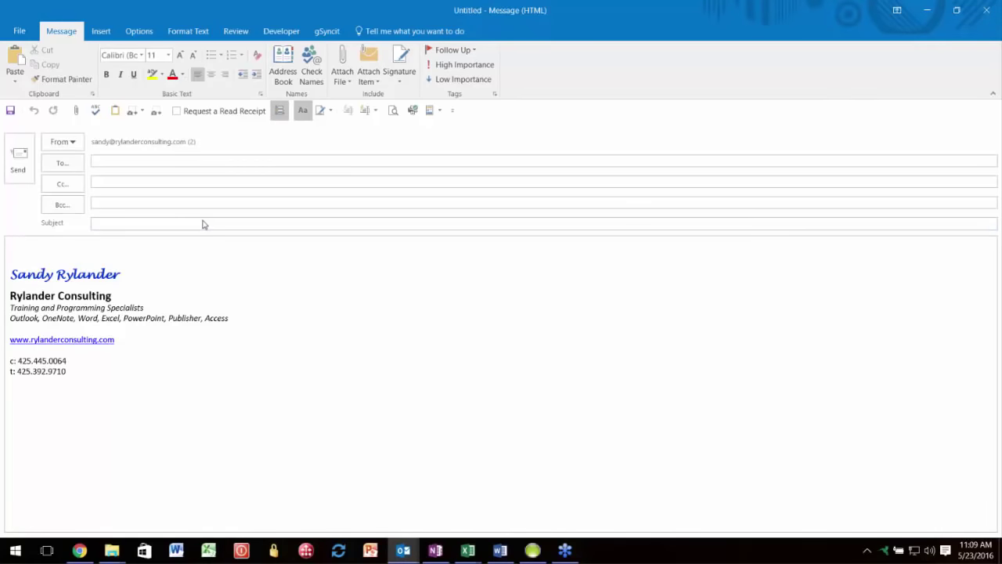
Step: Insert the saved Quick Parts Please contact and Please reply into the message body above the signature
left_click(102, 30)
left_click(501, 76)
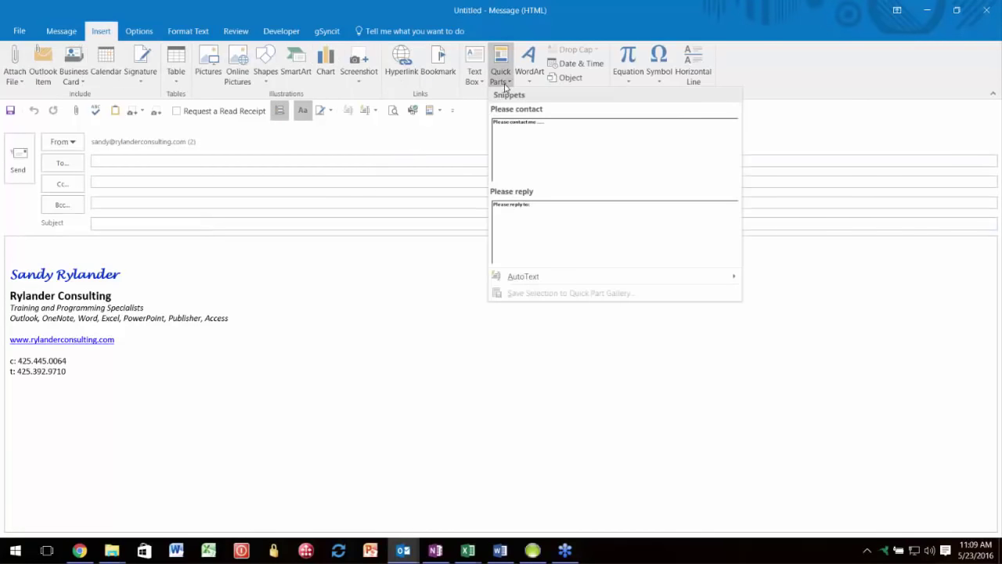
left_click(526, 139)
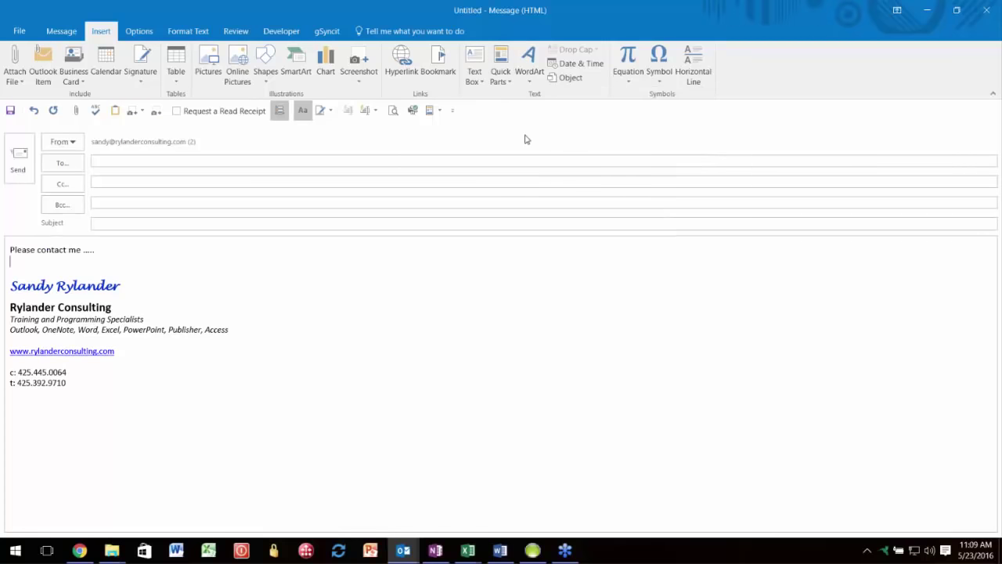
left_click(509, 82)
left_click(530, 245)
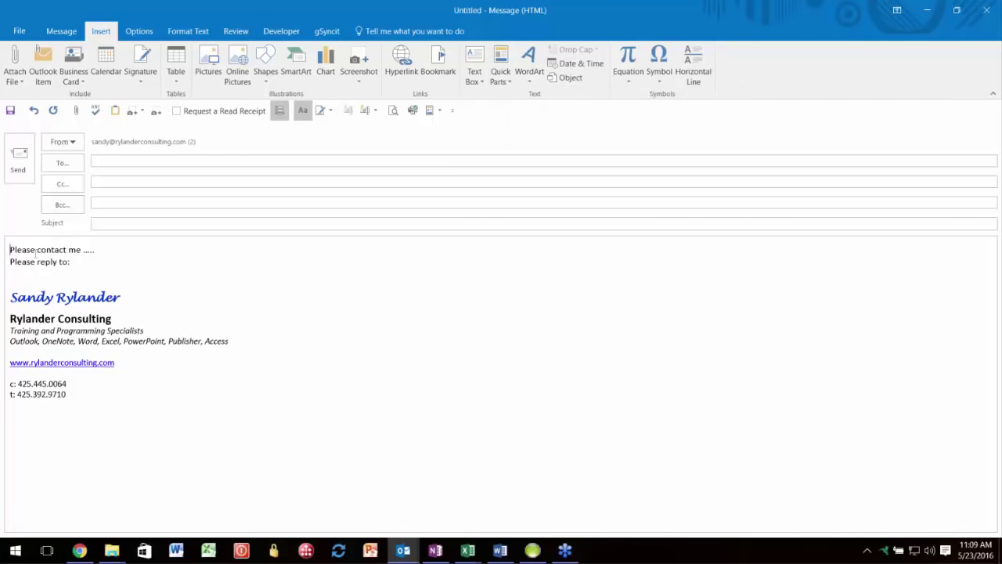
Step: Replace the two inserted lines in the message body with the filler lines "Sadfdsafdsafdsafdsafdsafsa" and "dfsafdsafdsafdsafdsaf"
left_click_drag(35, 250, 96, 264)
key("Delete")
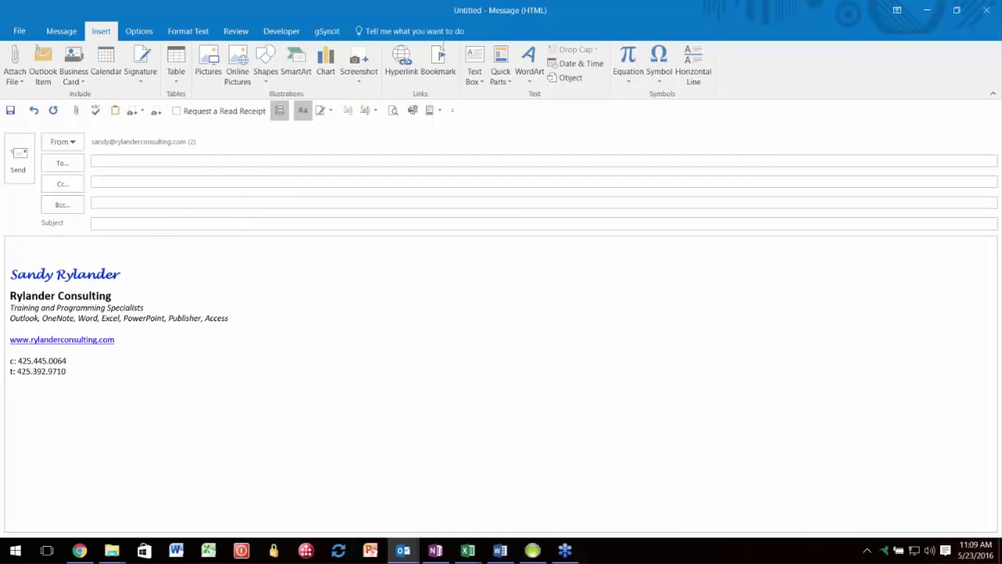
left_click(502, 75)
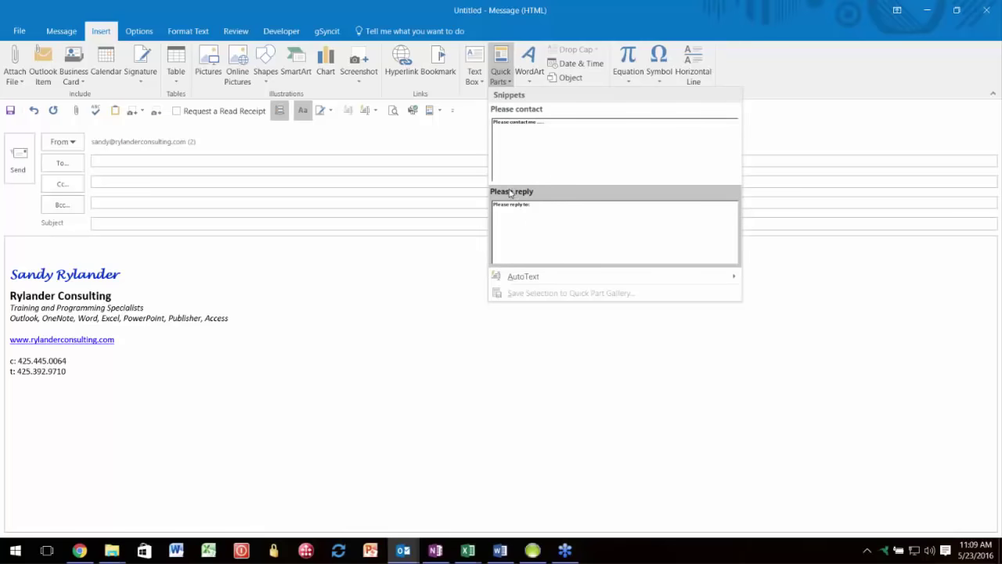
left_click(84, 245)
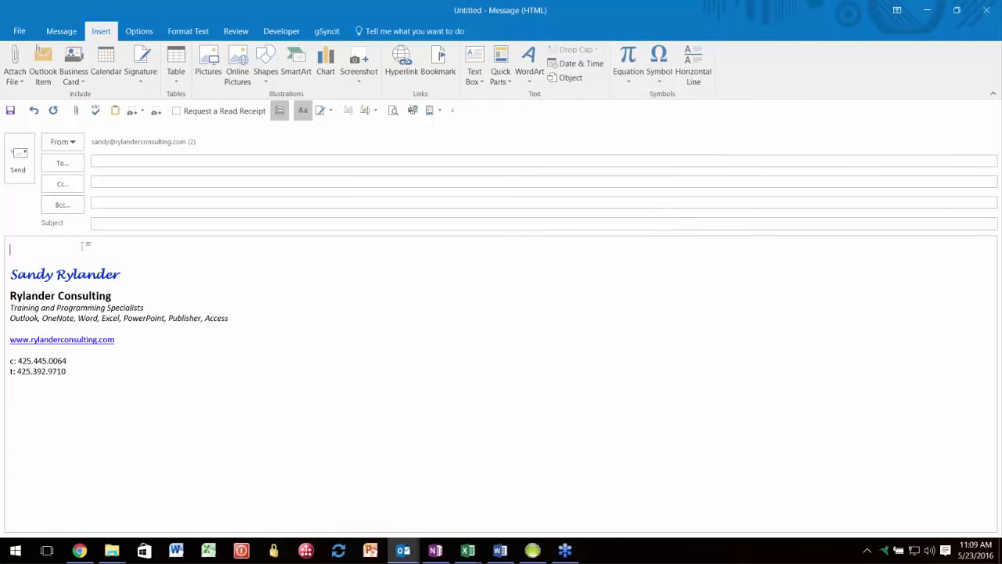
type("sadfdsafdsafdsa")
type("fdsafdsafsa")
key("Return")
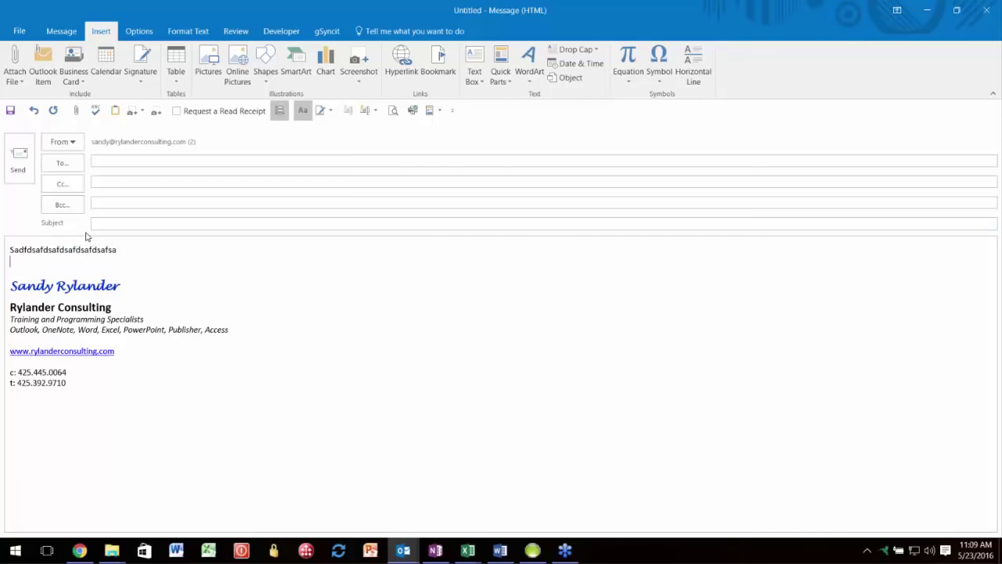
type("dfsafdsafdsafdsaf")
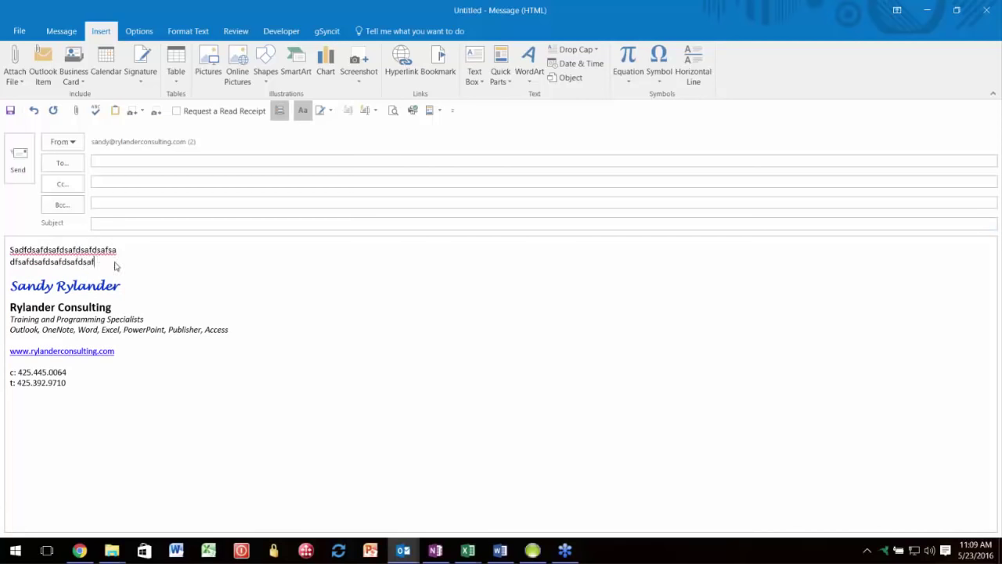
Step: Save the two filler lines as a Quick Part named Welcome in a new category called Letter
left_click_drag(115, 266, 11, 249)
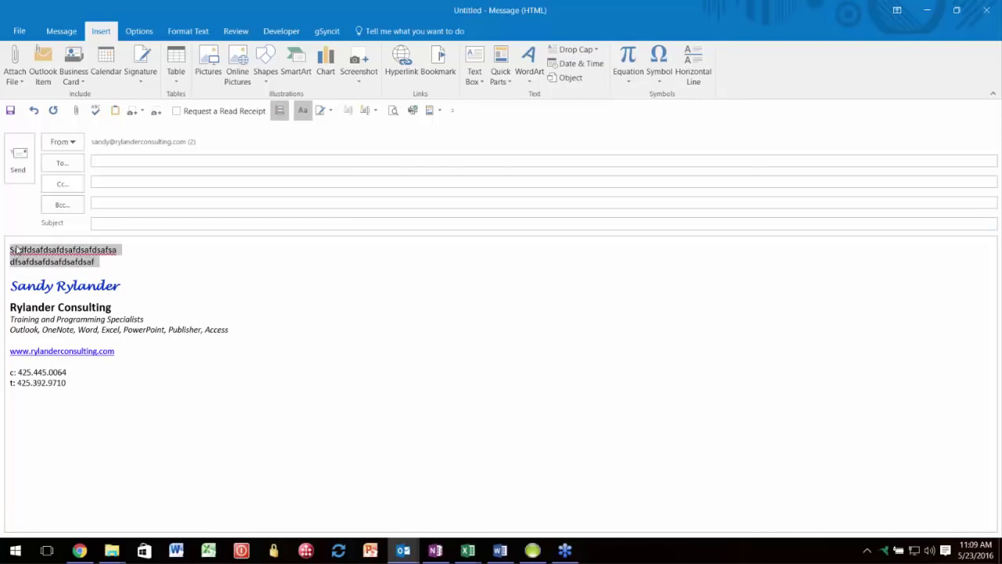
left_click(501, 71)
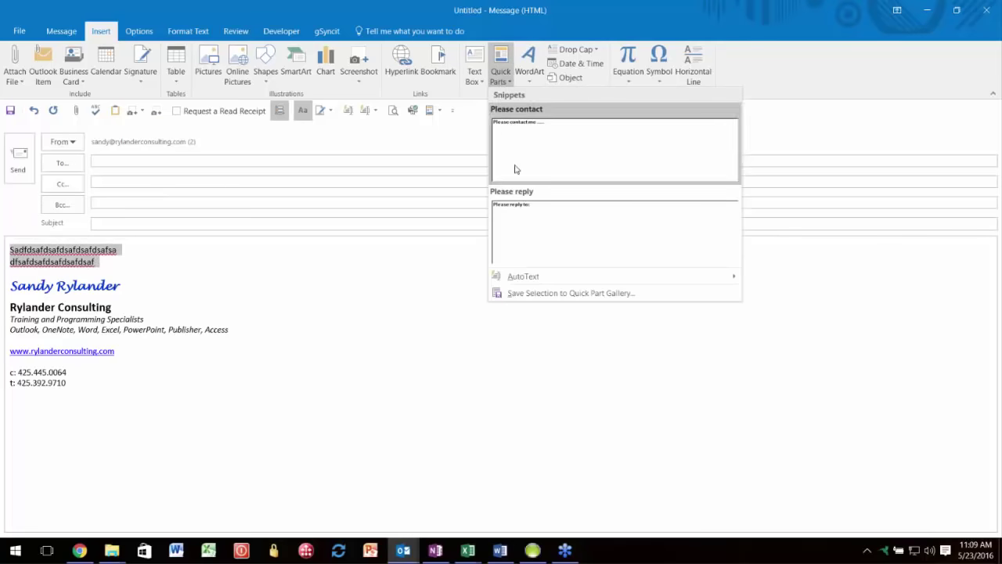
left_click(524, 295)
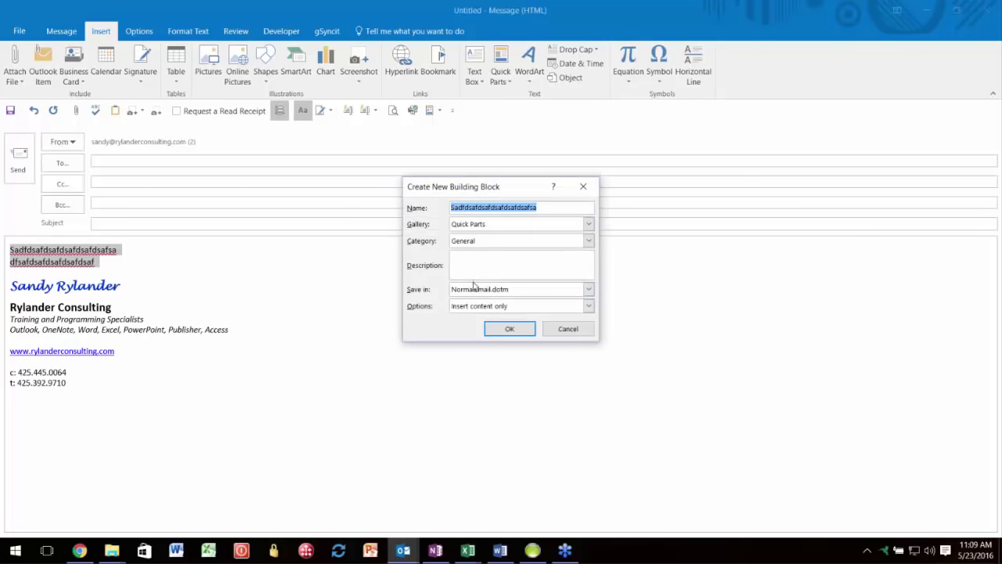
left_click(465, 243)
left_click(470, 270)
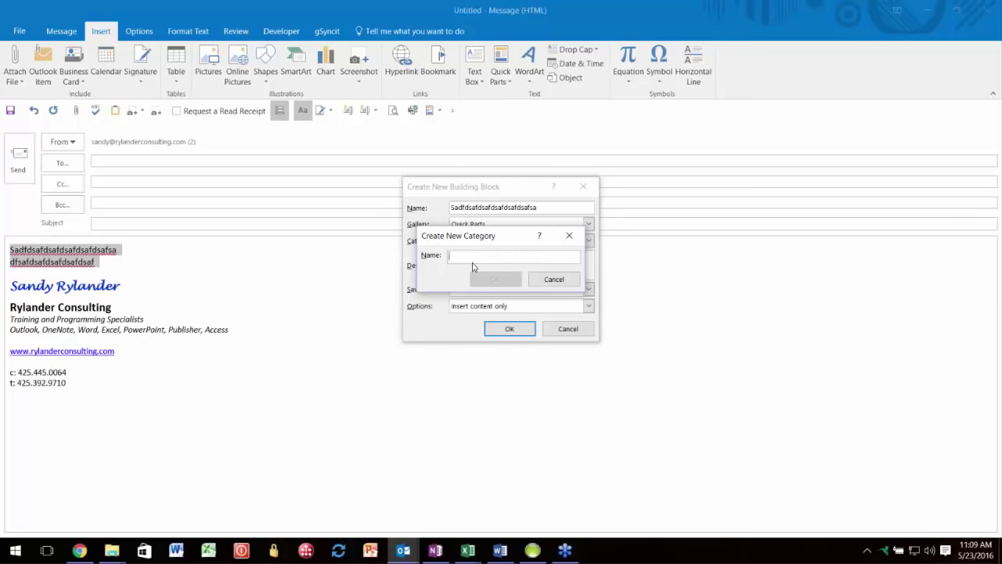
type("Letter")
left_click(496, 280)
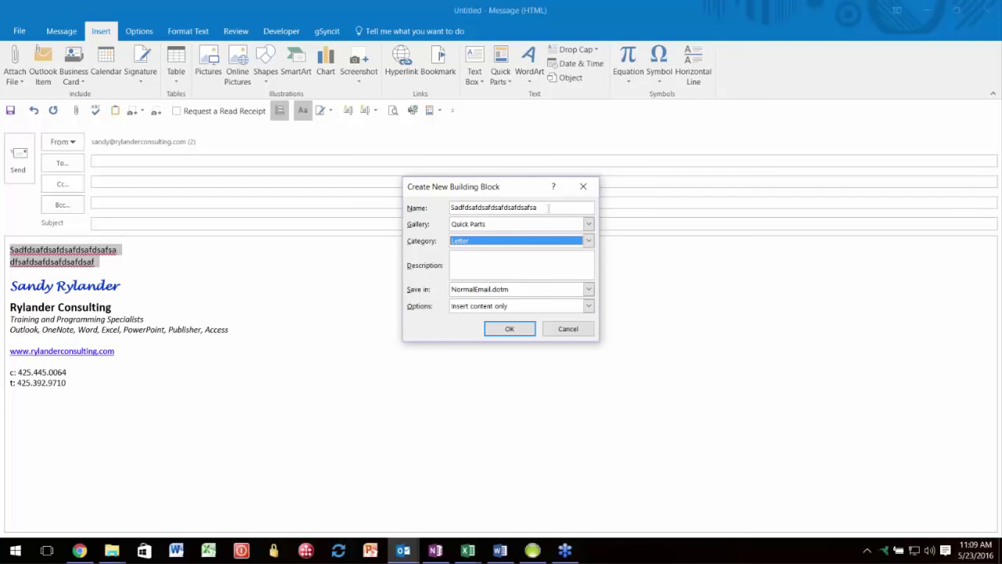
key("shift+Tab")
key("shift+Tab")
type("Wel")
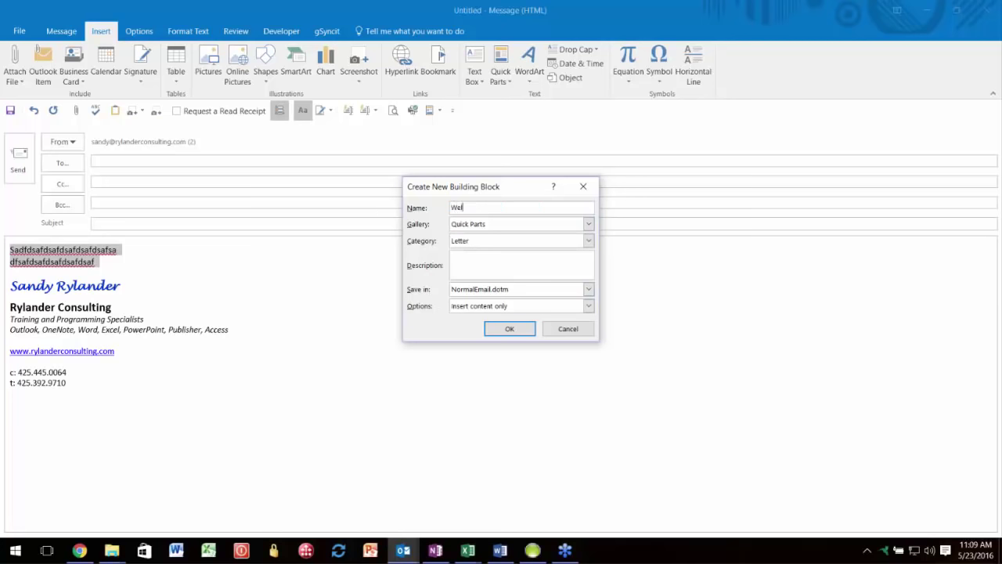
type("come")
left_click(501, 328)
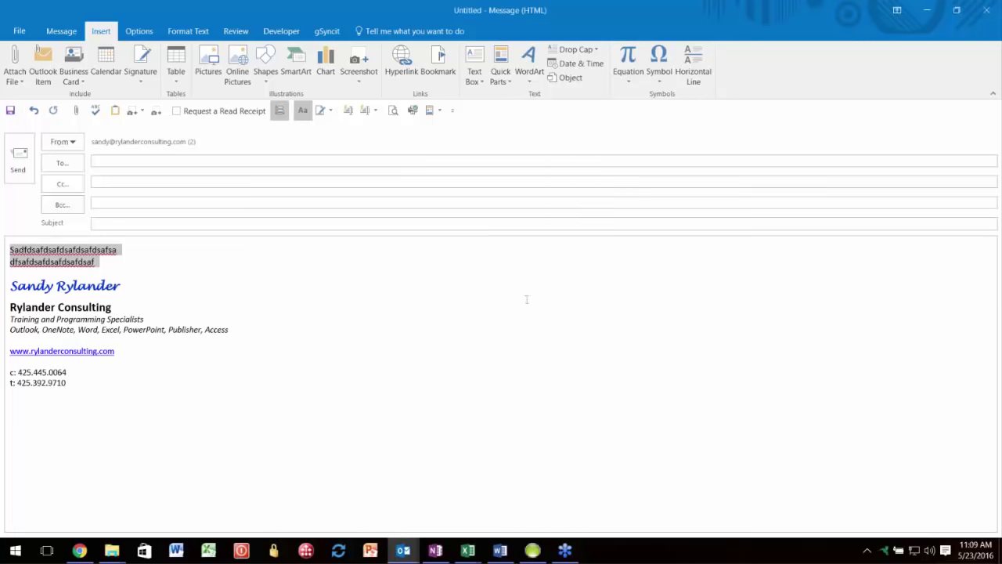
Step: Delete the Welcome building block from the Letter category through the Building Blocks Organizer
left_click(506, 81)
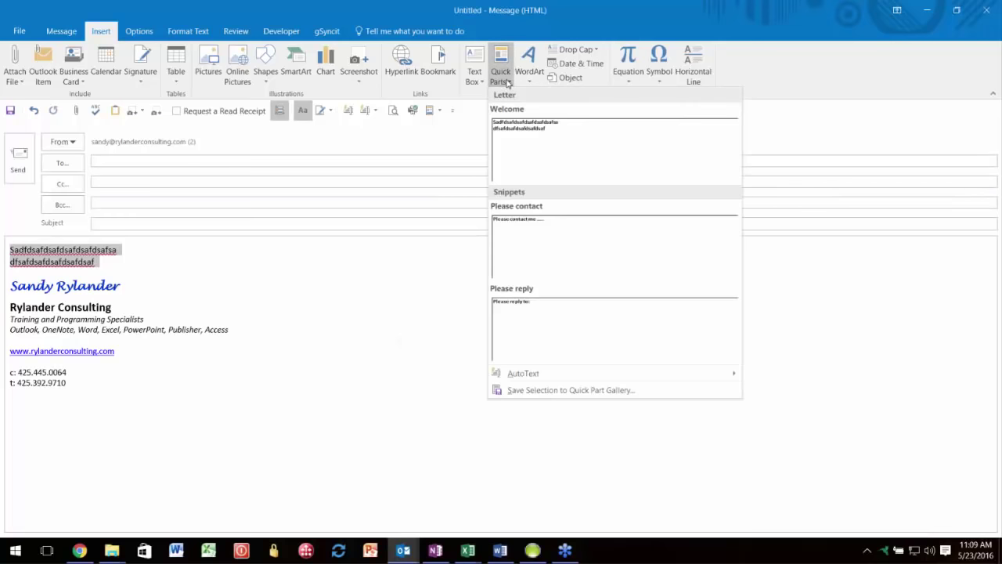
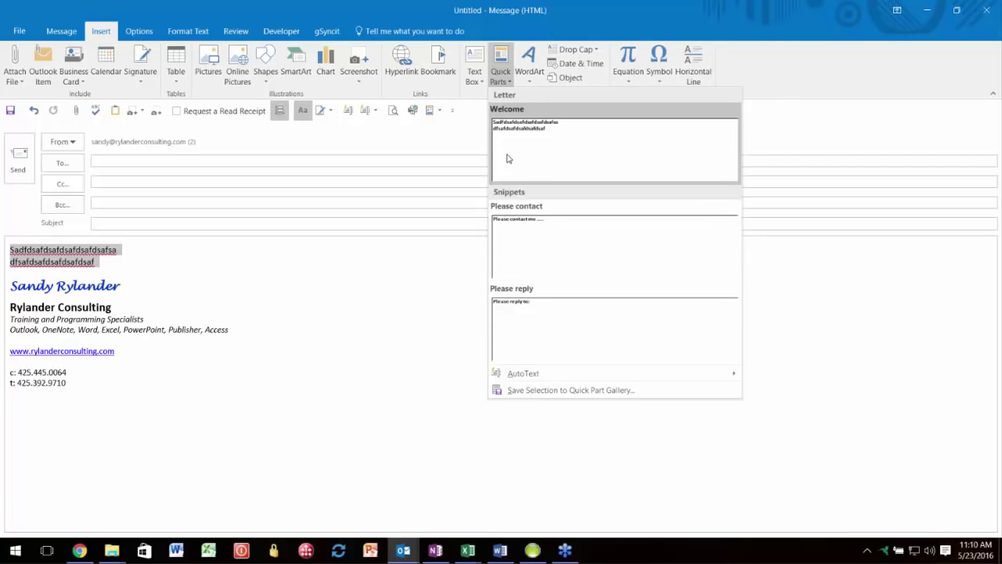
right_click(573, 155)
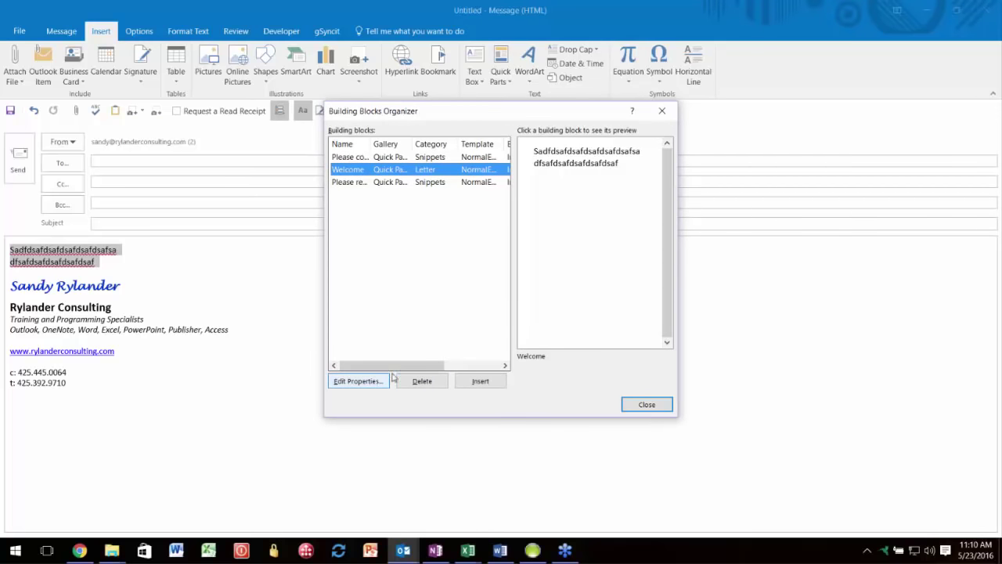
left_click(421, 381)
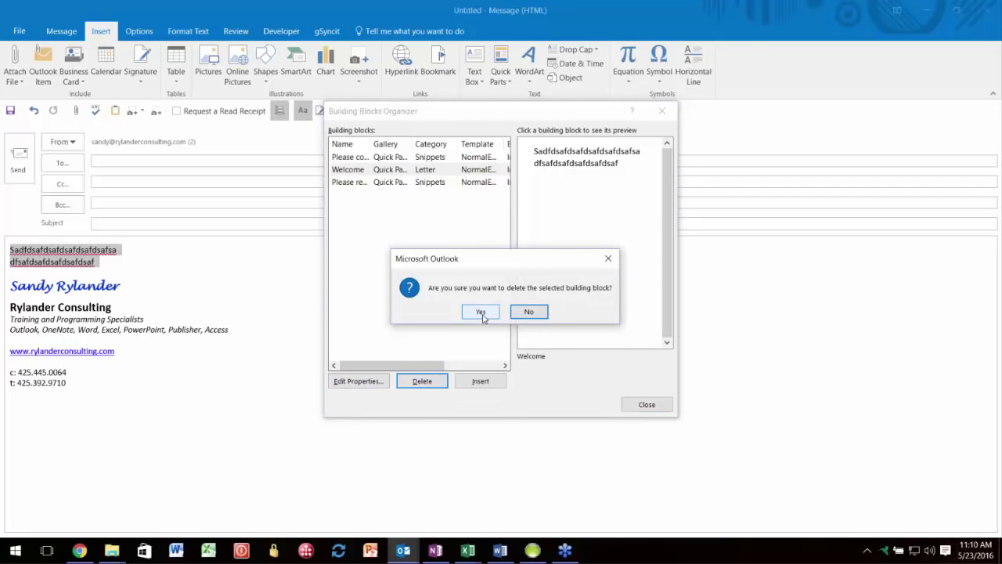
left_click(479, 311)
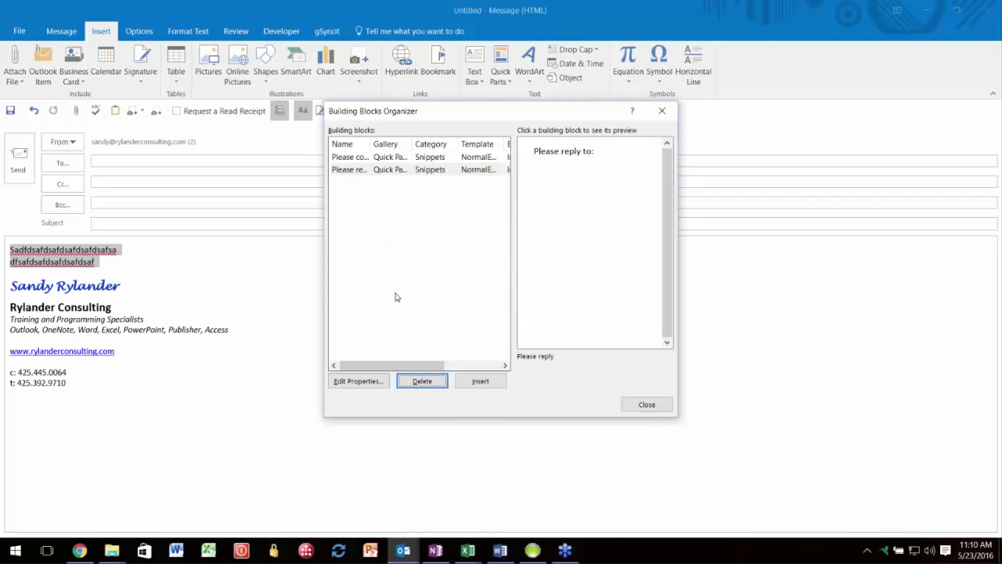
Step: Examine the Please reply building block's properties and category options without changing them, and close the organizer
left_click_drag(372, 143, 396, 143)
left_click(358, 381)
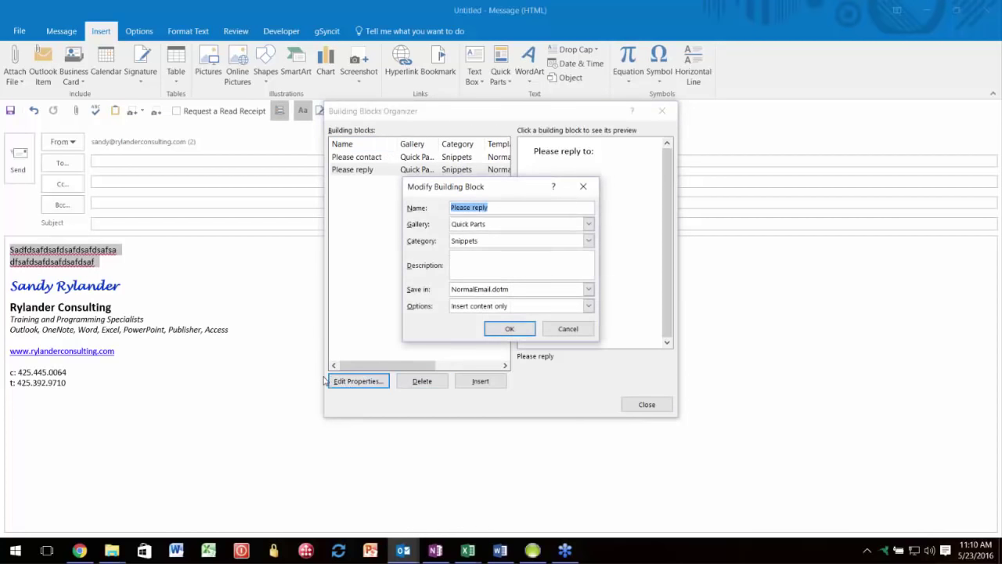
left_click(486, 241)
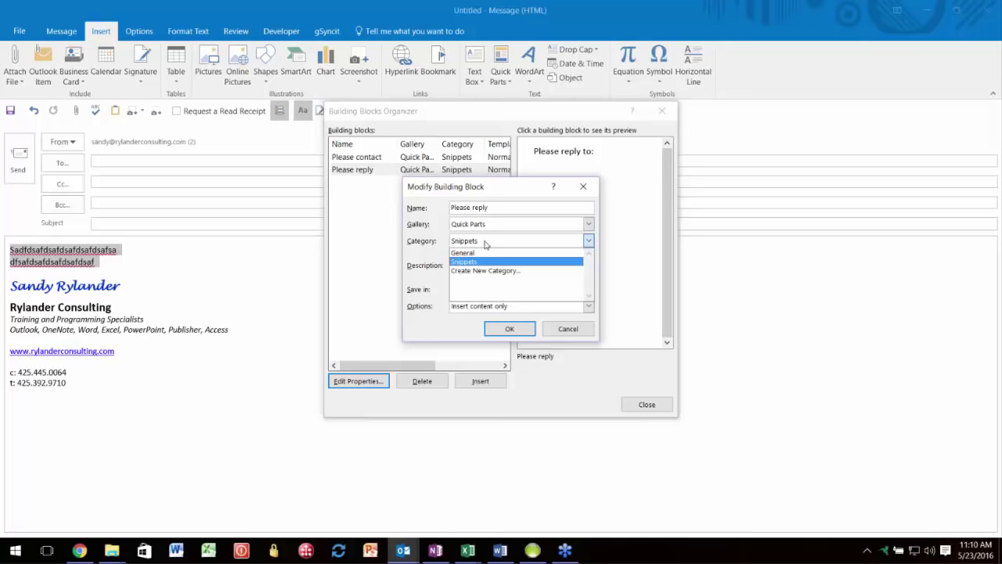
left_click(486, 249)
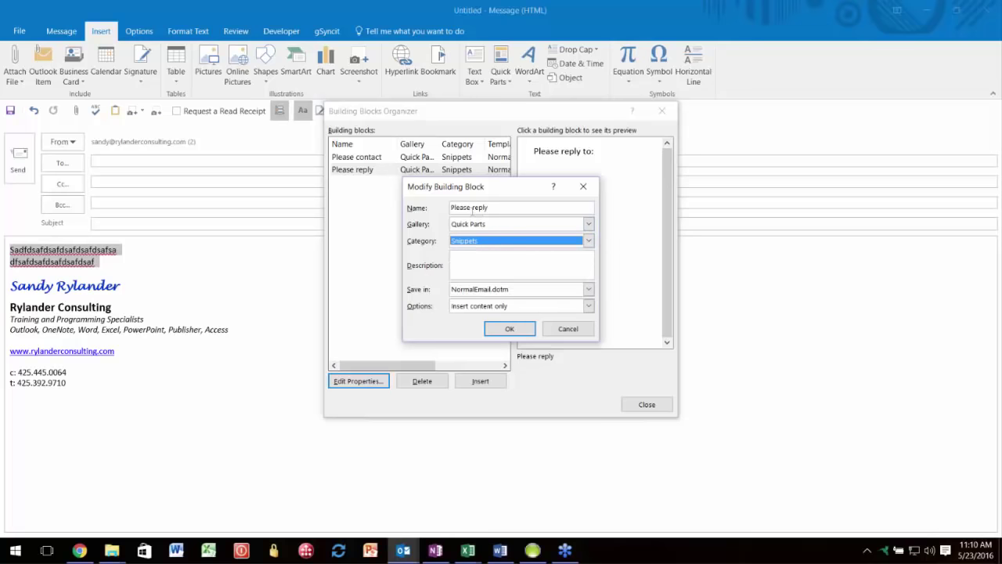
left_click(565, 332)
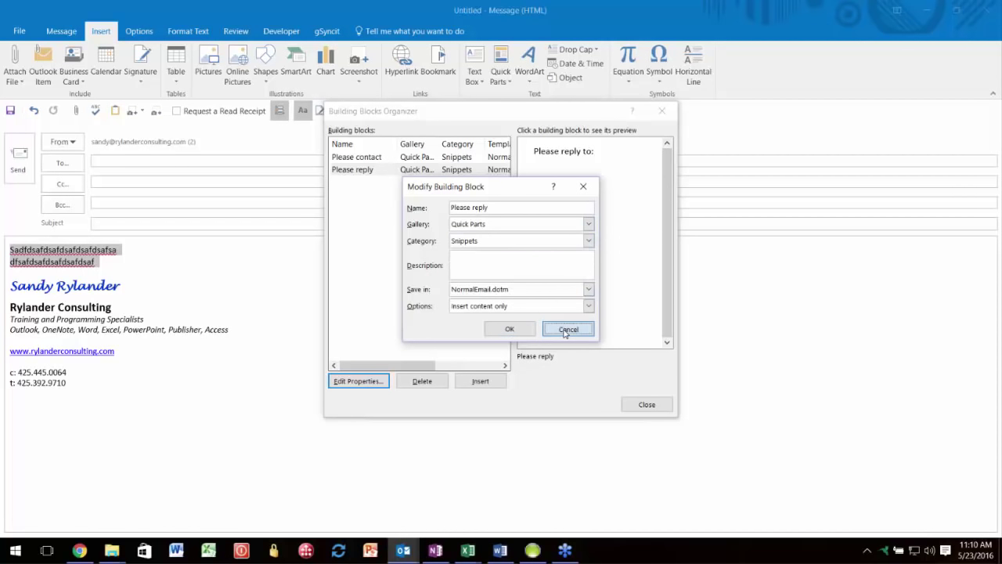
left_click(647, 404)
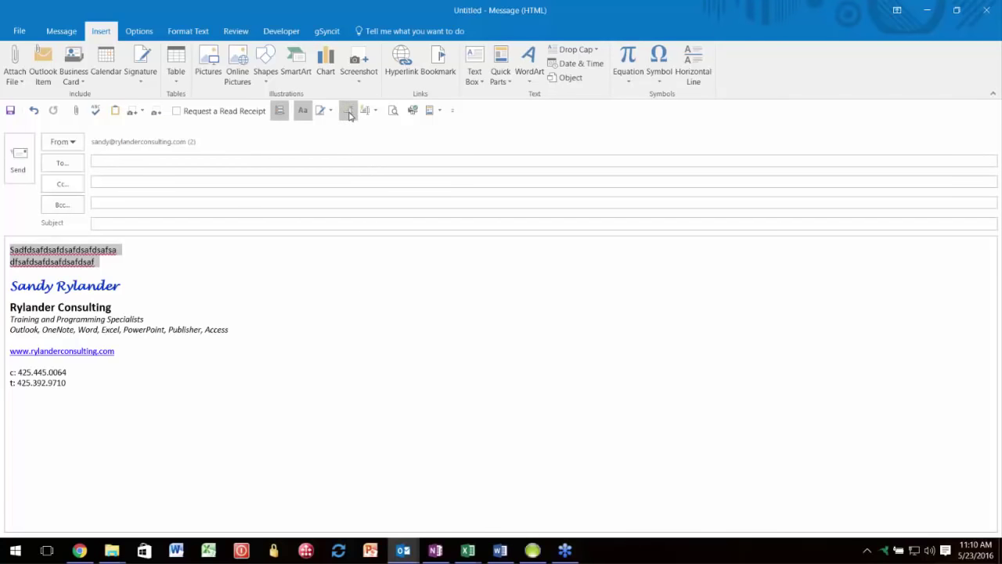
Step: Review the Quick Parts gallery available from the Quick Access Toolbar and return to the message body
left_click(438, 115)
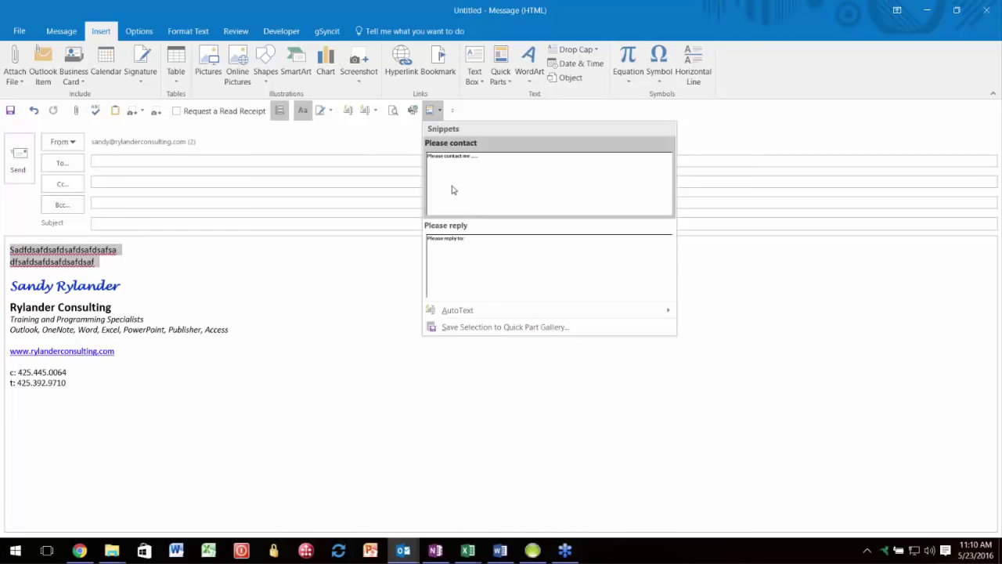
left_click(183, 271)
left_click(122, 267)
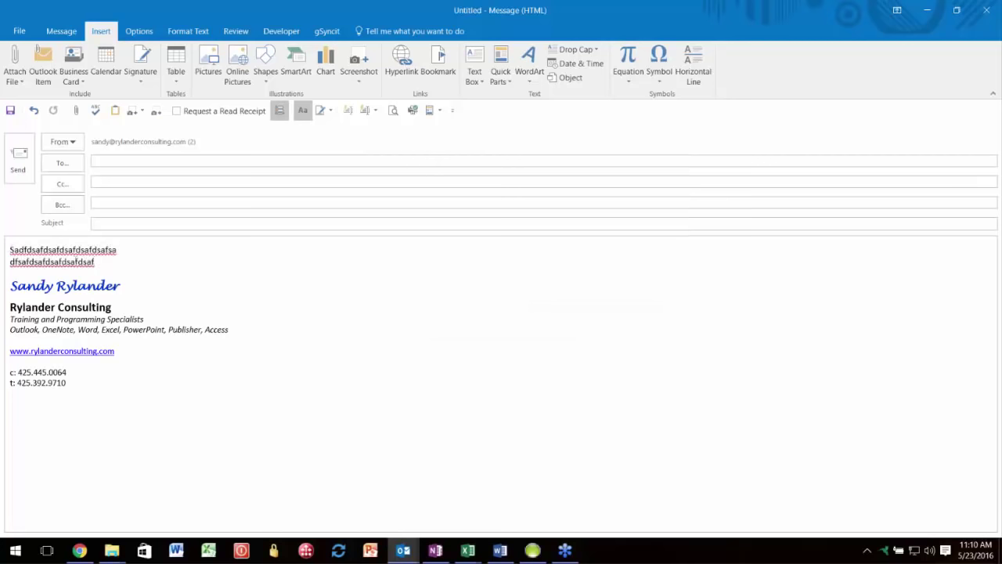
Step: Replace the filler text with a table of six columns and six rows, entering Dsafdsf and ertewt in its first two cells
left_click_drag(119, 264, 10, 250)
key("Delete")
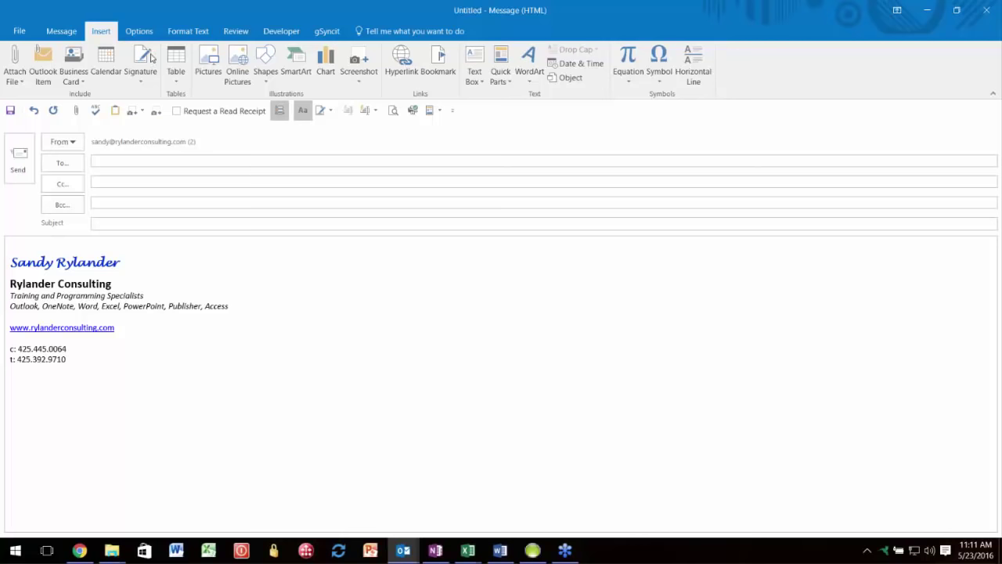
left_click(175, 64)
left_click(233, 169)
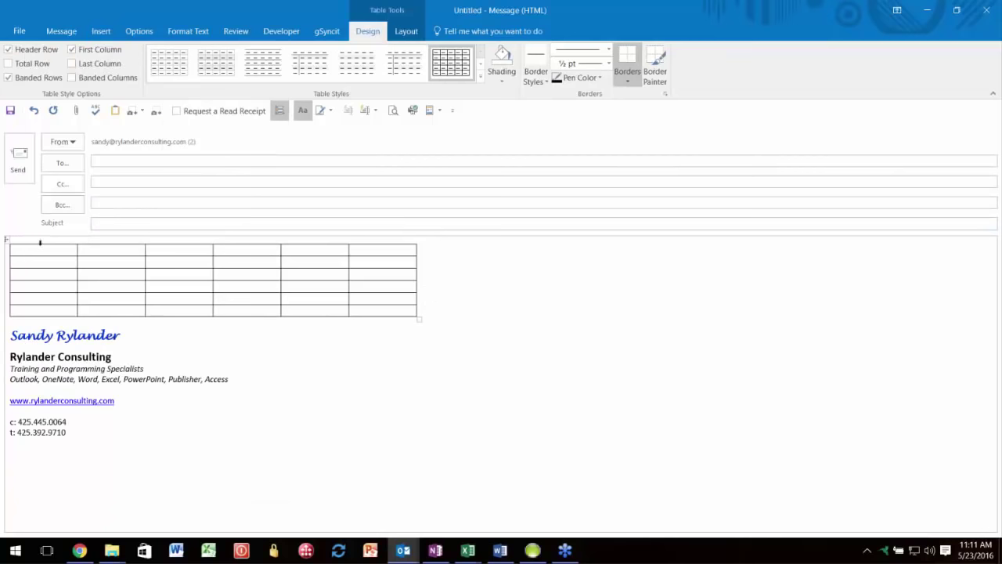
type("Dsafdsf")
key("Tab")
type("ertewt")
Step: Try saving the whole table as a new building block in the Tables gallery, and cancel the building block creation
left_click(6, 240)
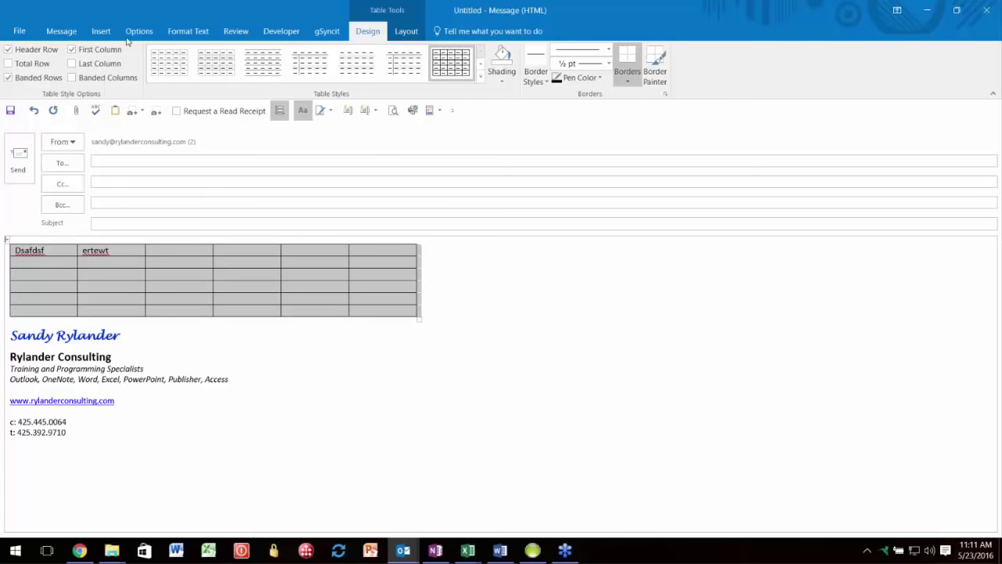
left_click(102, 30)
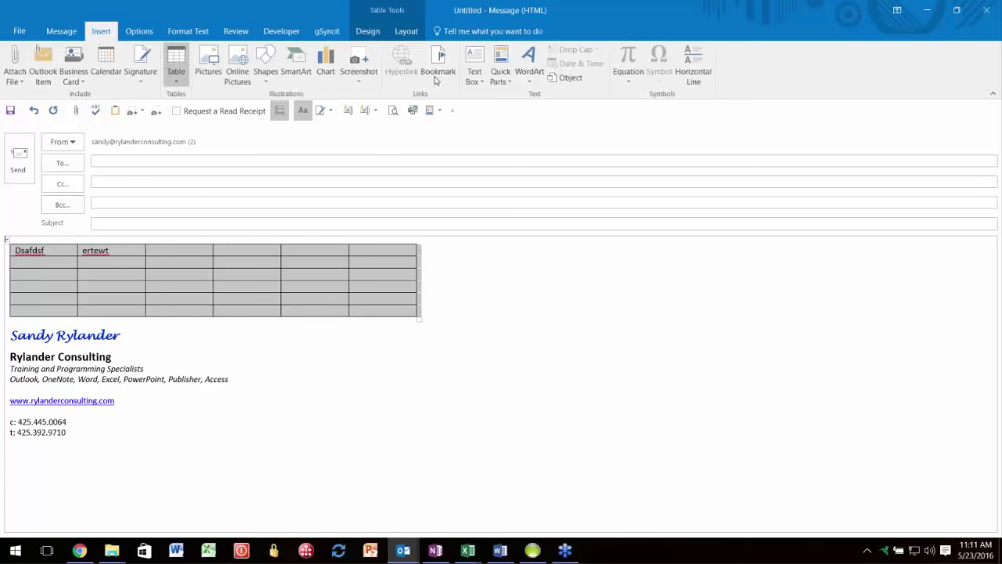
left_click(512, 84)
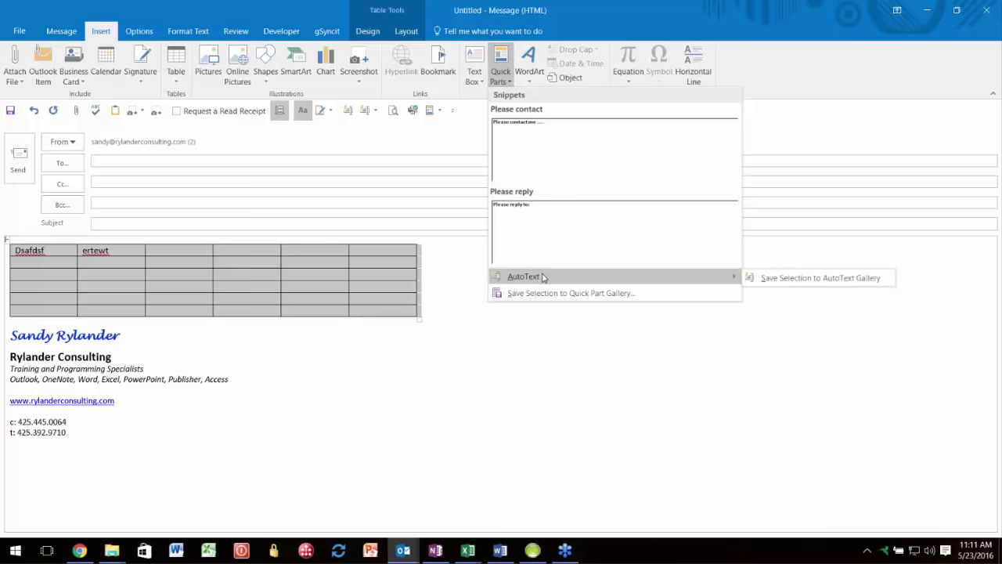
left_click(549, 293)
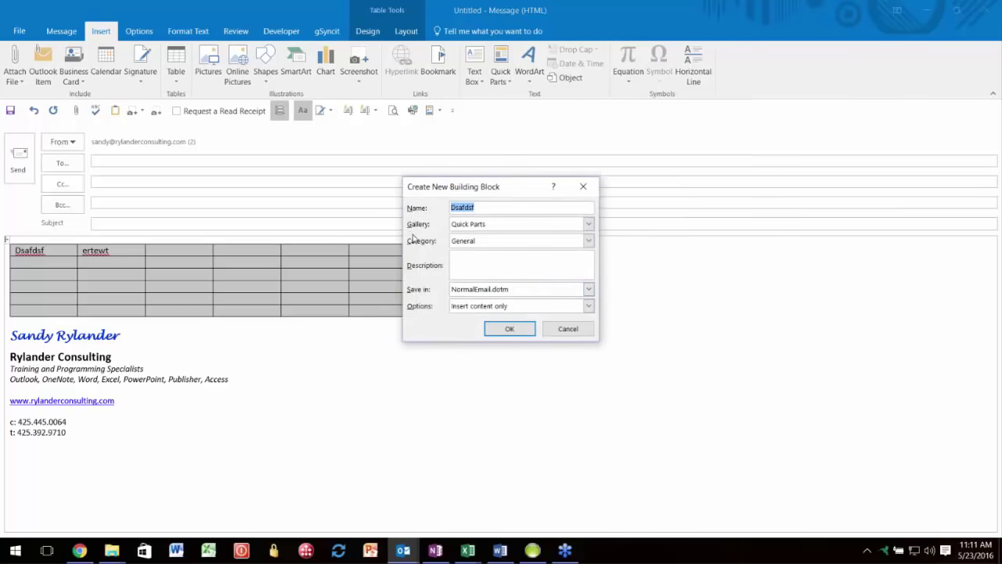
left_click(476, 224)
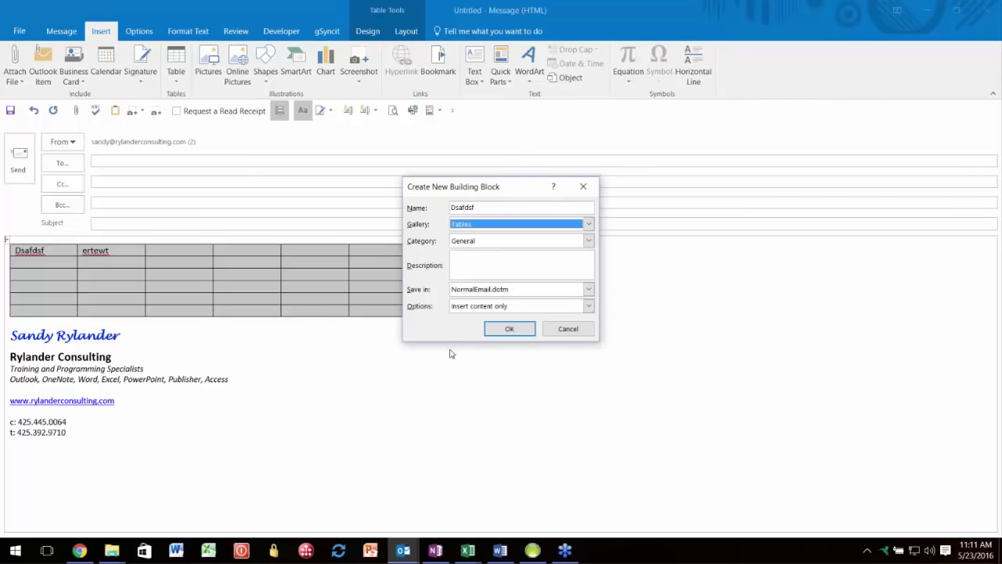
left_click(460, 345)
key("shift+Tab")
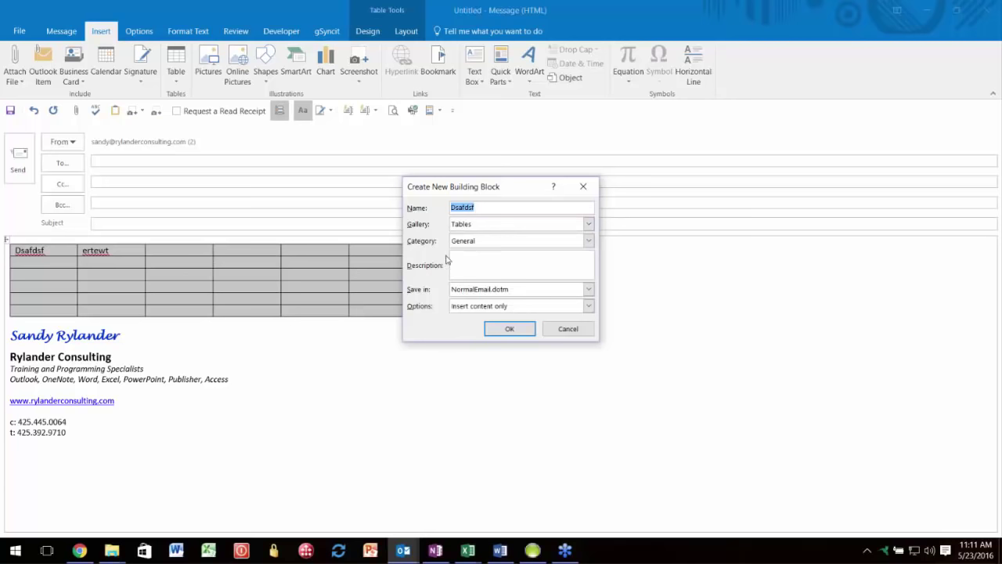
left_click(565, 332)
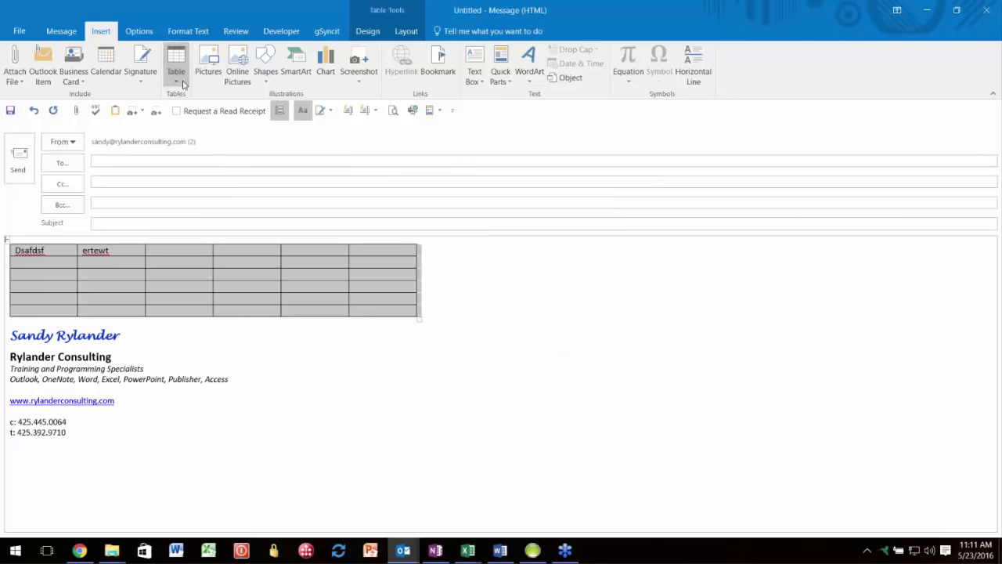
Step: Review the Quick Tables options available for the selected table, and close the message without saving it
left_click(183, 84)
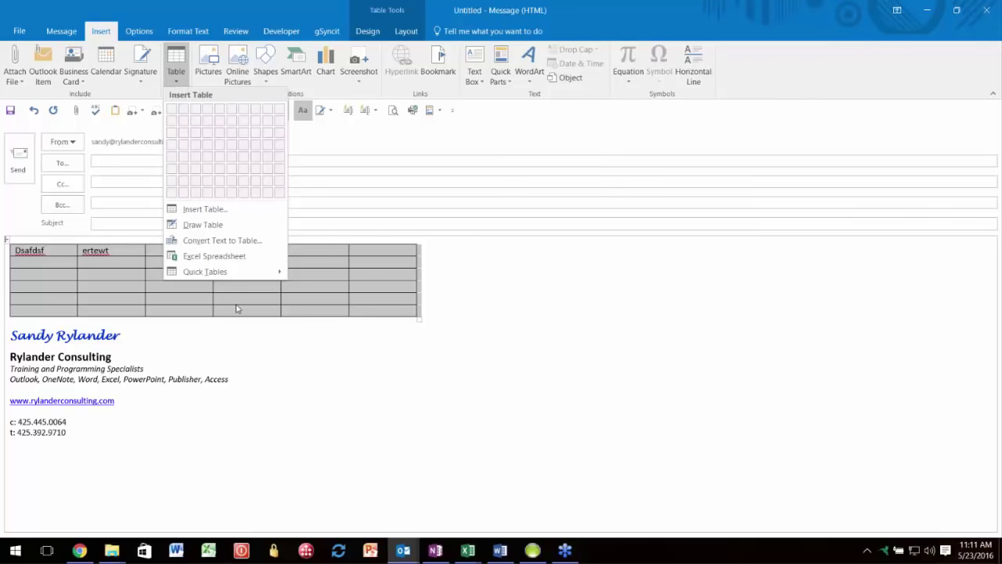
mouse_move(211, 274)
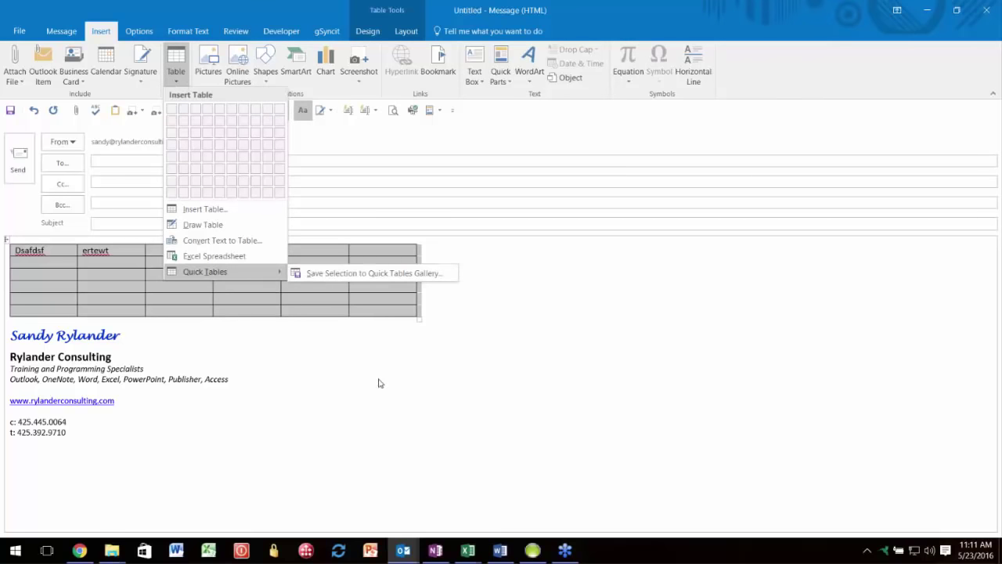
left_click(529, 349)
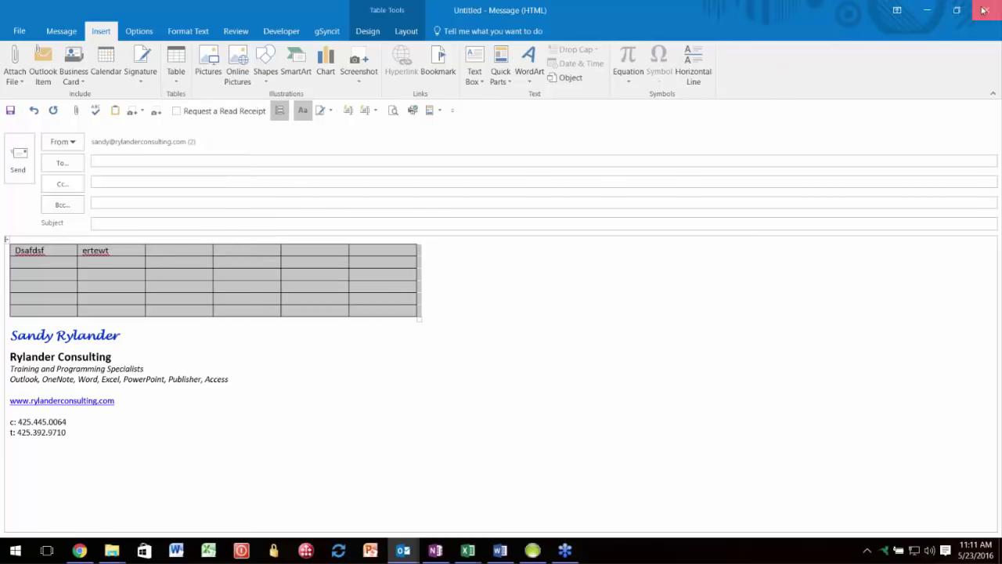
left_click(987, 10)
left_click(505, 310)
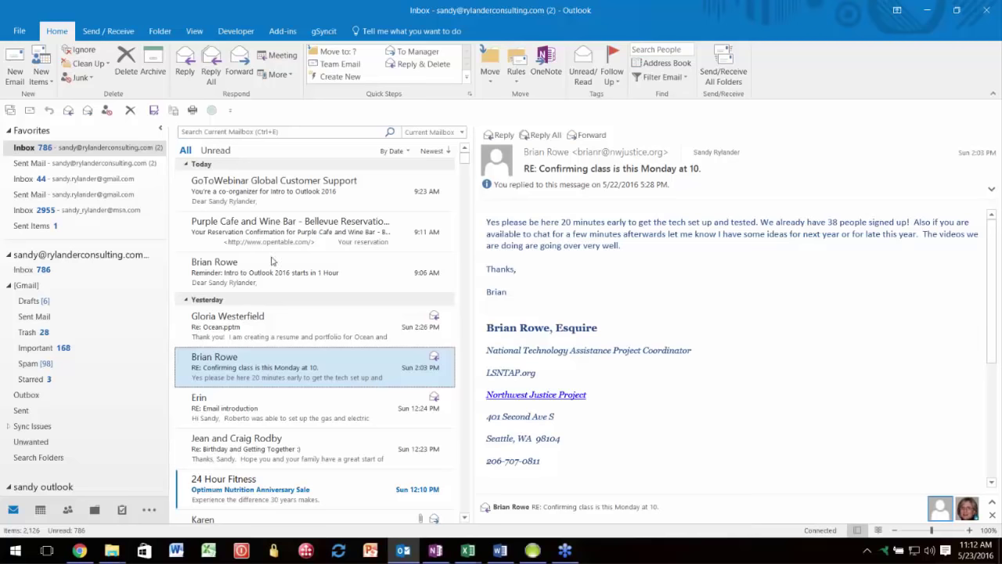
Step: Create a new email message and attach random.jpg from the recent files
left_click(14, 69)
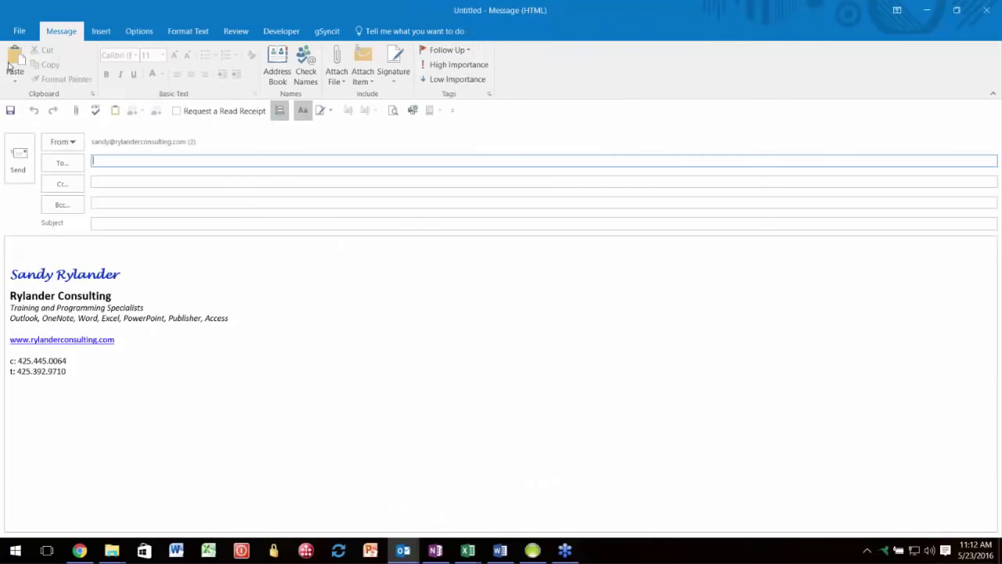
left_click(340, 76)
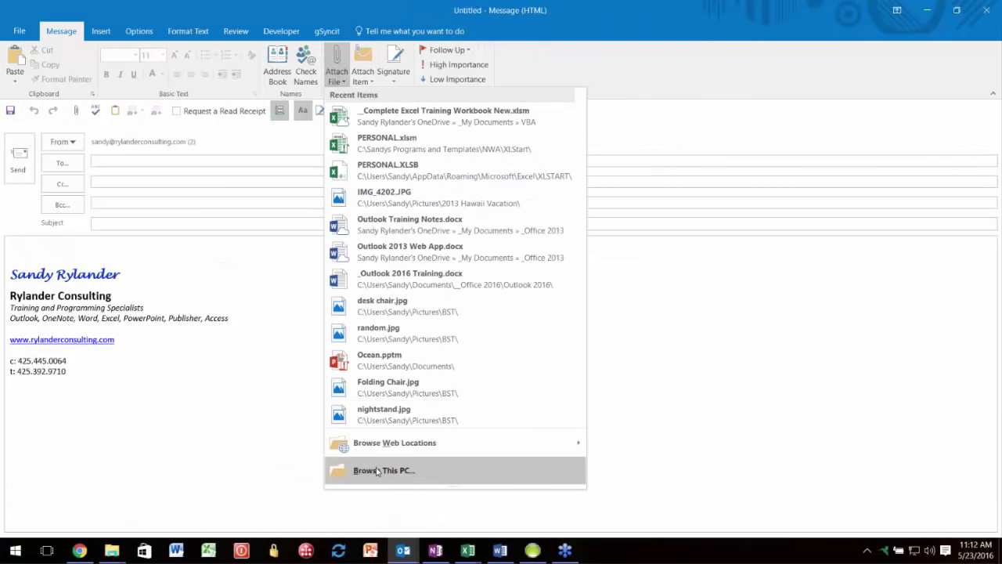
left_click(383, 329)
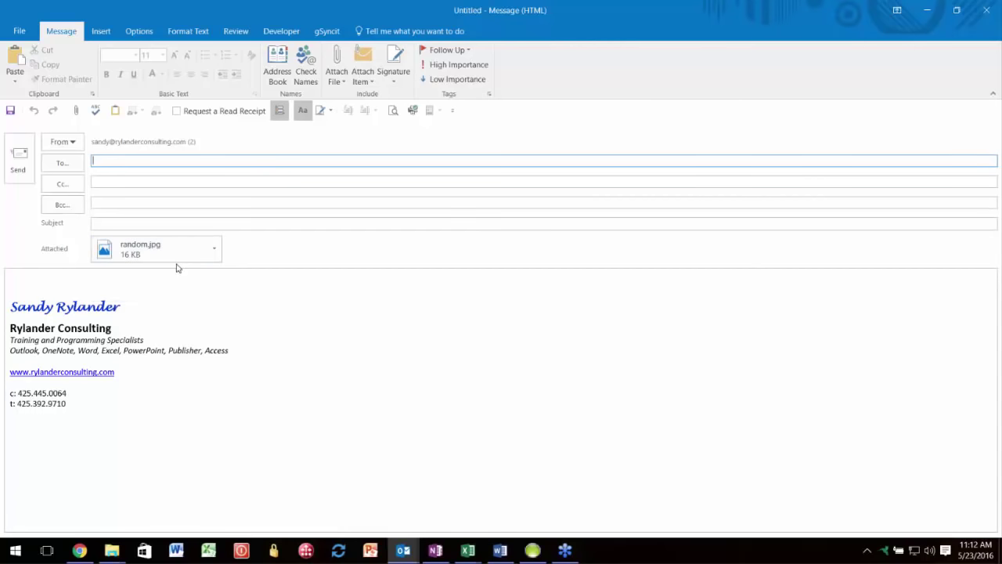
Step: Set the message's image attachments to resize large images when it is sent, and return to the message
left_click(18, 31)
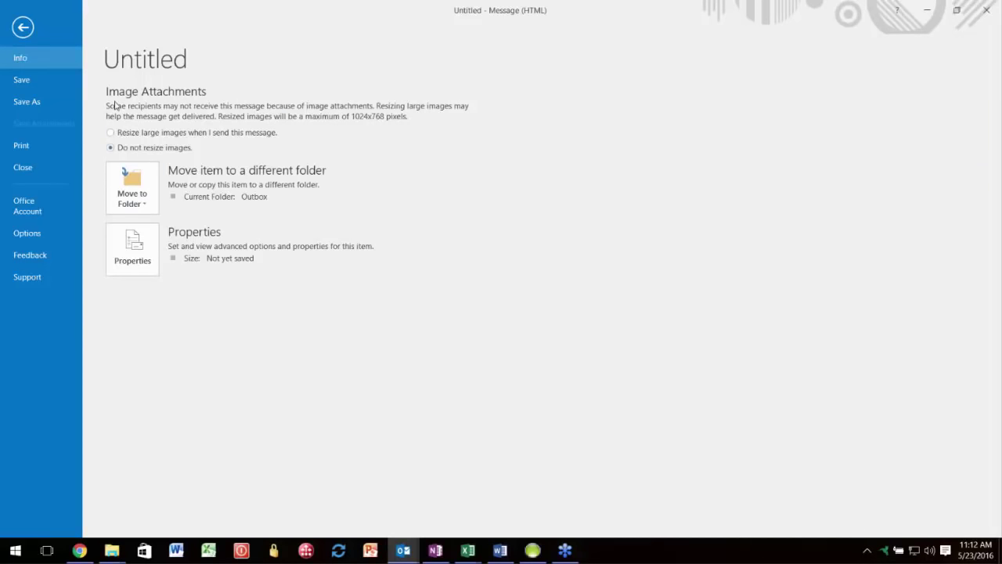
left_click(114, 133)
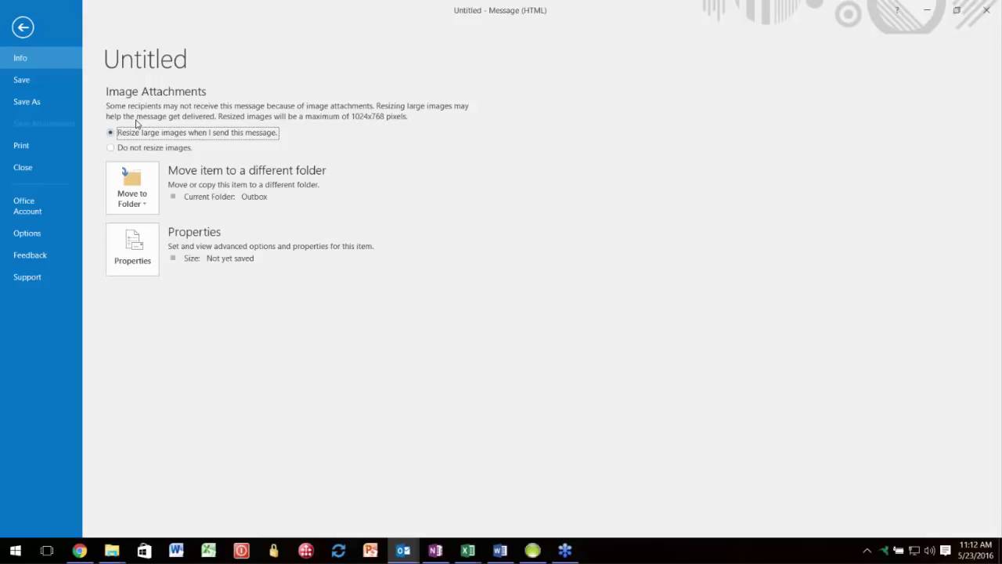
left_click(23, 27)
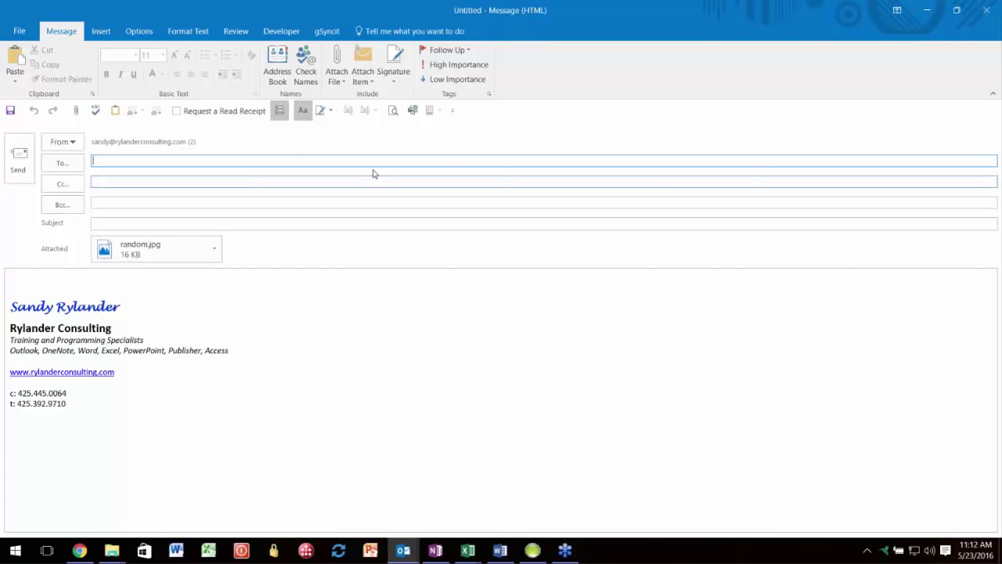
Step: Open the signature settings and compare the contents of the New and Reply signatures
left_click(394, 83)
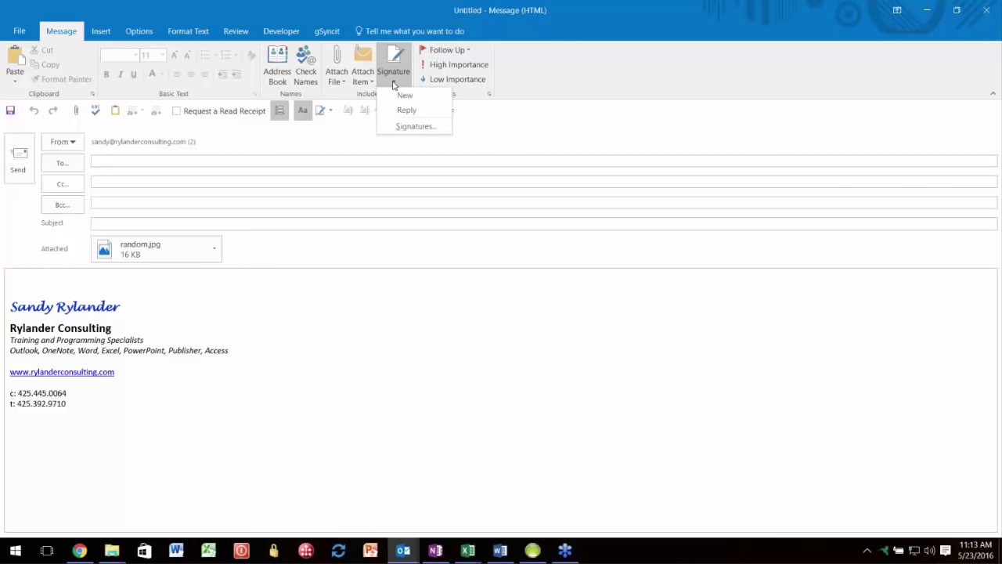
left_click(404, 126)
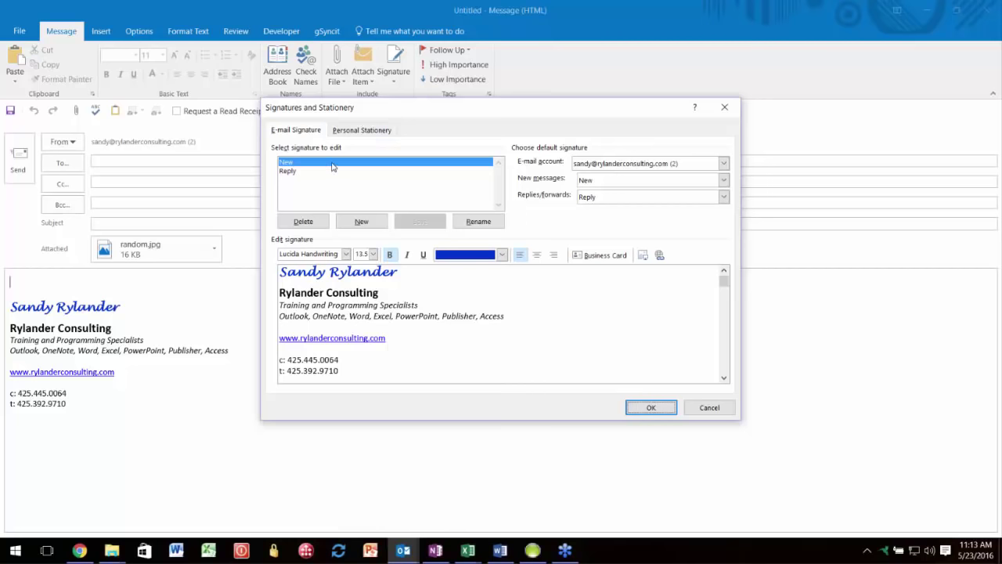
left_click(295, 171)
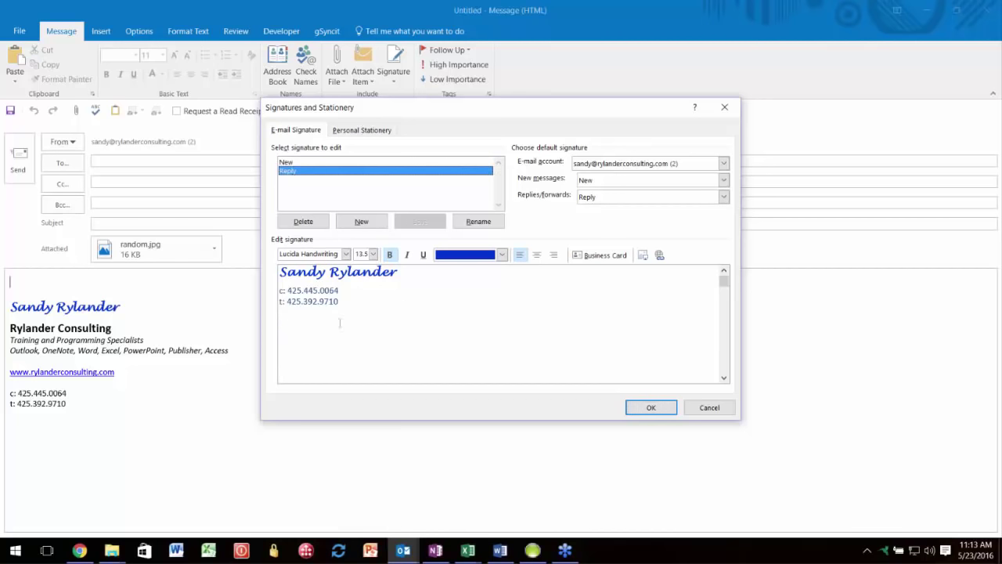
left_click(286, 162)
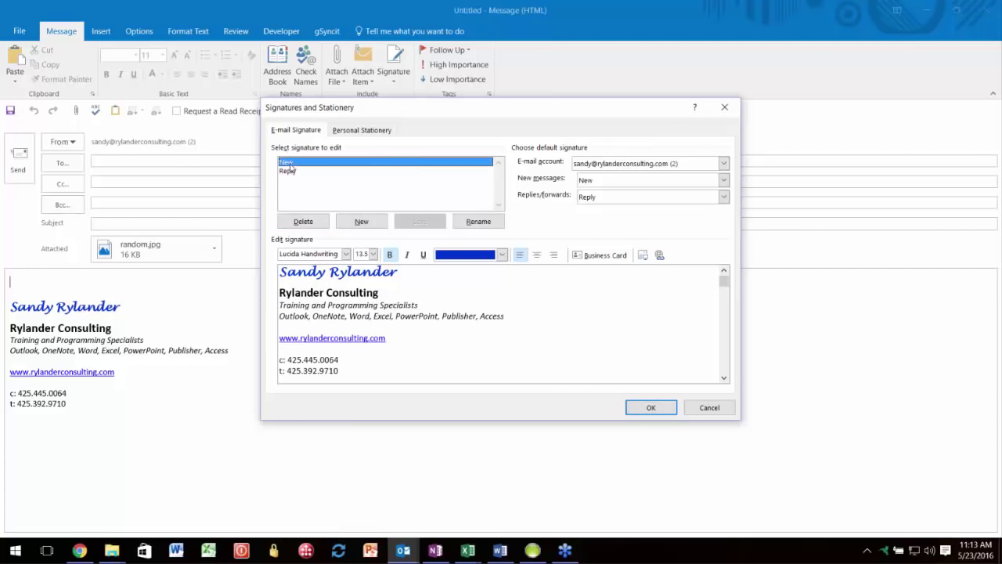
Step: Create a signature named New1 containing the three lines Sadfdsa, Fdsa and fdsafdsafsdf
left_click(356, 222)
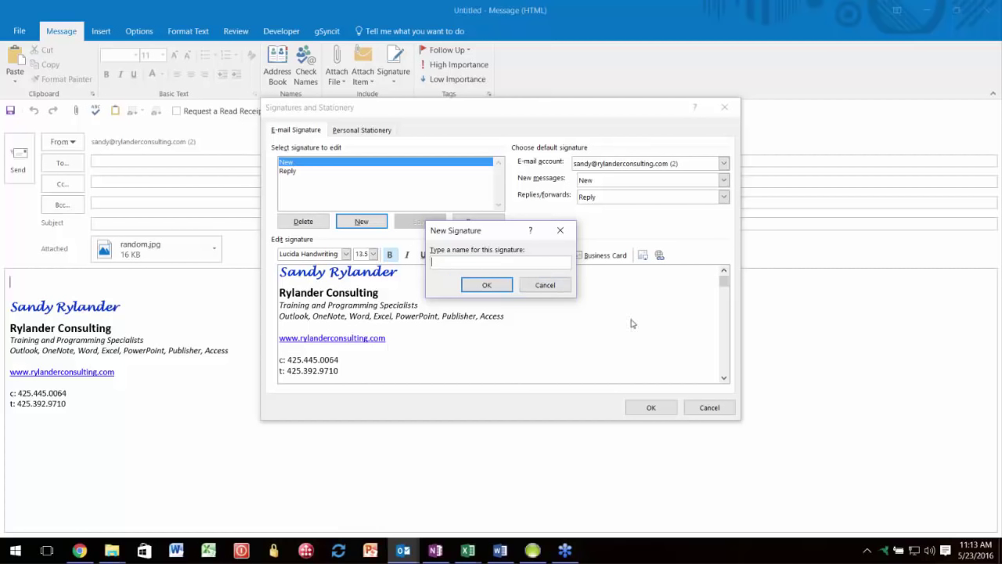
type("New1")
left_click(476, 283)
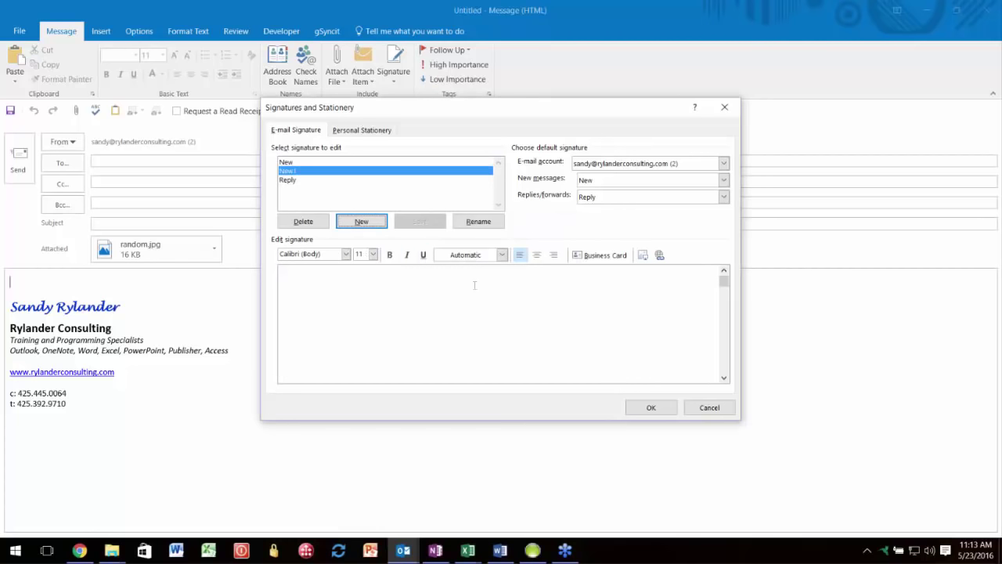
left_click(341, 298)
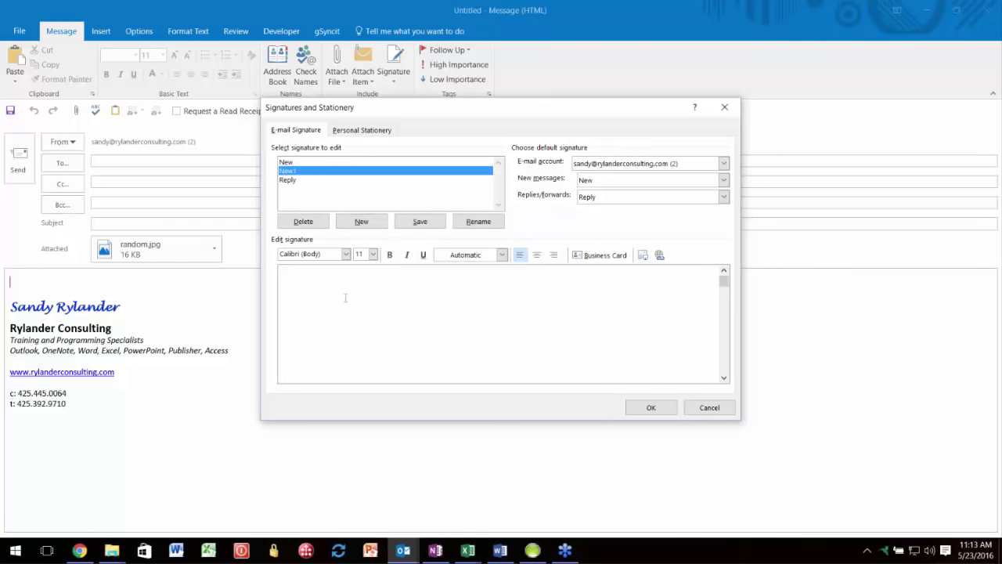
type("Sadfdsa")
key("Return")
type("Fdsa")
key("Return")
type("fdsafdsafsdf")
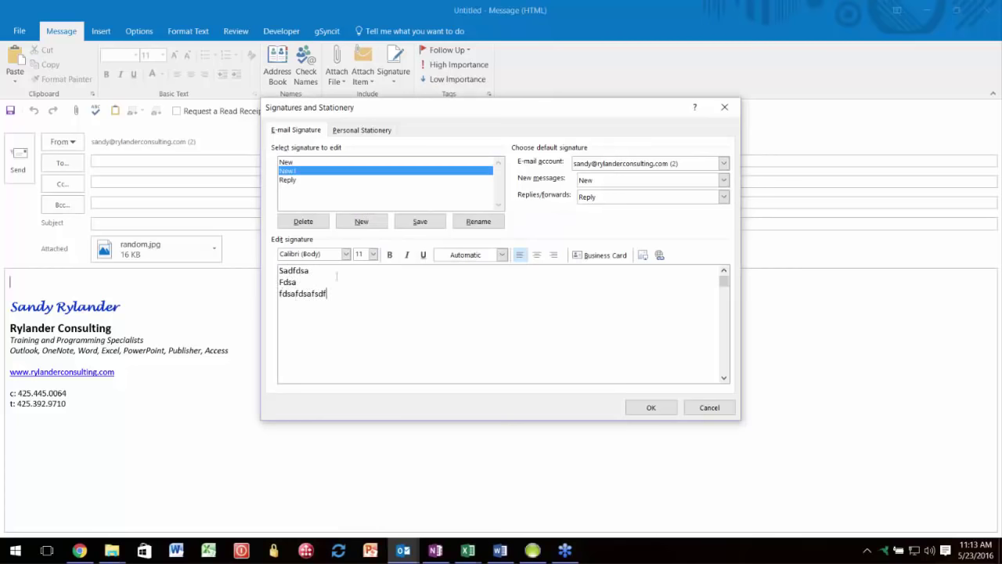
Step: Examine the font setting for the New1 text and the default signature choices for new messages without changing them
left_click_drag(319, 276, 330, 267)
left_click(341, 254)
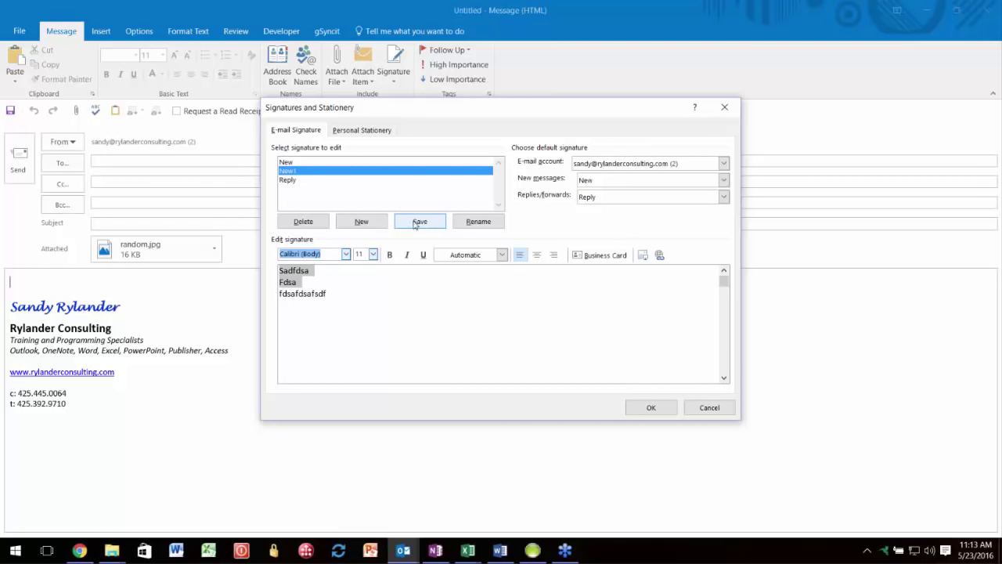
left_click(725, 179)
left_click(726, 180)
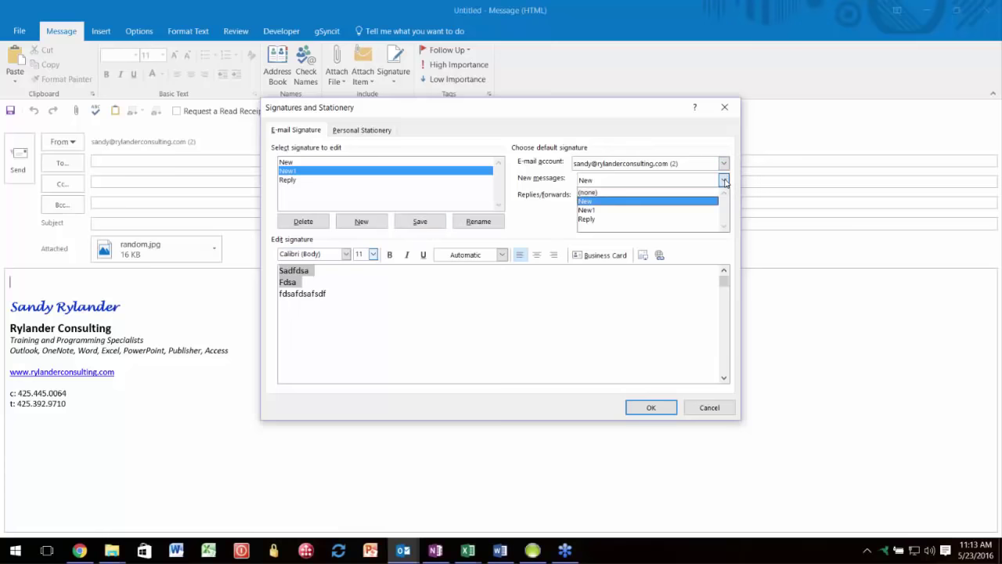
left_click(543, 221)
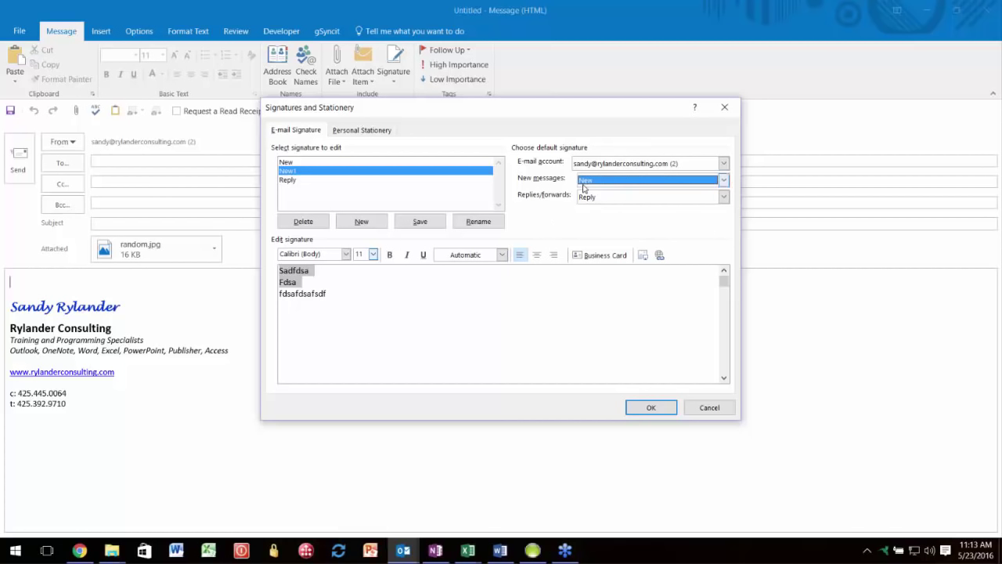
left_click(405, 282)
key("ctrl+a")
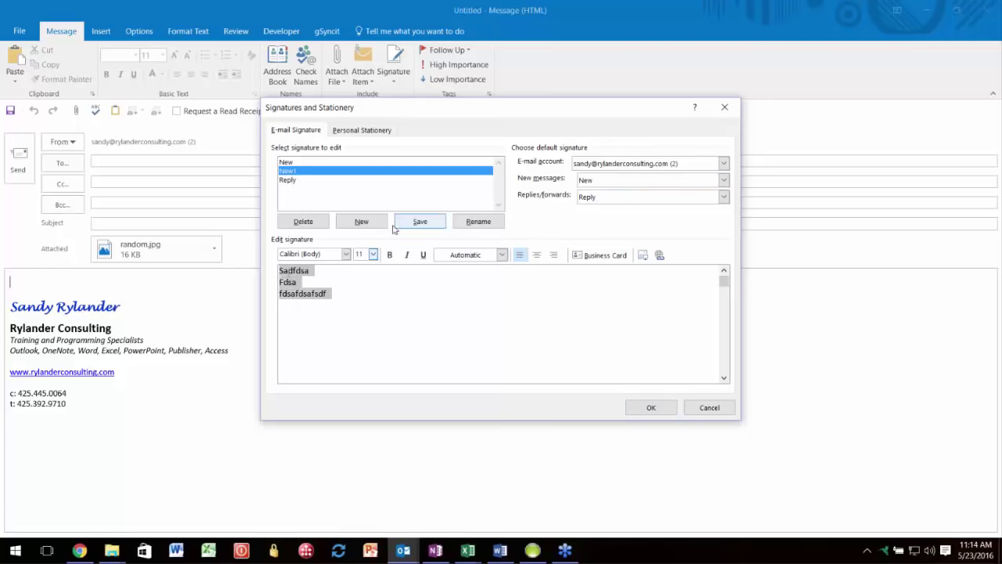
Step: Save the changes to the New1 signature and delete that signature
left_click(320, 176)
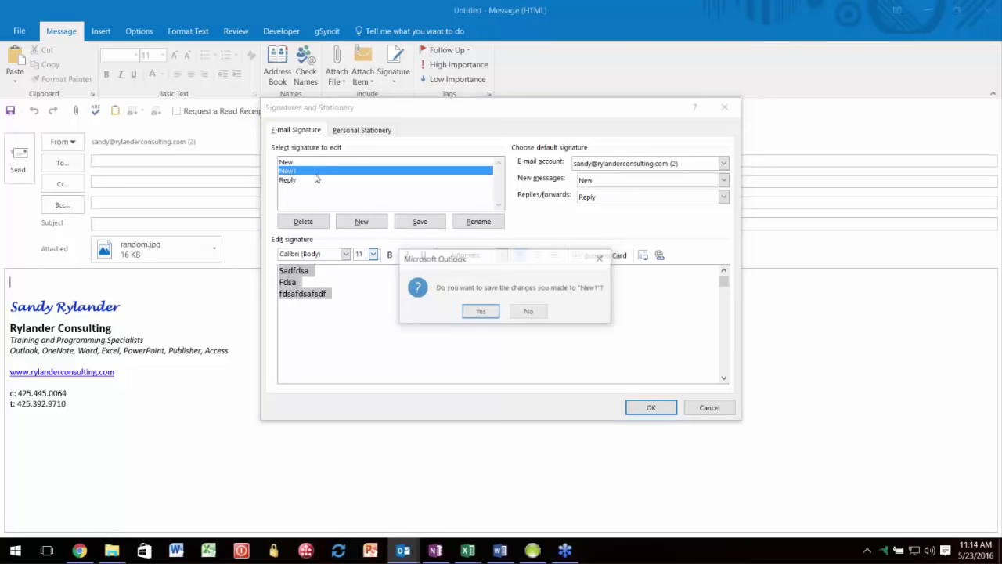
left_click(480, 312)
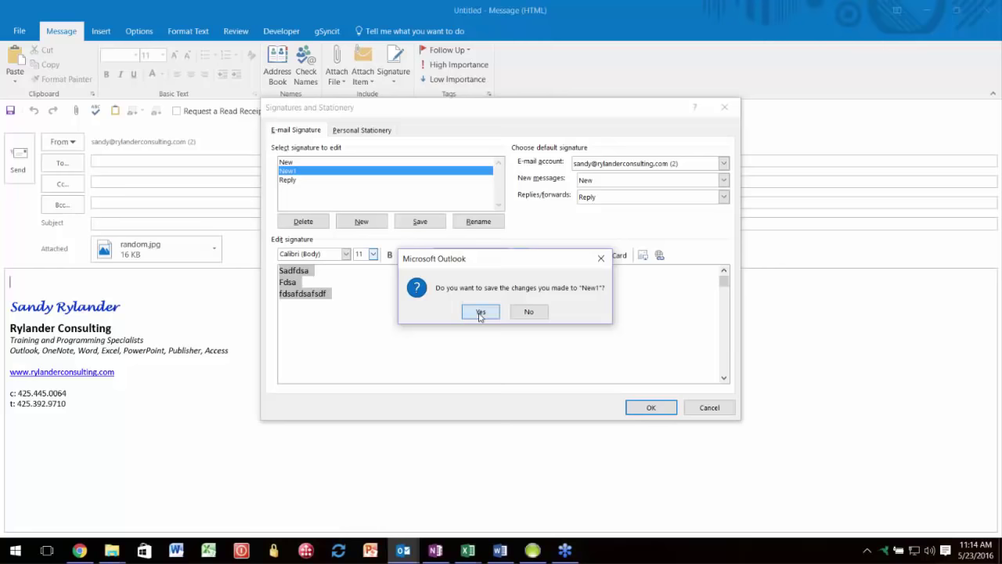
left_click(303, 221)
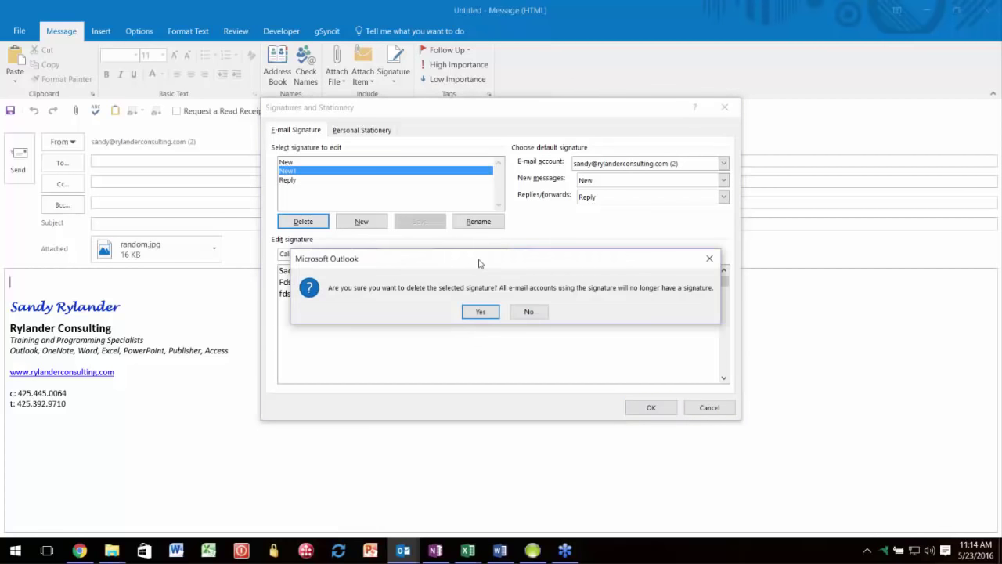
left_click(481, 311)
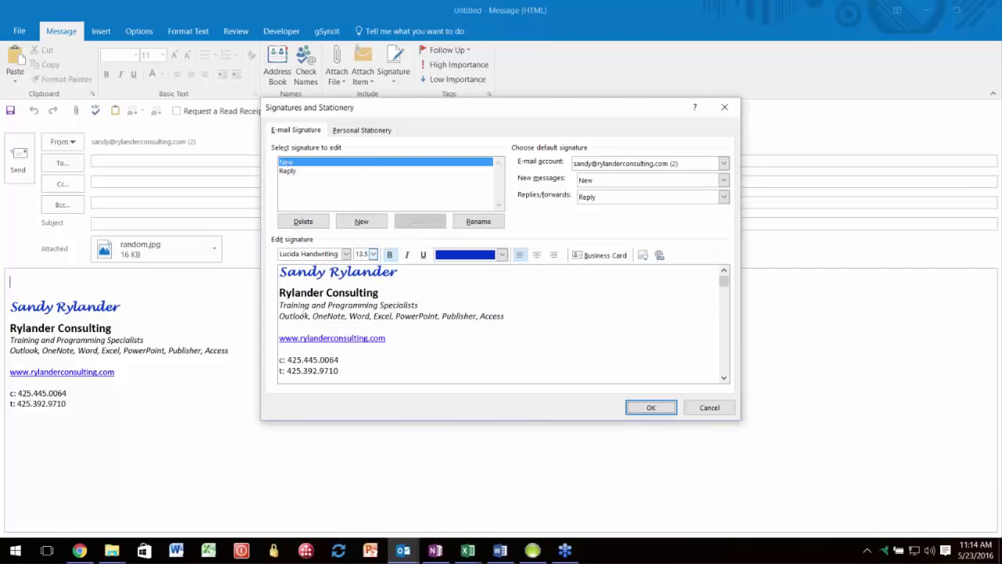
Step: Compare the text of the New and Reply signatures, close the signature settings and view the signature choices offered for the message
mouse_move(280, 271)
left_mouse_down()
mouse_move(326, 293)
mouse_move(375, 370)
left_mouse_up()
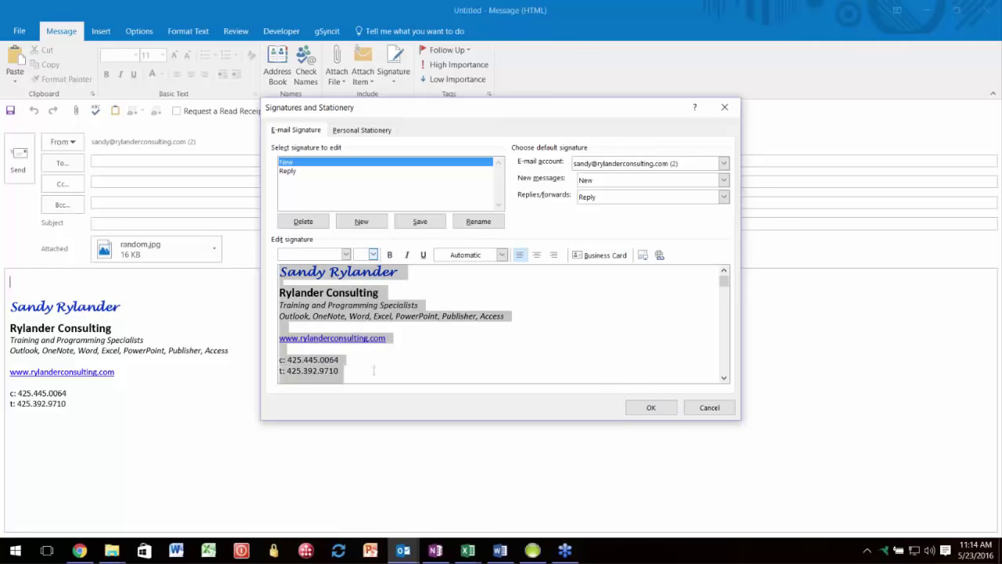
left_click(288, 171)
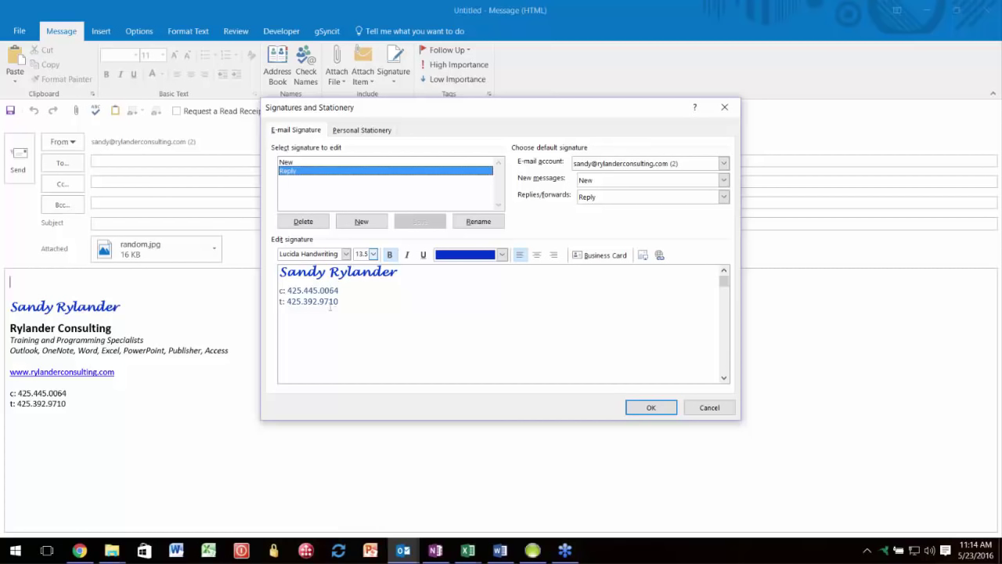
left_click(644, 410)
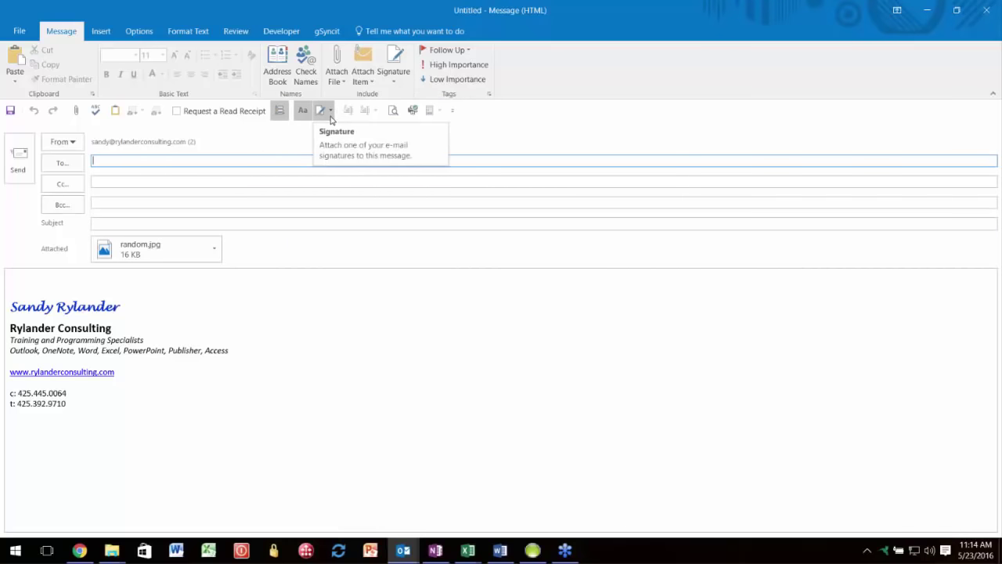
left_click(399, 84)
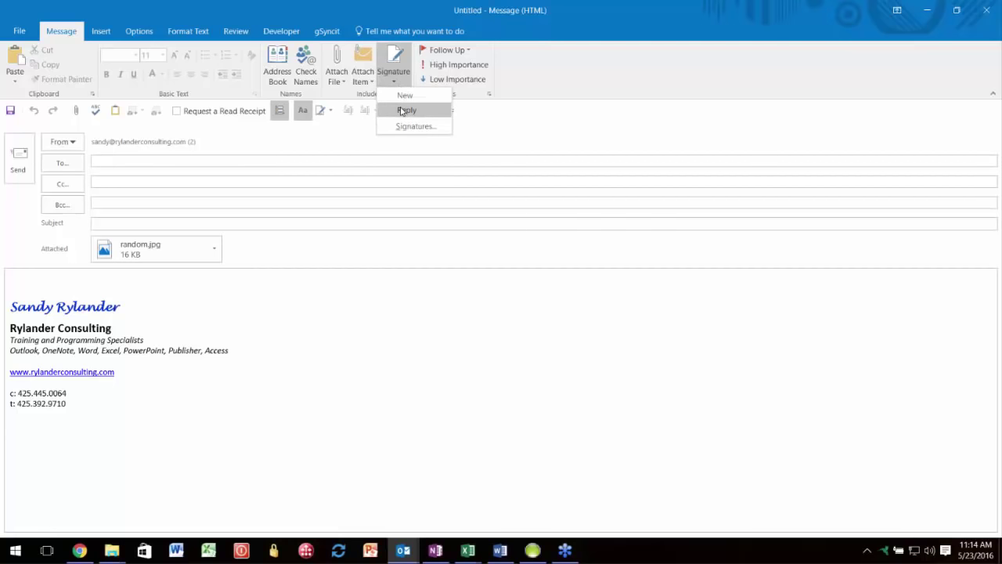
left_click(348, 429)
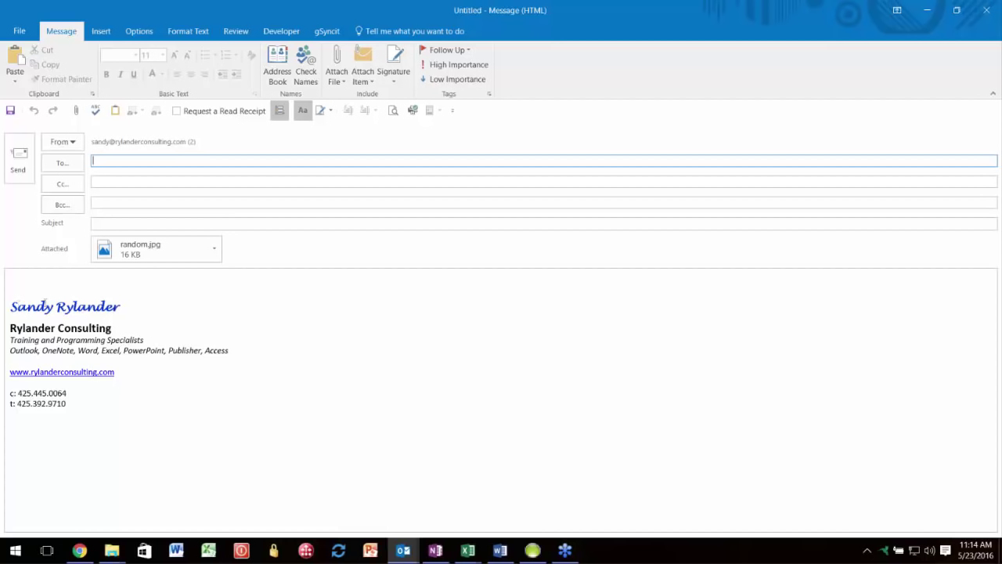
Step: Swap the signature in the message body to Reply and back to New
left_click(35, 307)
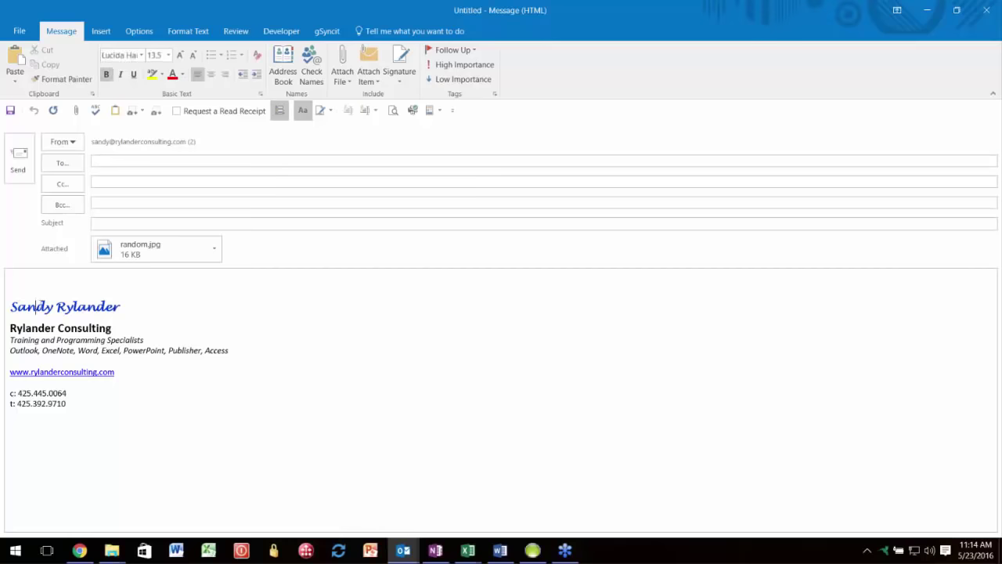
right_click(36, 305)
left_click(62, 328)
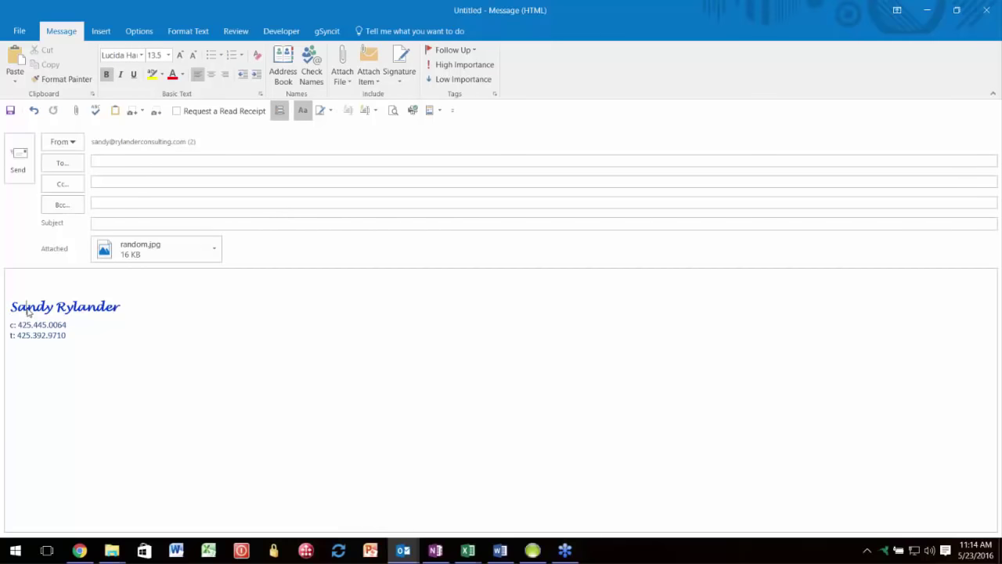
right_click(27, 311)
left_click(47, 316)
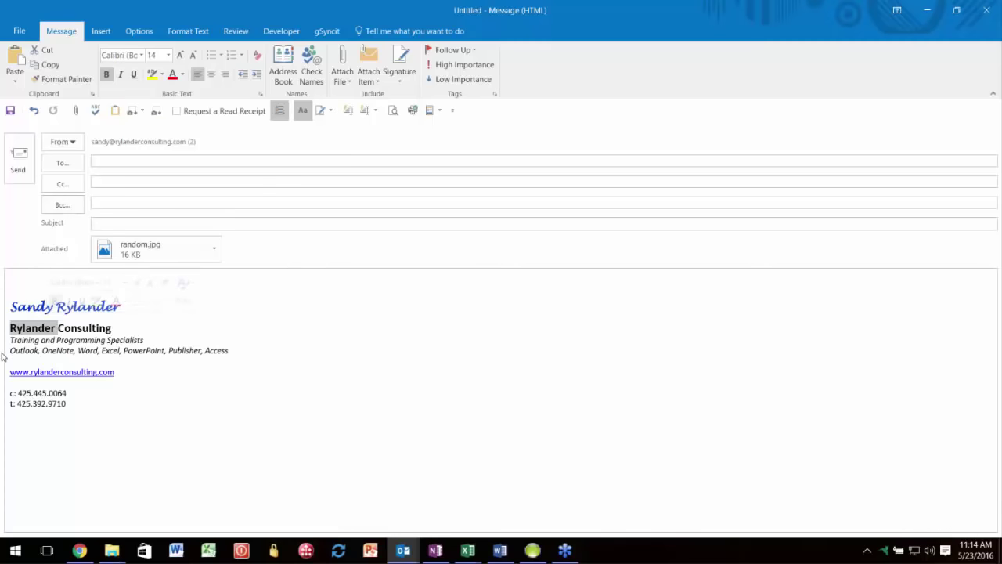
left_click(164, 383)
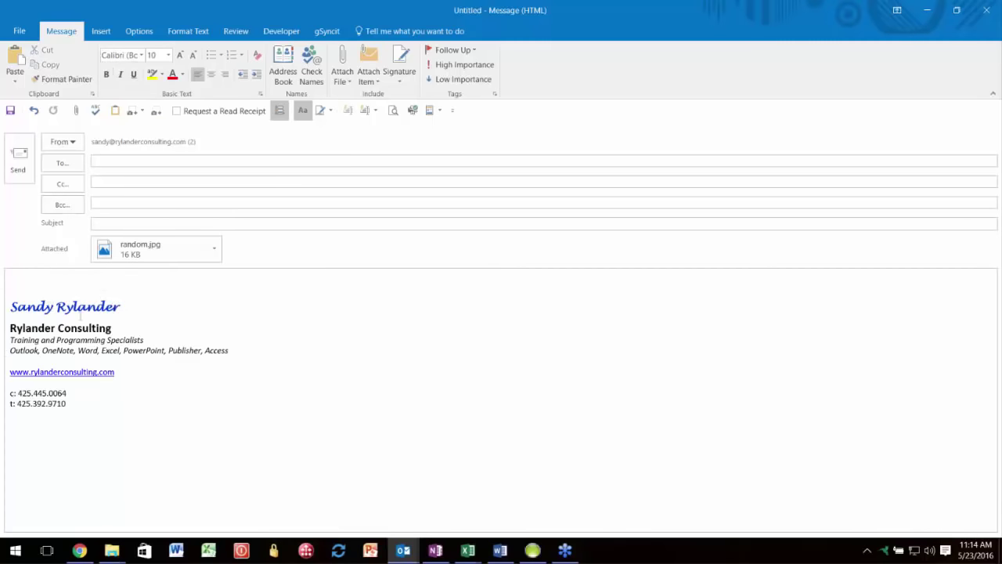
Step: Close the untitled message with the random.jpg attachment without saving it
left_click(986, 10)
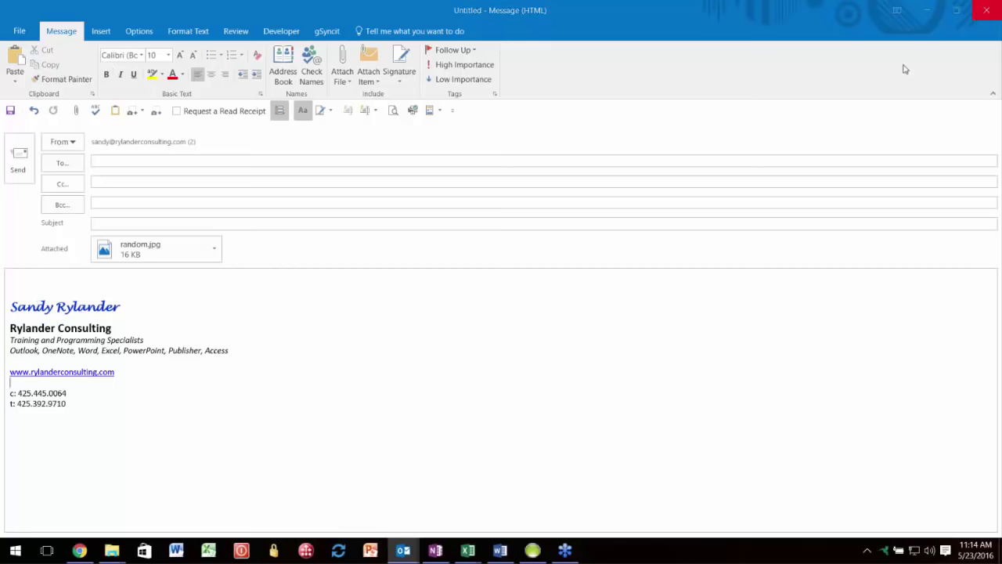
left_click(511, 317)
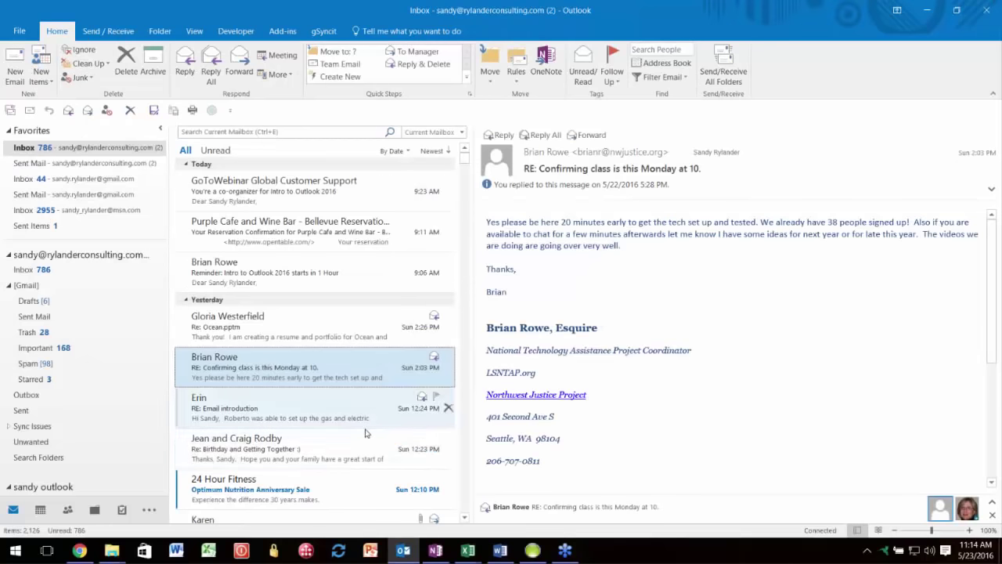
left_click(112, 551)
left_click(87, 513)
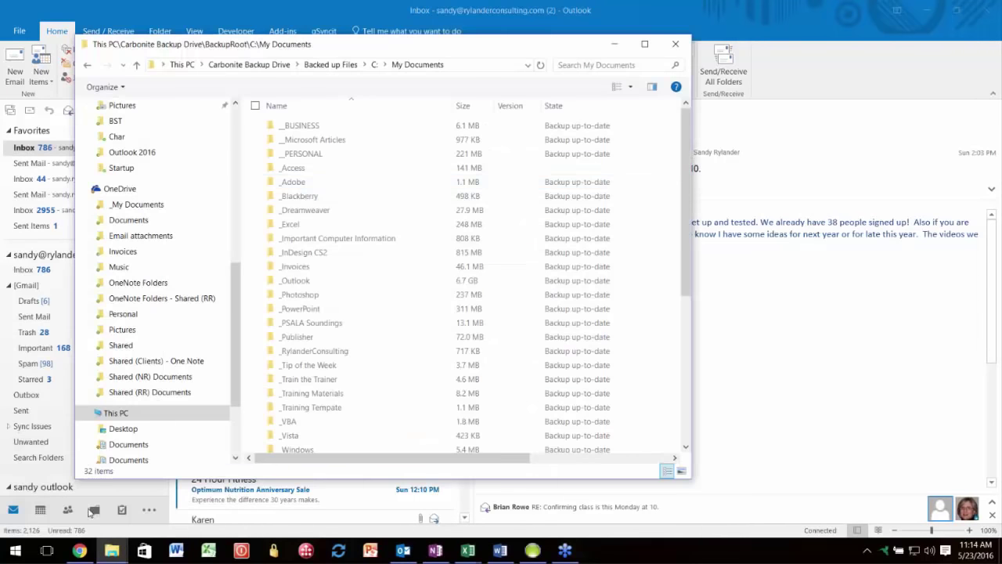
double_click(282, 226)
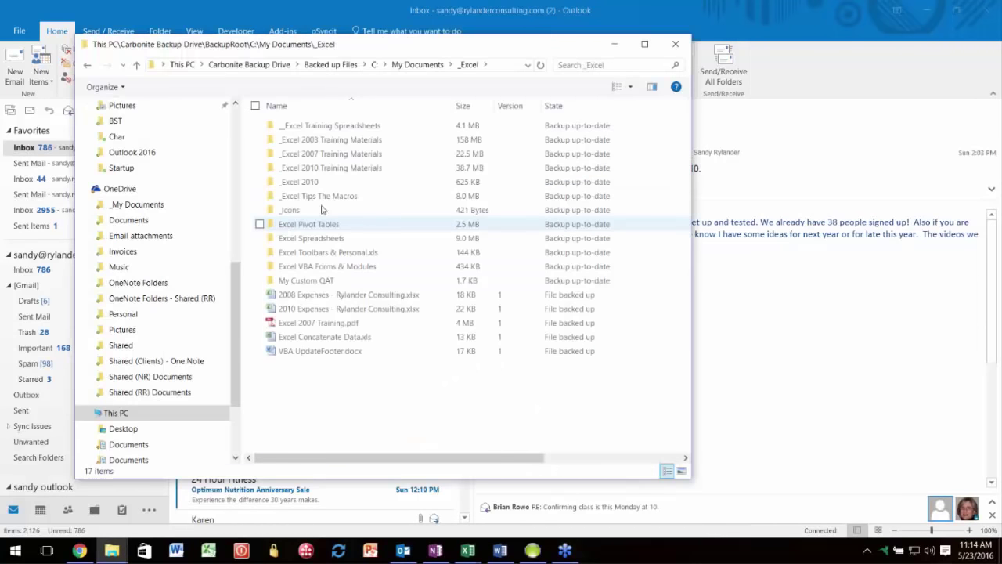
right_click(294, 301)
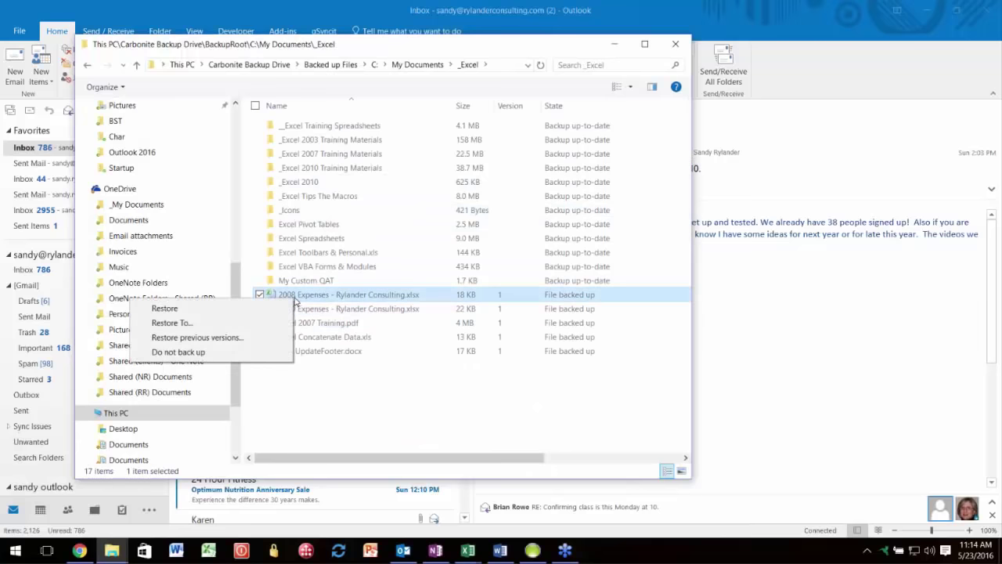
right_click(337, 296)
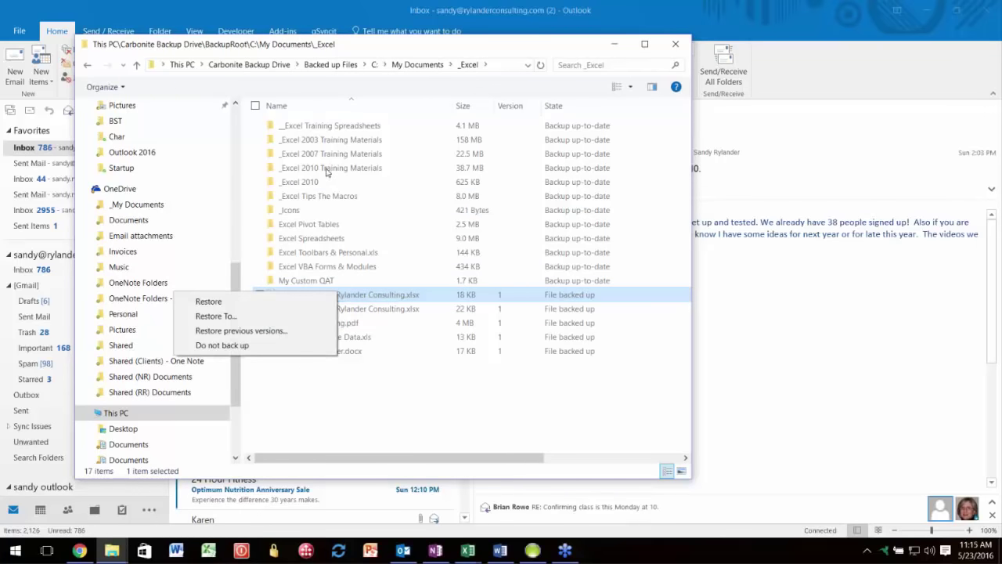
double_click(308, 145)
right_click(304, 183)
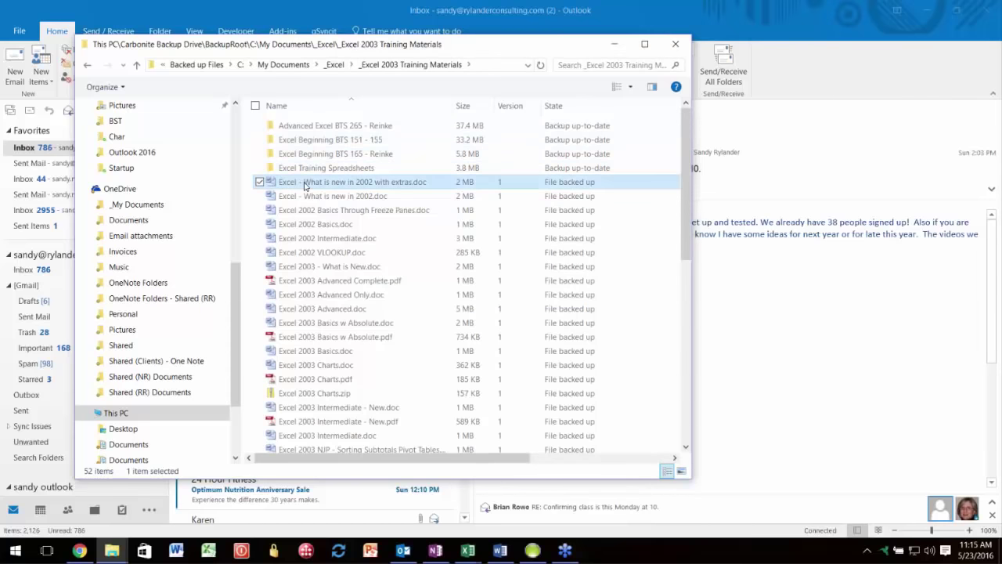
left_click(188, 142)
left_click(188, 142)
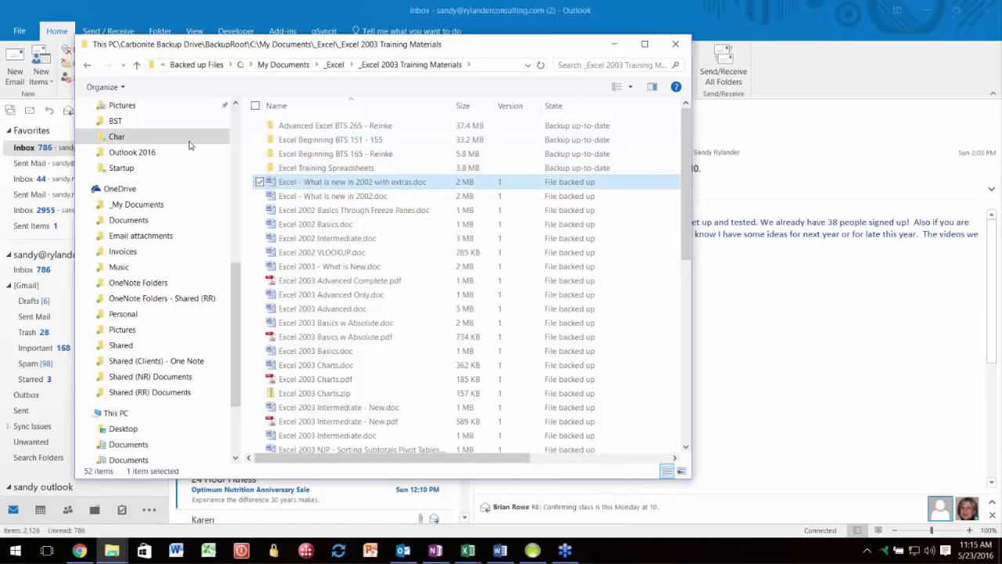
left_click(677, 47)
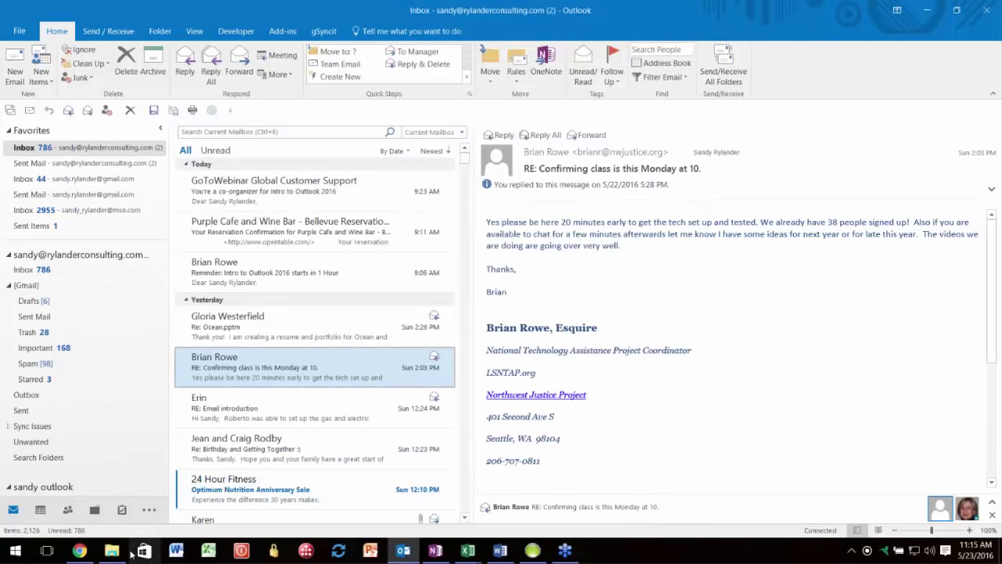
Step: Switch to File Explorer, open the 2013 Hawaii Vacation folder in Pictures and send IMG_4201.JPG to a mail recipient
left_click(111, 551)
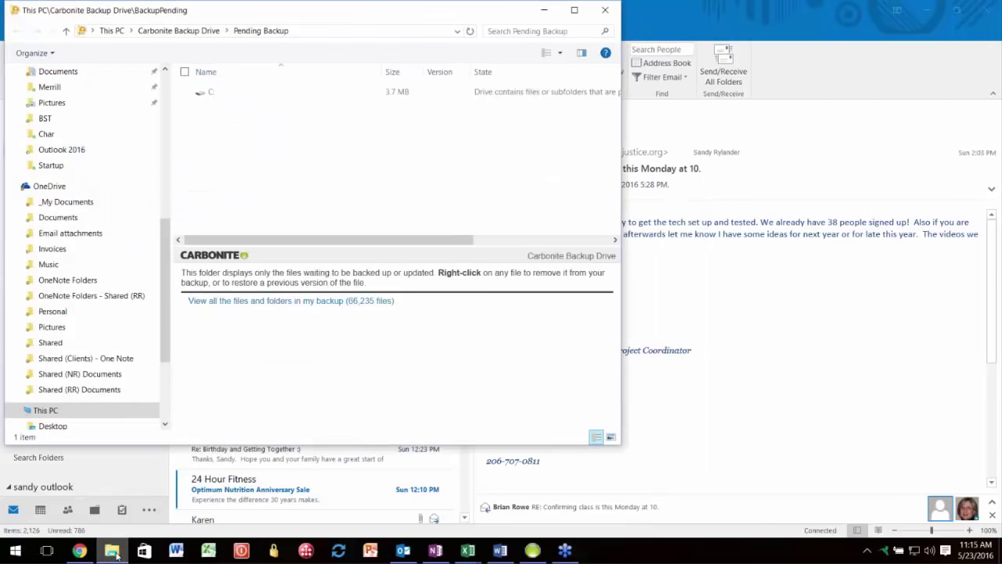
left_click(51, 103)
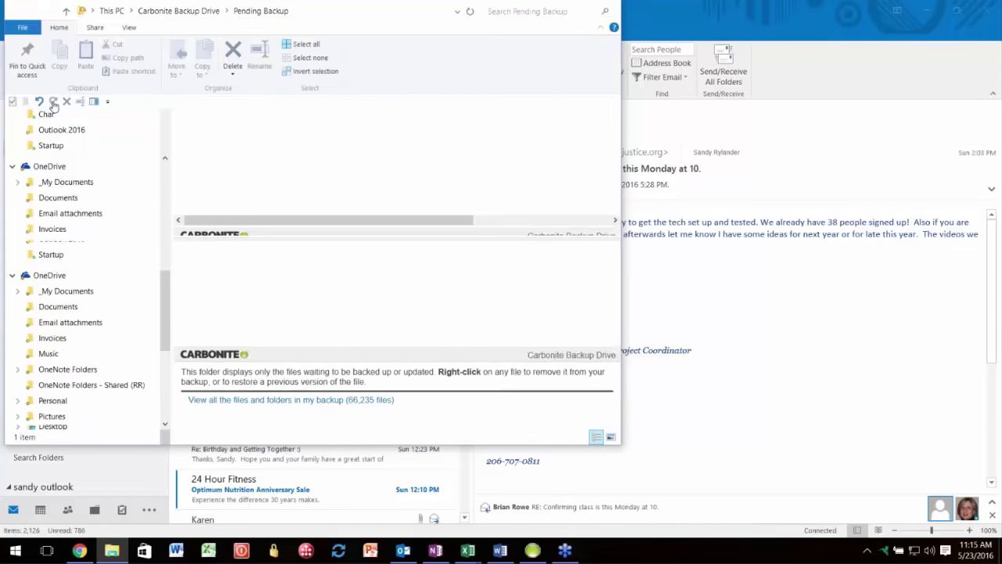
double_click(227, 168)
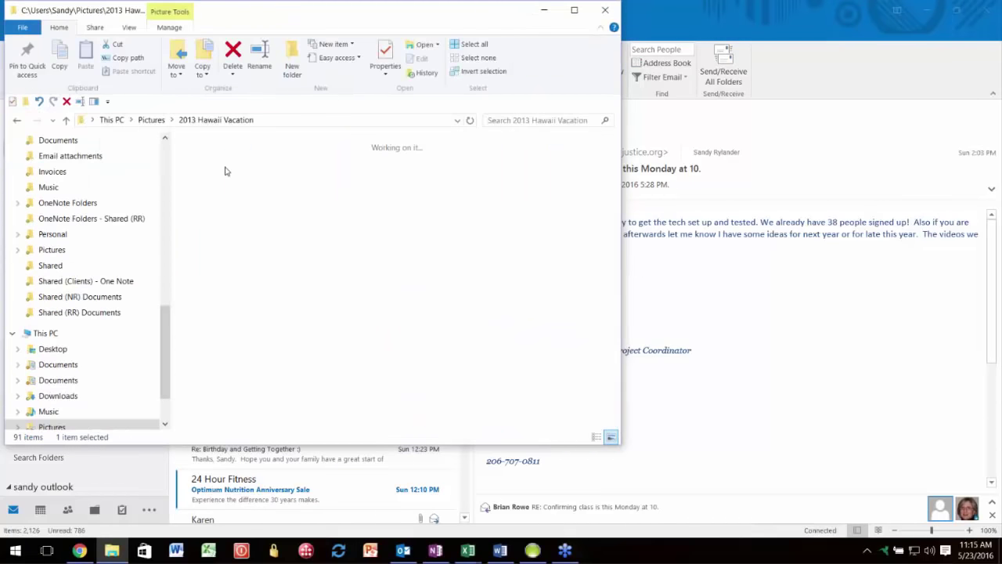
left_click(341, 181)
right_click(353, 178)
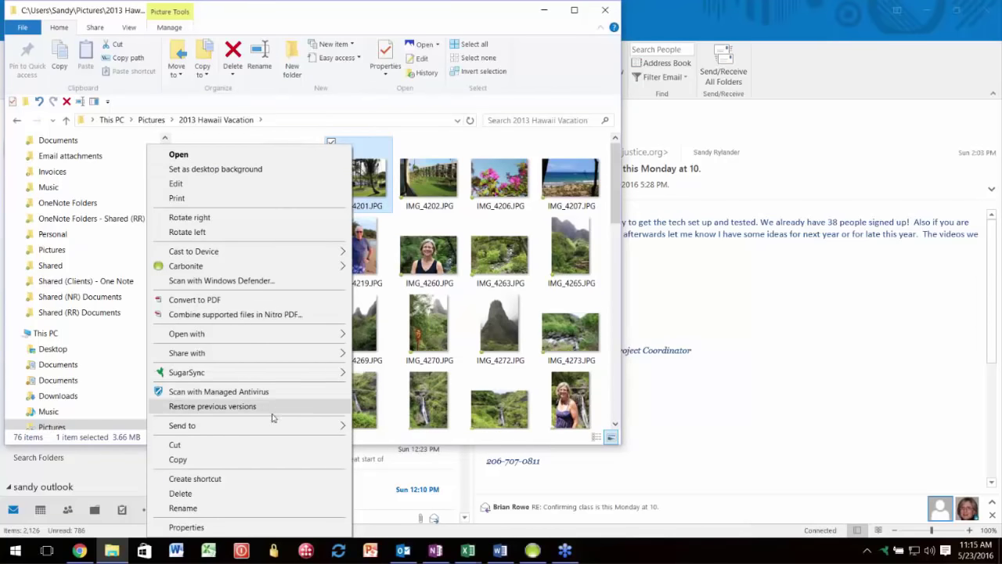
mouse_move(271, 427)
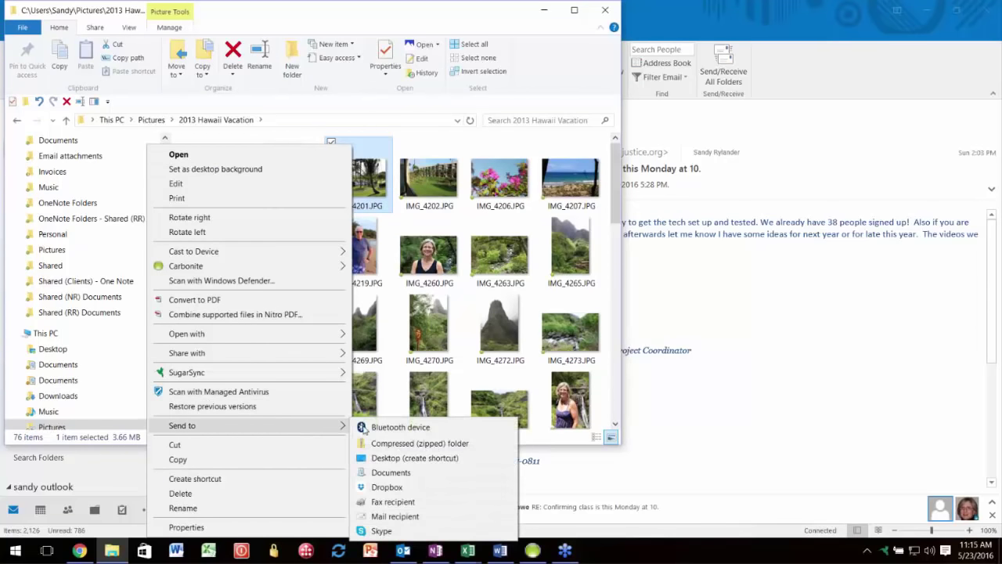
left_click(395, 516)
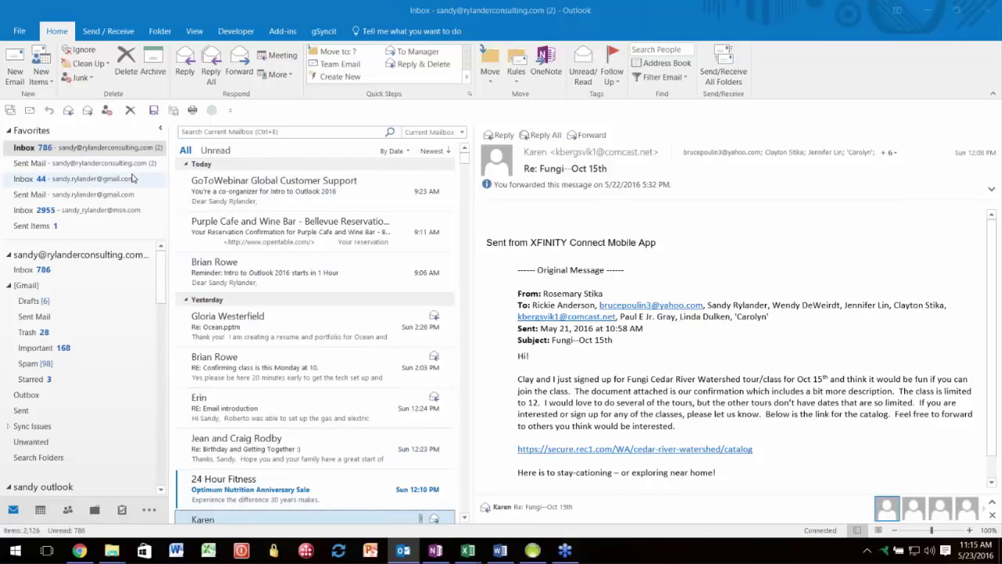
Step: Send IMG_4201.JPG to a mail recipient again and attach it at the picture size Medium: 1024 x 768
key("alt+Tab")
right_click(342, 195)
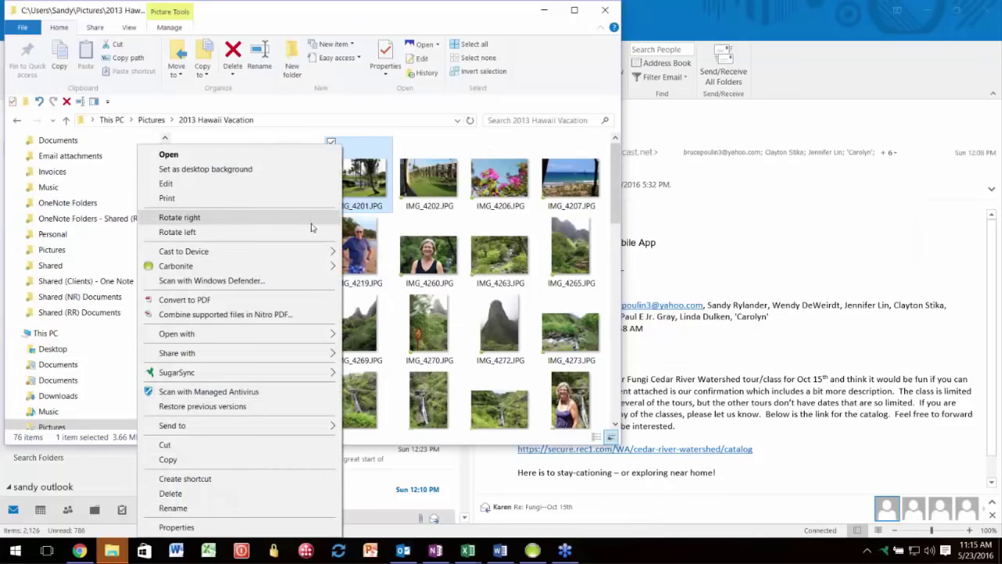
mouse_move(274, 427)
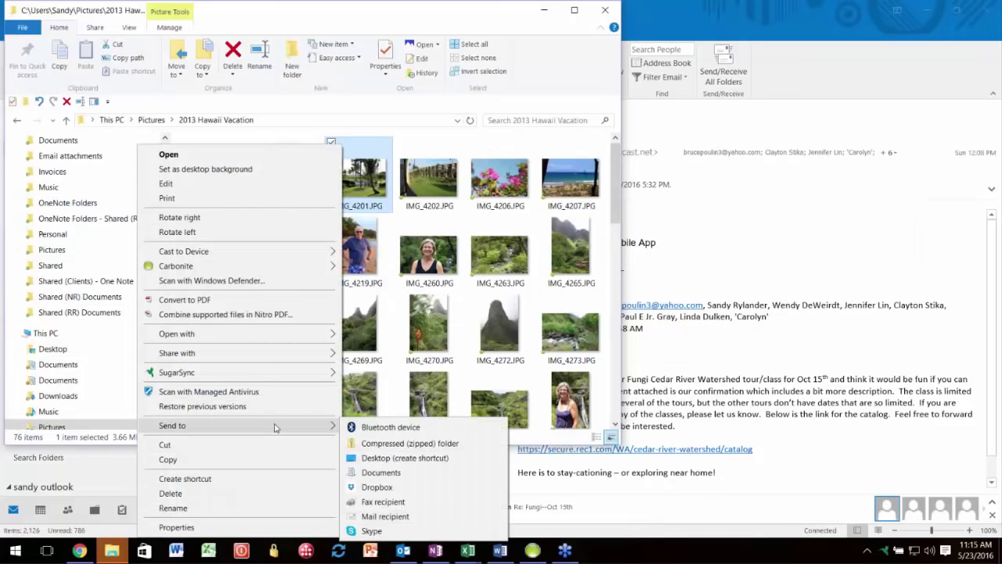
left_click(385, 516)
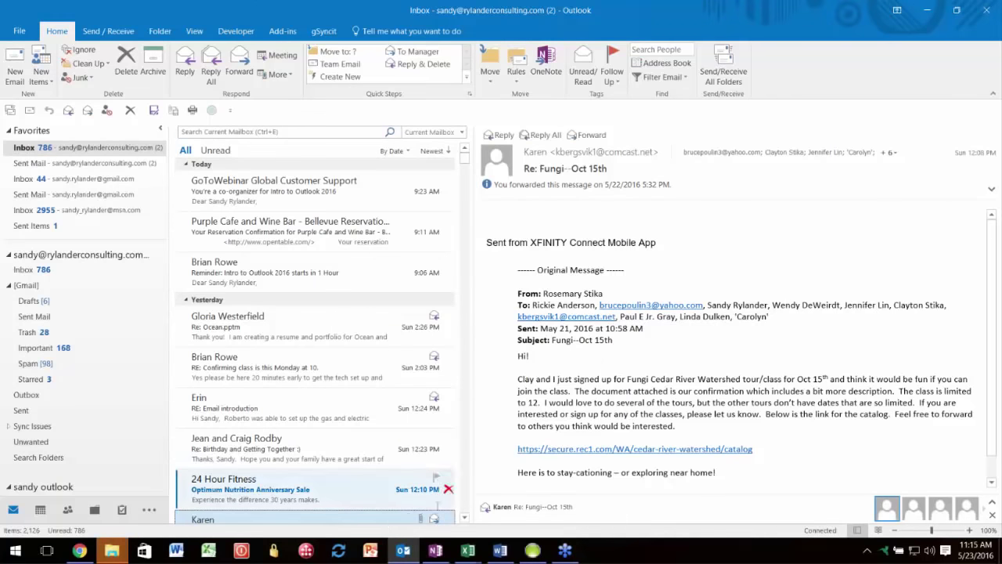
key("alt+Tab")
key("alt+Tab")
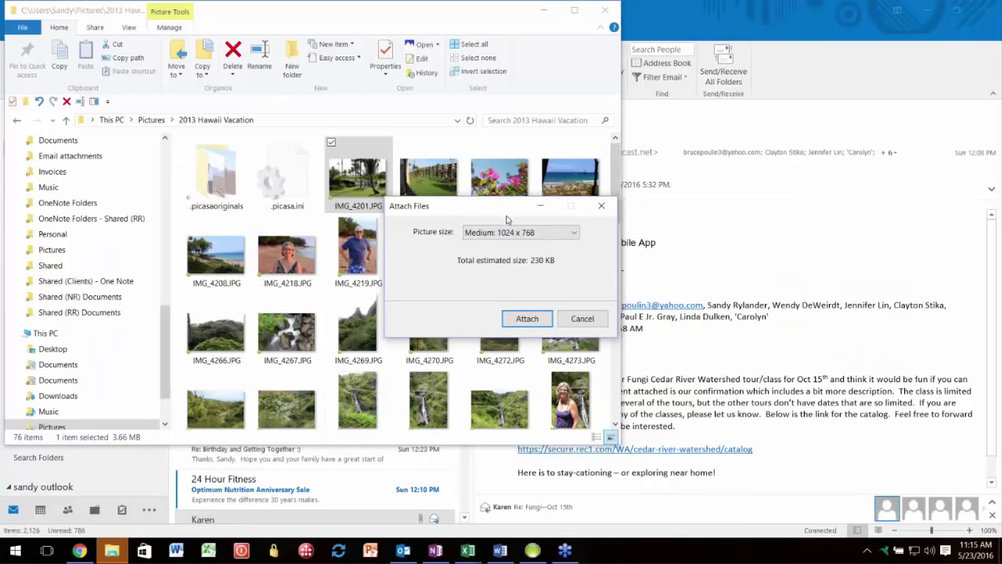
left_click(519, 321)
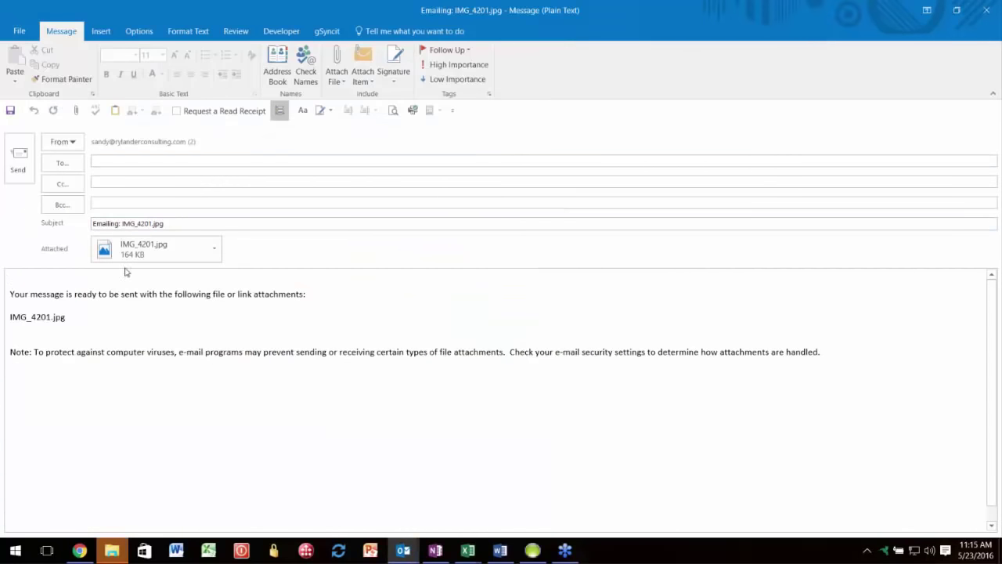
Step: Delete the automatically inserted attachment notice from the body of the IMG_4201.jpg email
double_click(17, 292)
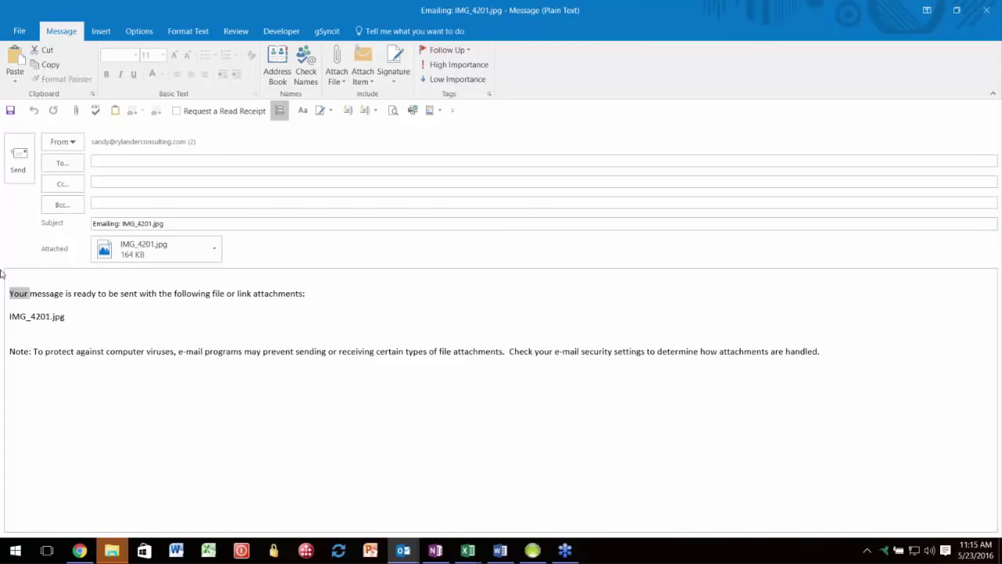
left_click_drag(16, 278, 851, 352)
key("Delete")
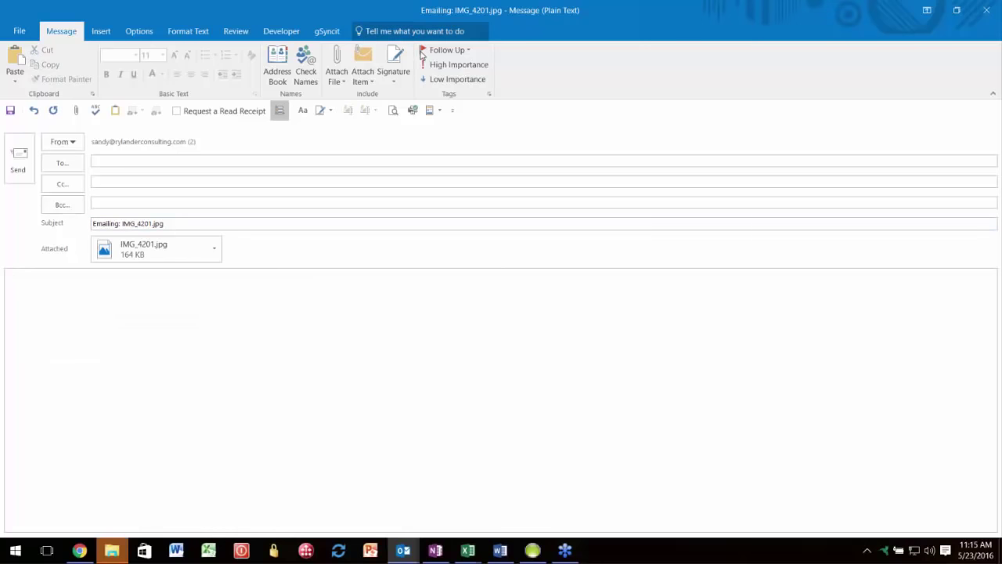
Step: Insert the New signature into the plain-text message and clear the message body
left_click(385, 81)
left_click(396, 96)
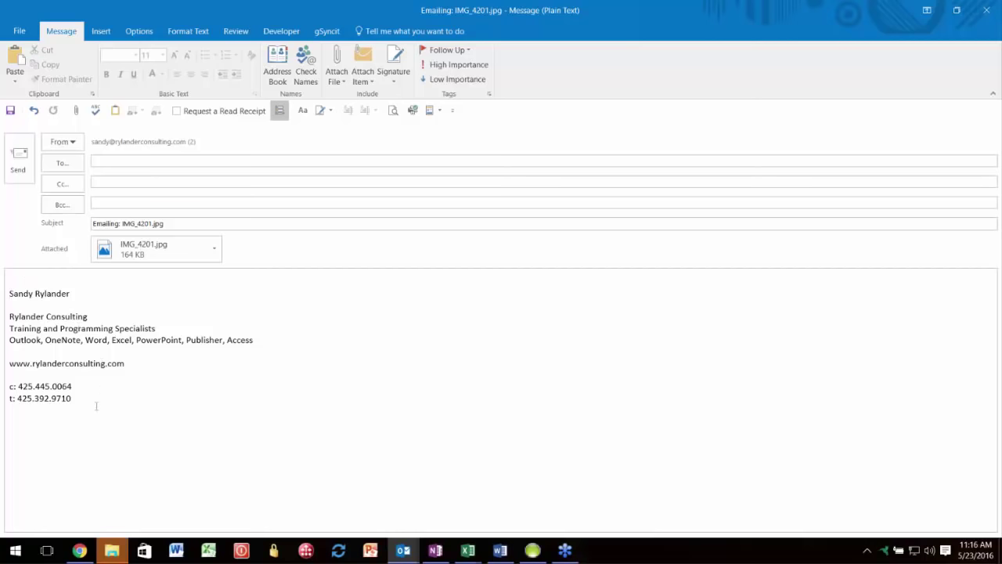
key("ctrl+a")
key("Delete")
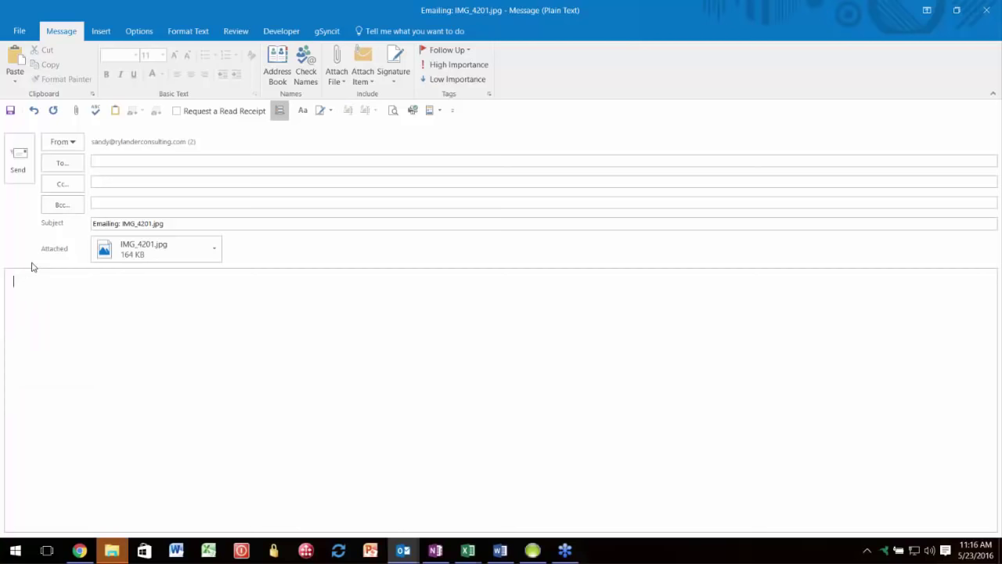
Step: Change the plain-text message's format to HTML and insert the New signature into its body
left_click(138, 31)
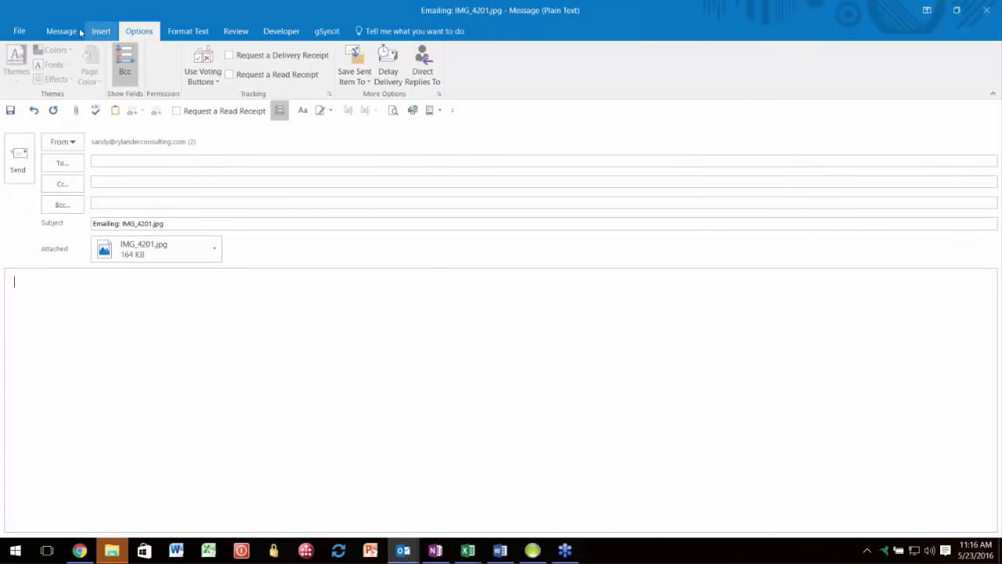
left_click(177, 29)
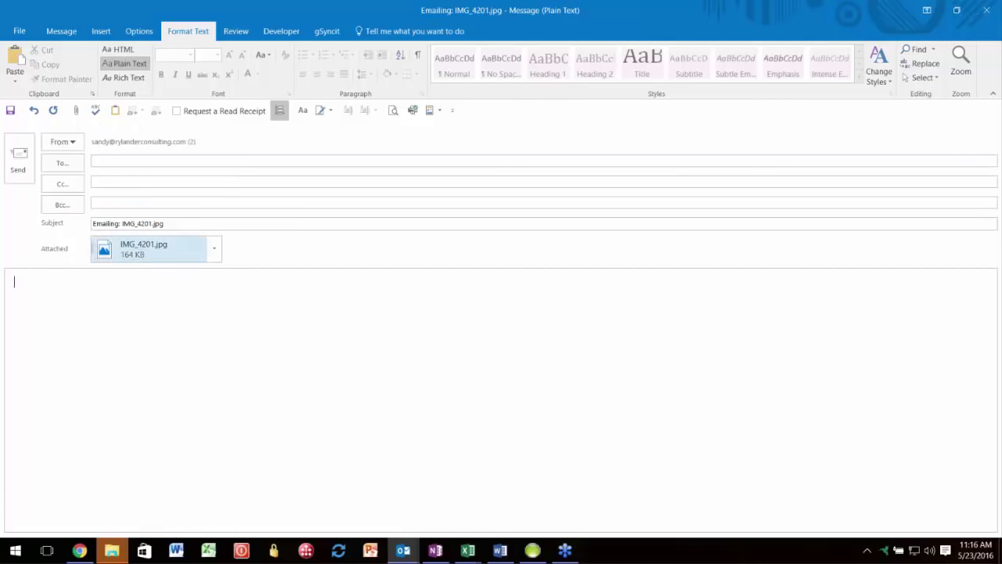
left_click(102, 49)
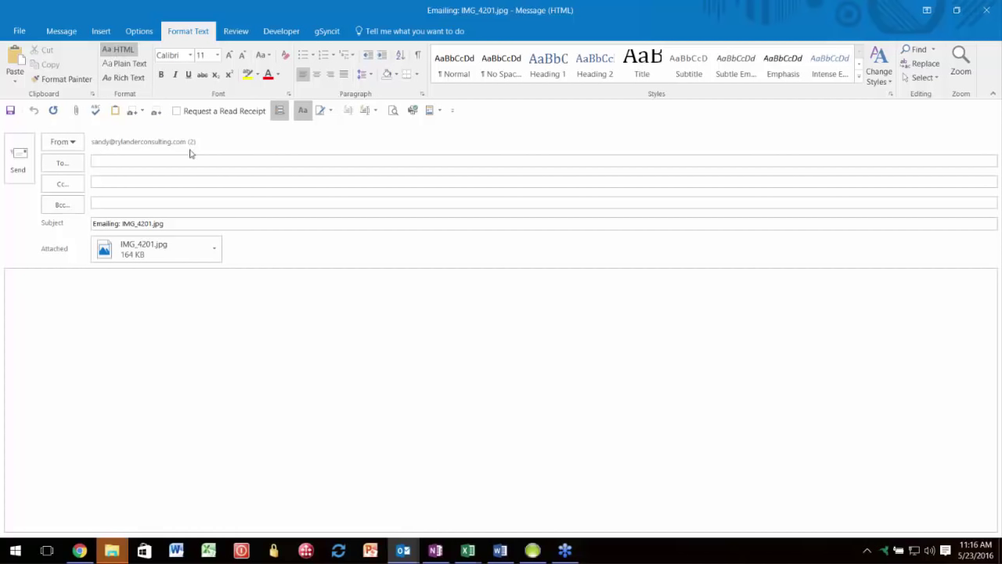
left_click(69, 31)
left_click(400, 78)
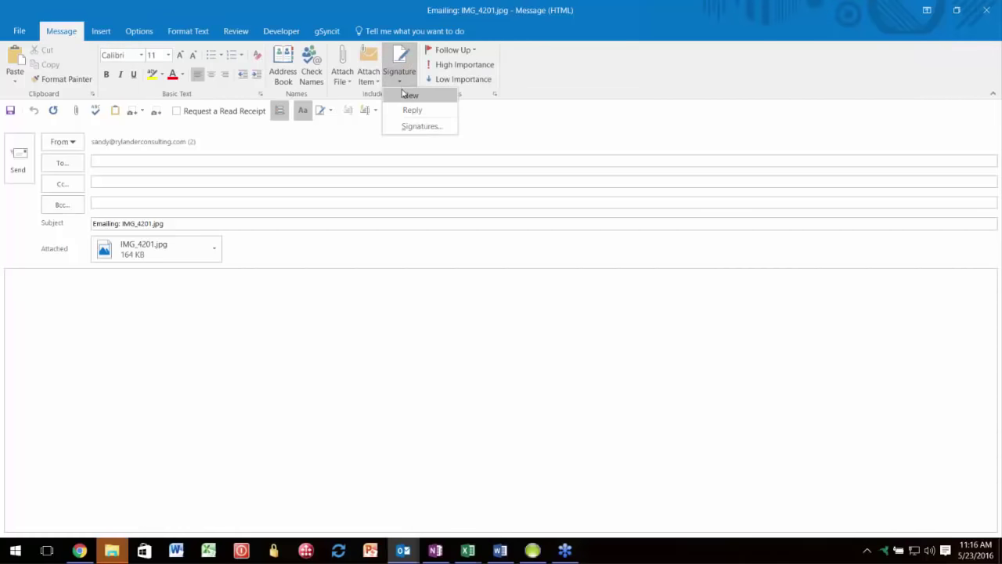
left_click(409, 94)
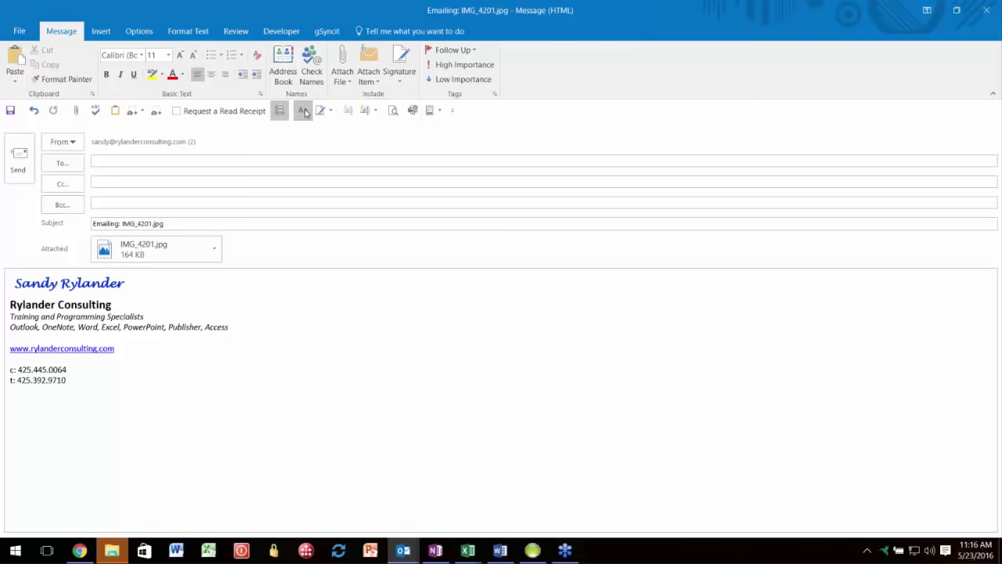
Step: Check whether the Signature and HTML format commands can be added to the Quick Access Toolbar
right_click(400, 64)
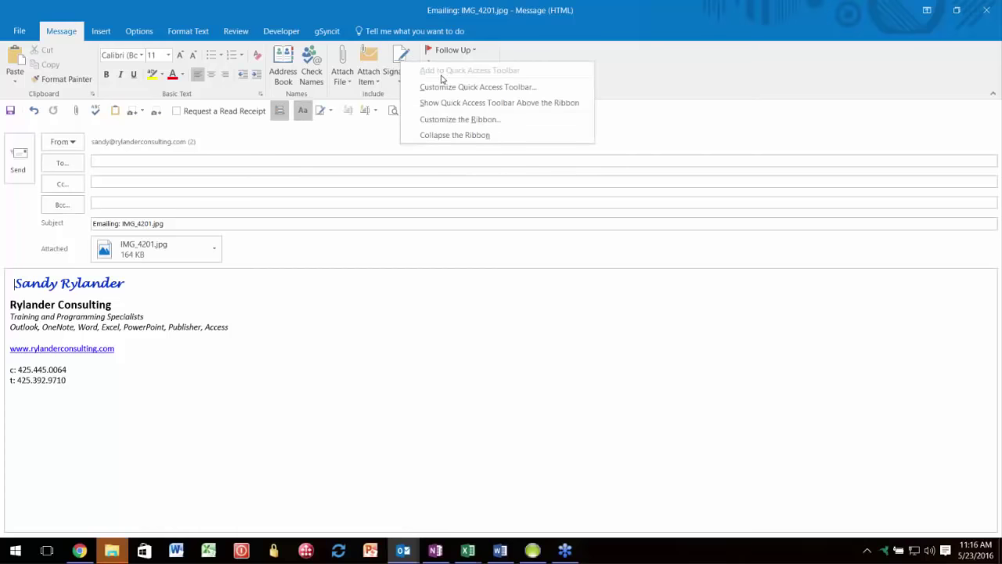
left_click(181, 35)
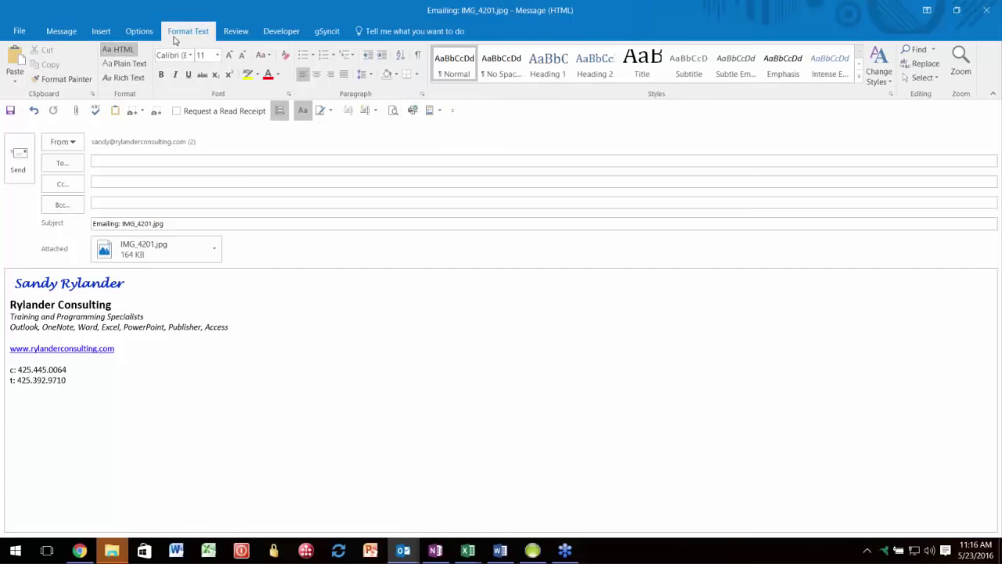
right_click(116, 49)
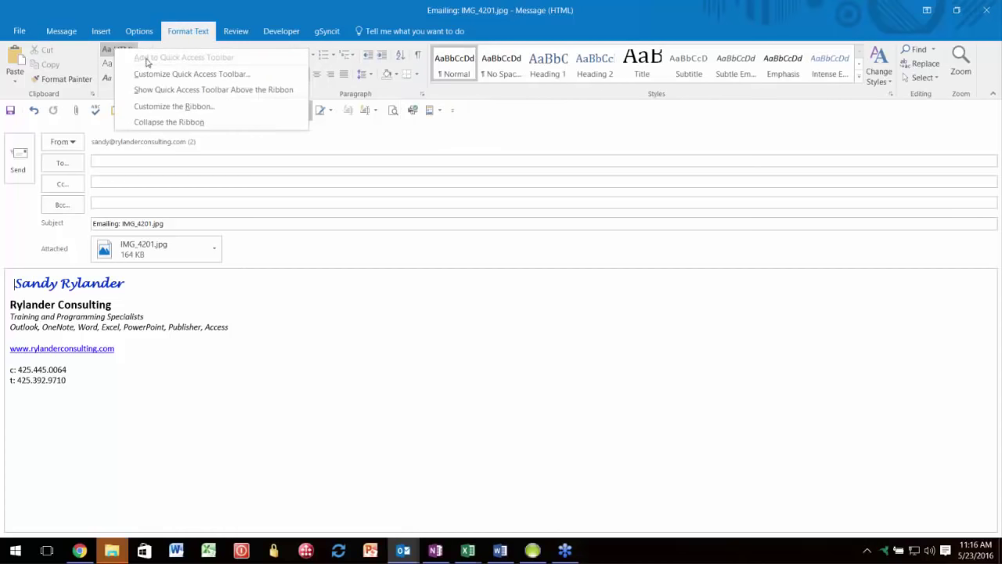
left_click(152, 346)
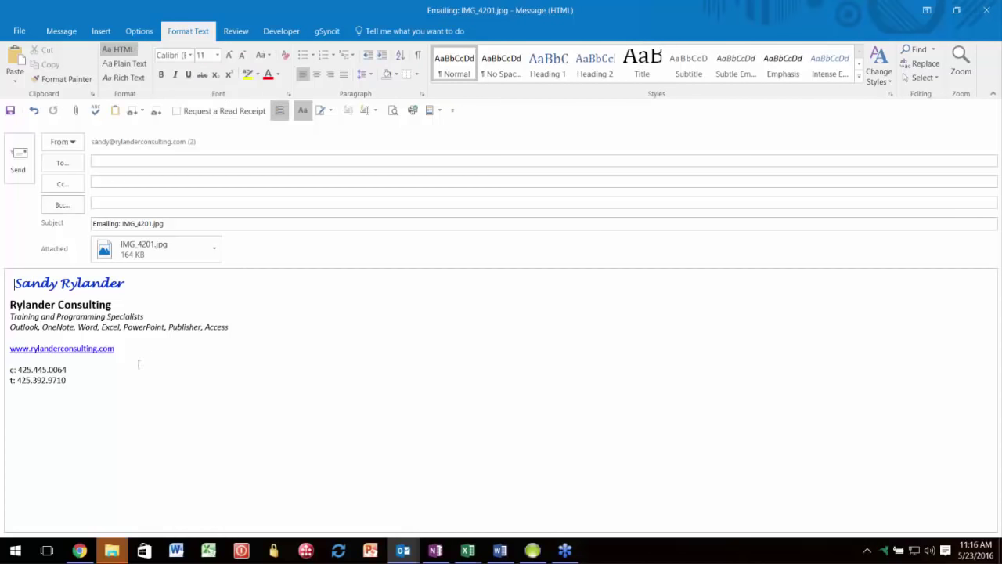
Step: Delete the whole signature from the message body and insert it again
mouse_move(115, 389)
left_mouse_down()
mouse_move(11, 282)
mouse_move(7, 264)
left_mouse_up()
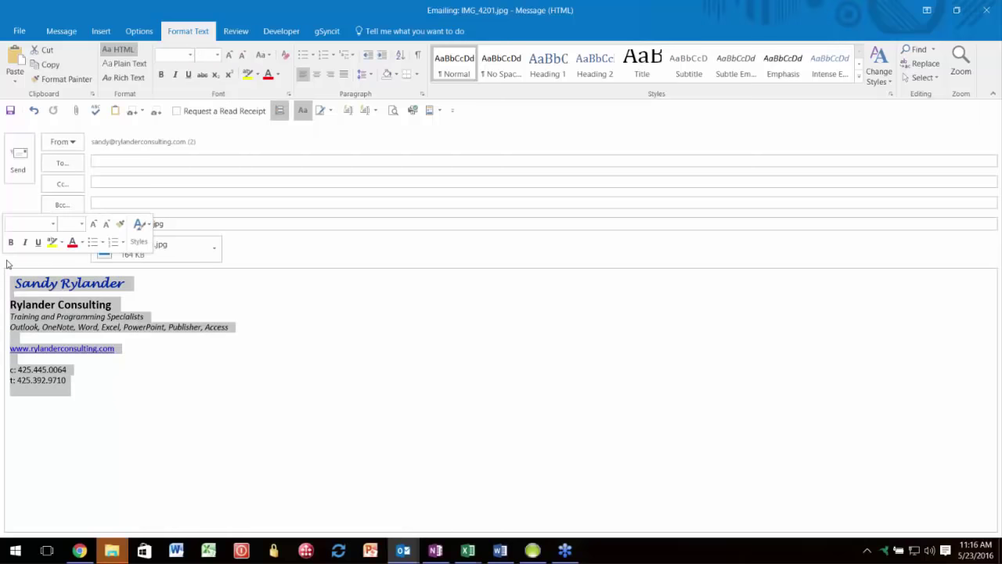
key("Delete")
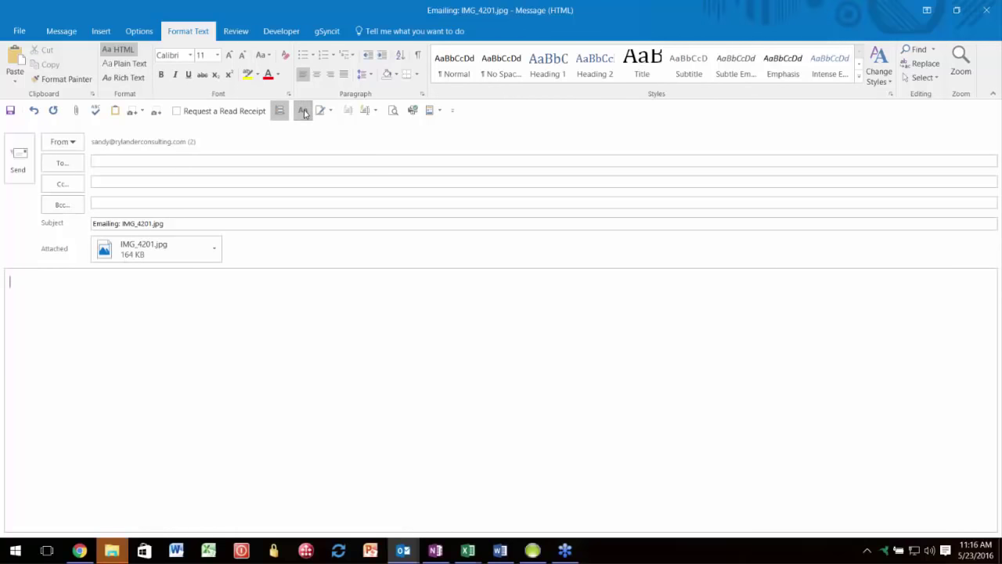
left_click(329, 111)
left_click(325, 131)
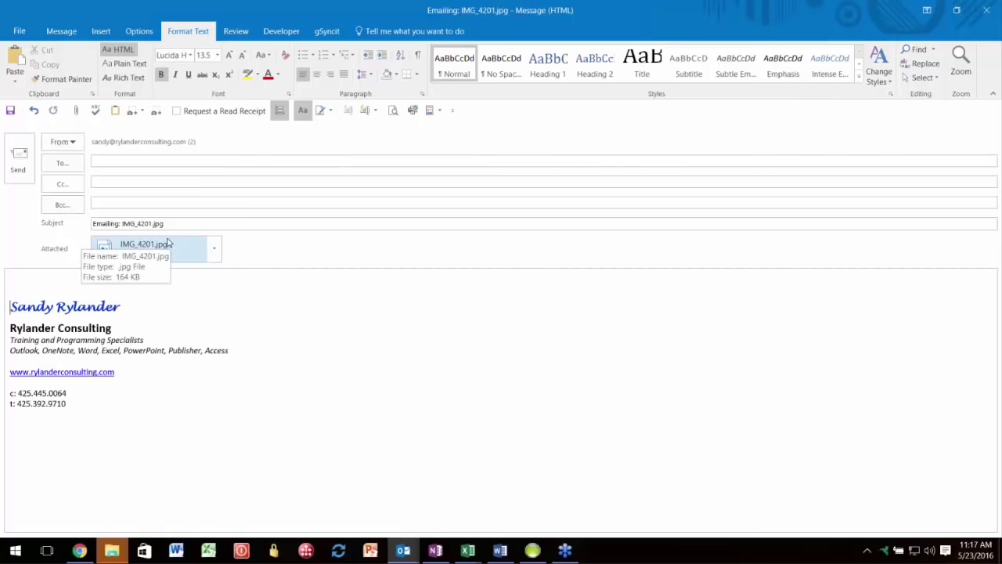
Step: Close the IMG_4201.jpg email without saving it and return to the Outlook inbox
left_click(987, 10)
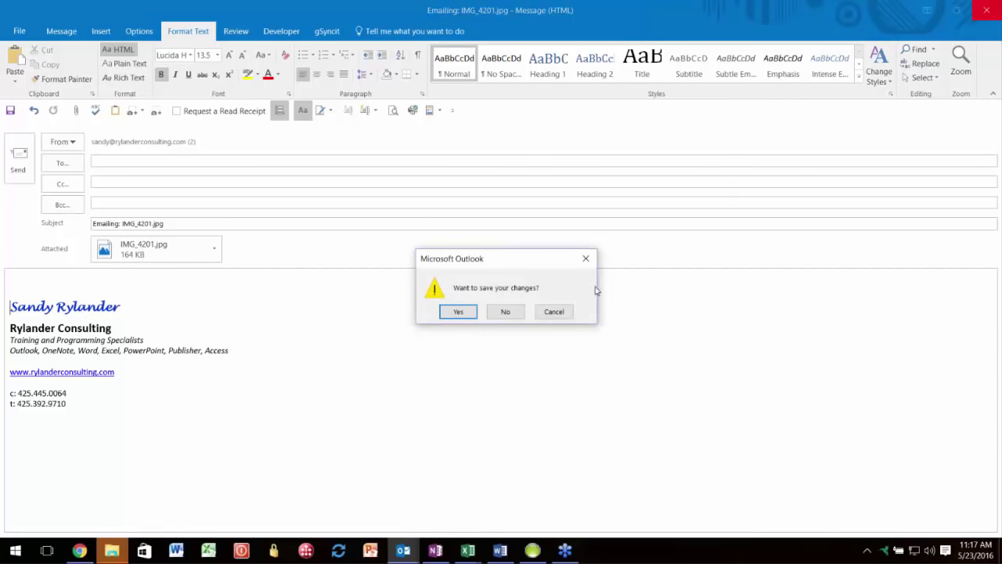
left_click(508, 313)
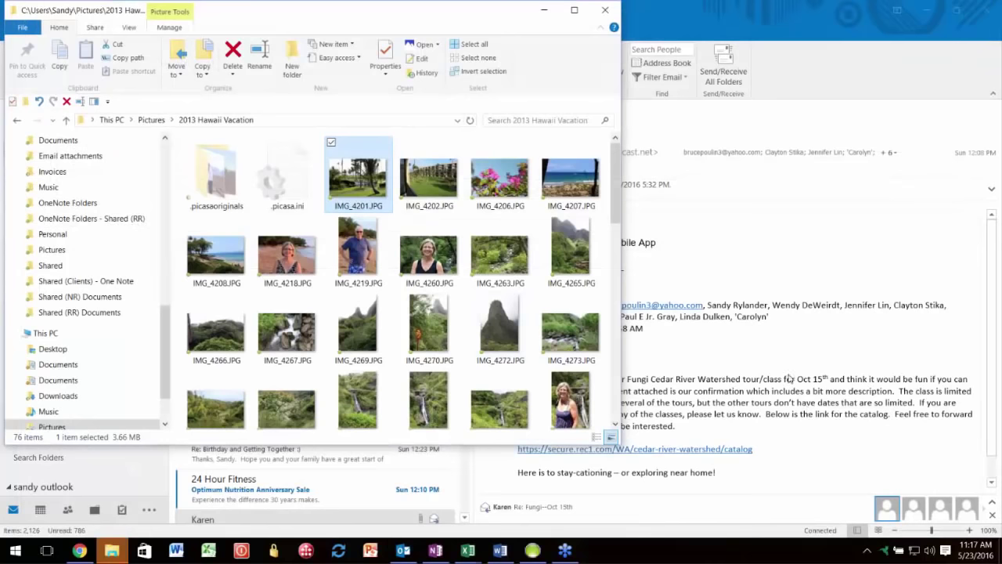
left_click(676, 115)
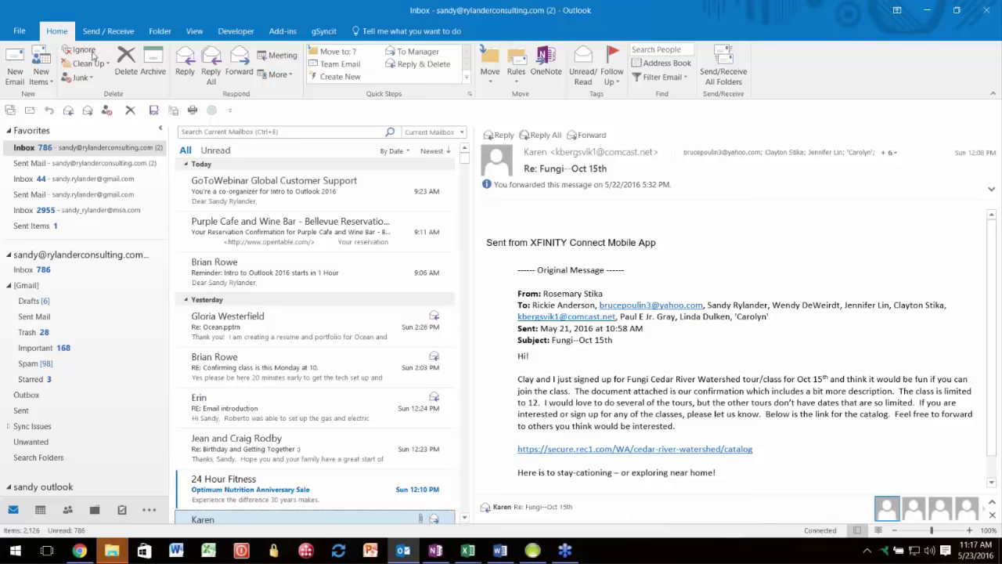
Step: Open the Mailbox Cleanup tool and examine the mailbox's folder sizes
left_click(11, 32)
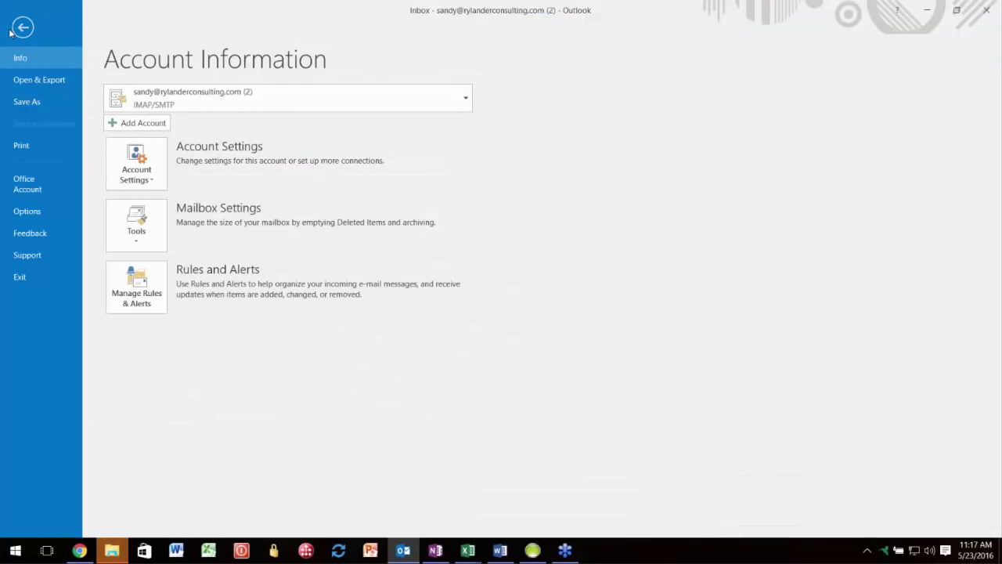
left_click(141, 231)
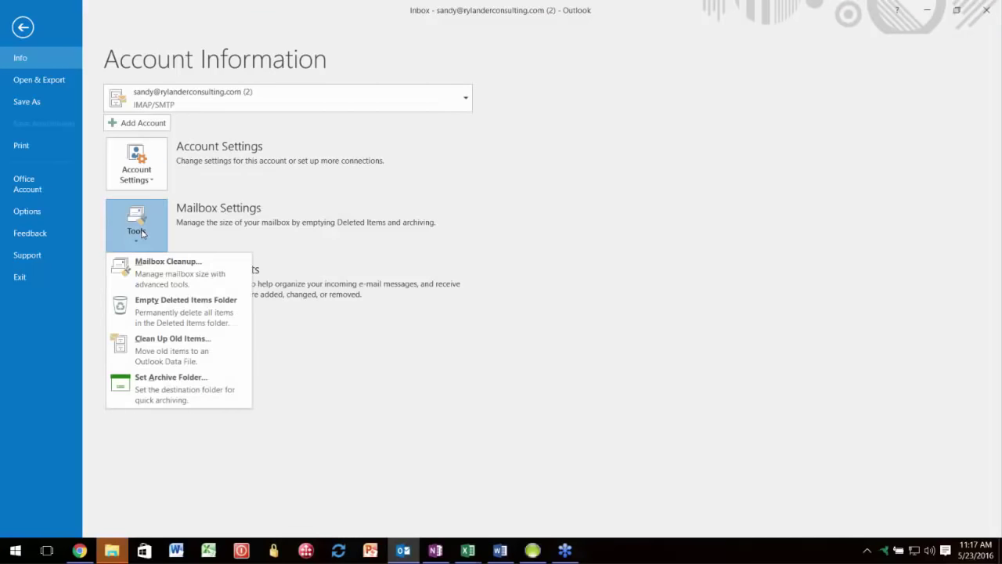
left_click(153, 270)
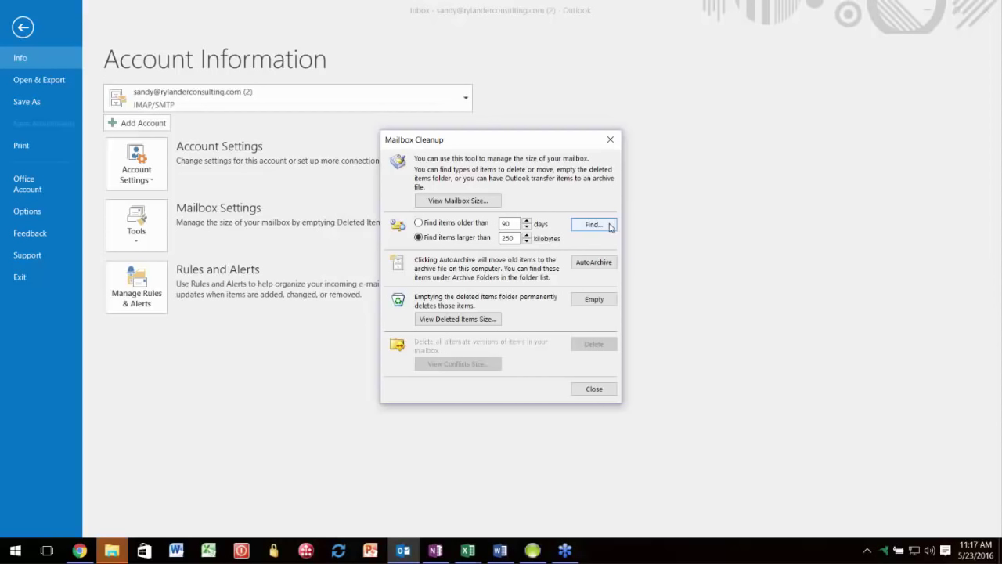
left_click(454, 200)
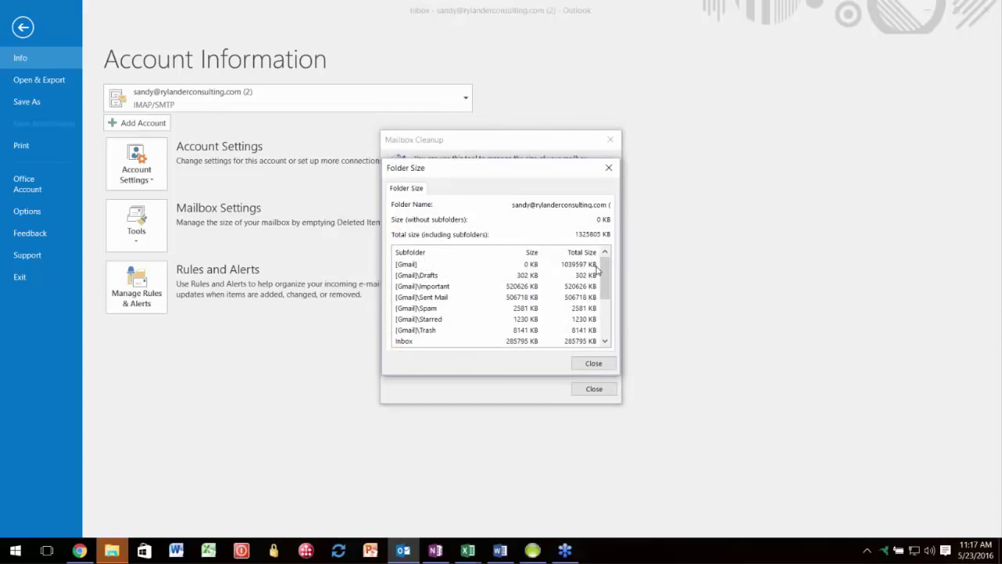
left_click_drag(608, 286, 608, 296)
left_click(480, 263)
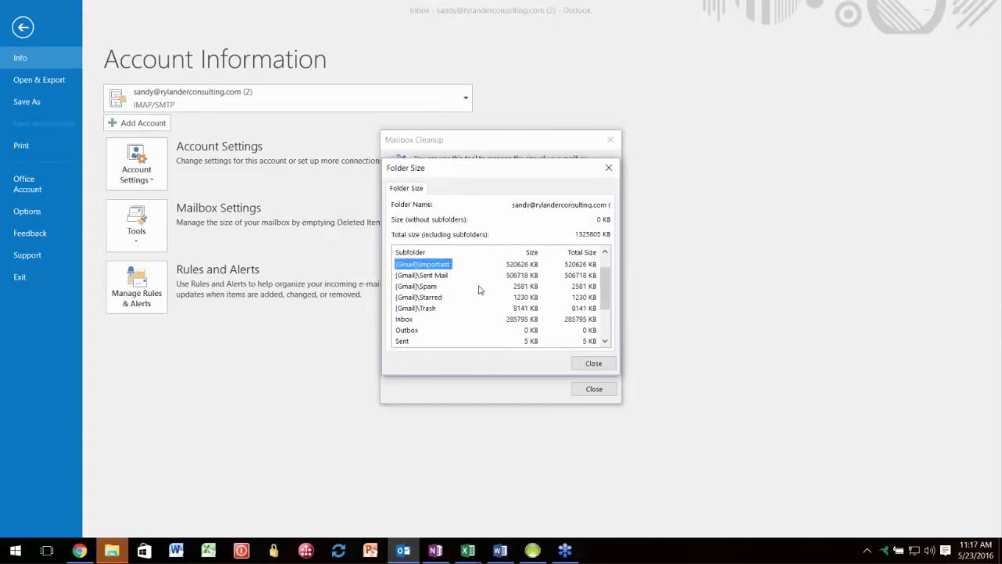
left_click(594, 363)
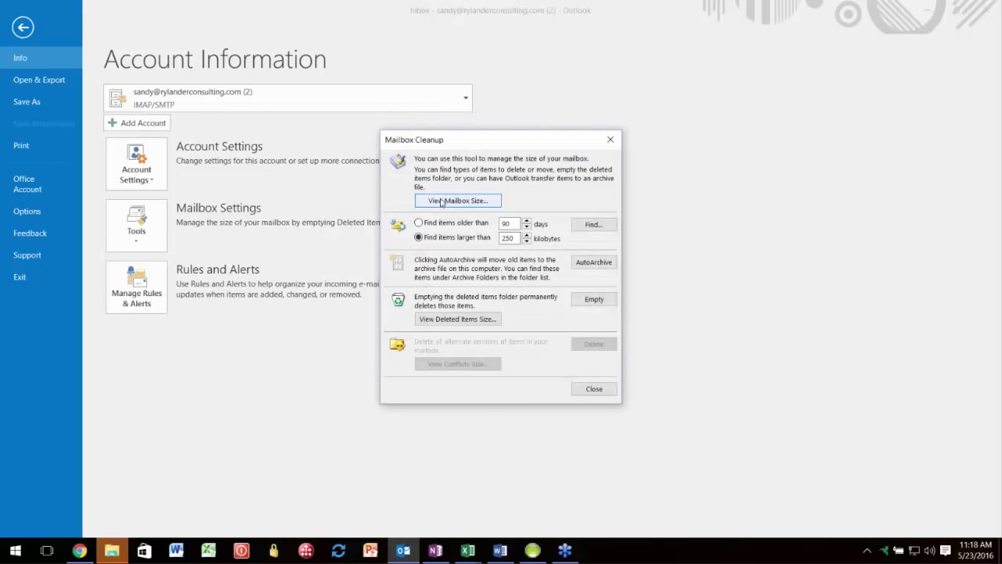
Step: Find mailbox items larger than 250 kilobytes, close the search results and return to the inbox
left_click(606, 225)
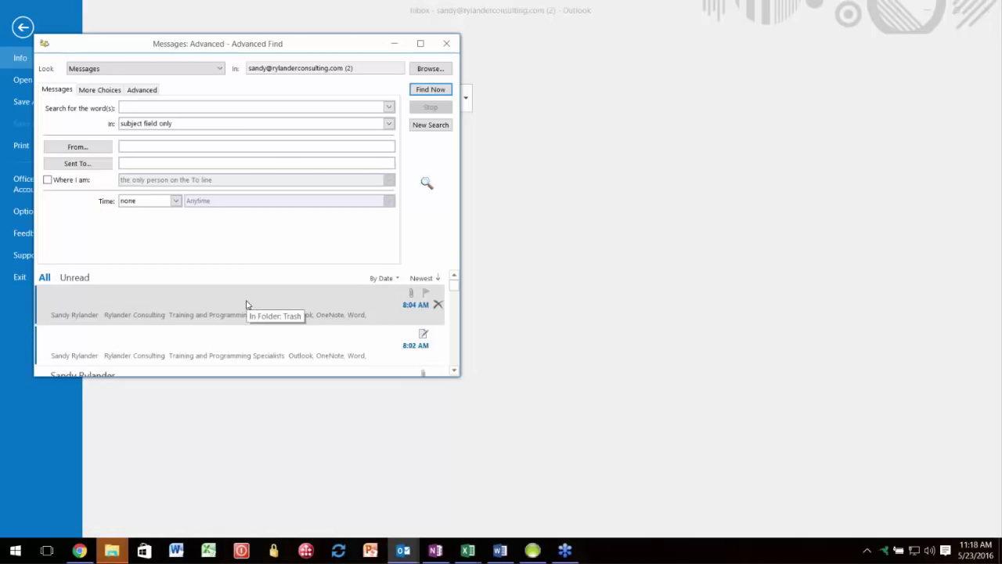
left_click(448, 44)
left_click(23, 27)
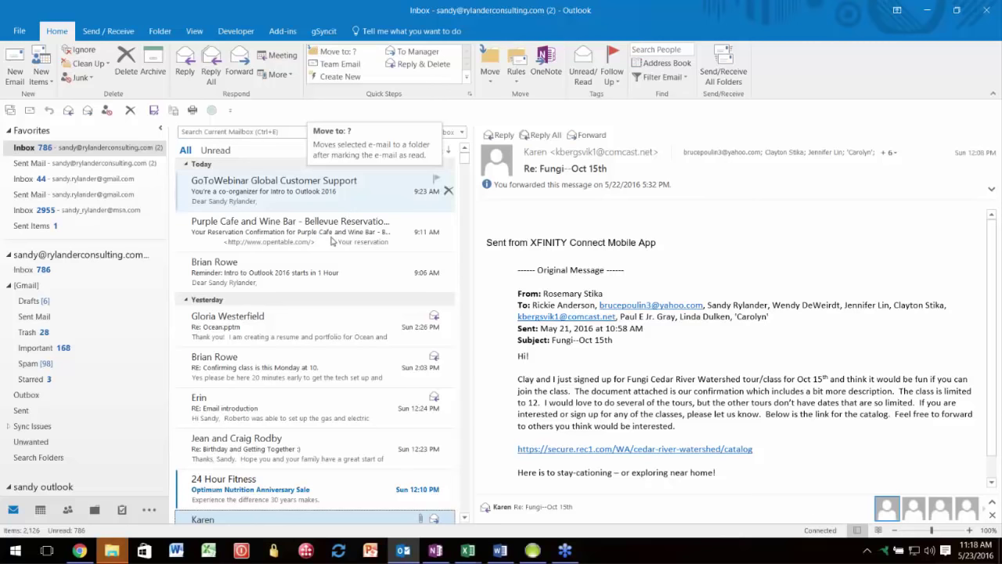
Step: Open the To Manager quick step for editing, examine the actions that can be added and cancel the edit
left_click(291, 320)
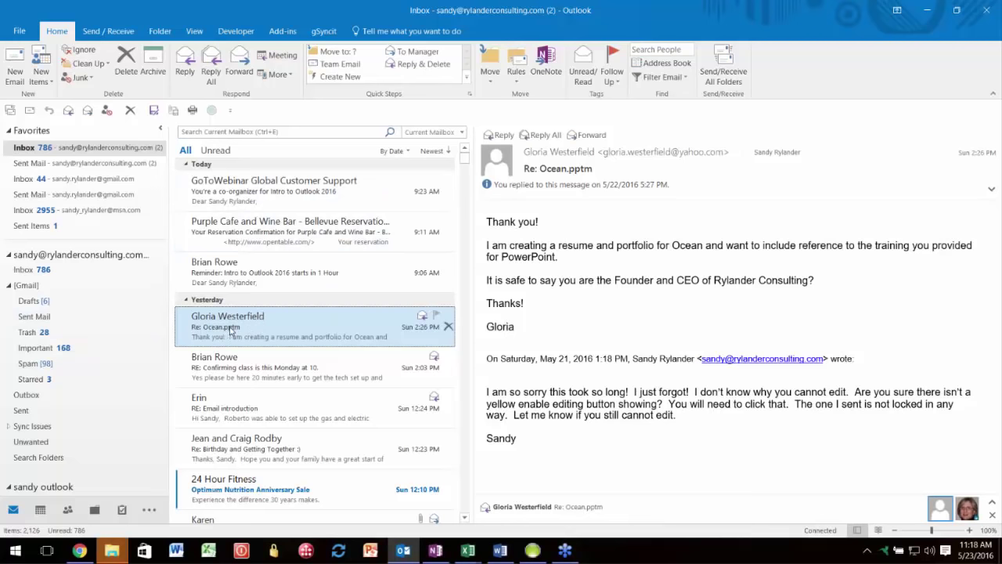
right_click(415, 53)
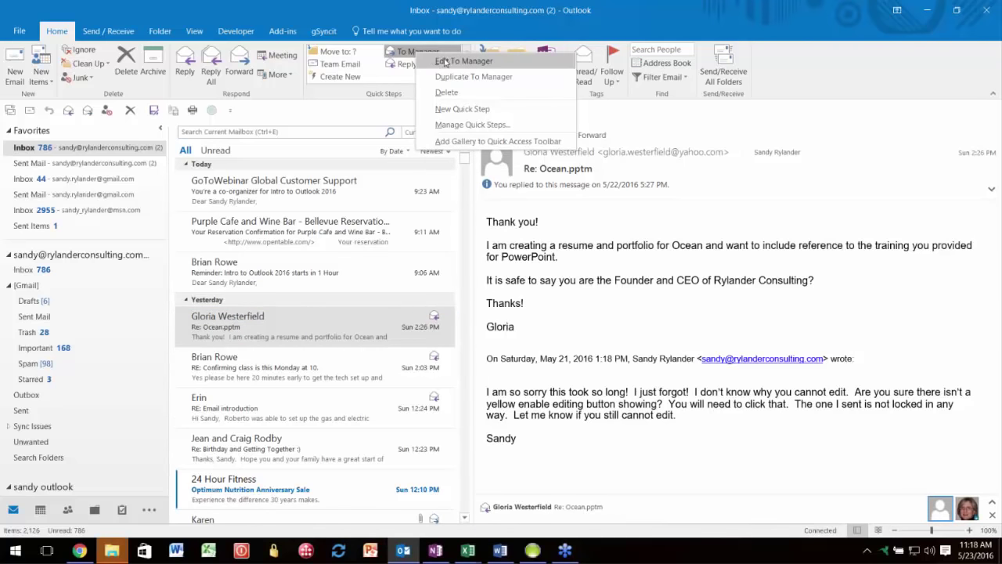
left_click(447, 62)
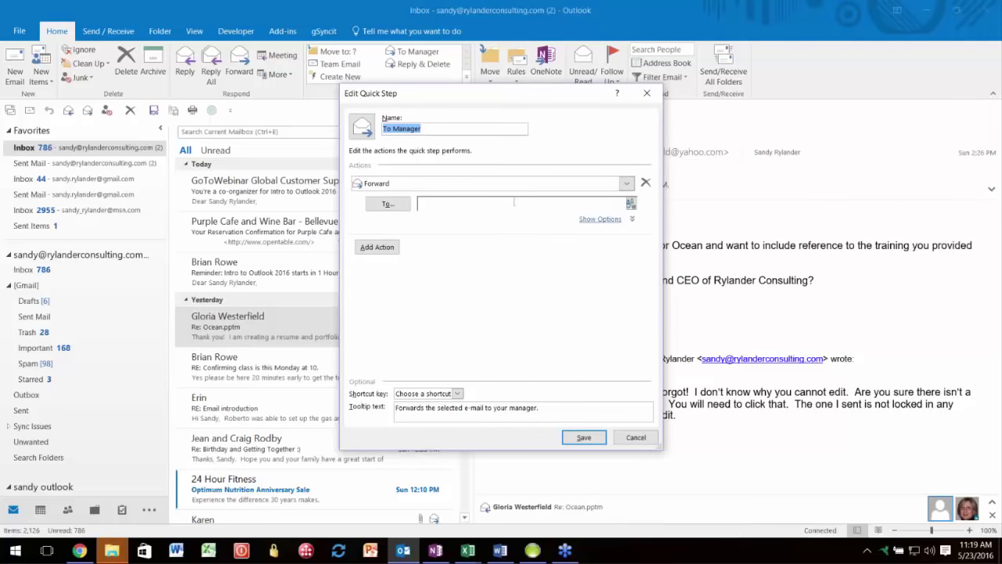
left_click(377, 248)
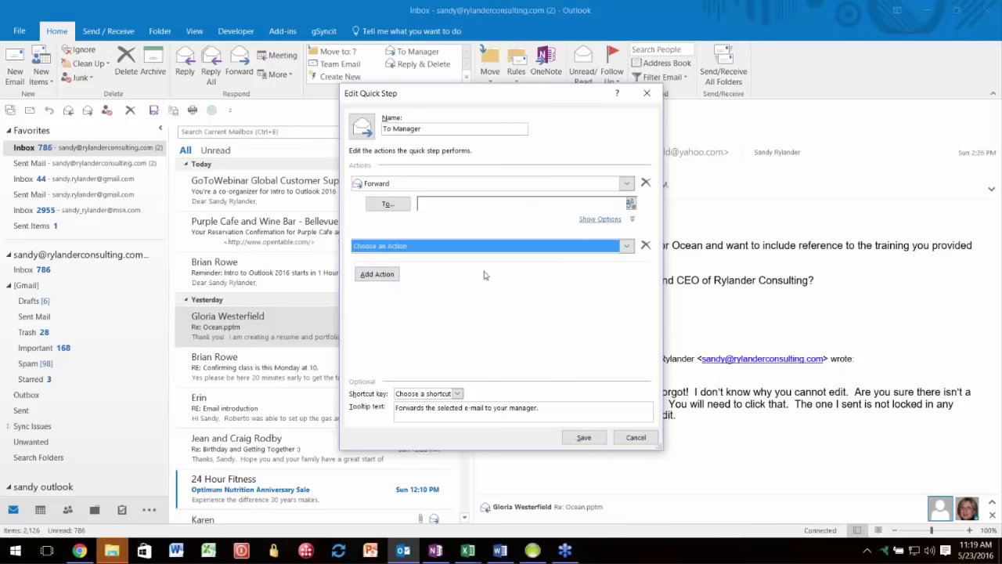
left_click(626, 247)
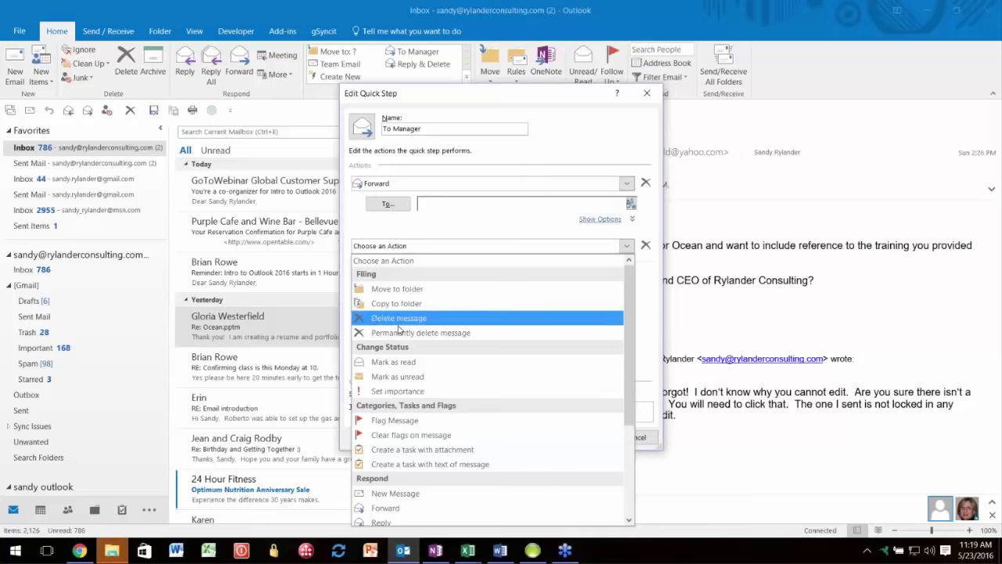
scroll(415, 423, "down", 3)
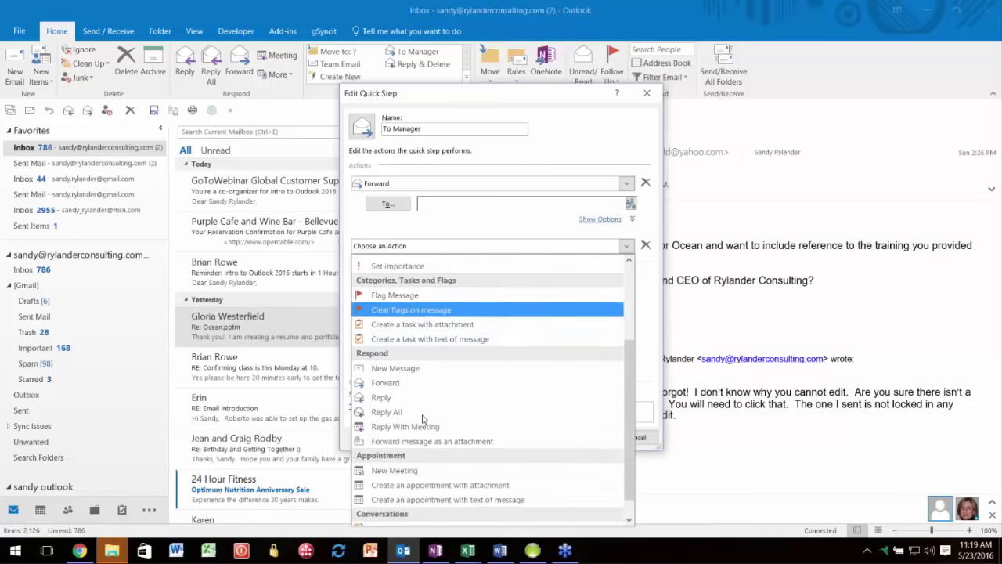
scroll(423, 419, "up", 3)
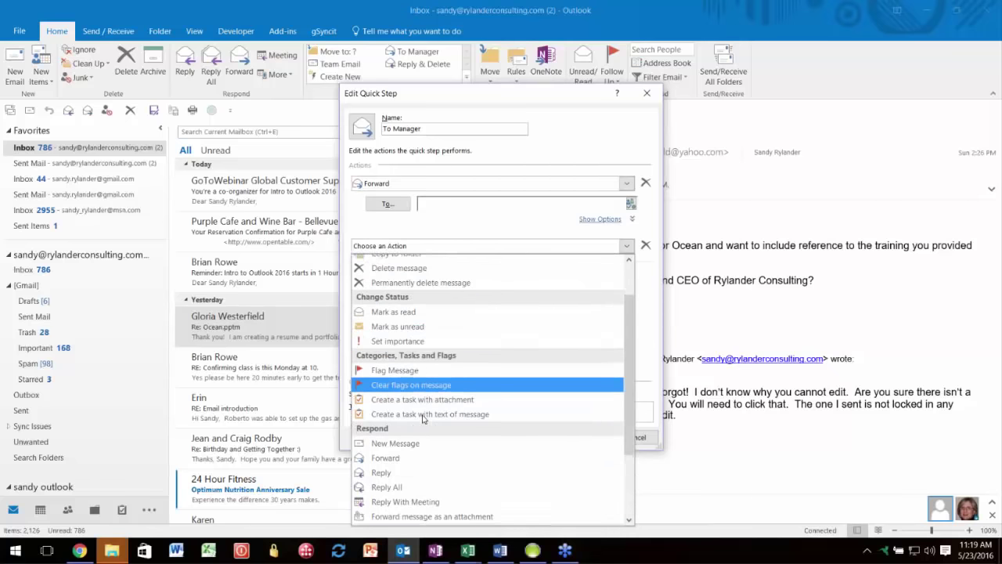
left_click(378, 244)
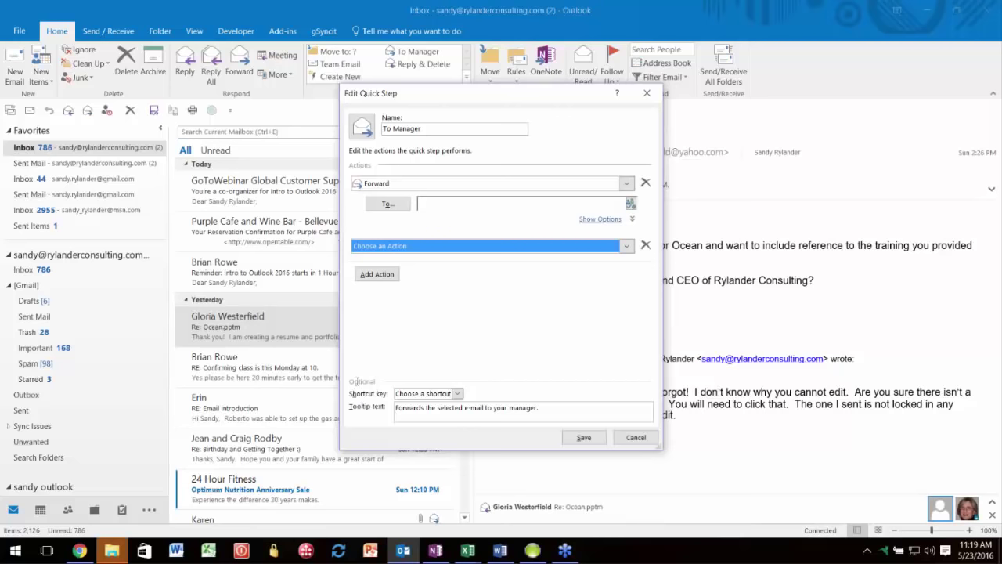
left_click(633, 437)
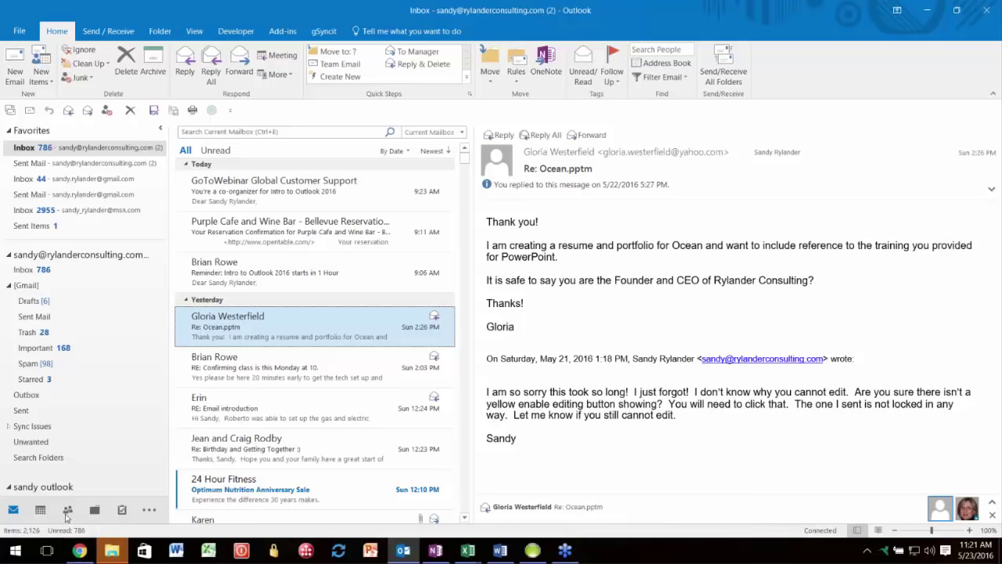
Step: Switch to the calendar, search it for ntap and select the Great Features across all Applications appointment
left_click(39, 511)
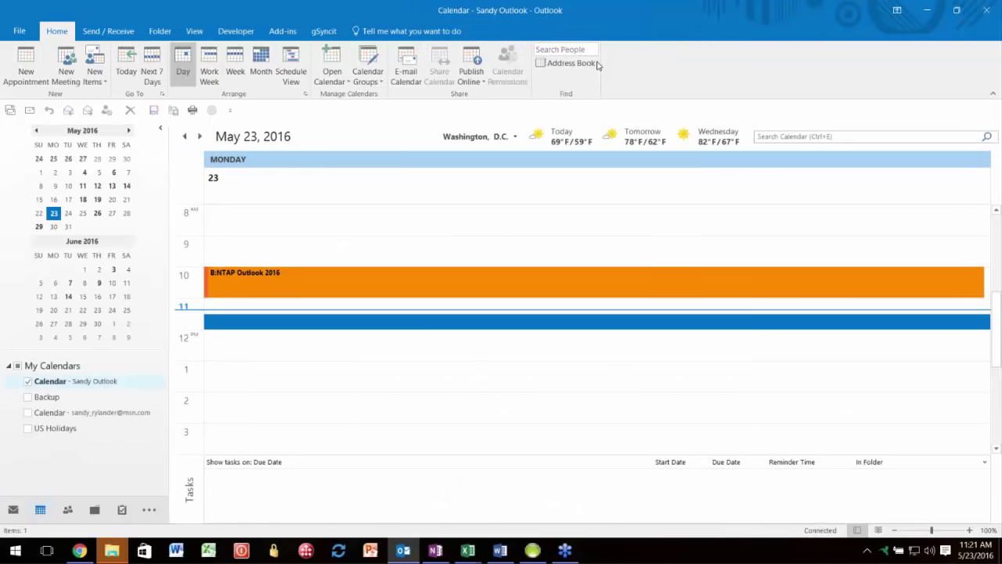
left_click(767, 136)
type("ntap")
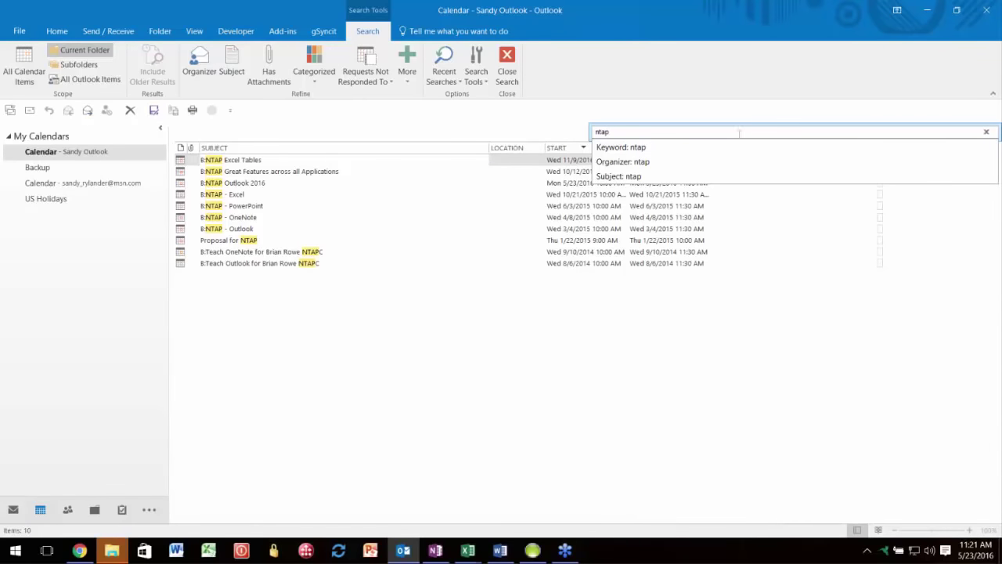
left_click(567, 172)
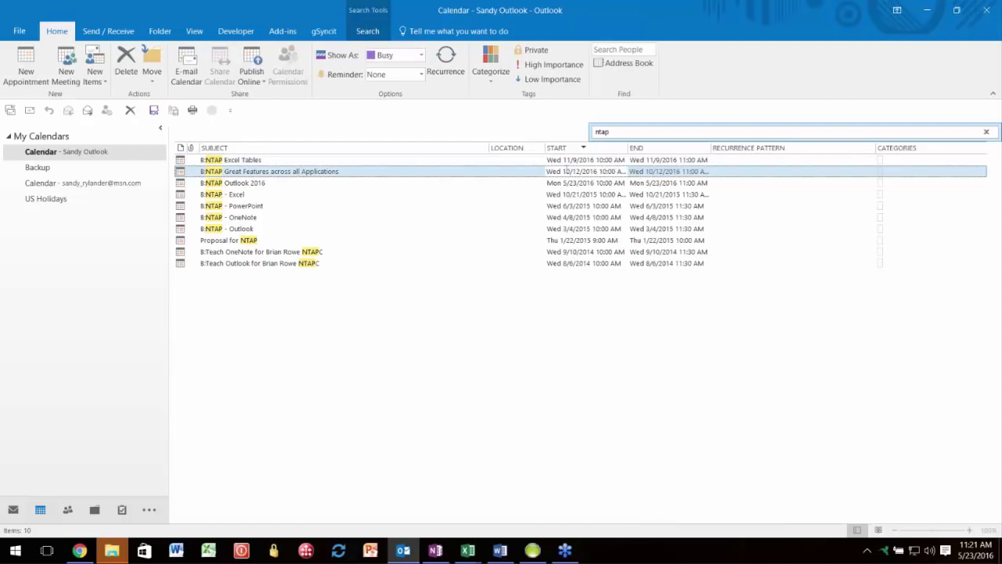
Step: Open the Excel Tables appointment from the ntap search results, view its details and close it
left_click(565, 171)
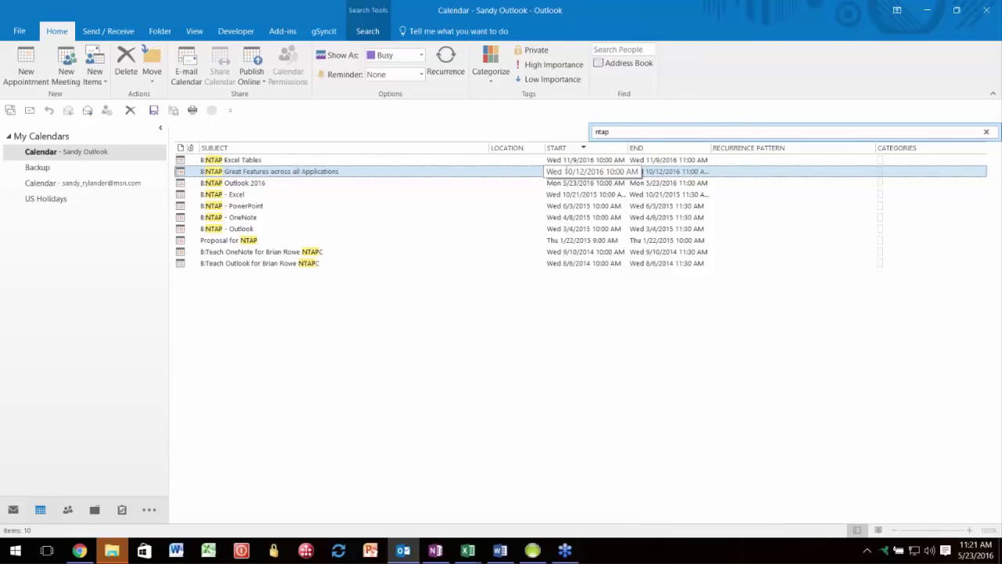
key("Escape")
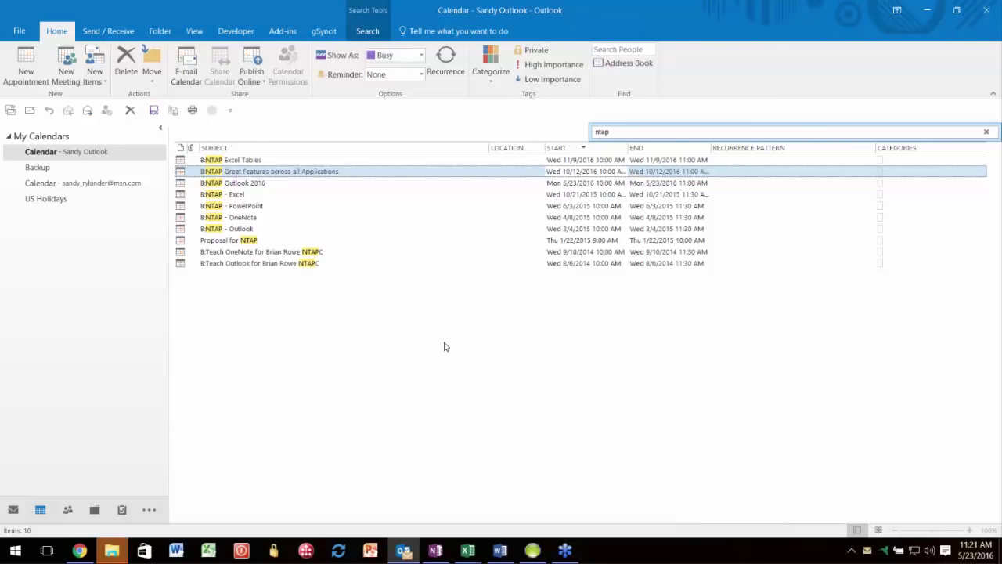
left_click(292, 160)
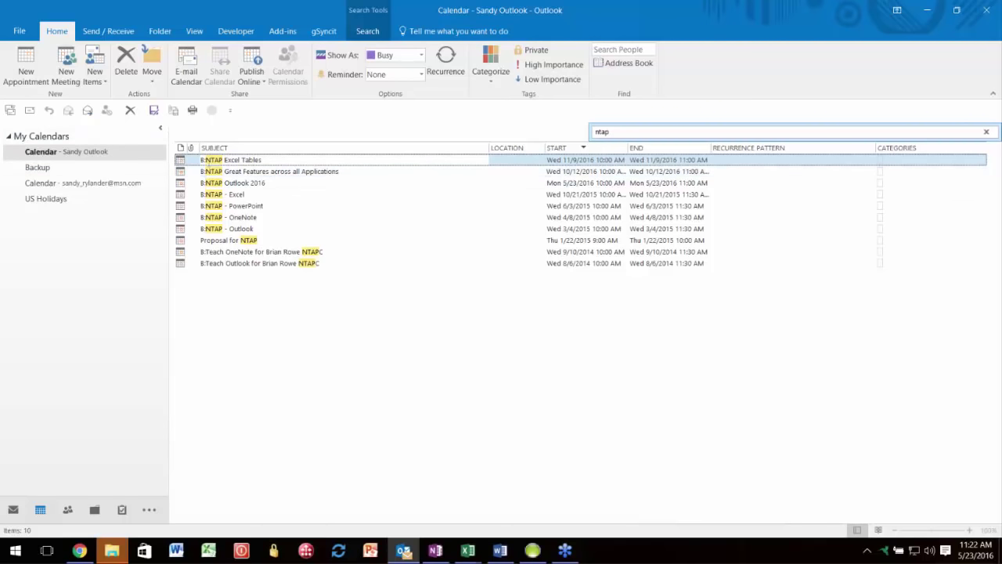
double_click(210, 160)
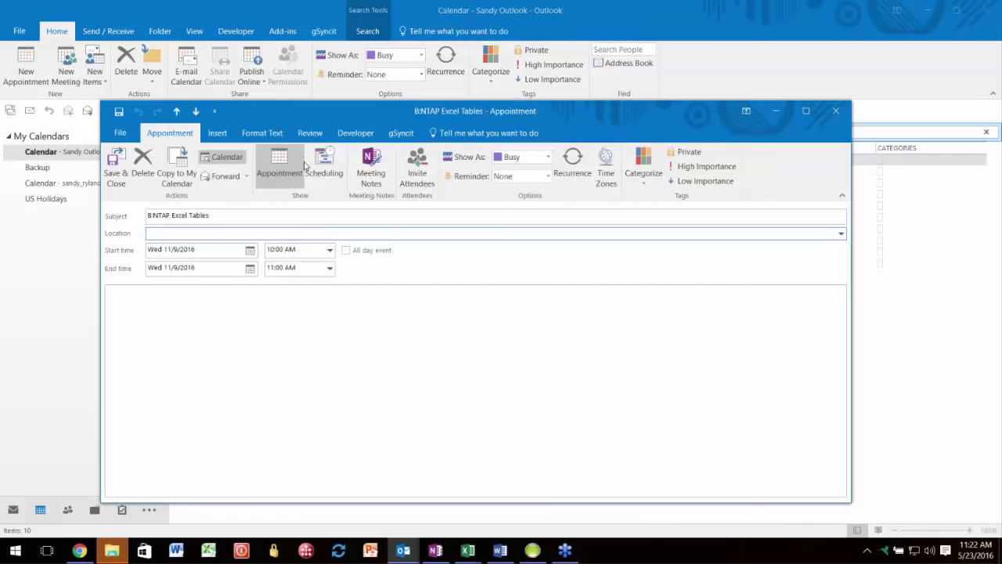
left_click(835, 111)
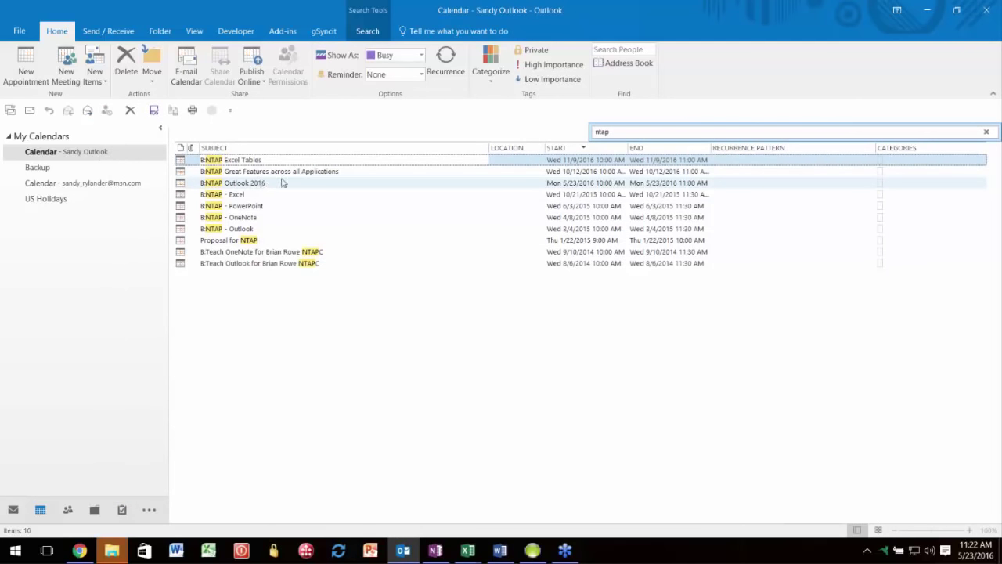
Step: Clear the ntap calendar search and display the calendar in month view for June - July 2016
left_click(627, 133)
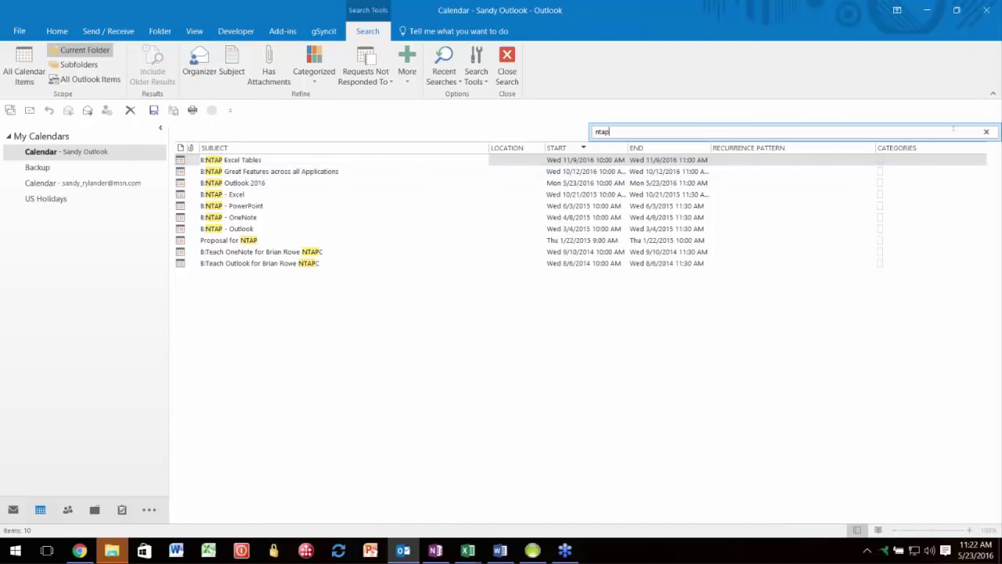
left_click(986, 133)
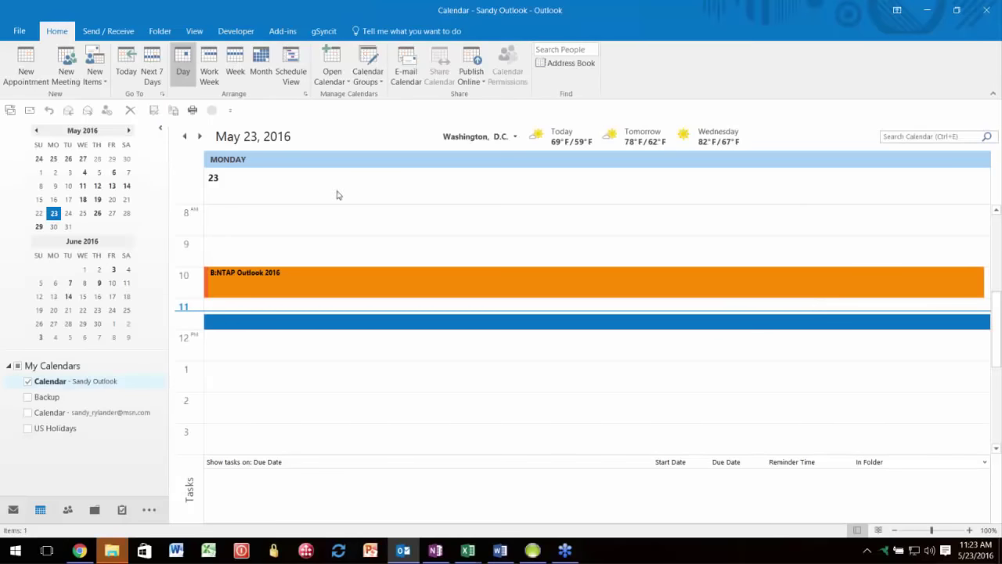
left_click(260, 55)
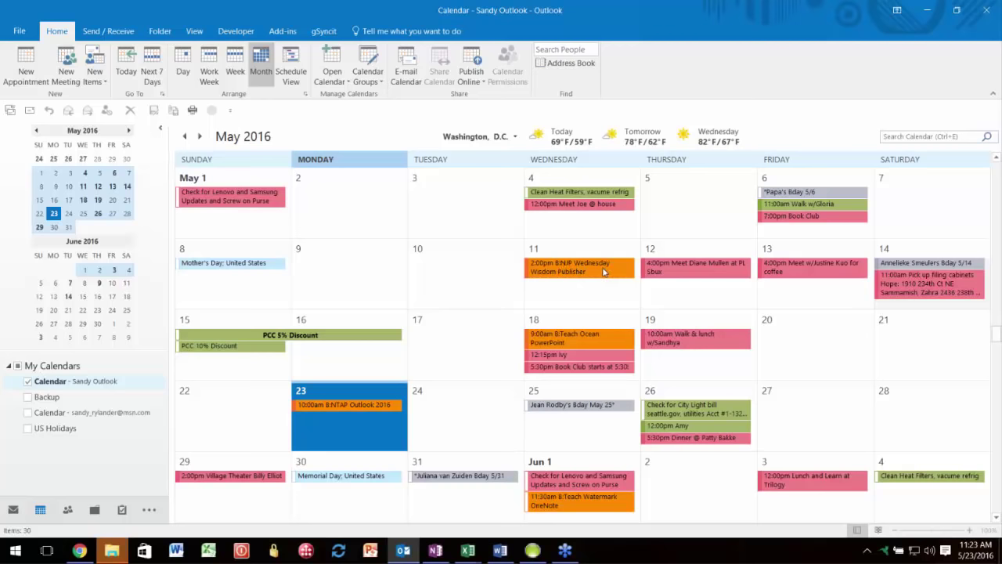
scroll(603, 272, "down", 7)
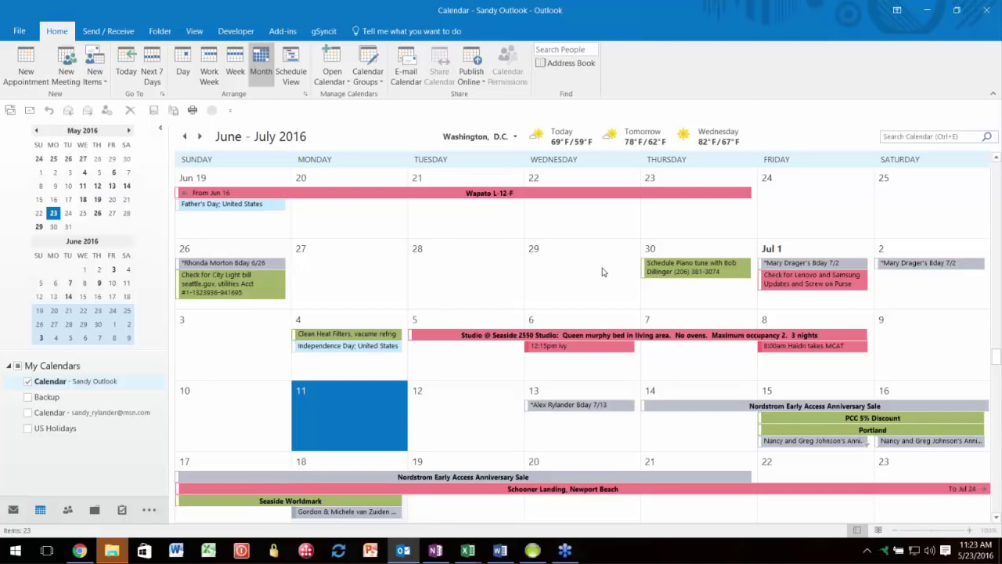
left_click(20, 31)
left_click(23, 29)
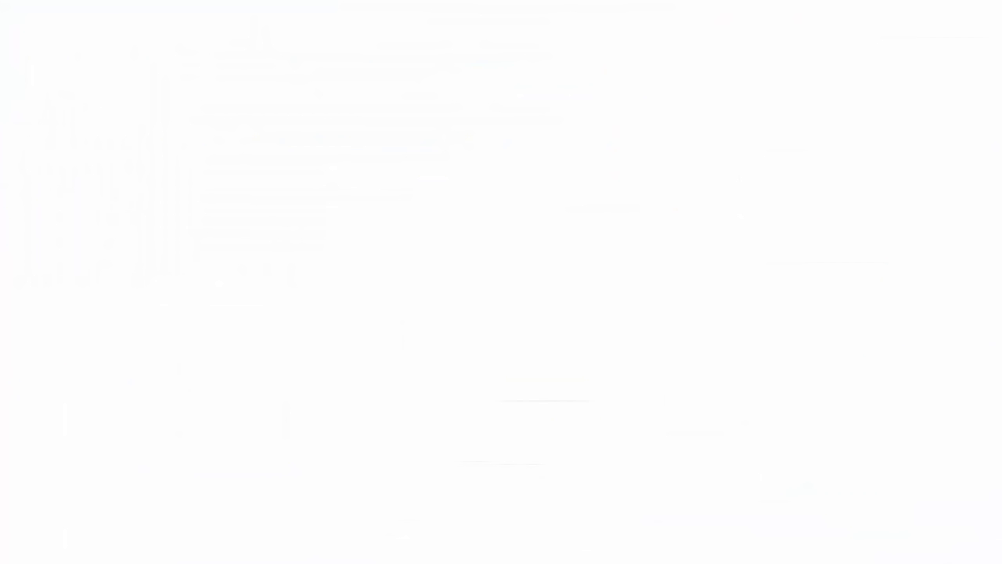